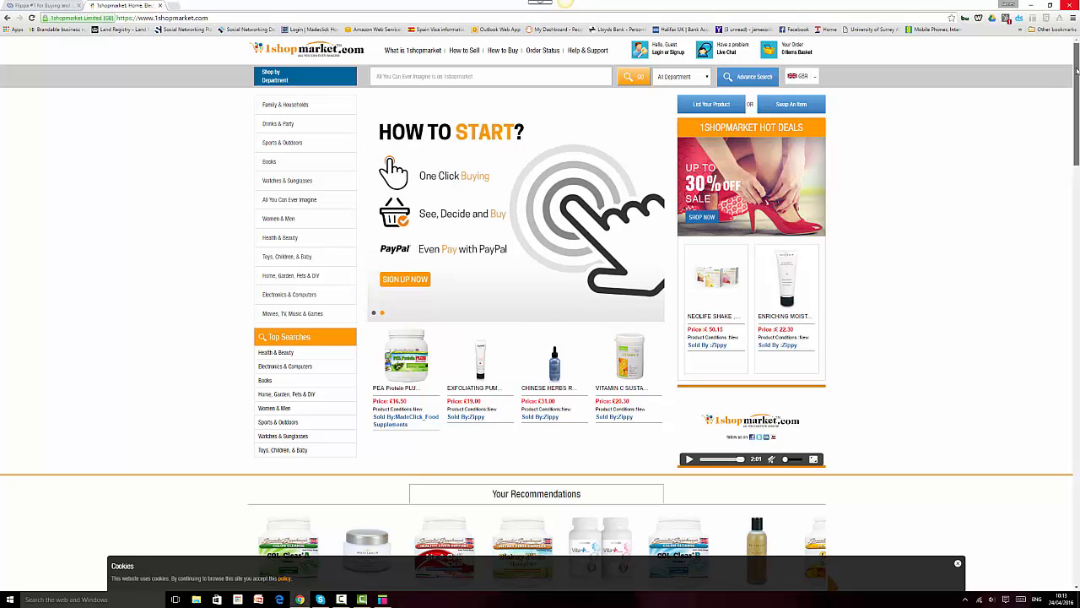
Step: Scroll through the 1shopmarket storefront homepage
left_click_drag(1077, 71, 1077, 166)
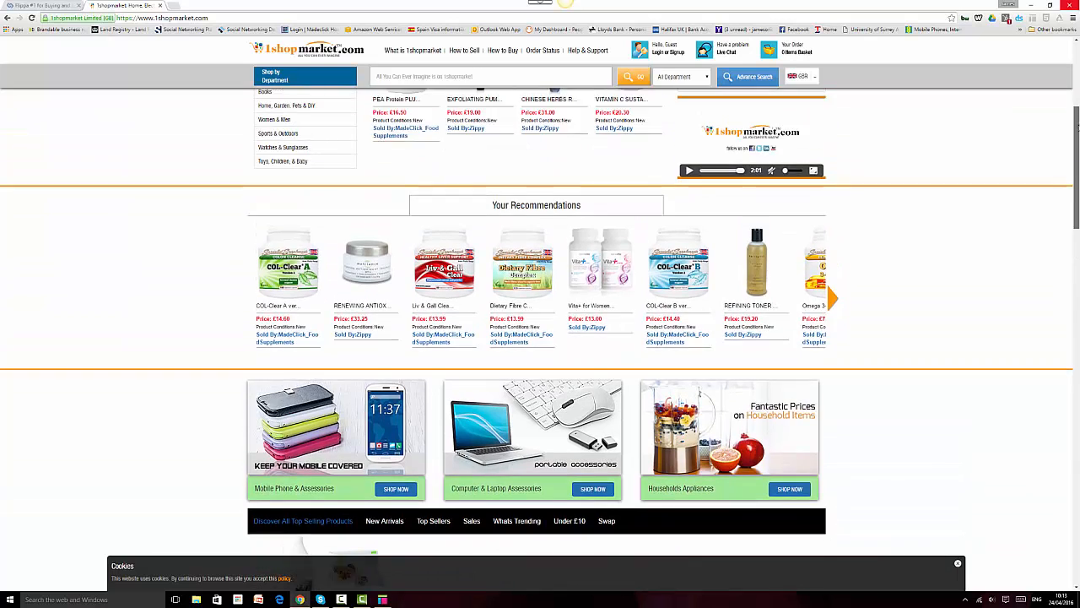
left_click_drag(1077, 125, 1078, 59)
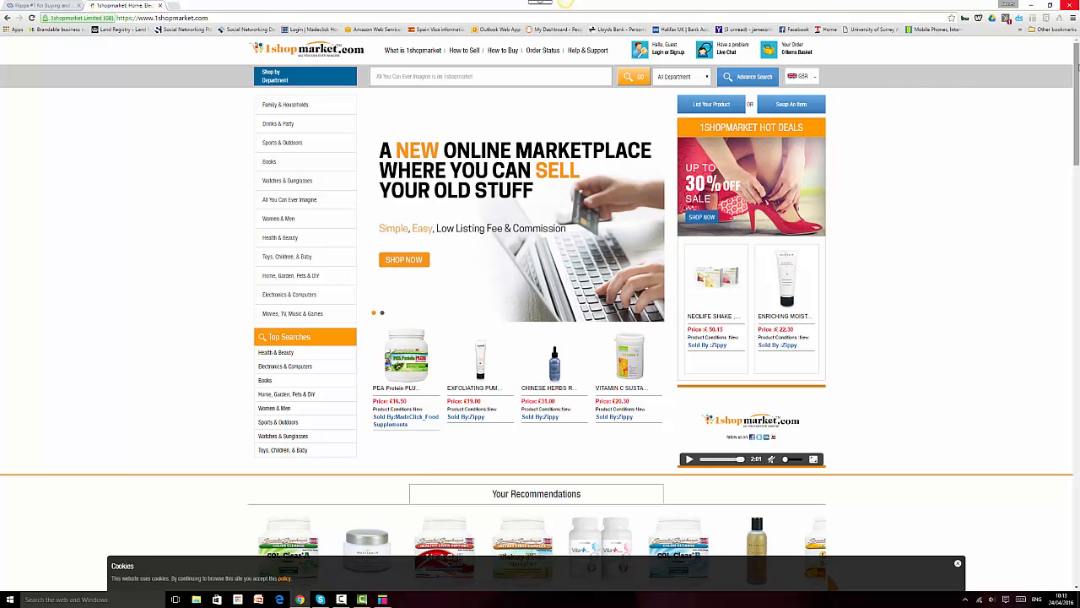
mouse_move(1078, 67)
left_mouse_down()
mouse_move(1077, 146)
mouse_move(1077, 48)
left_mouse_up()
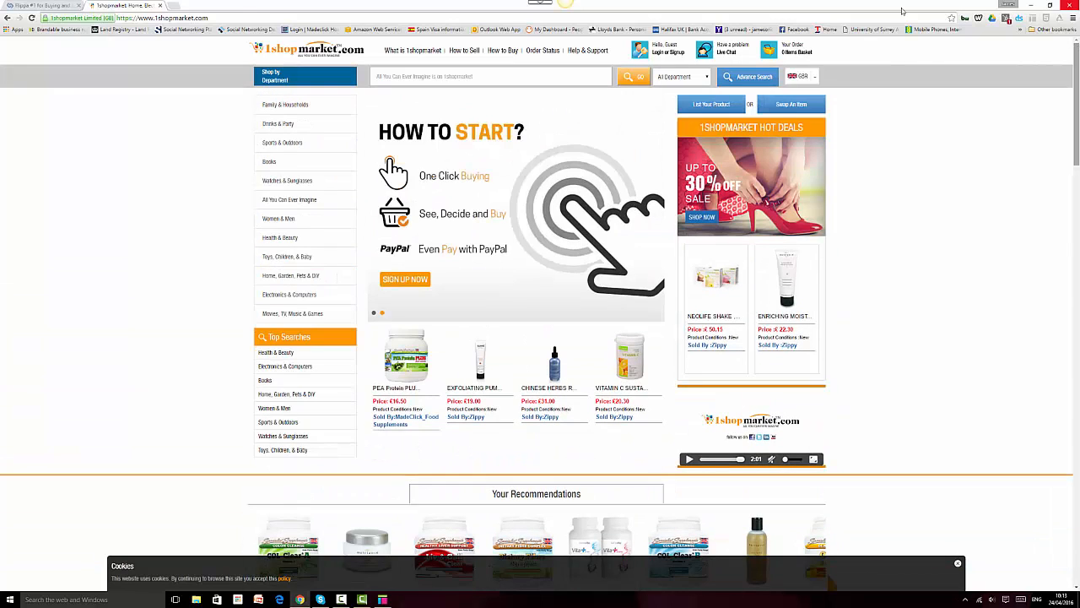
Step: Glance over the Flippa homepage, then start a fresh blank browser tab
left_click(42, 6)
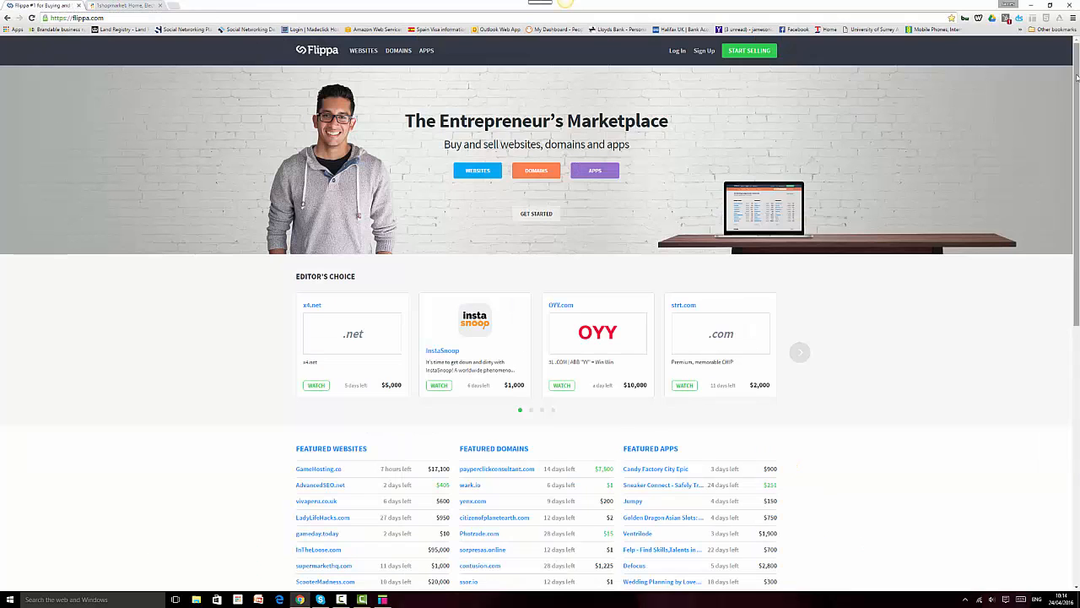
mouse_move(1077, 78)
left_mouse_down()
mouse_move(1077, 199)
mouse_move(1077, 74)
left_mouse_up()
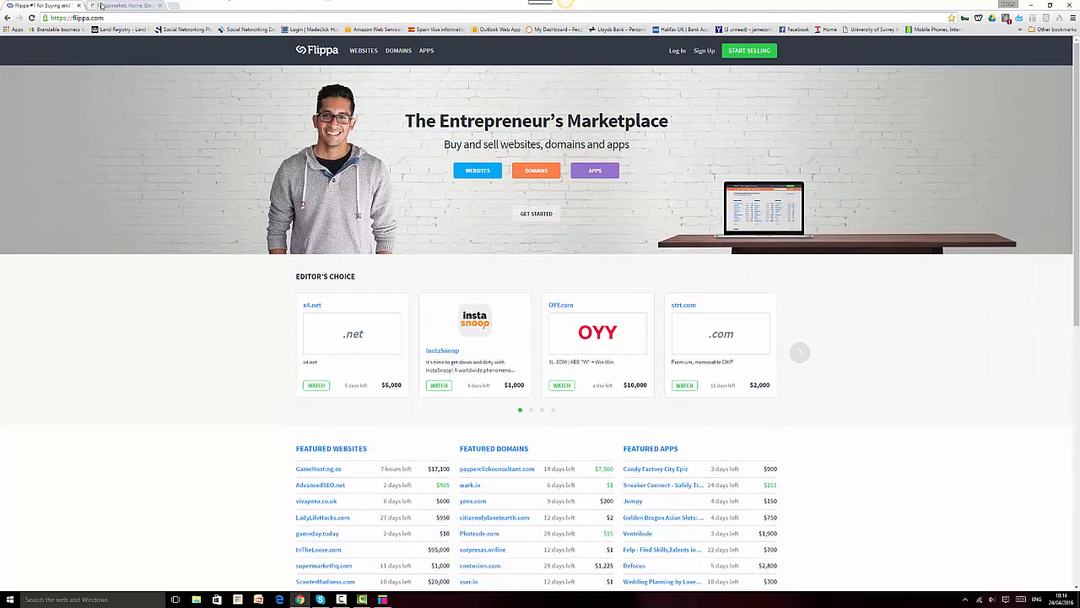
left_click(172, 7)
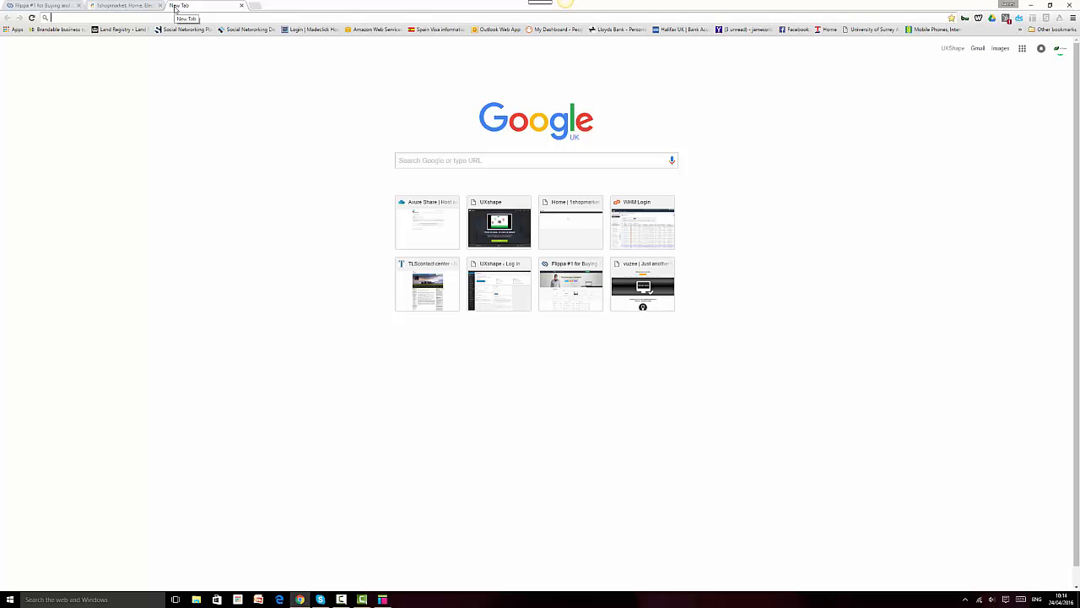
Step: Load EtonDigital's Social Network Sites page, then scroll down the 1shopmarket product sections
left_click(249, 30)
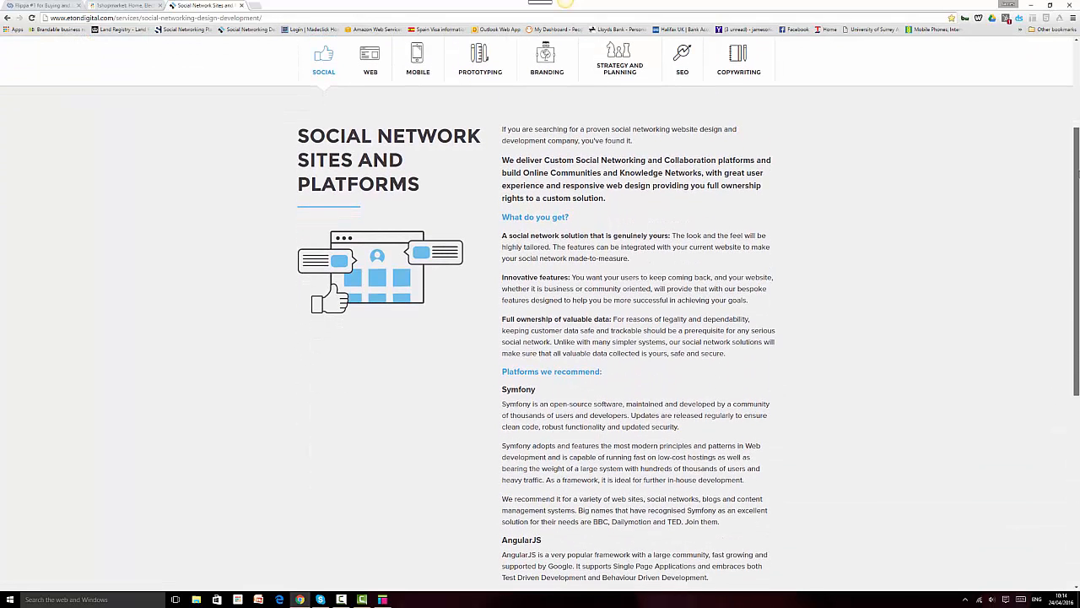
left_click_drag(1076, 182, 1062, 71)
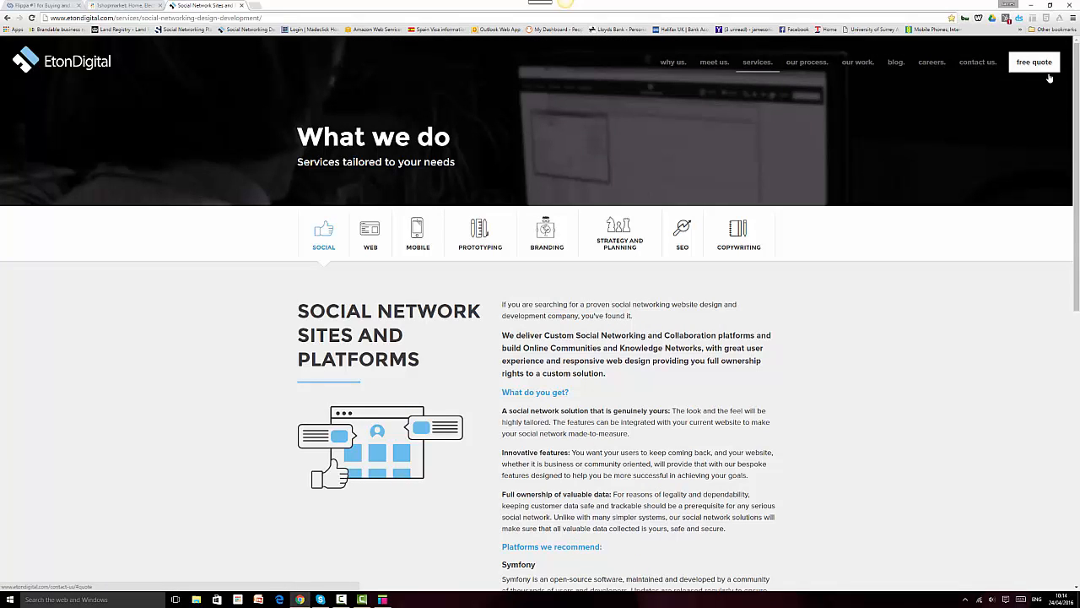
left_click(135, 7)
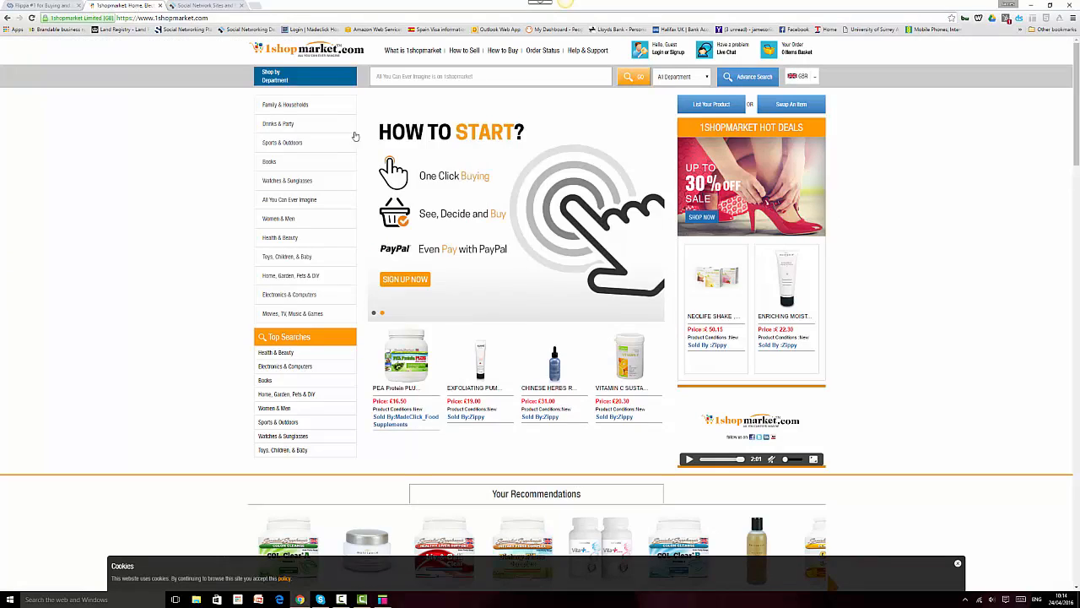
left_click_drag(1077, 66, 1076, 292)
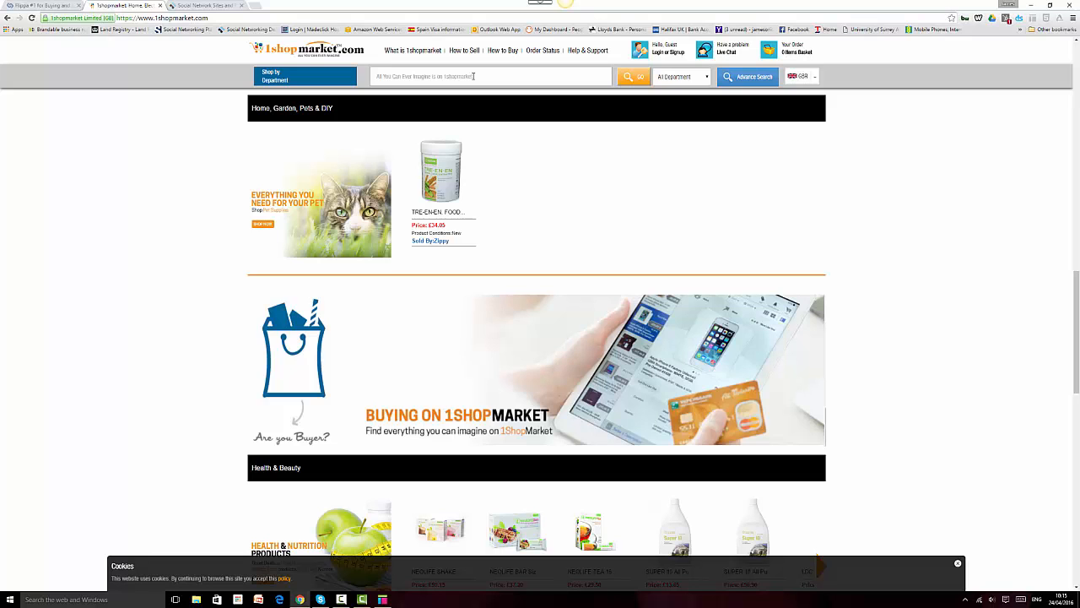
Step: Scroll down the Flippa homepage to review its marketplace stats
left_click(30, 5)
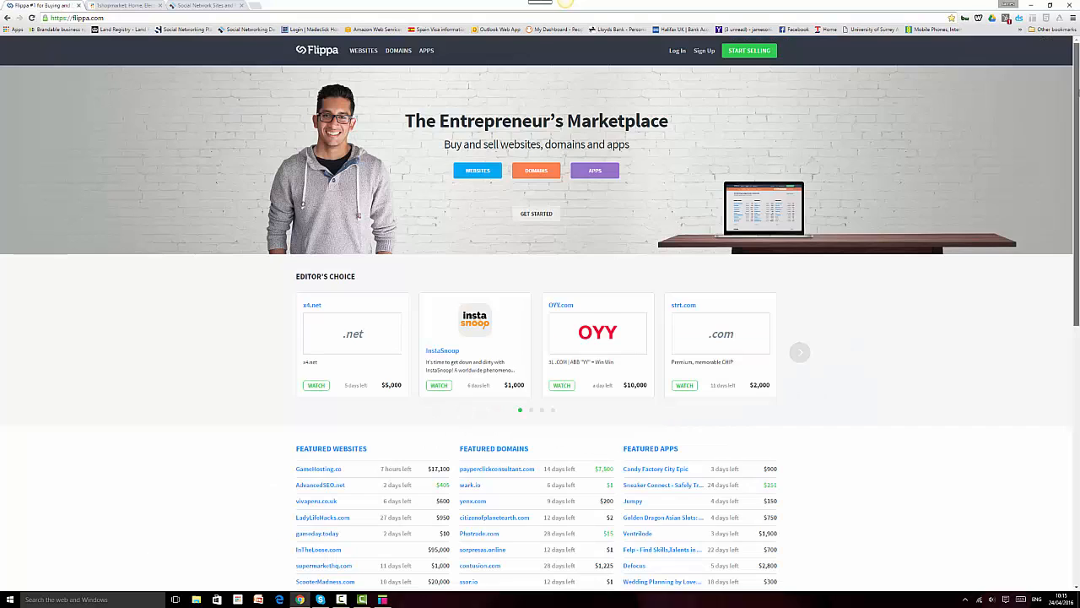
scroll(1077, 207, "down", 2)
scroll(1077, 207, "down", 4)
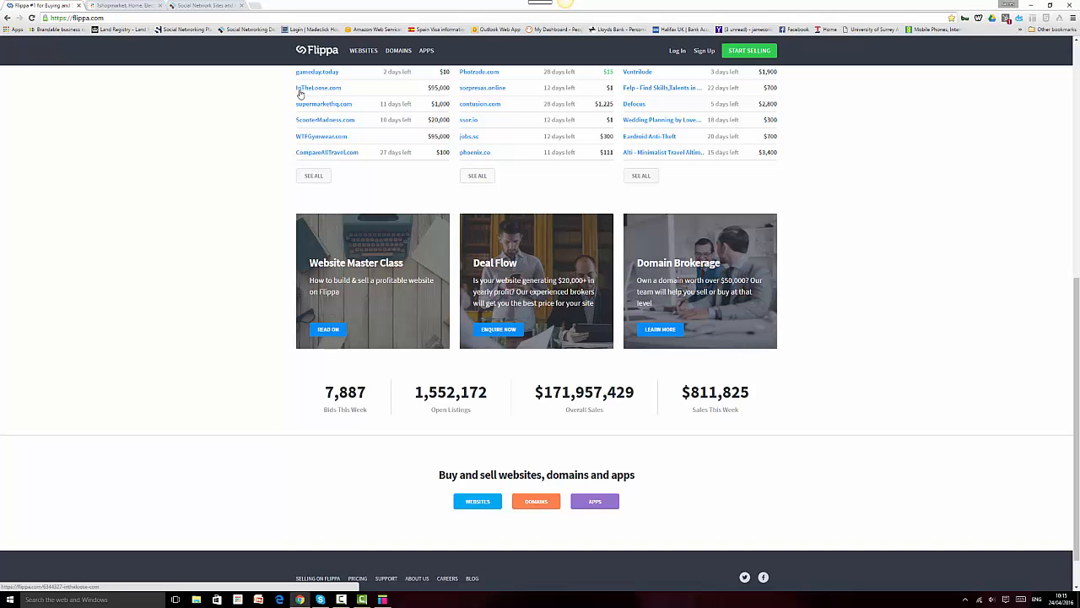
key("ctrl+Tab")
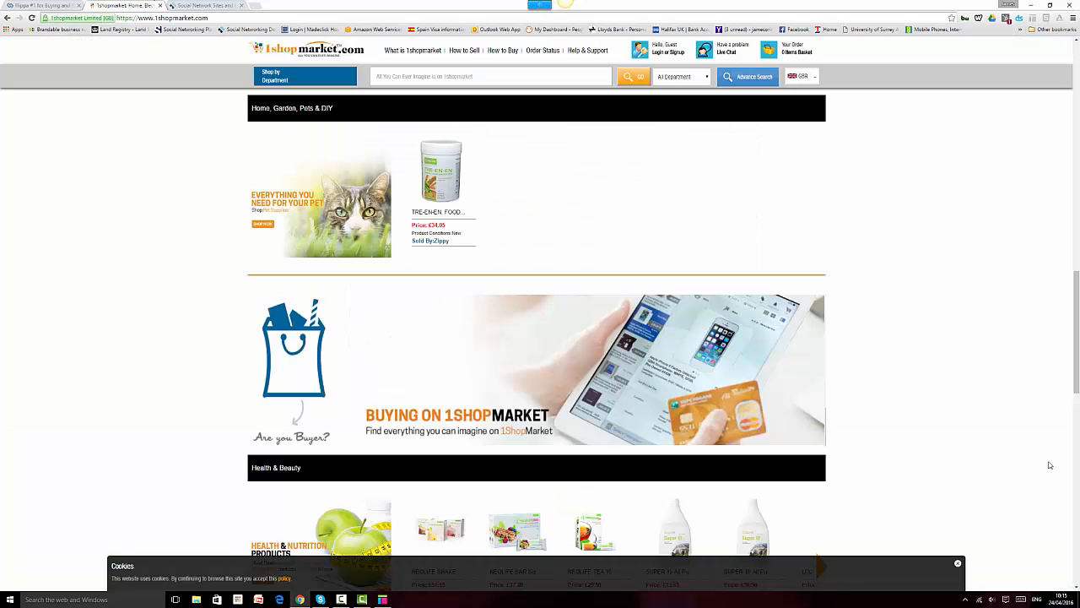
left_click(20, 5)
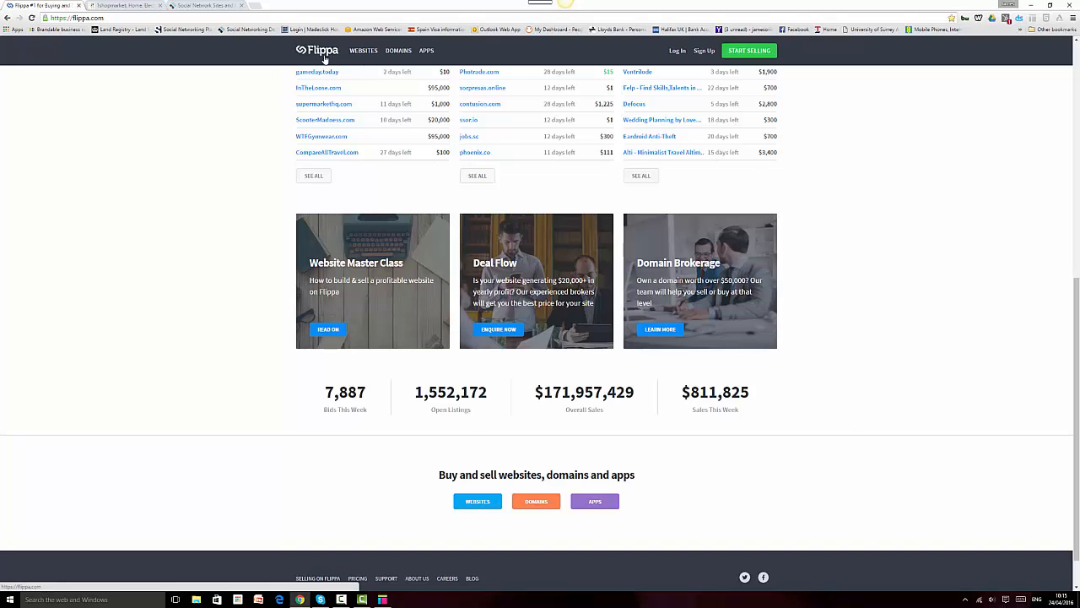
Step: Dismiss the 1shopmarket cookies notice and move to the EtonDigital services page
left_click(141, 5)
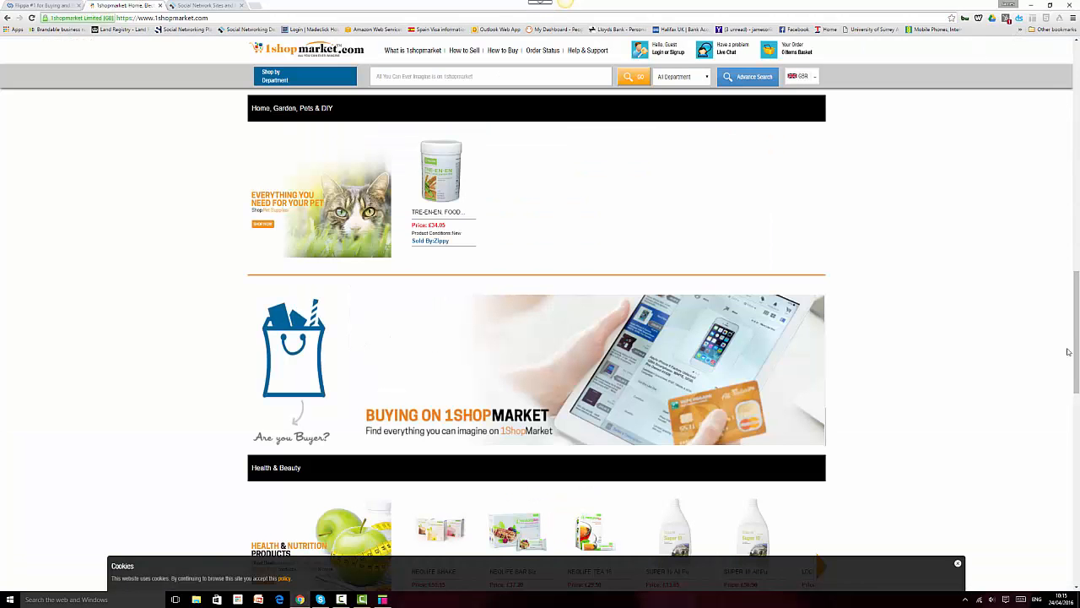
left_click(958, 563)
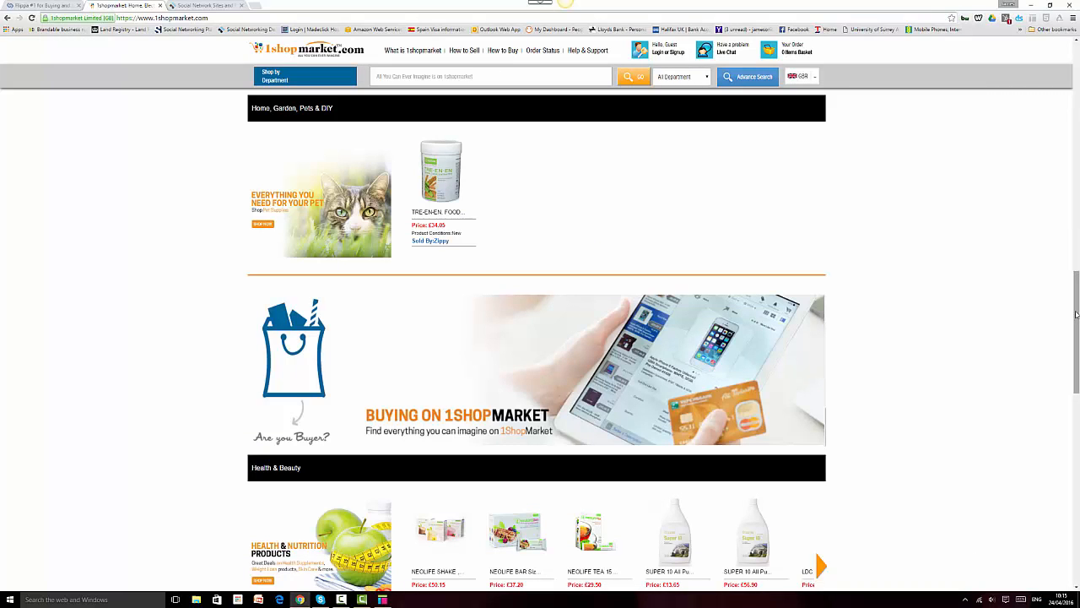
left_click(182, 5)
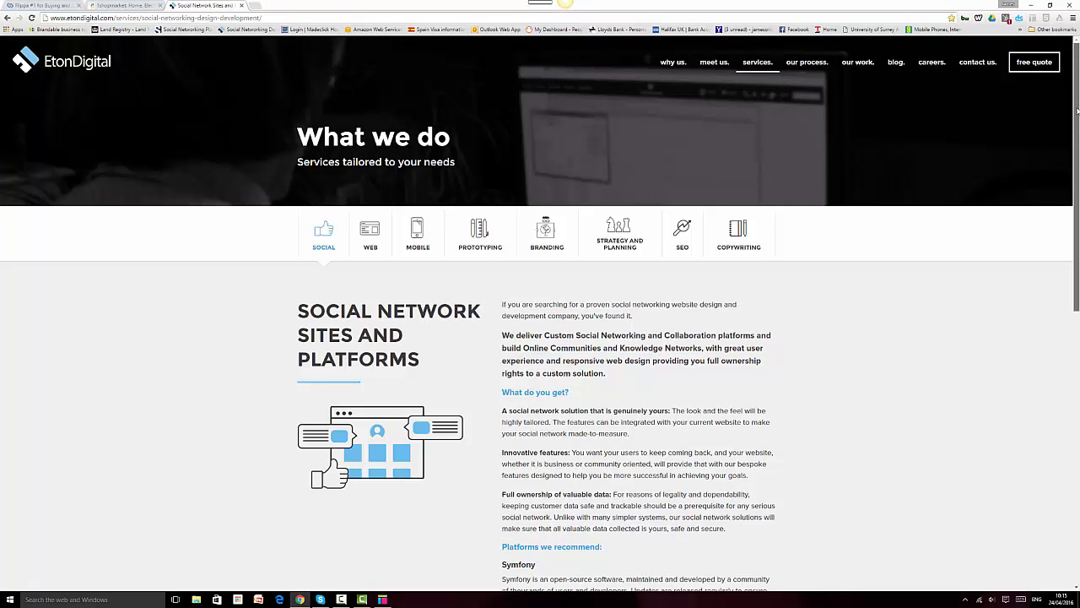
Step: Scroll the EtonDigital page down to the Drupal section and back up, then revisit Flippa
left_click_drag(1078, 109, 1072, 393)
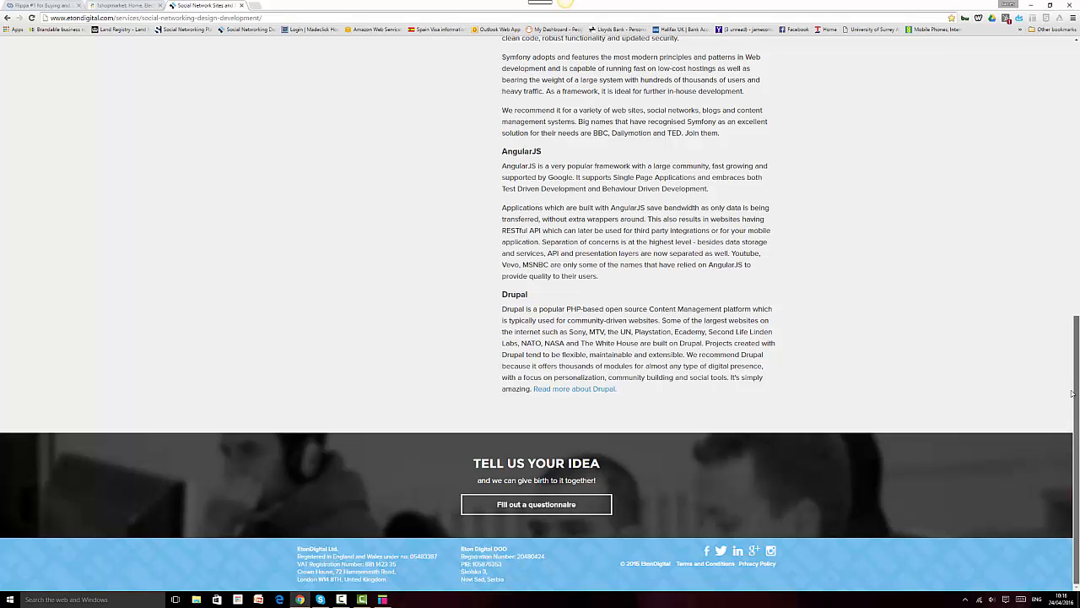
left_click_drag(1072, 393, 1074, 112)
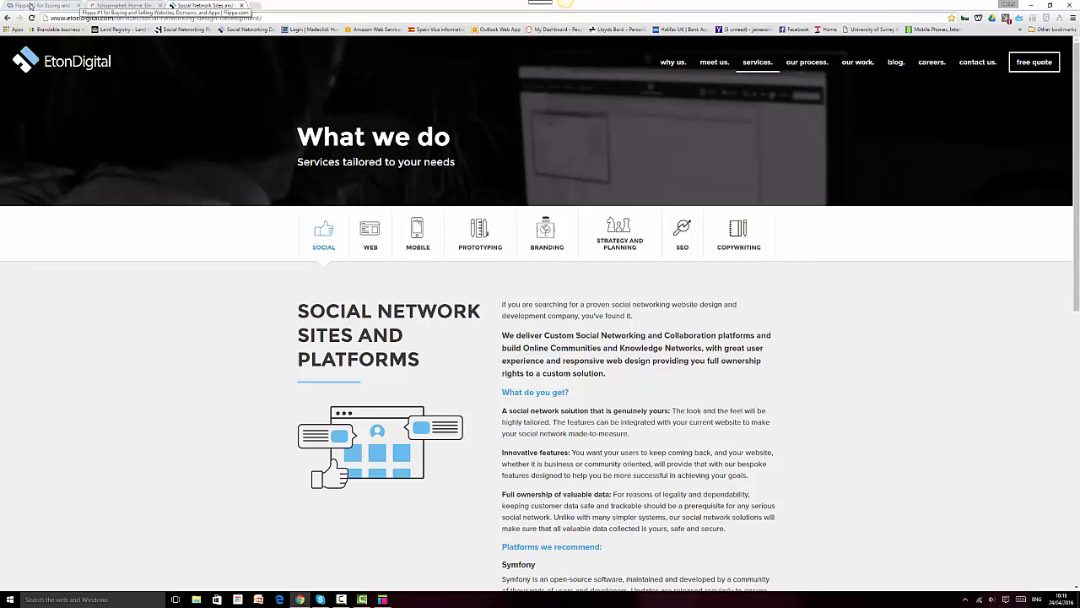
key("ctrl+shift+Tab")
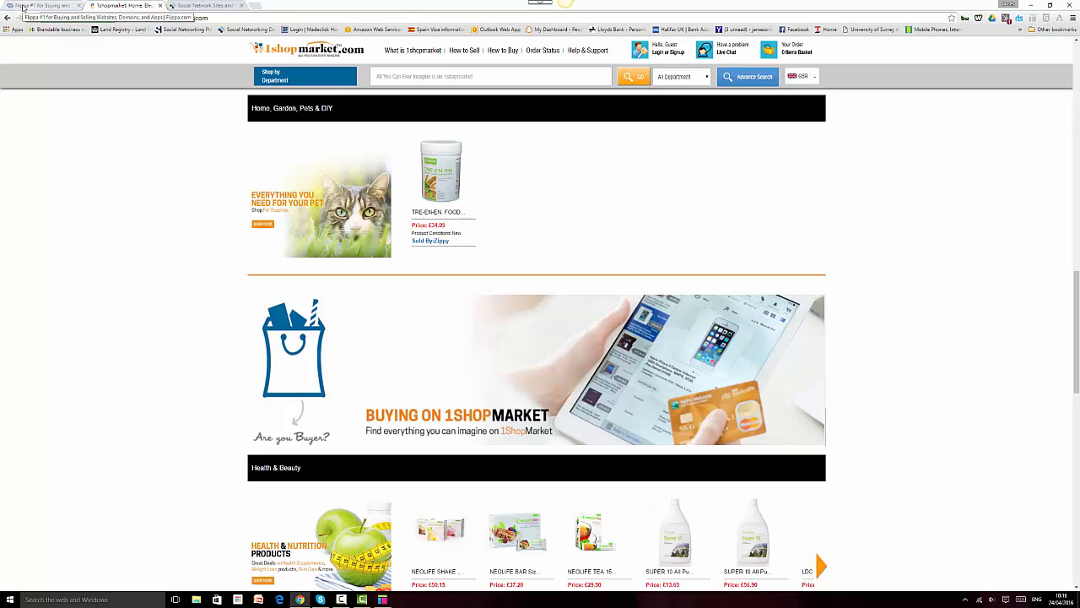
left_click(23, 9)
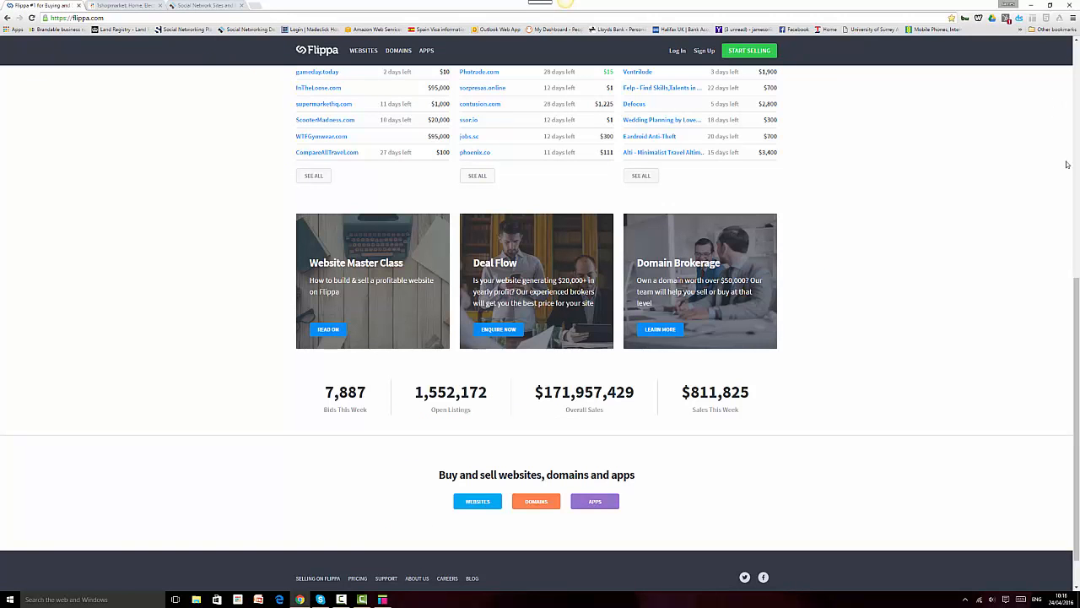
Step: Scroll Flippa, move to the 1shopmarket tab, and bring the blank Axure RP project forward
left_click_drag(1075, 437, 1072, 146)
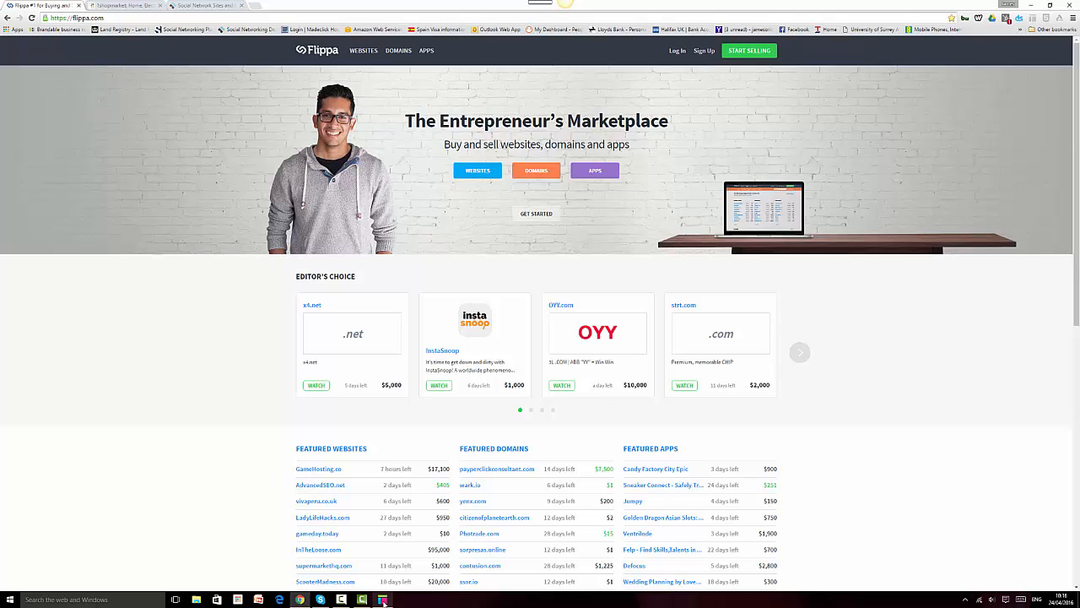
key("ctrl+Tab")
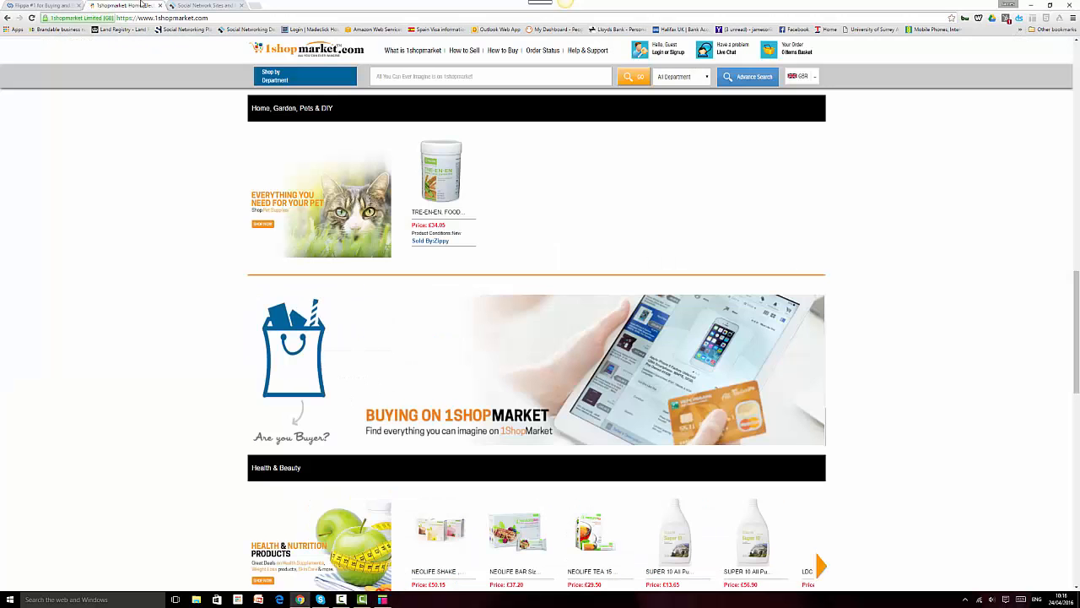
left_click(383, 599)
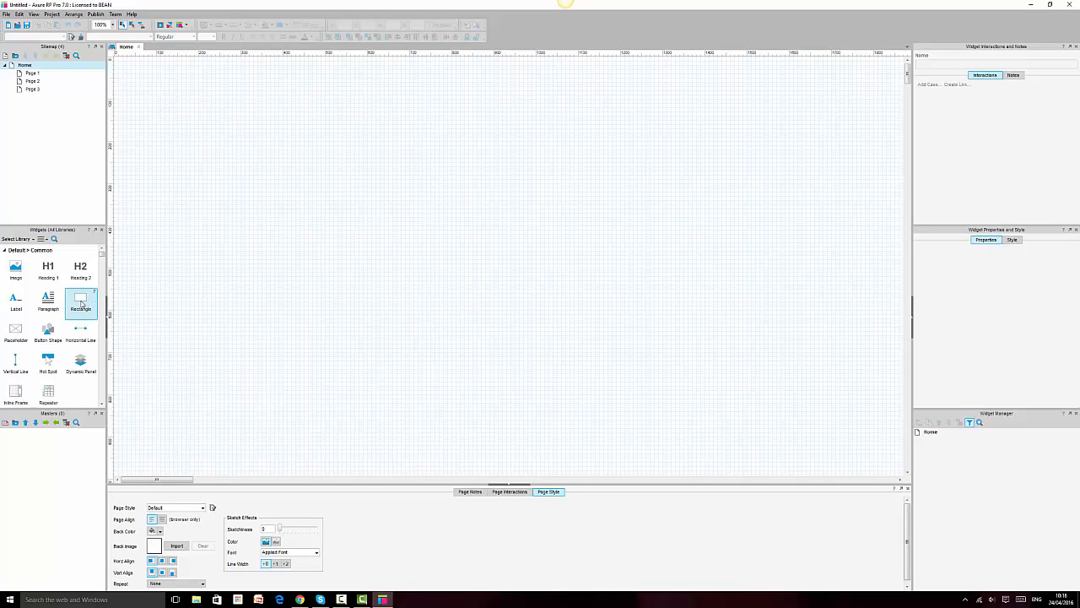
Step: Add a rectangle at the top-left of the page sized 1000 × 70
left_click_drag(82, 303, 117, 61)
left_click_drag(197, 78, 463, 86)
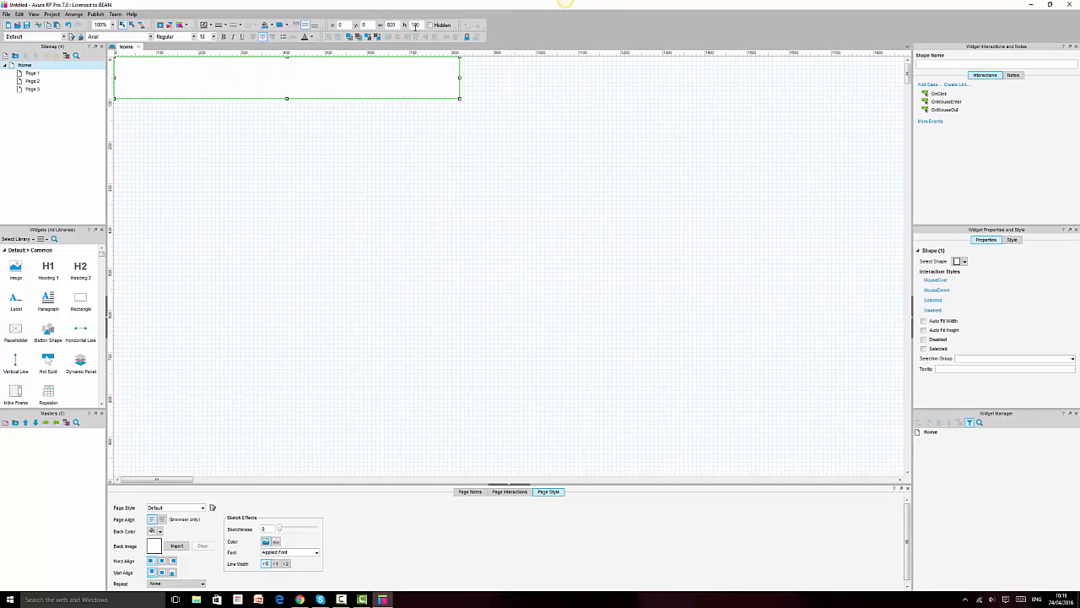
left_click_drag(421, 27, 372, 27)
double_click(391, 24)
type("00")
key("Return")
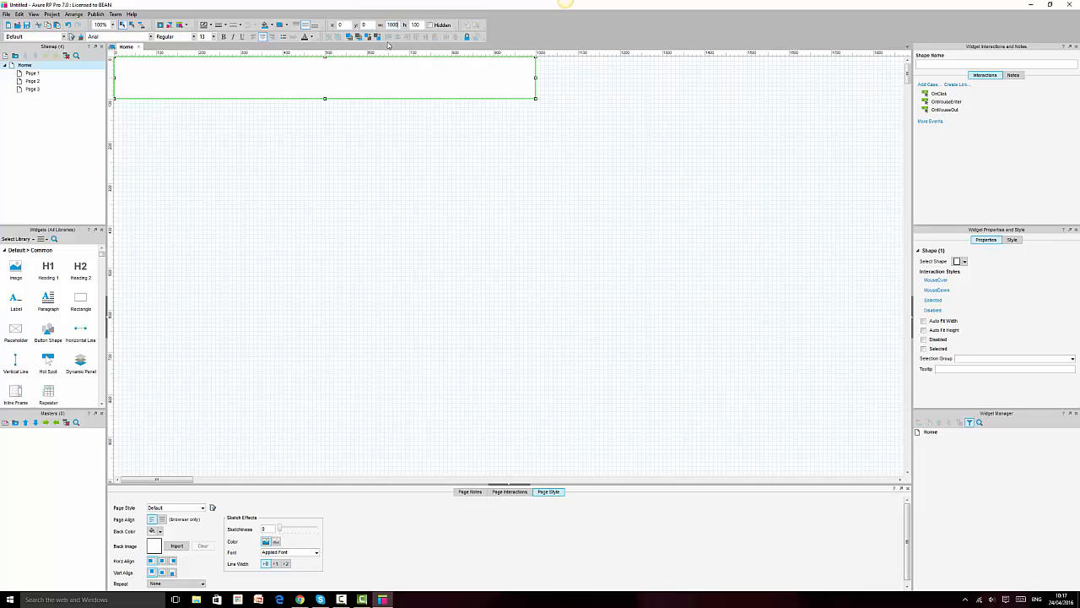
left_click(415, 25)
type("70")
key("Return")
Step: Fill the header rectangle blue and set its border line to None
left_click(351, 119)
left_click(354, 75)
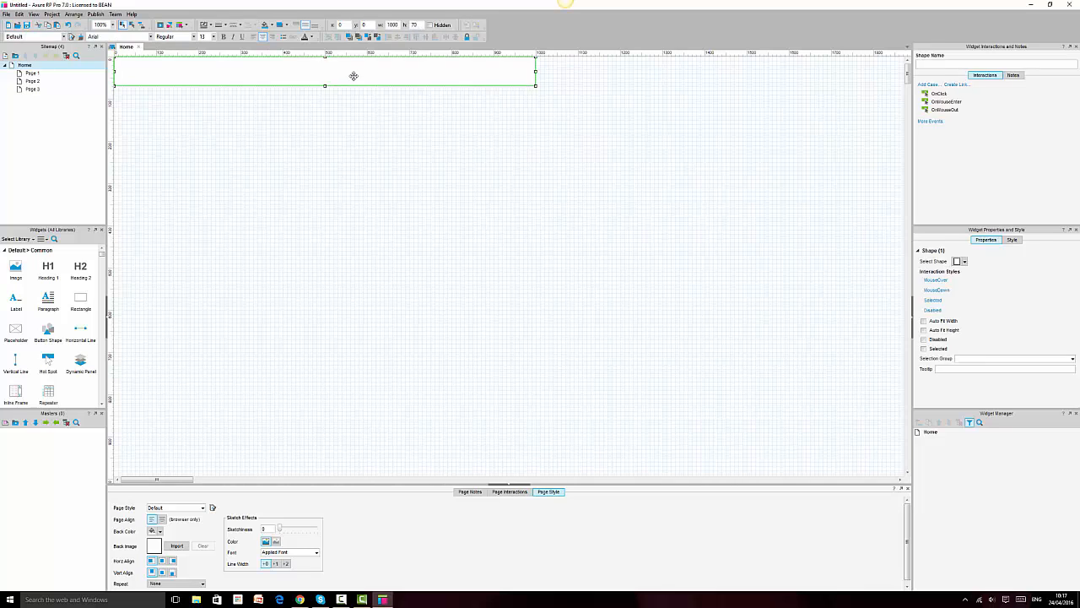
left_click(265, 27)
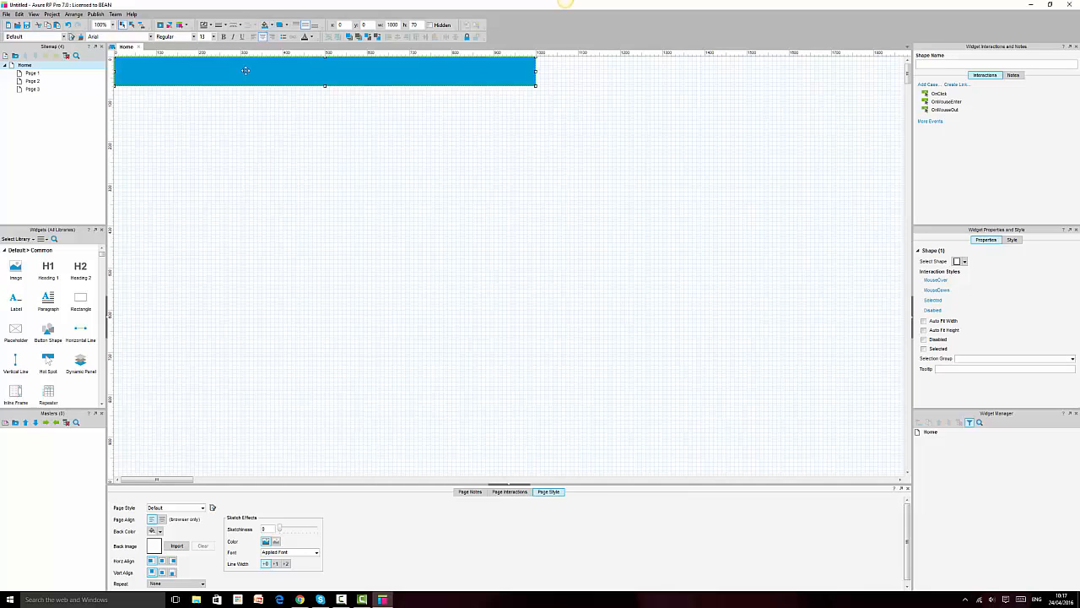
left_click(224, 25)
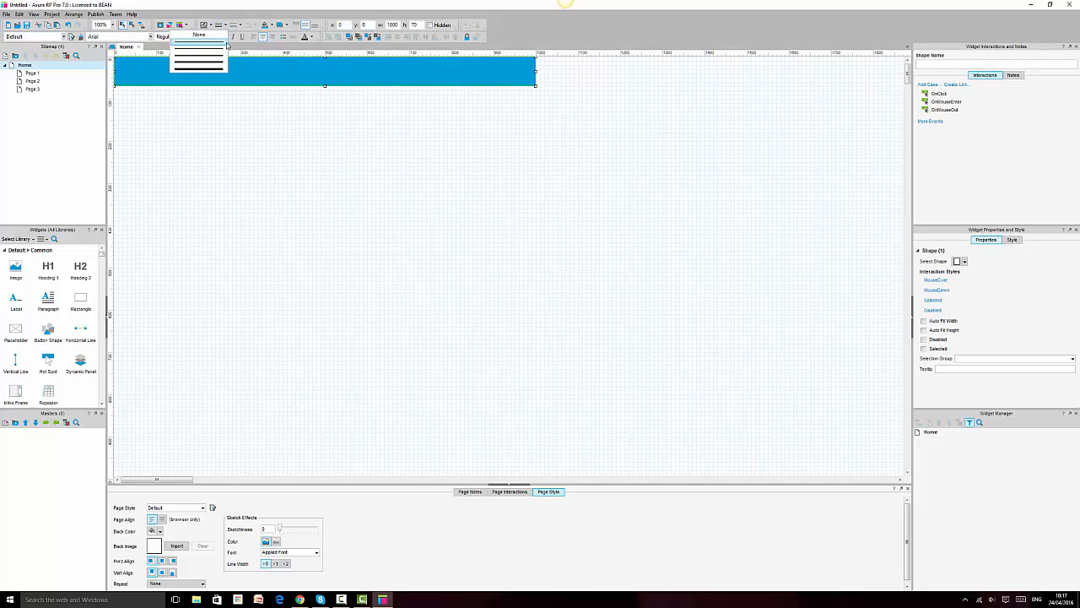
left_click(337, 227)
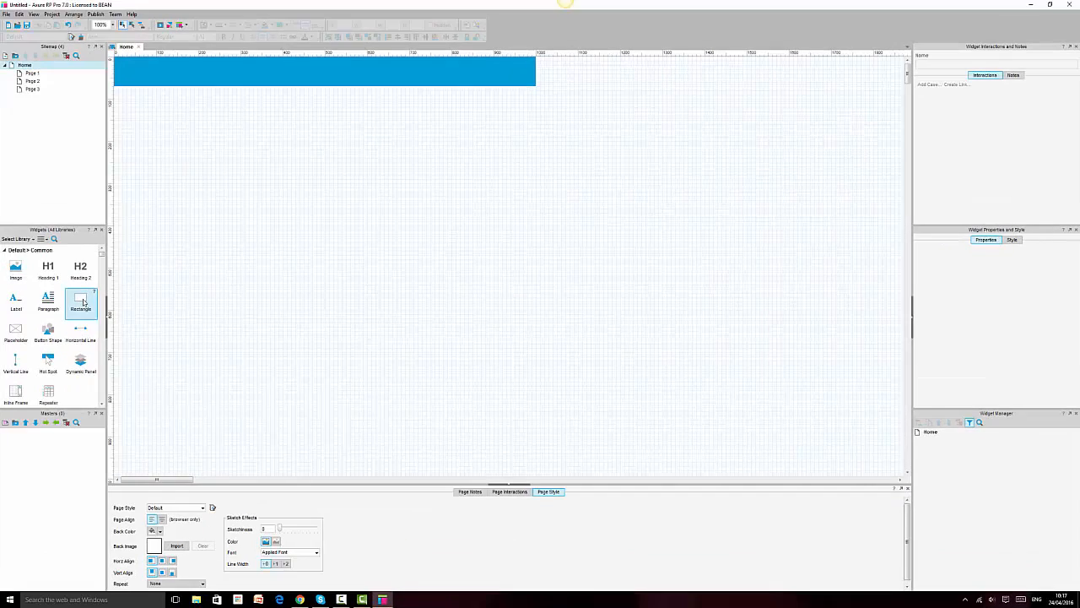
Step: Add a rectangle directly below the header and stretch it to 1000 × 1070
left_click_drag(83, 302, 115, 86)
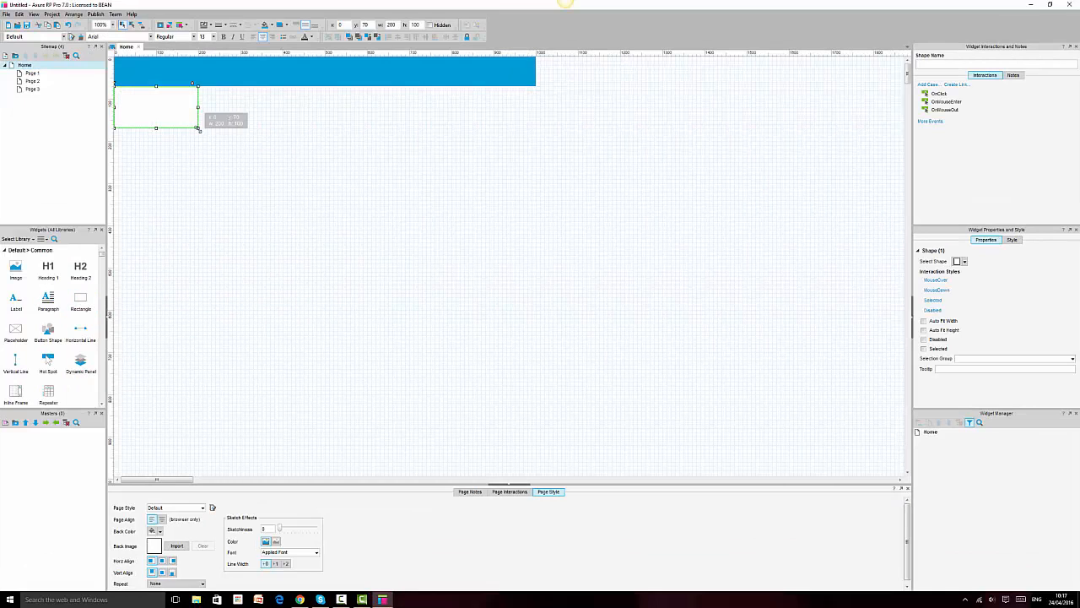
left_click_drag(199, 130, 537, 449)
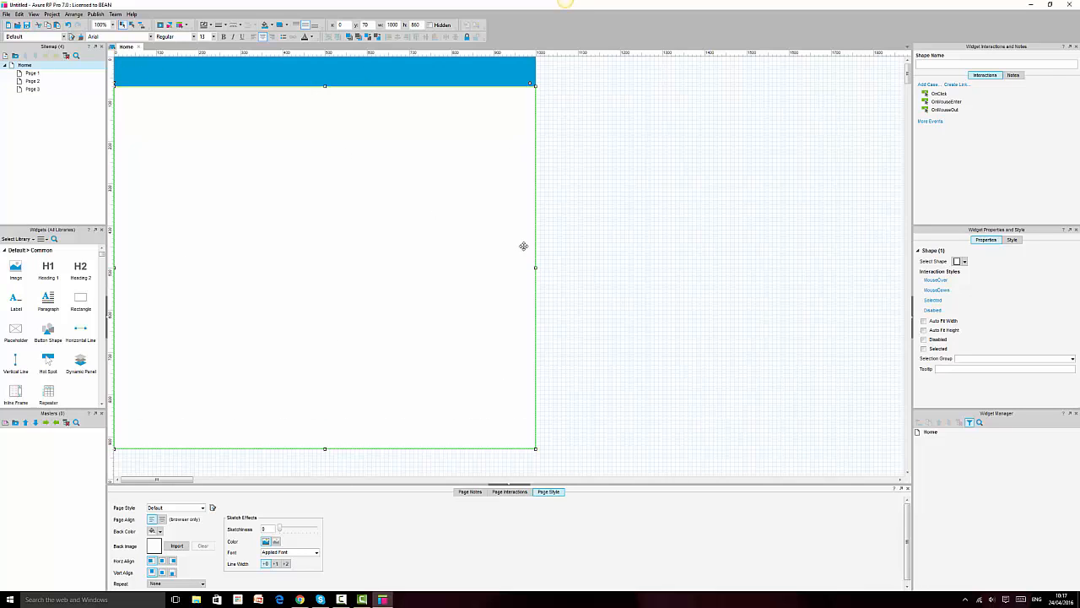
scroll(524, 245, "down", 3)
left_click_drag(325, 372, 385, 460)
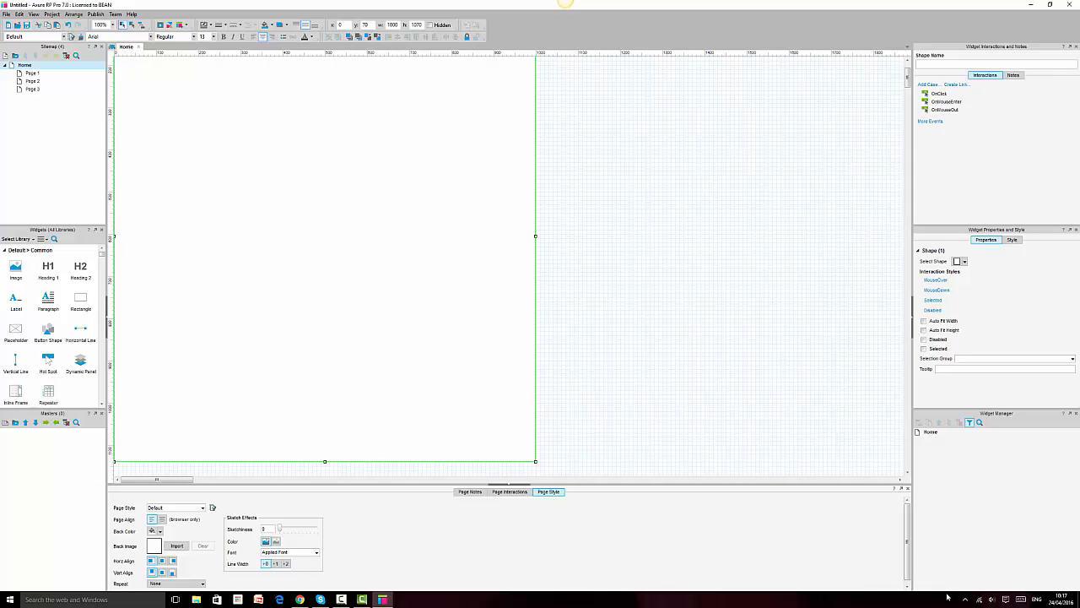
scroll(684, 319, "down", 1)
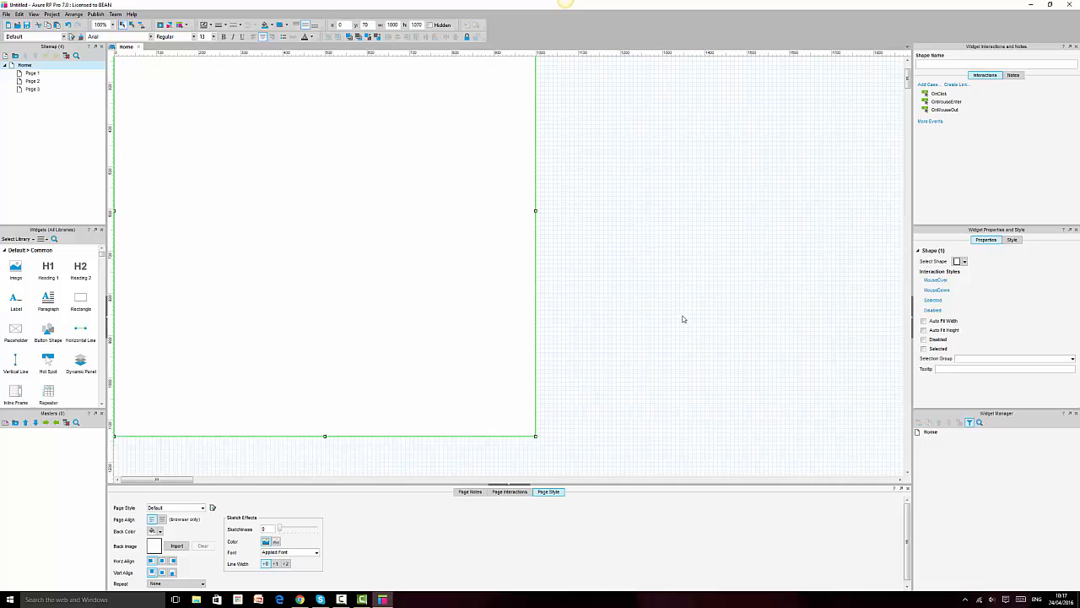
scroll(684, 318, "up", 4)
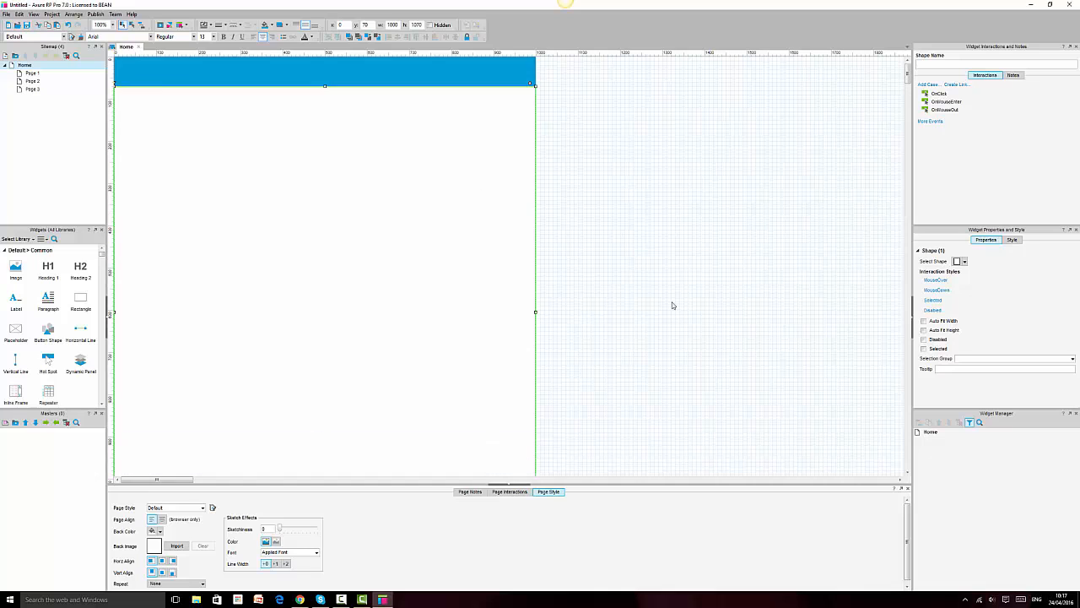
Step: Remove the body rectangle's border and fill it light grey
left_click(224, 24)
left_click(222, 37)
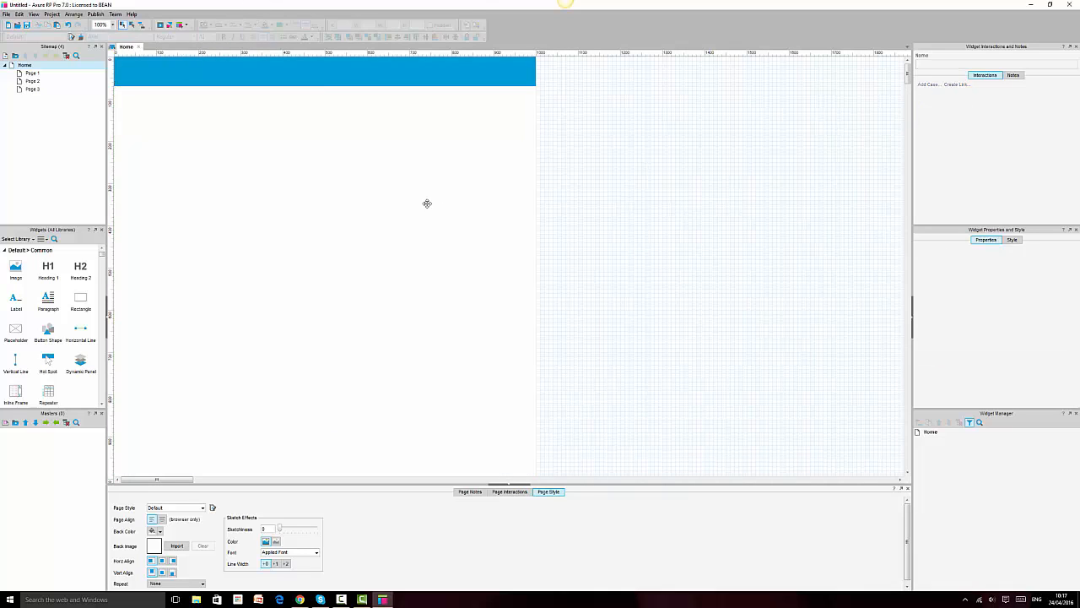
left_click(271, 26)
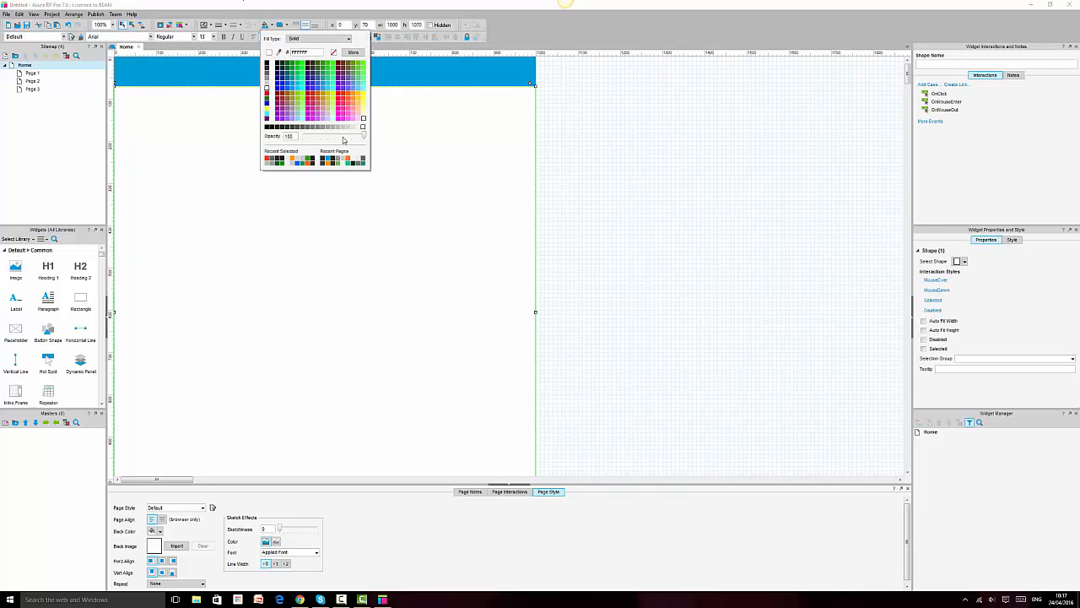
left_click(358, 133)
left_click(646, 258)
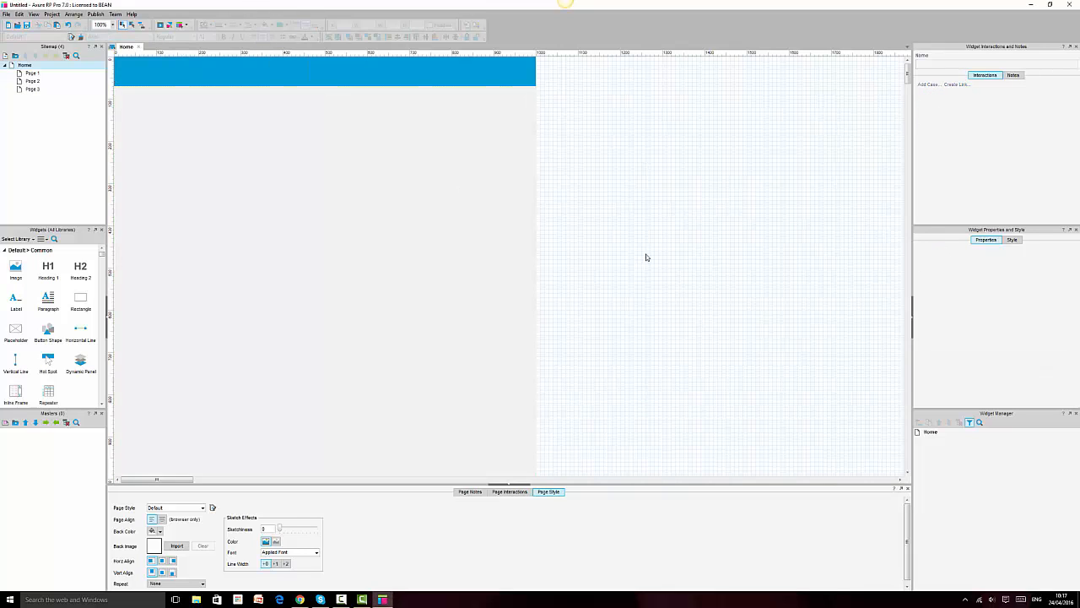
left_click(484, 73)
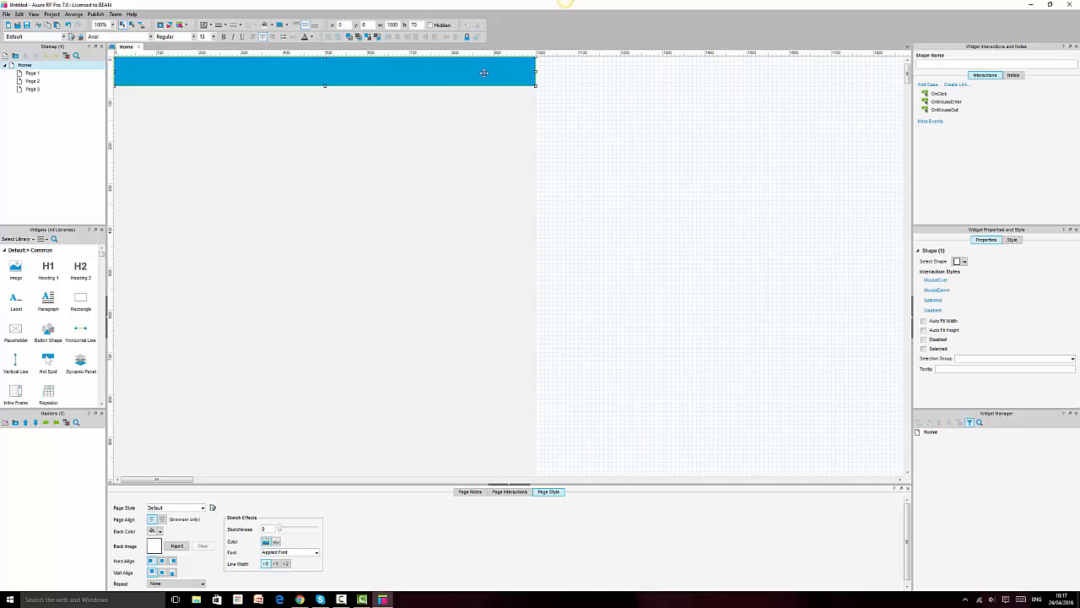
Step: Save the header-and-body prototype under the file name 'sticky header'
left_click(27, 26)
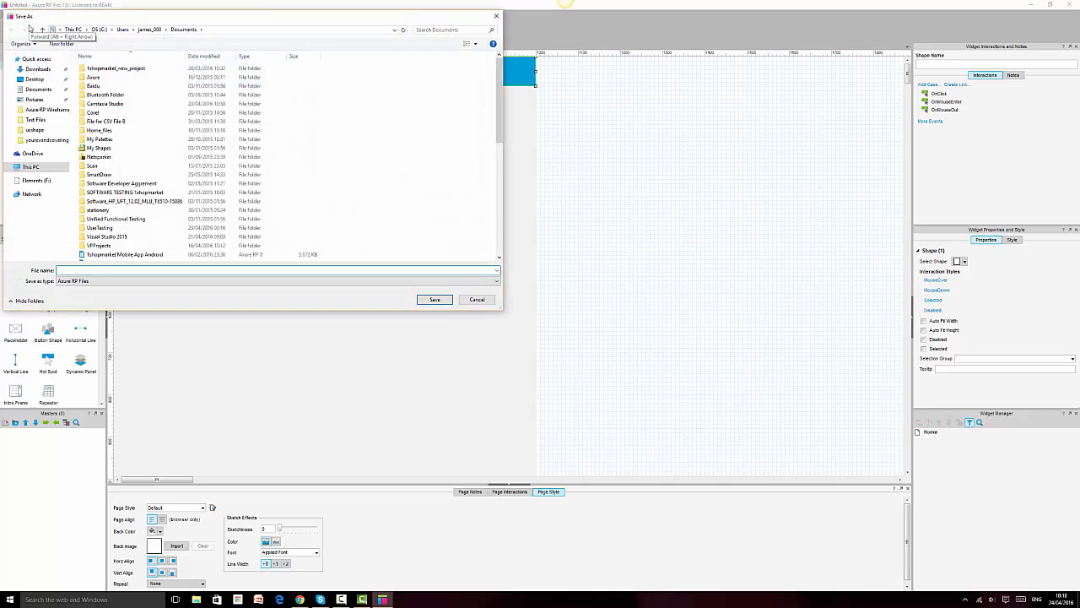
type("sticky header")
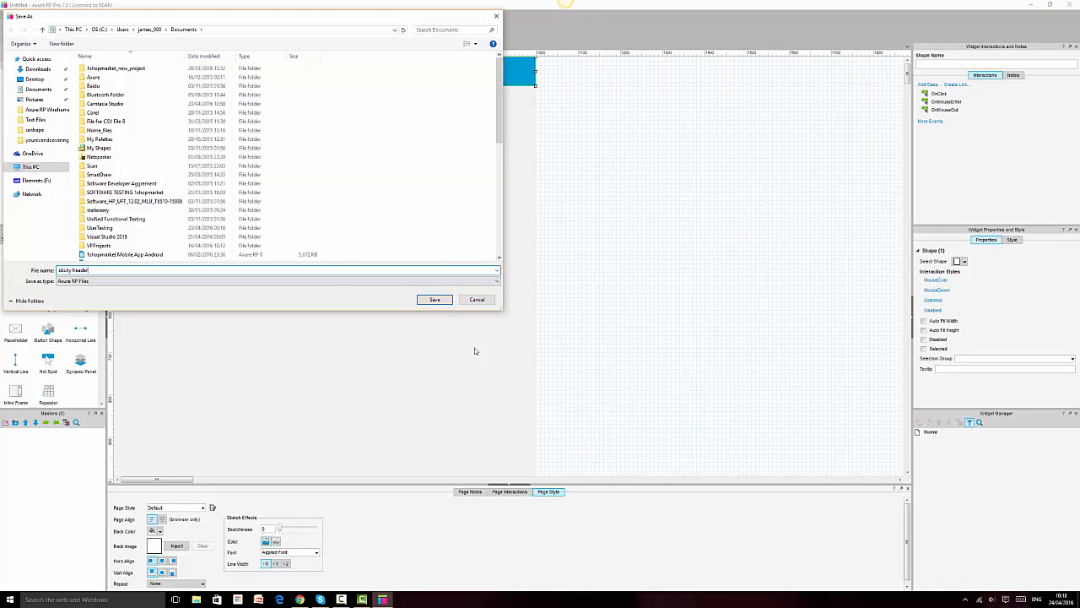
left_click(441, 301)
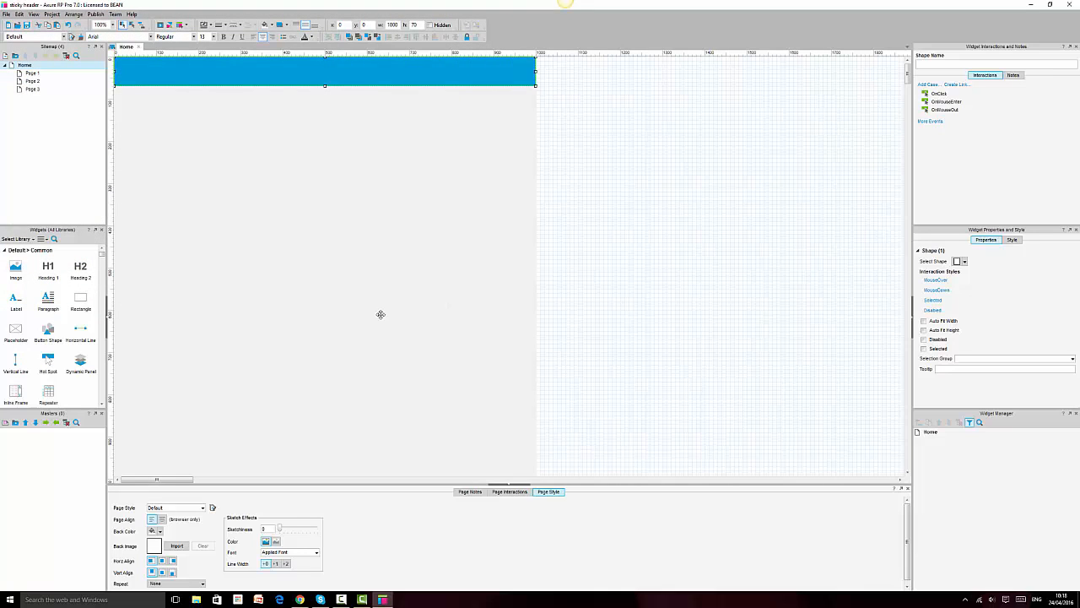
left_click(354, 599)
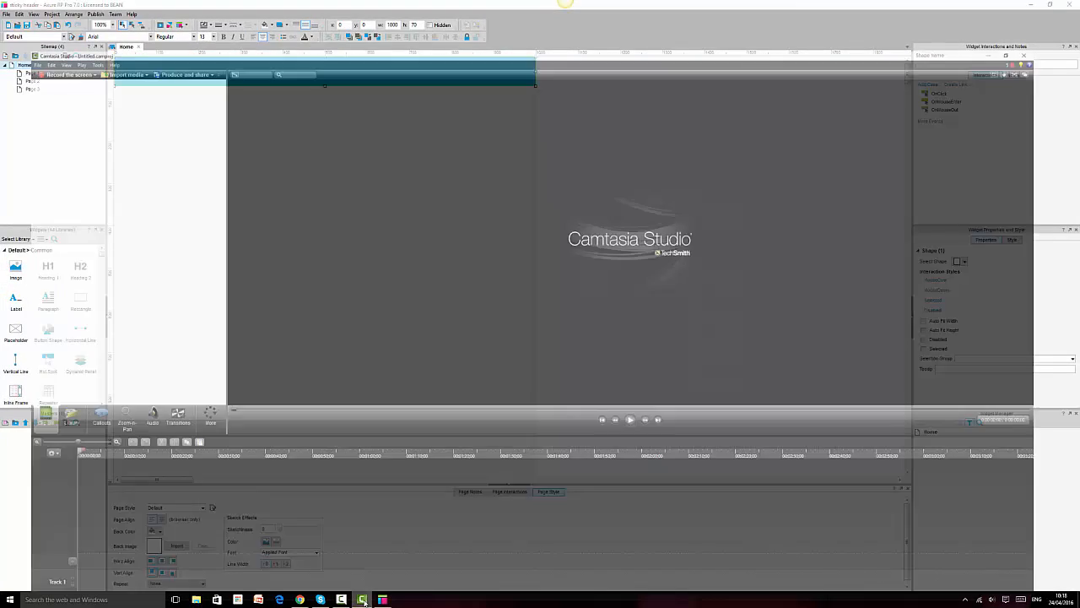
left_click(344, 599)
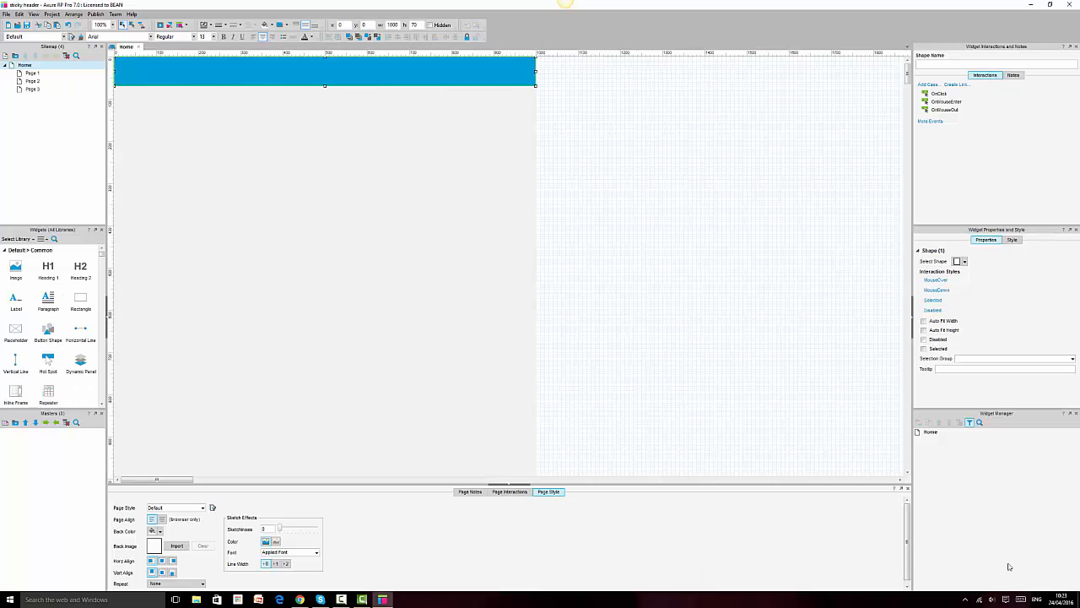
Step: Place a Heading 2 on the grey body rectangle and change its text to 'Body'
scroll(361, 262, "down", 2)
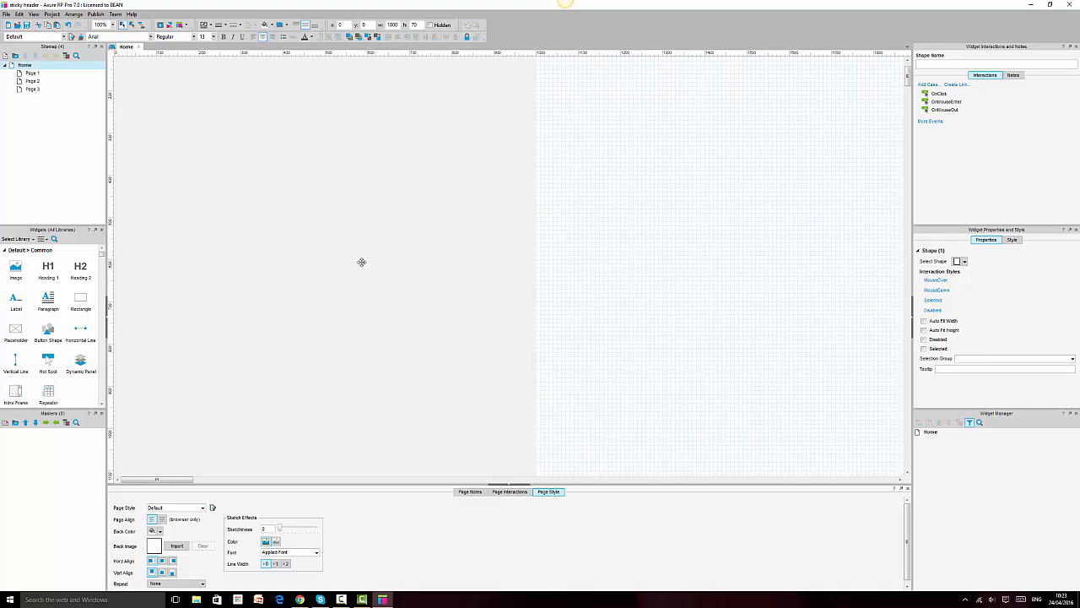
left_click(361, 262)
left_click_drag(84, 273, 318, 254)
double_click(318, 253)
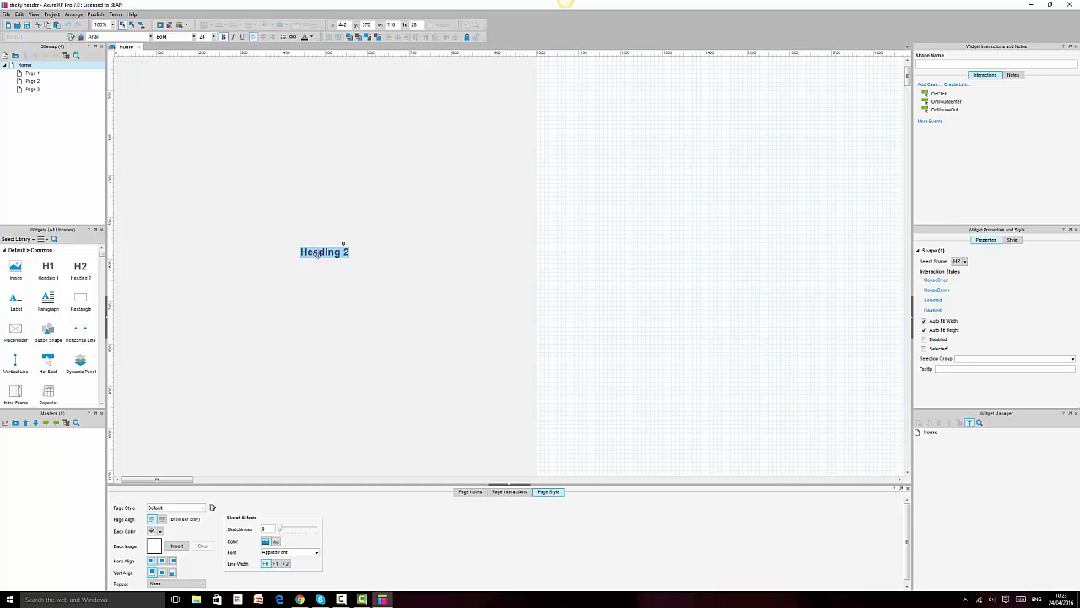
type("Body")
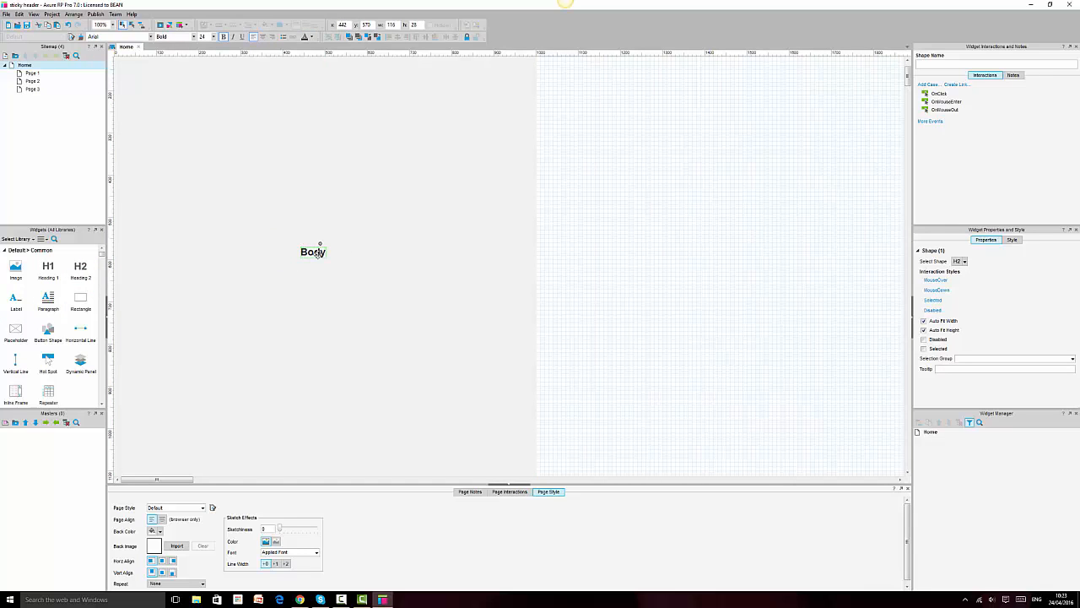
left_click(756, 361)
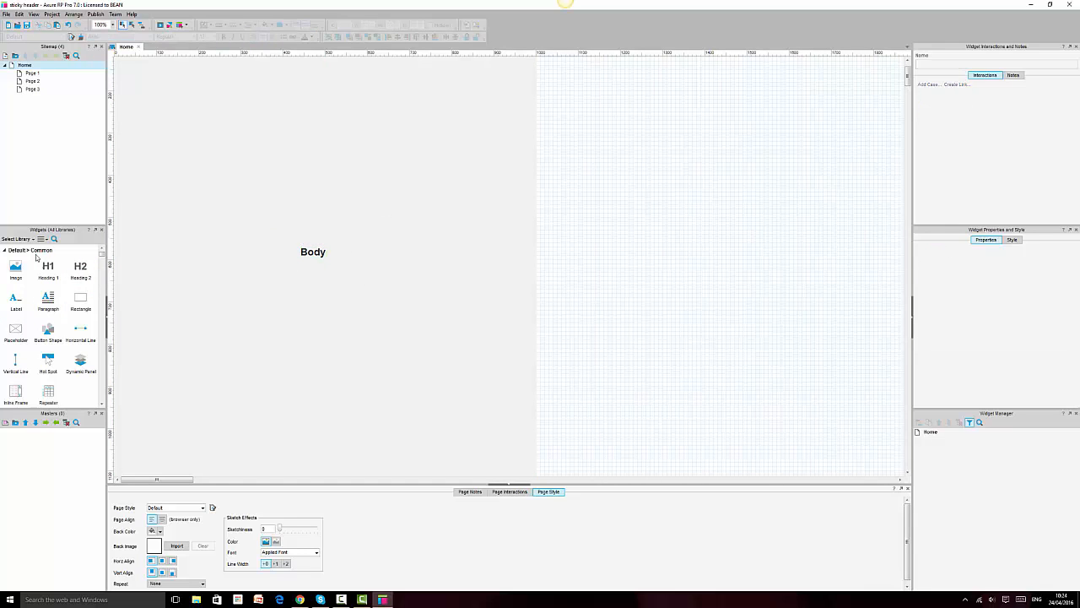
scroll(374, 294, "down", 3)
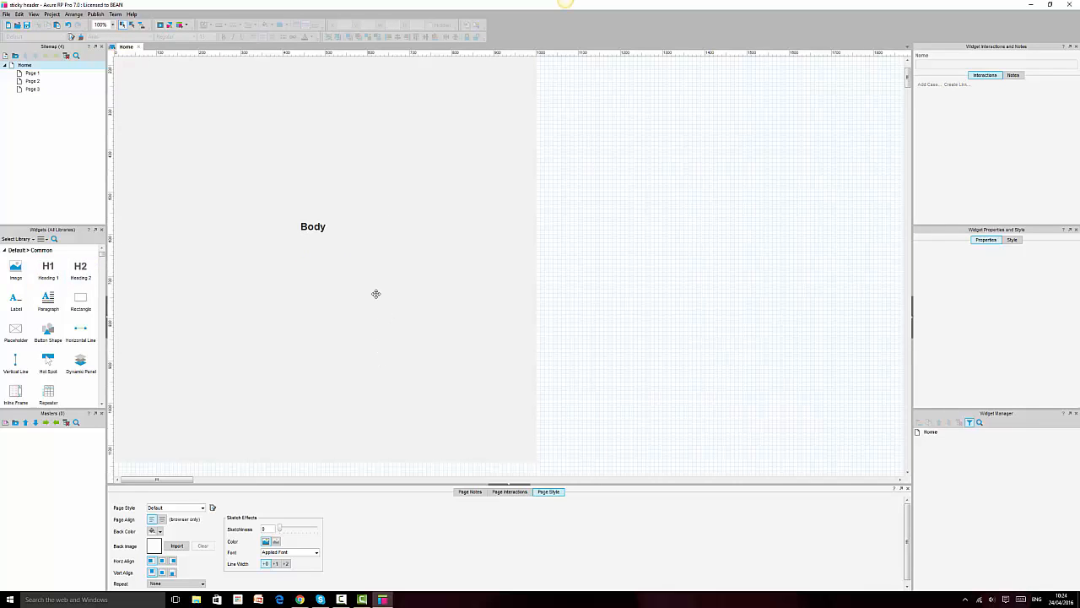
Step: Add a borderless rectangle 1000 wide beneath the grey body block
left_click_drag(80, 300, 116, 389)
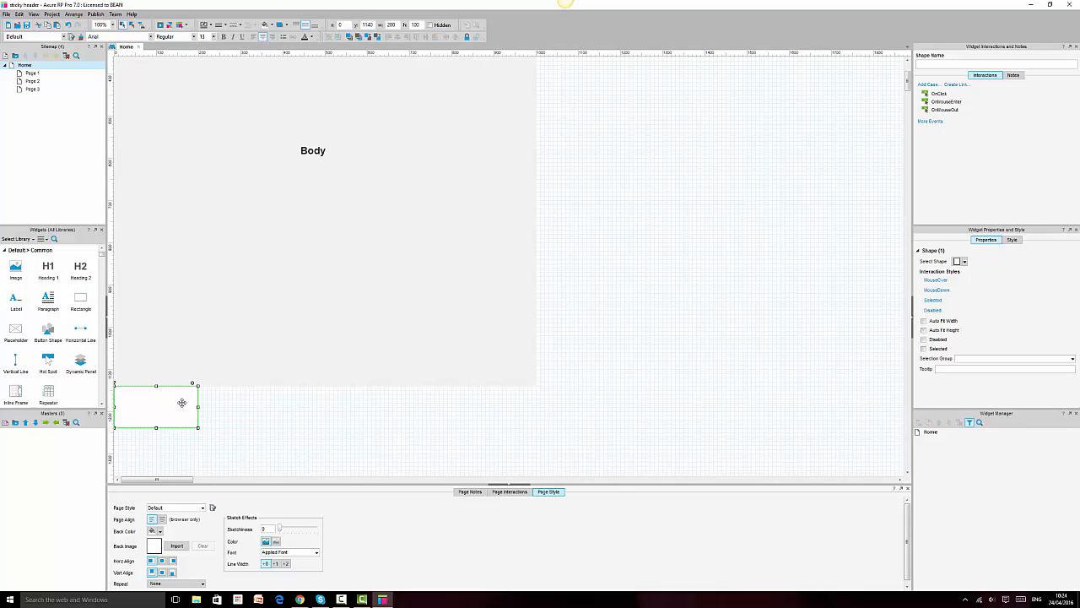
left_click_drag(195, 408, 533, 412)
scroll(292, 357, "down", 3)
left_click_drag(325, 327, 326, 394)
left_click(225, 27)
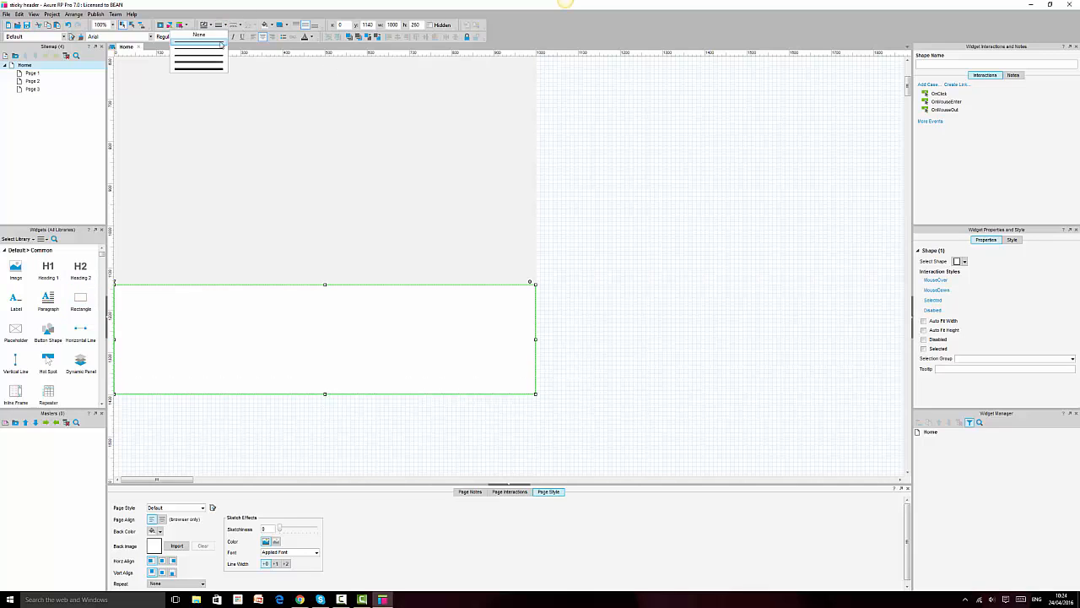
left_click(212, 37)
Step: Drop a Heading 2 onto the footer block and retype it 'Footer'
left_click_drag(88, 276, 314, 344)
double_click(315, 343)
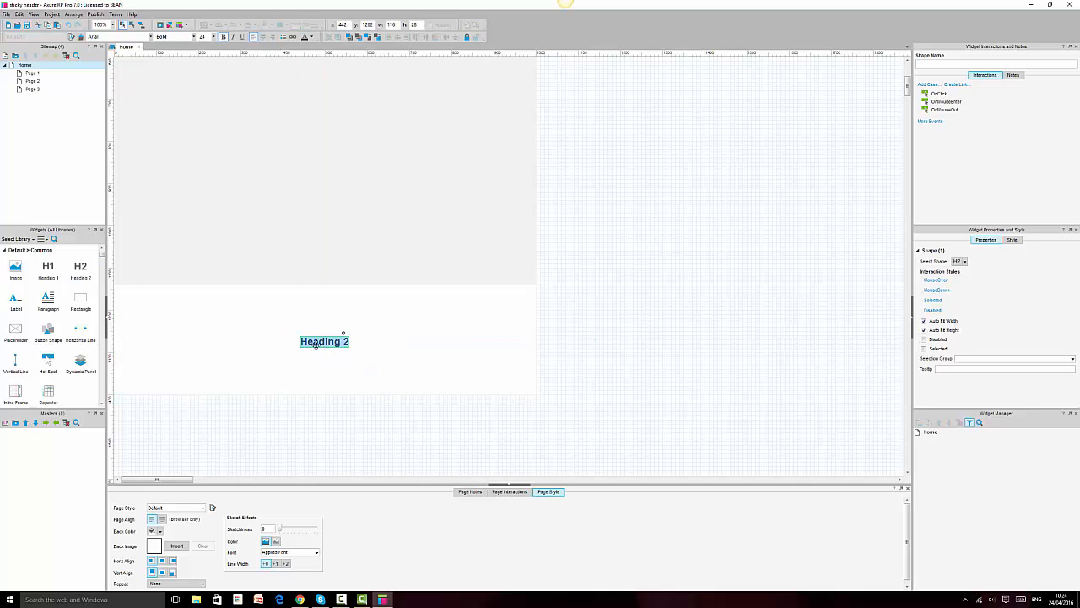
type("Footer")
left_click(676, 301)
scroll(676, 302, "up", 5)
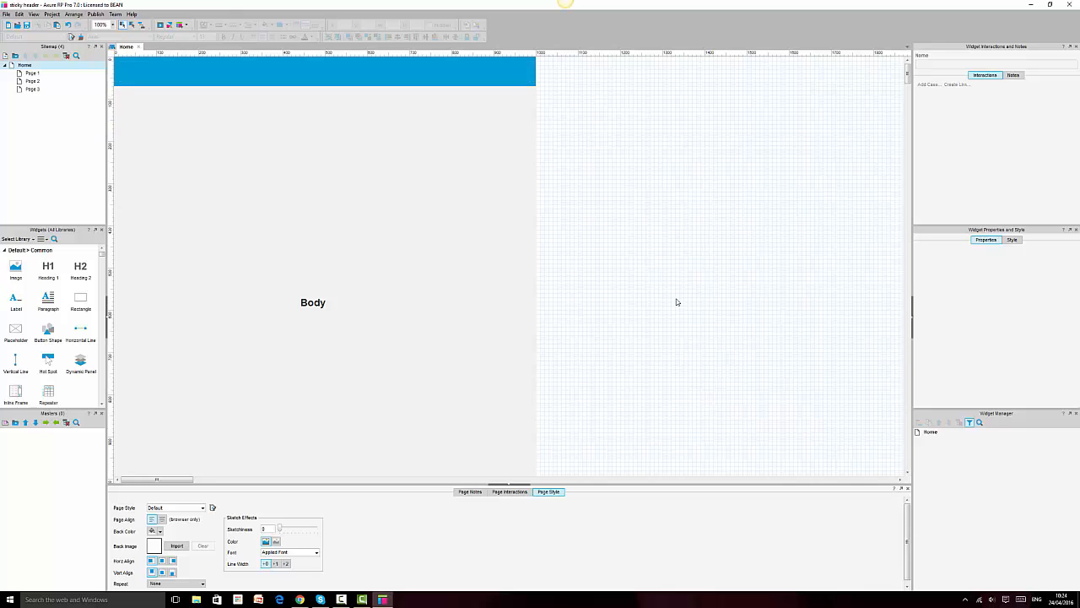
left_click(280, 80)
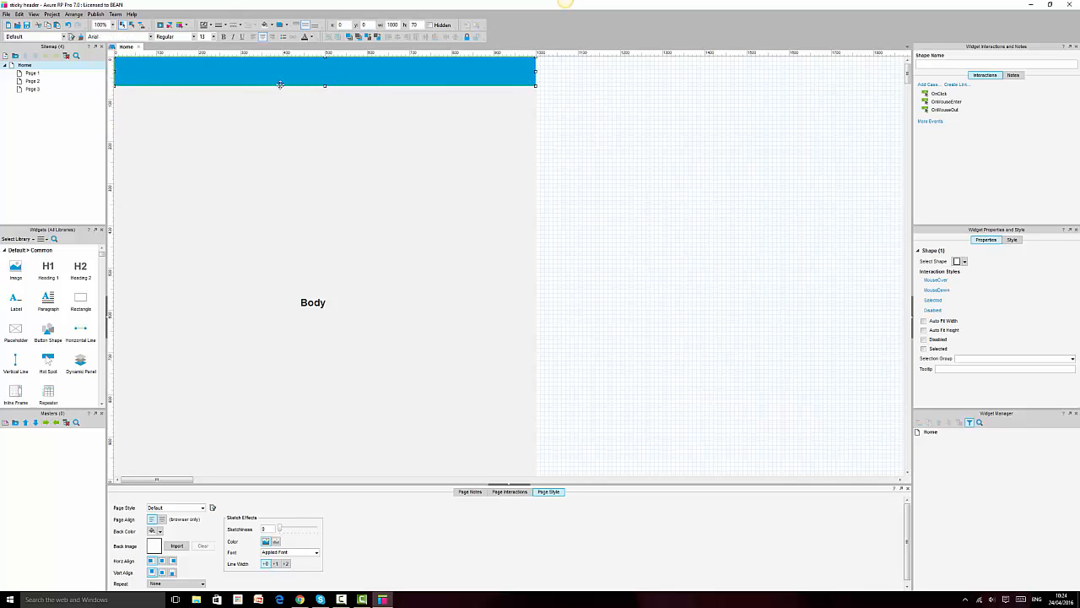
left_click_drag(81, 270, 325, 71)
double_click(325, 71)
type("Header")
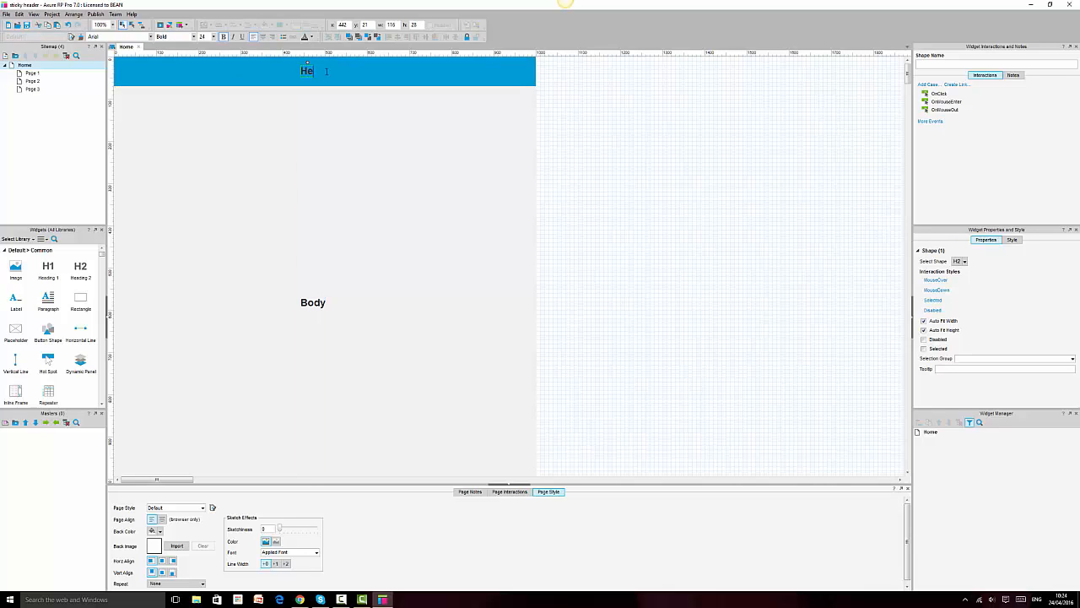
left_click(398, 281)
scroll(397, 281, "down", 5)
left_click(393, 298)
scroll(622, 362, "up", 5)
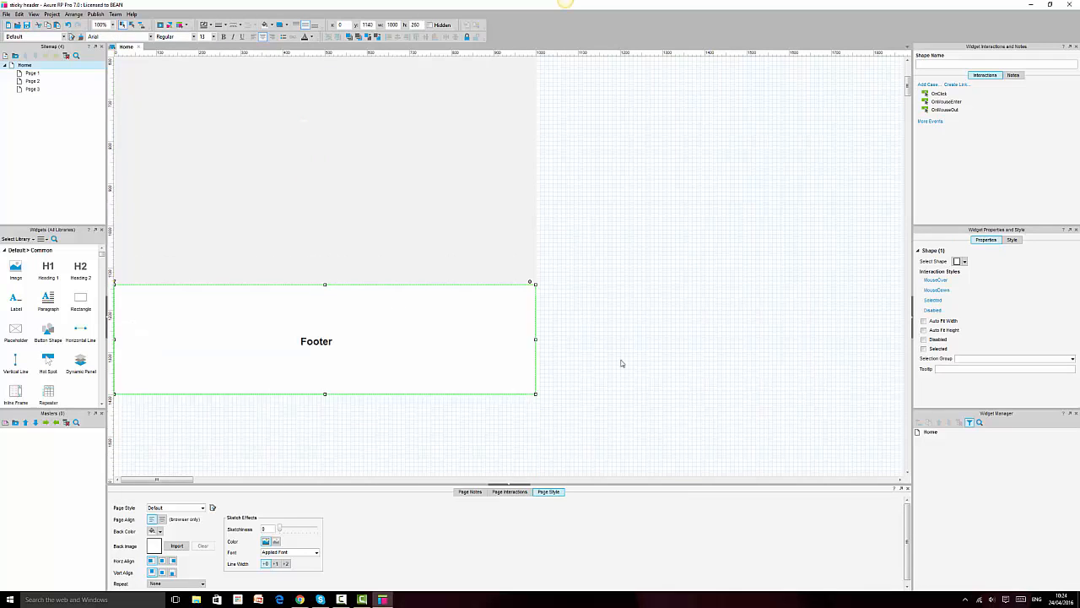
left_click(470, 251)
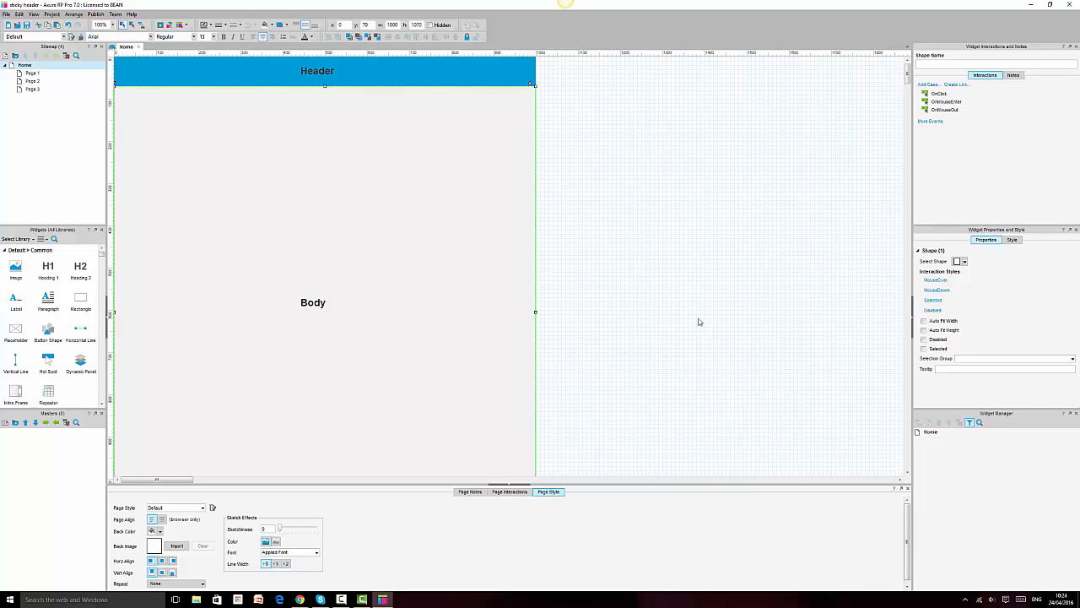
left_click(673, 302)
scroll(674, 302, "down", 3)
scroll(674, 302, "up", 3)
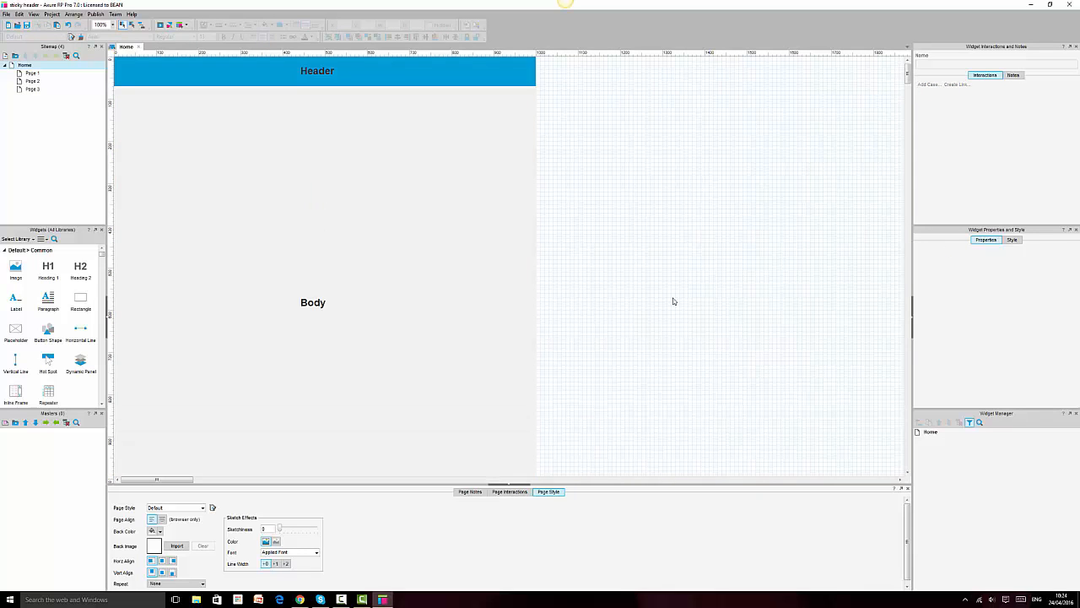
scroll(673, 301, "down", 3)
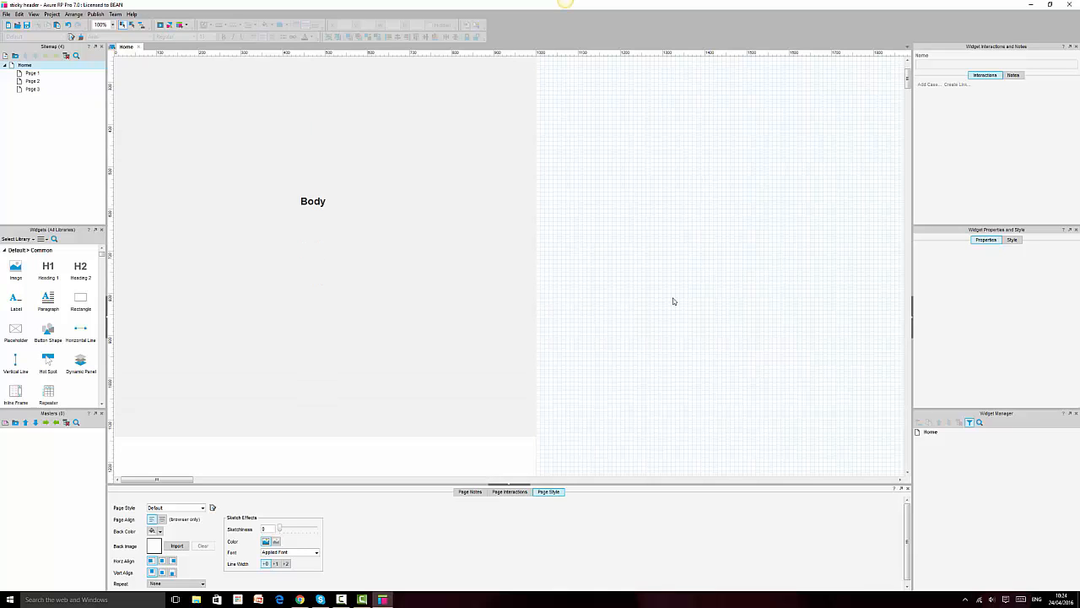
scroll(674, 301, "up", 3)
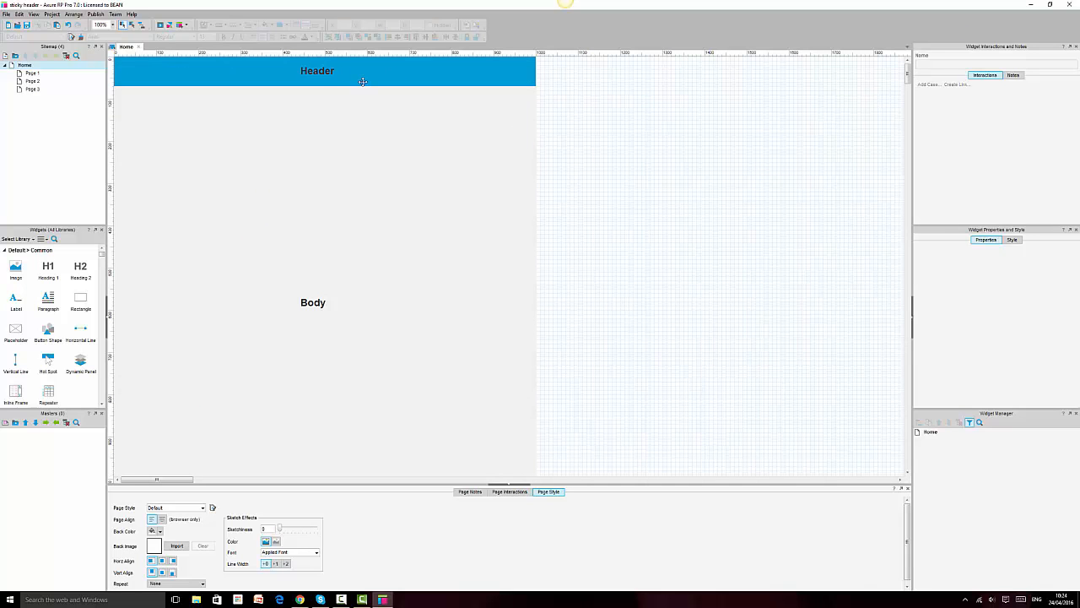
left_click(407, 72)
left_click(667, 245)
left_click(437, 72)
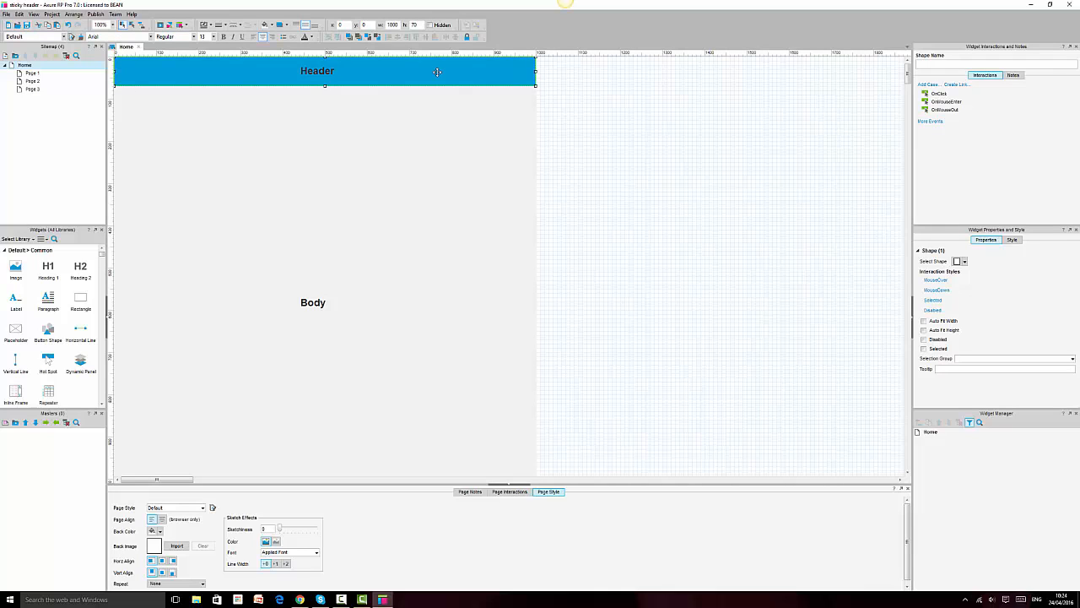
Step: Convert the blue header rectangle into a dynamic panel named 'Header' and verify its name
right_click(437, 72)
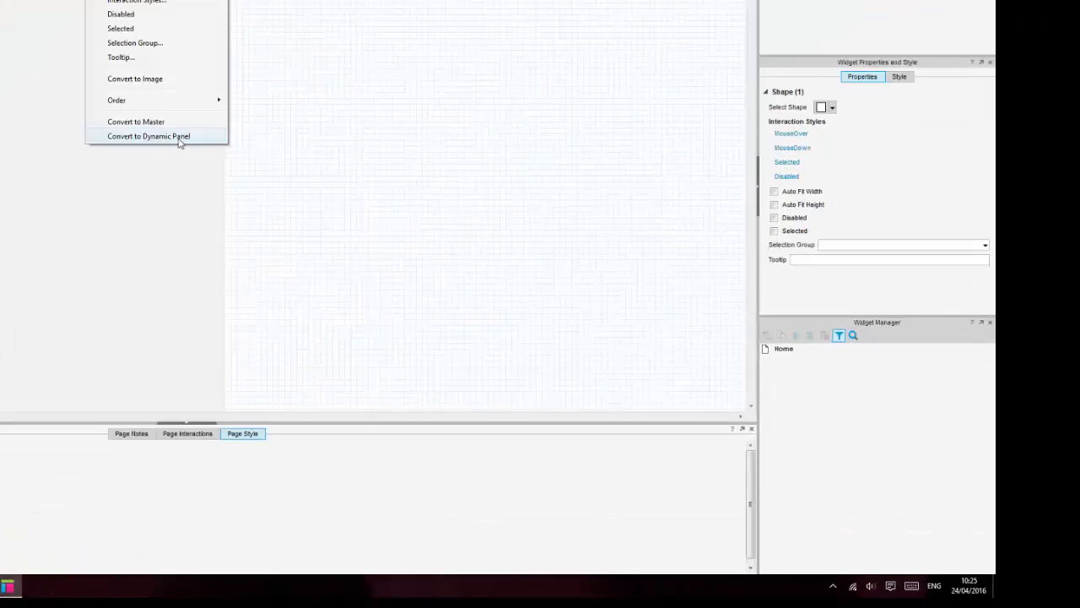
left_click(498, 286)
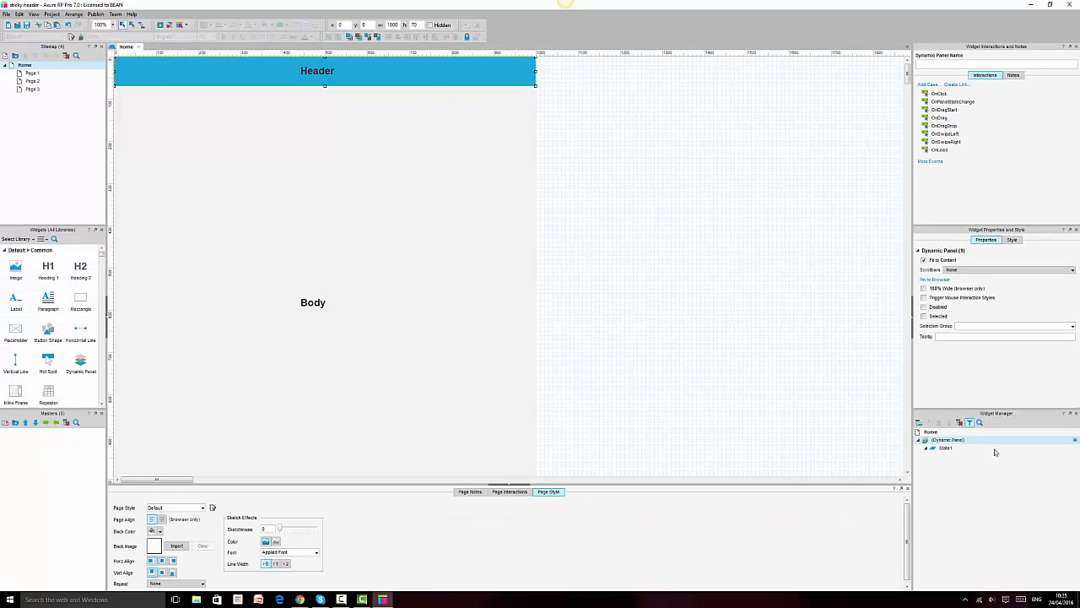
double_click(947, 441)
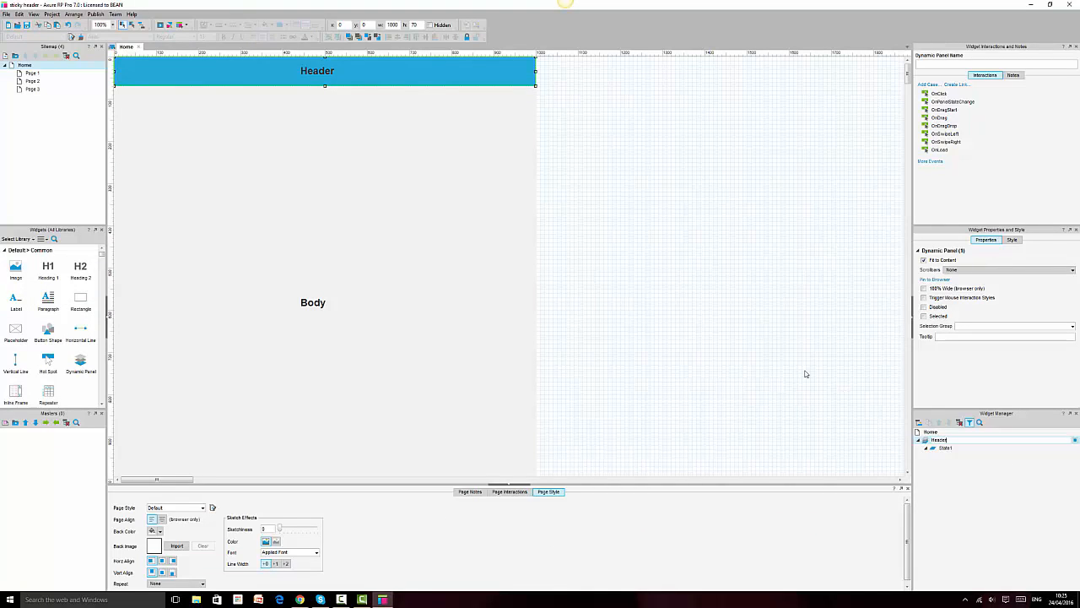
key("Return")
left_click(851, 412)
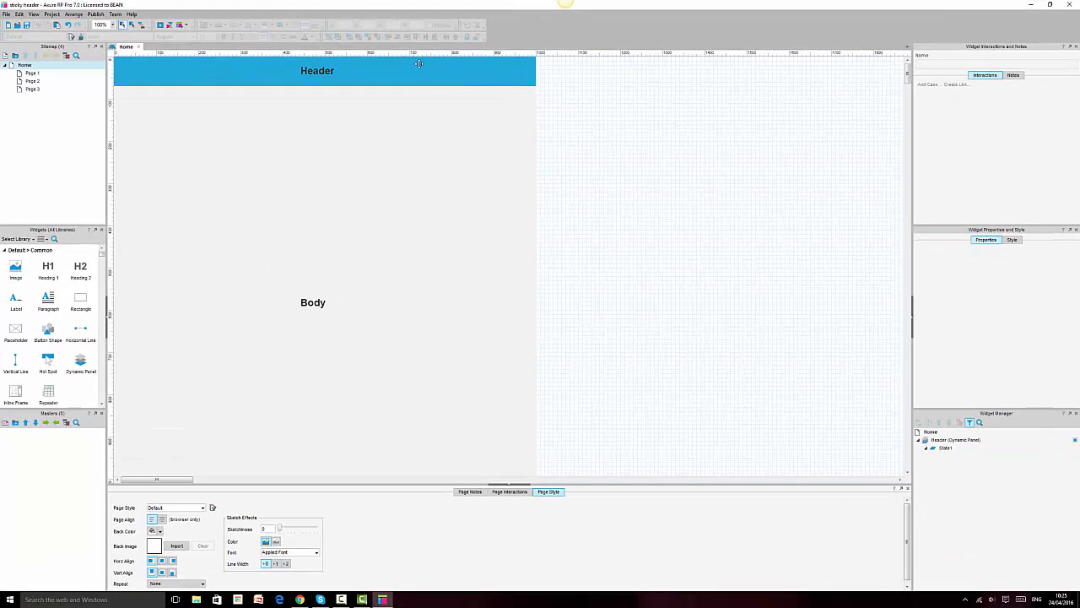
left_click(421, 65)
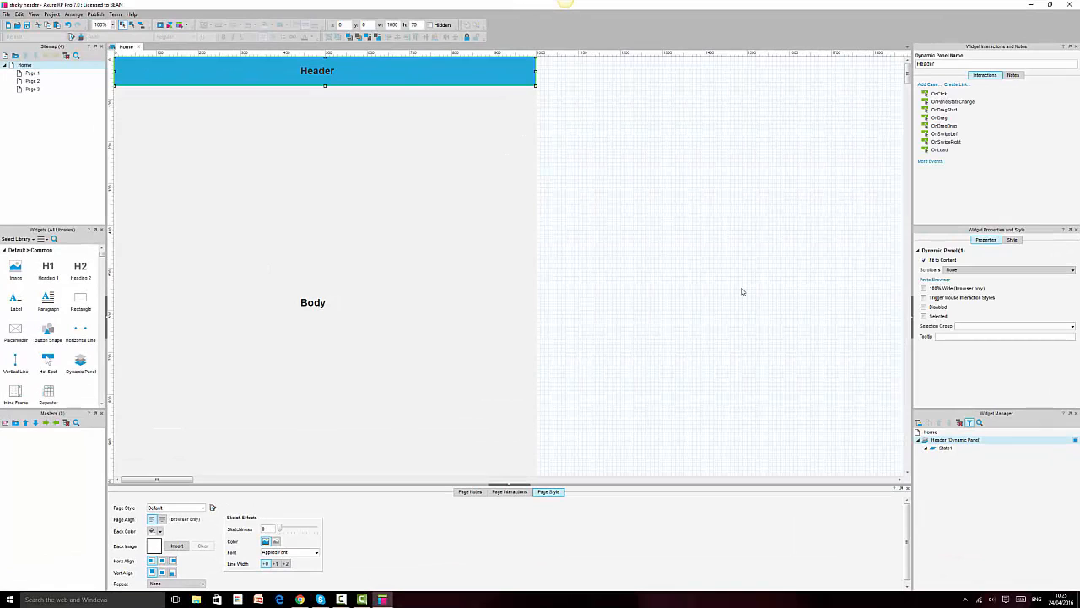
left_click(945, 65)
left_click(745, 216)
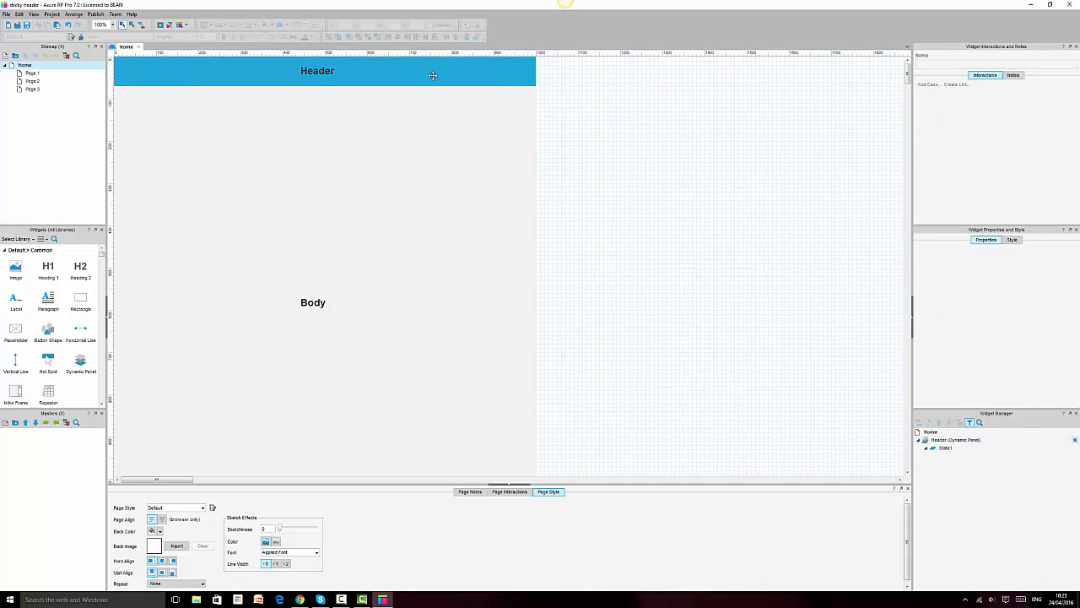
left_click(364, 77)
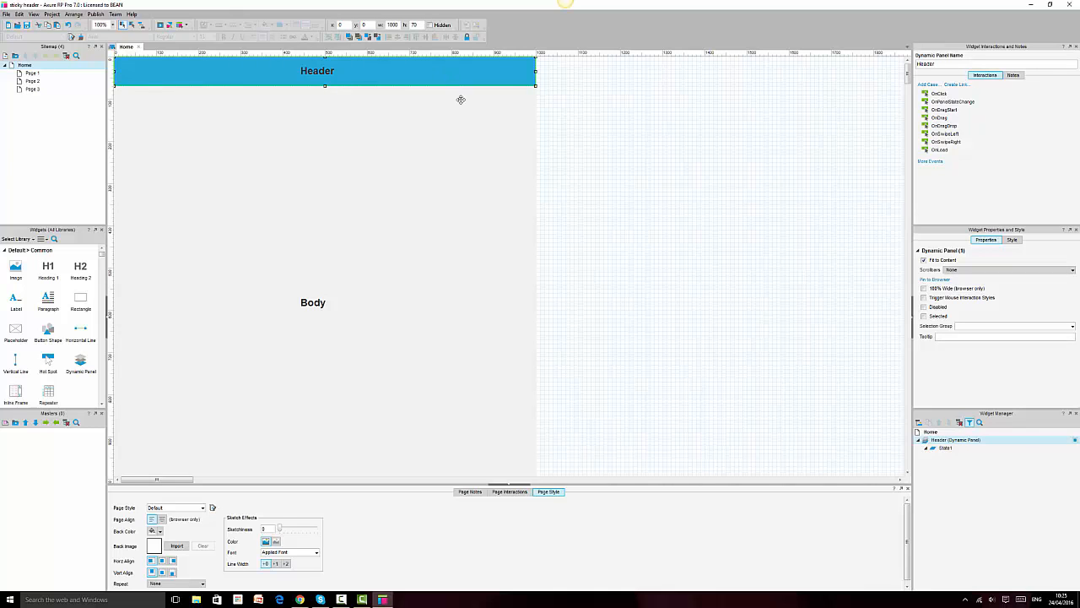
Step: Open the Header panel's State1 and select the blue bar inside it
double_click(944, 449)
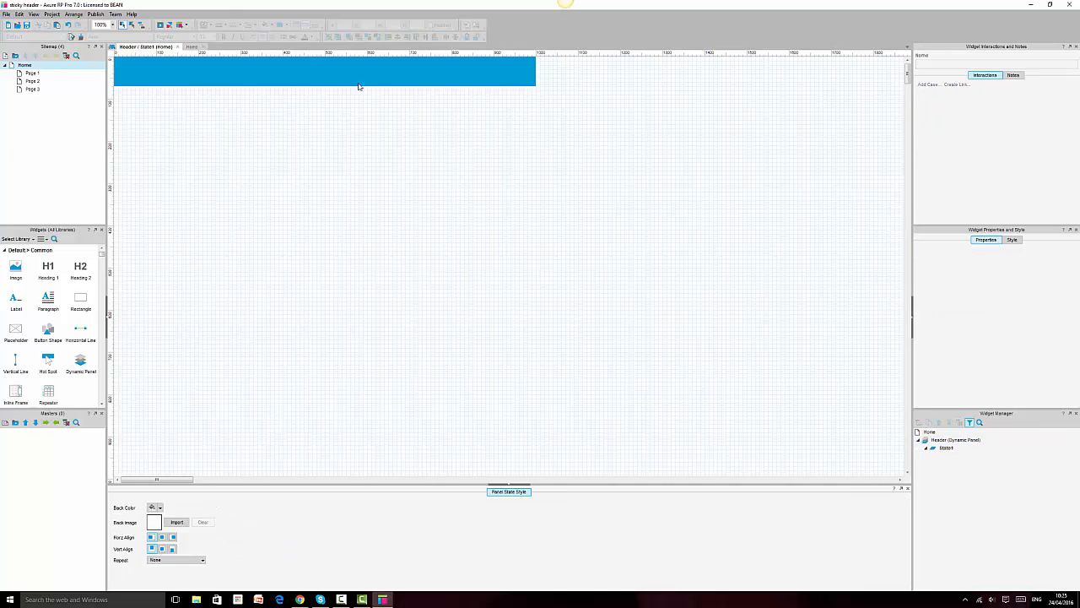
left_click(403, 75)
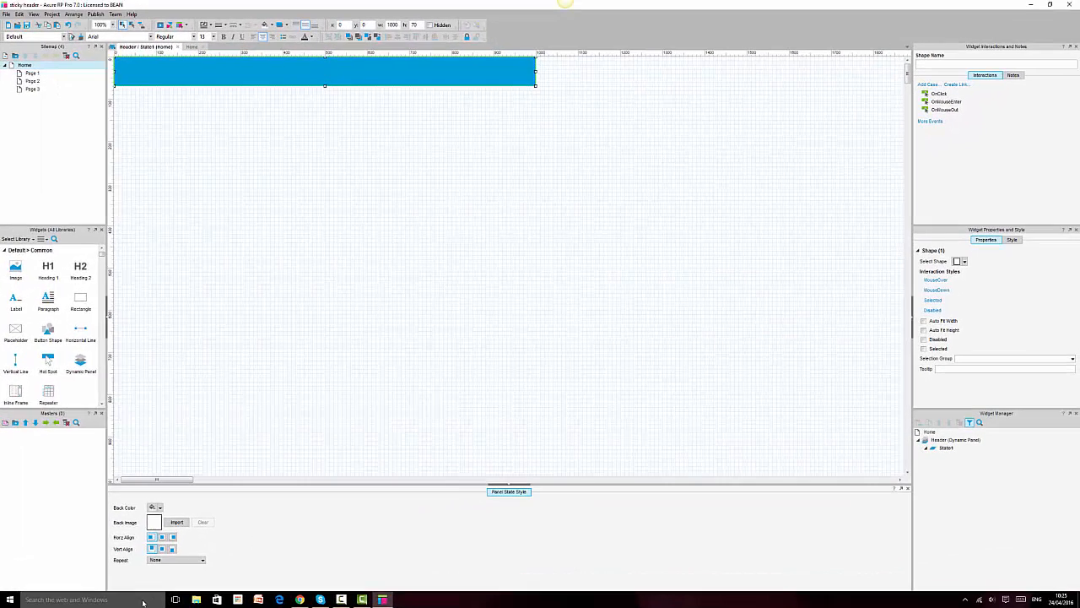
left_click(142, 599)
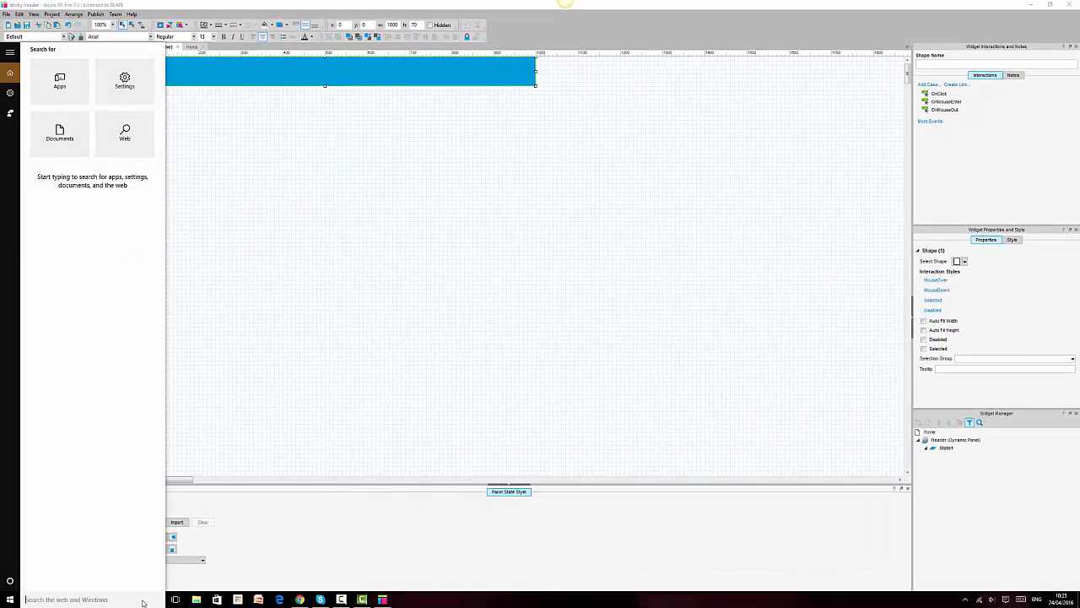
Step: Launch Paint and paste the blue header bar as a 1000 × 70 px image
type("pai")
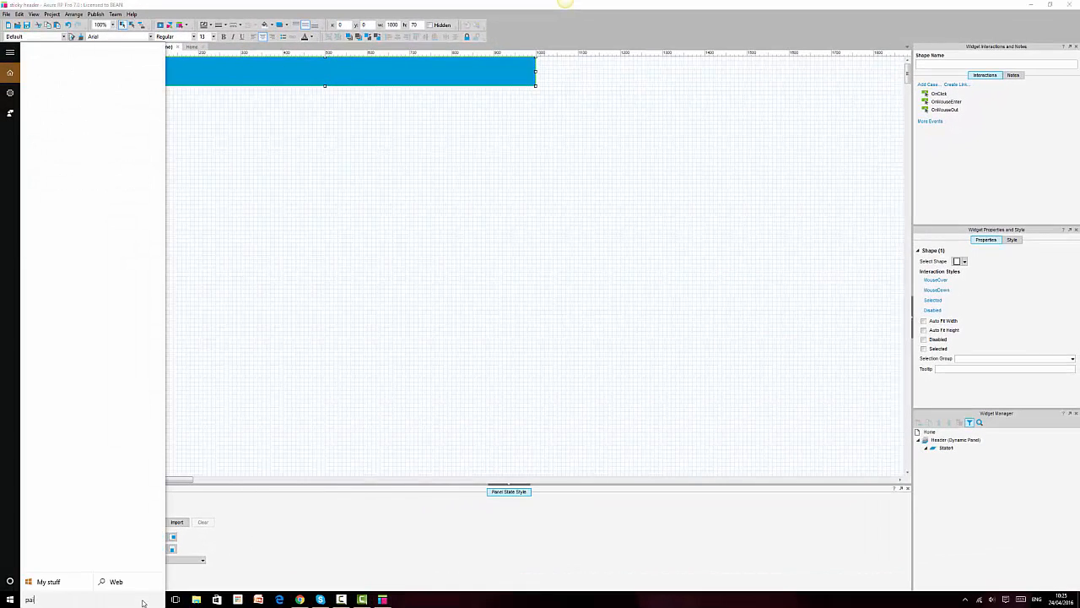
key("Escape")
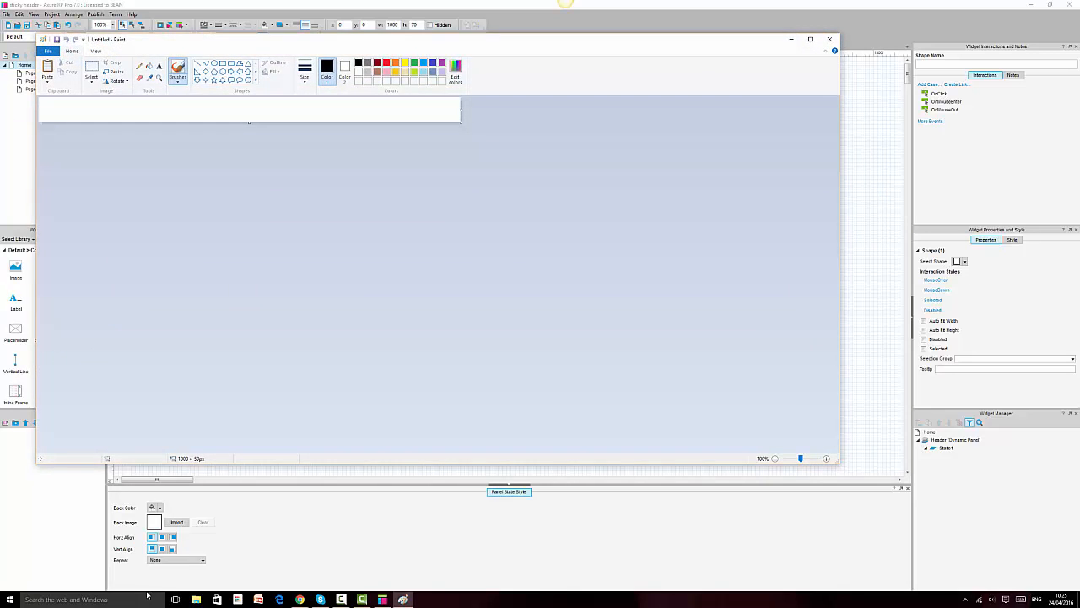
key("ctrl+v")
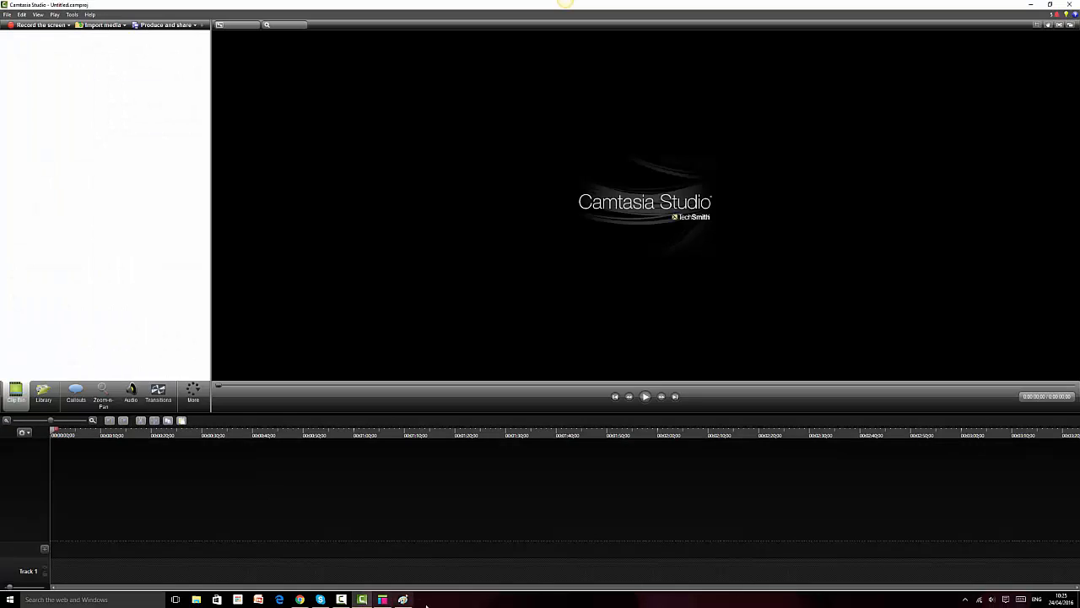
left_click(341, 600)
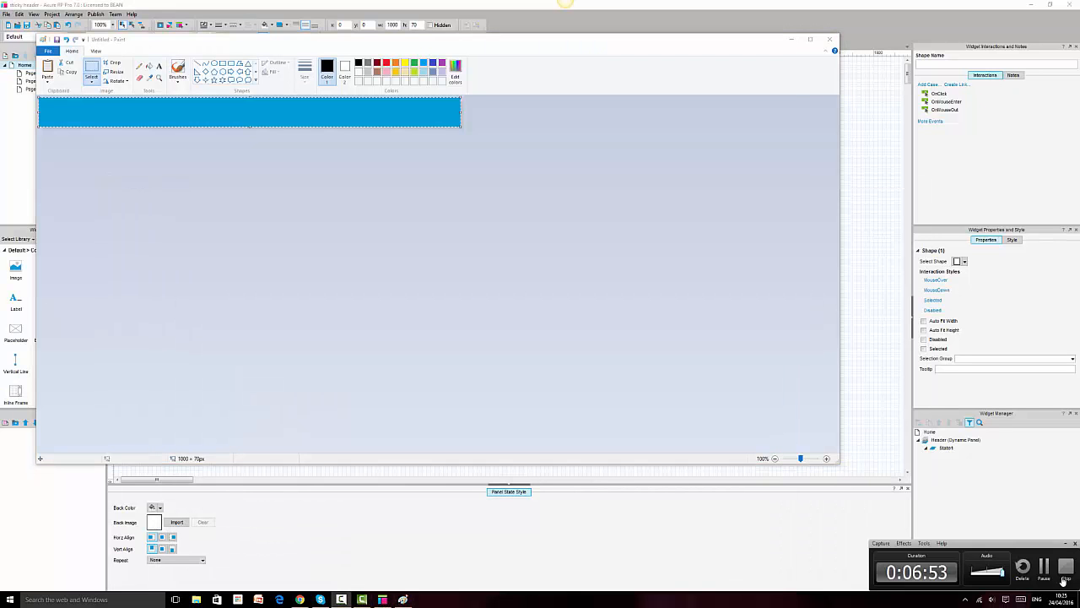
left_click(1046, 573)
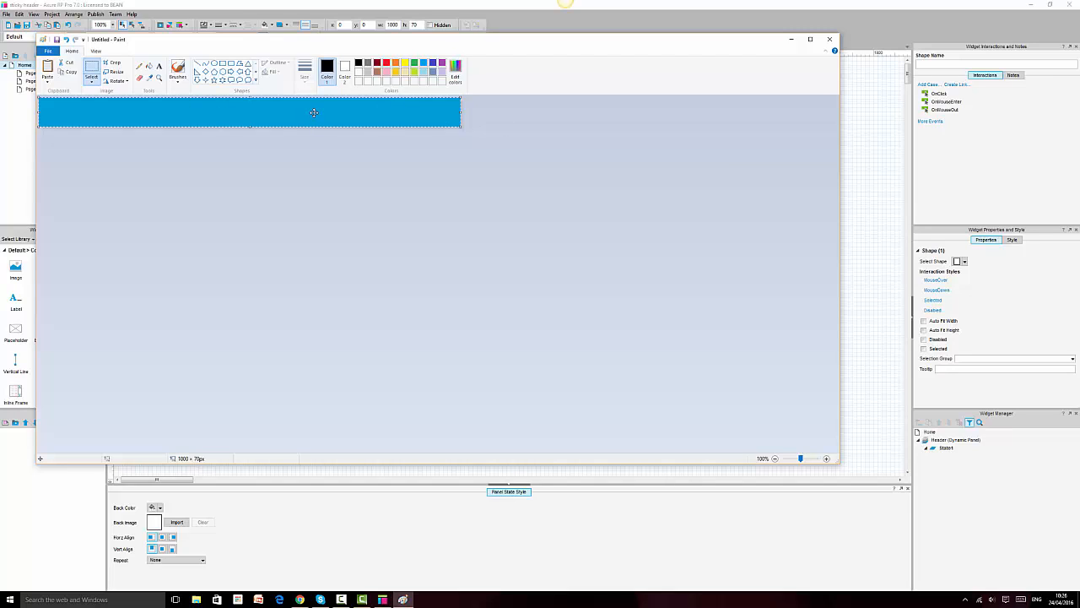
Step: Save the image to the Desktop as 'sticky header image' and minimise Paint
left_click(55, 40)
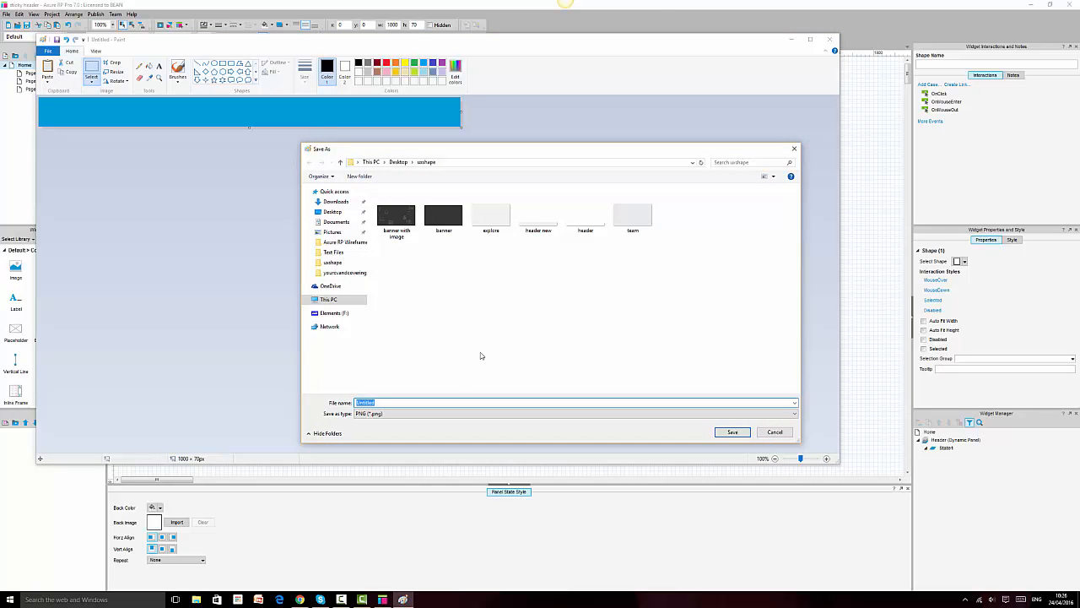
left_click(332, 212)
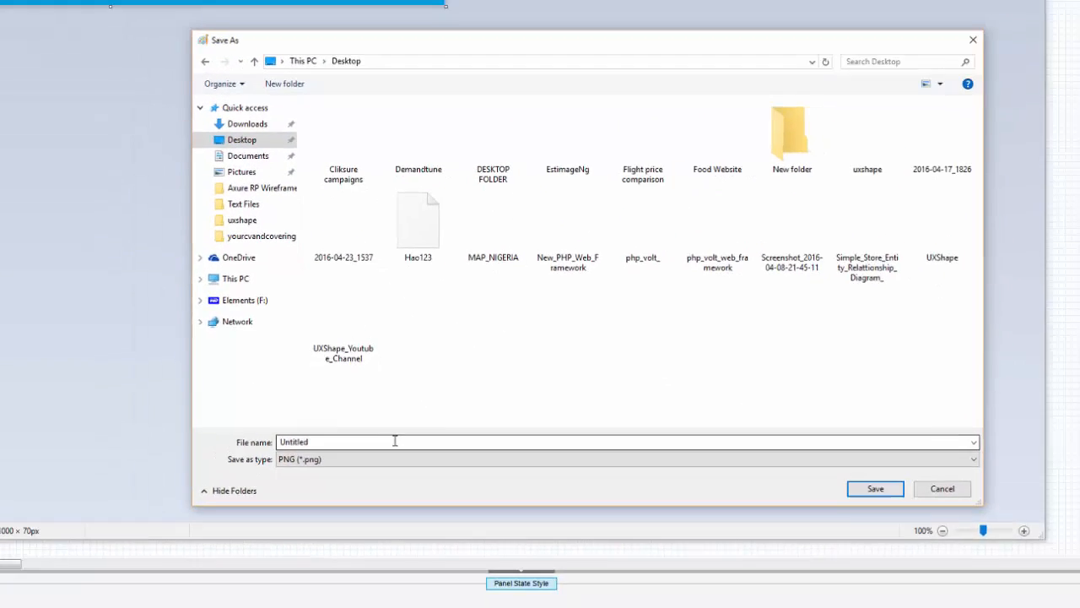
double_click(429, 402)
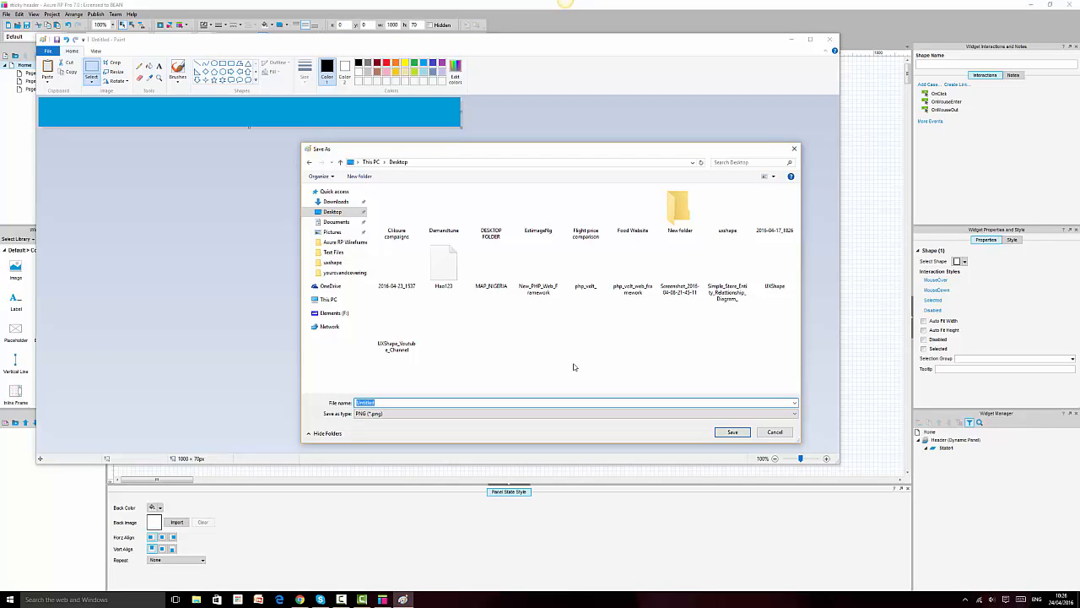
type("sticky header image")
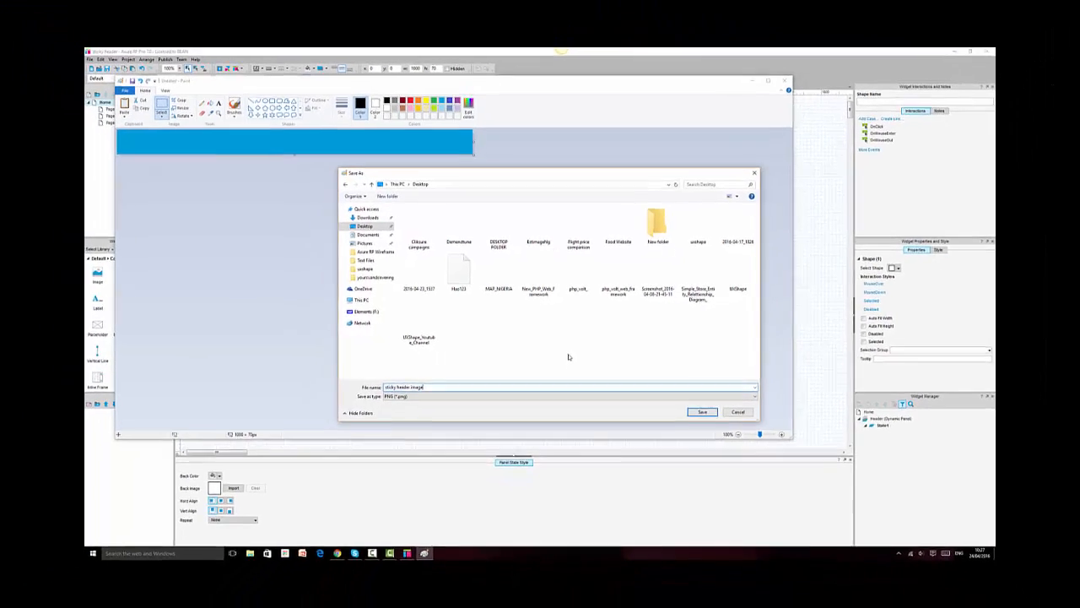
key("Return")
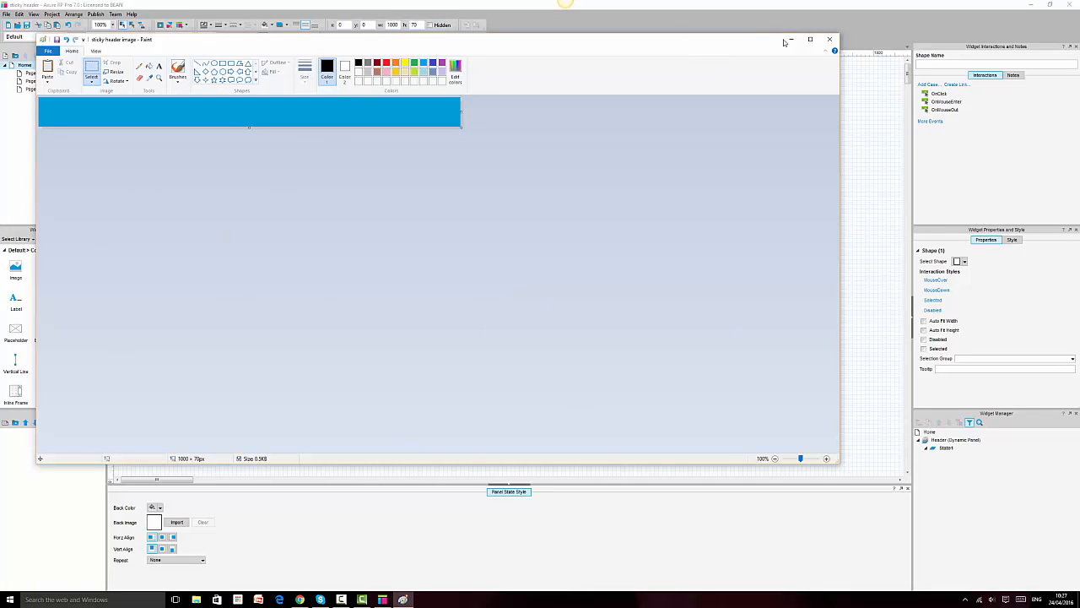
left_click(791, 40)
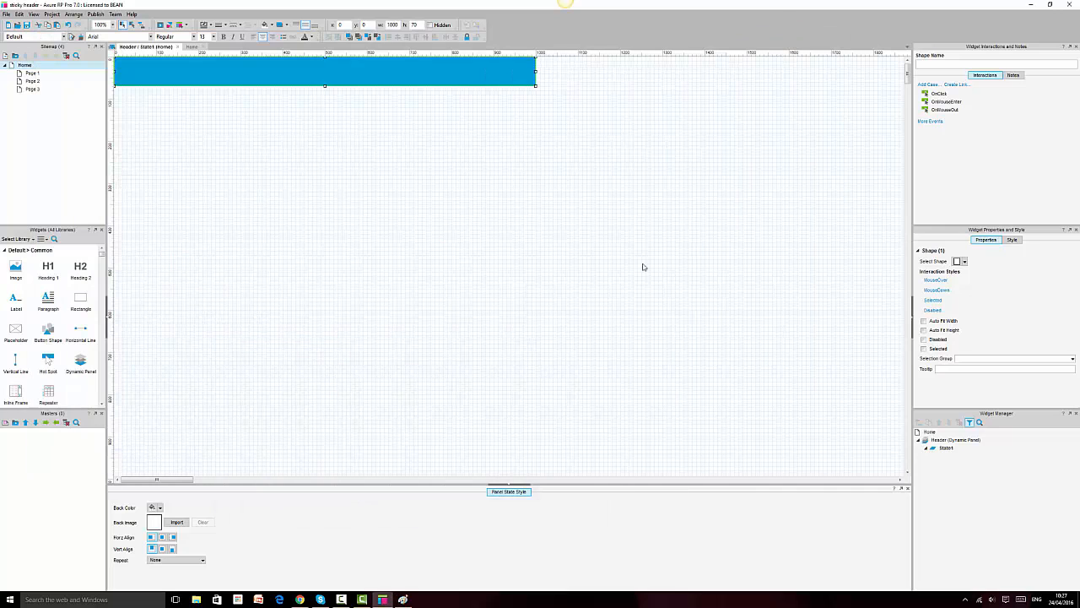
Step: Import the Desktop 'sticky header image' PNG as State1's background image
left_click(495, 294)
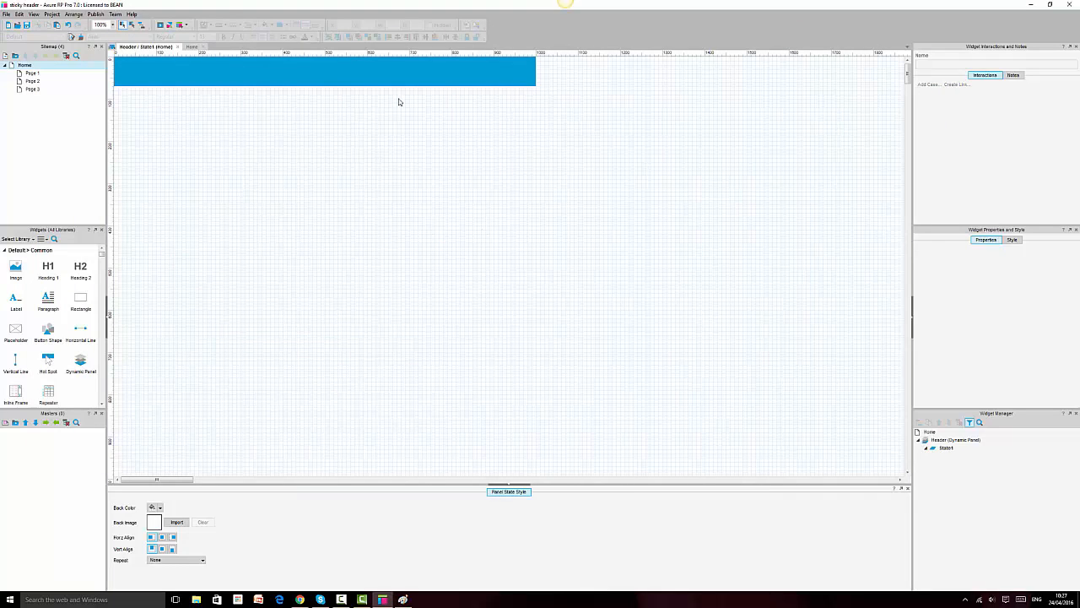
left_click(413, 72)
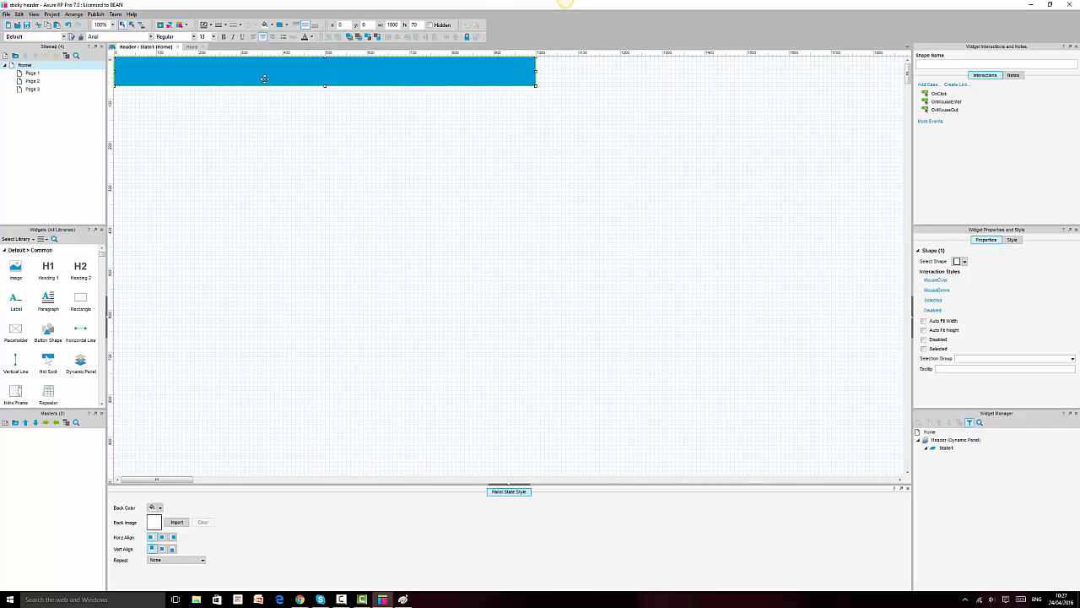
left_click(178, 522)
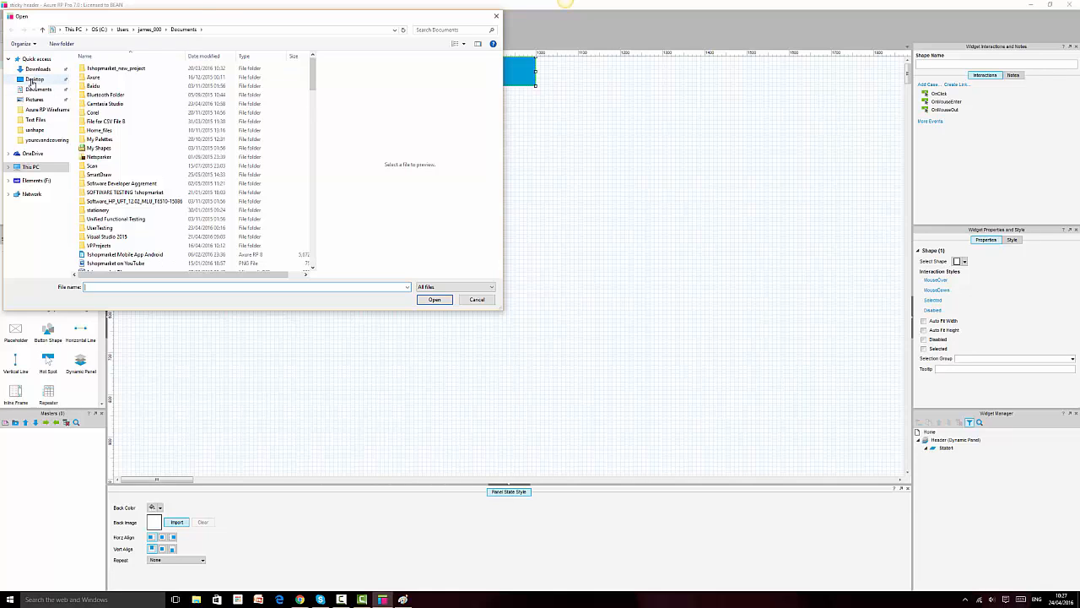
left_click(34, 80)
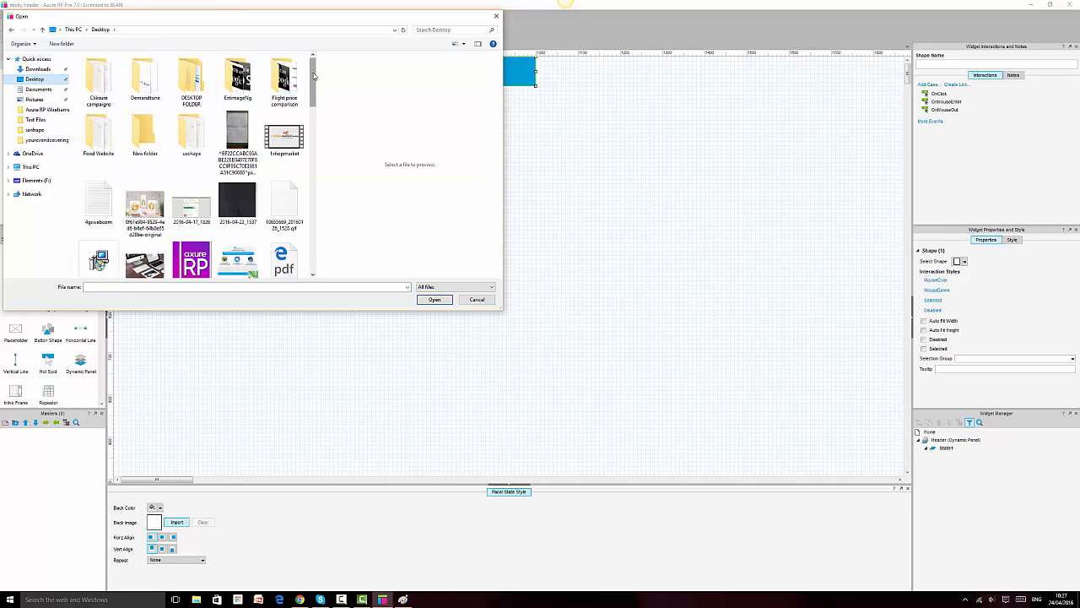
left_click_drag(313, 76, 311, 233)
left_click(284, 135)
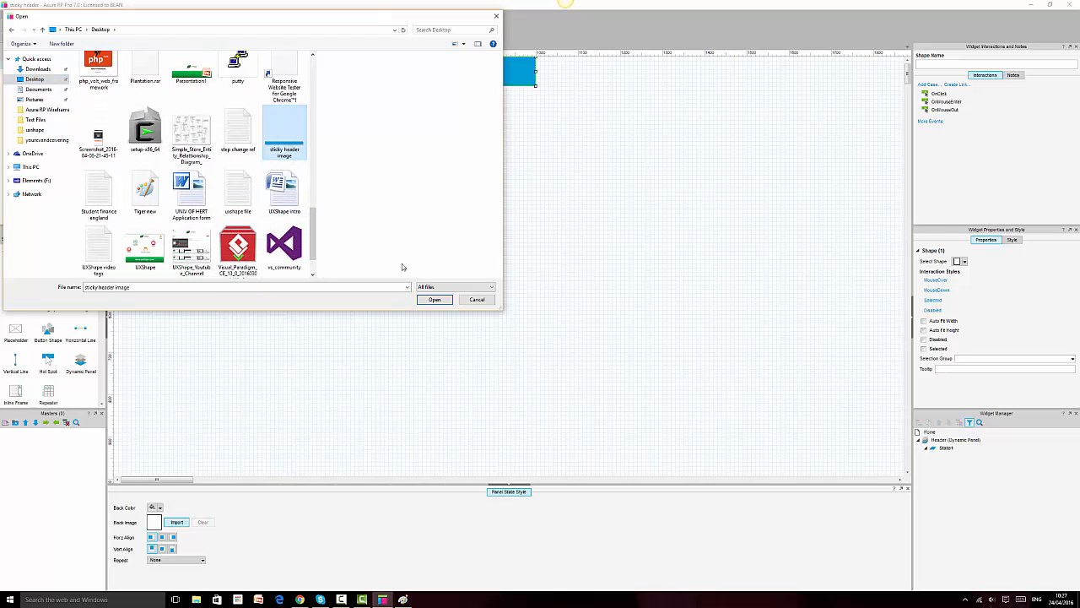
left_click(441, 302)
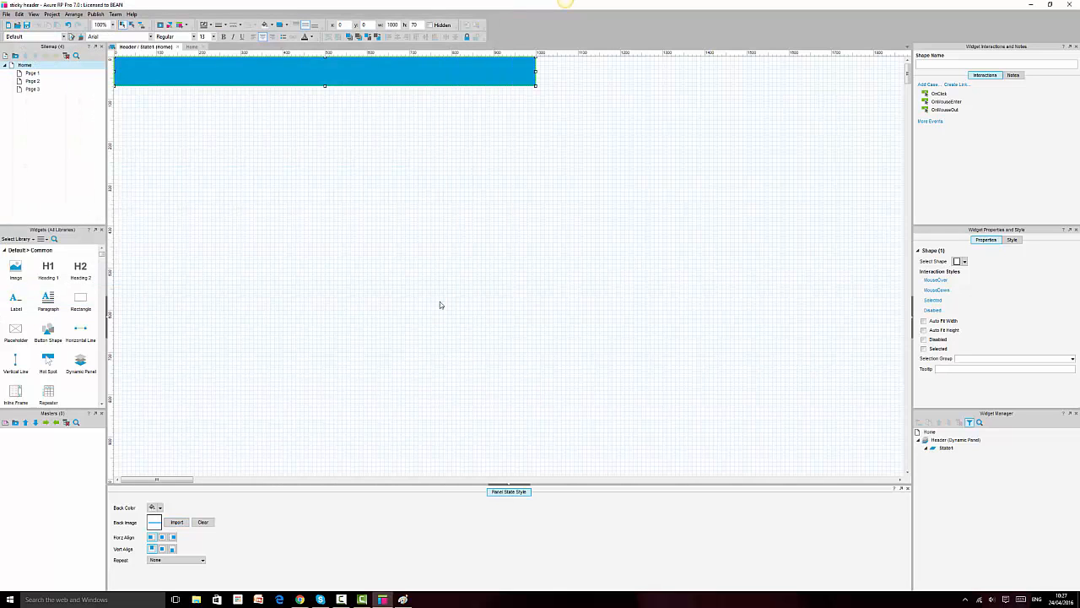
Step: Set the state background's Repeat option to Stretch to Cover
left_click(162, 560)
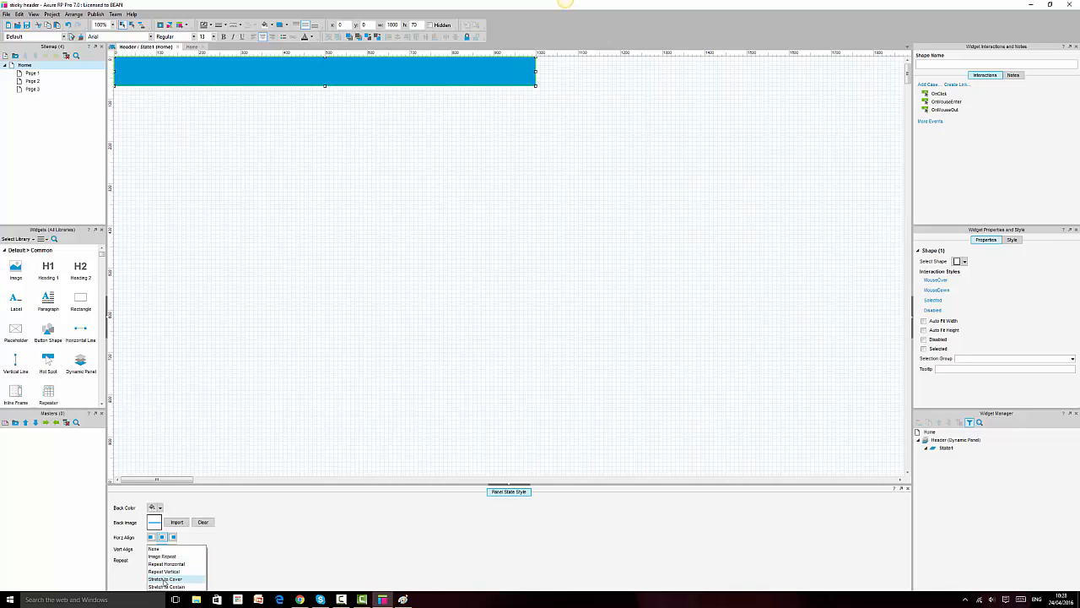
left_click(165, 579)
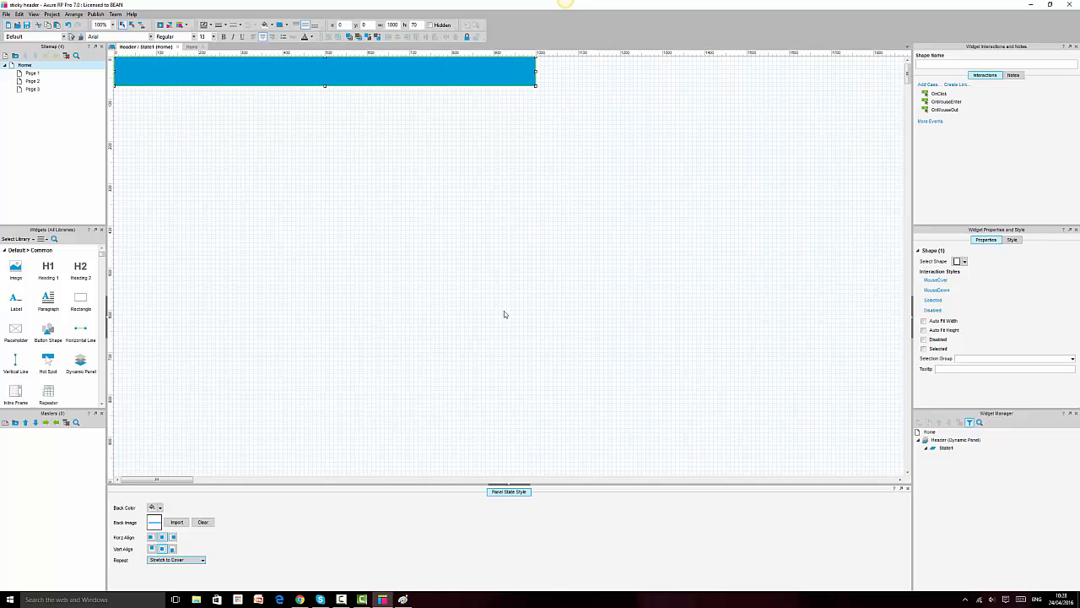
left_click(511, 287)
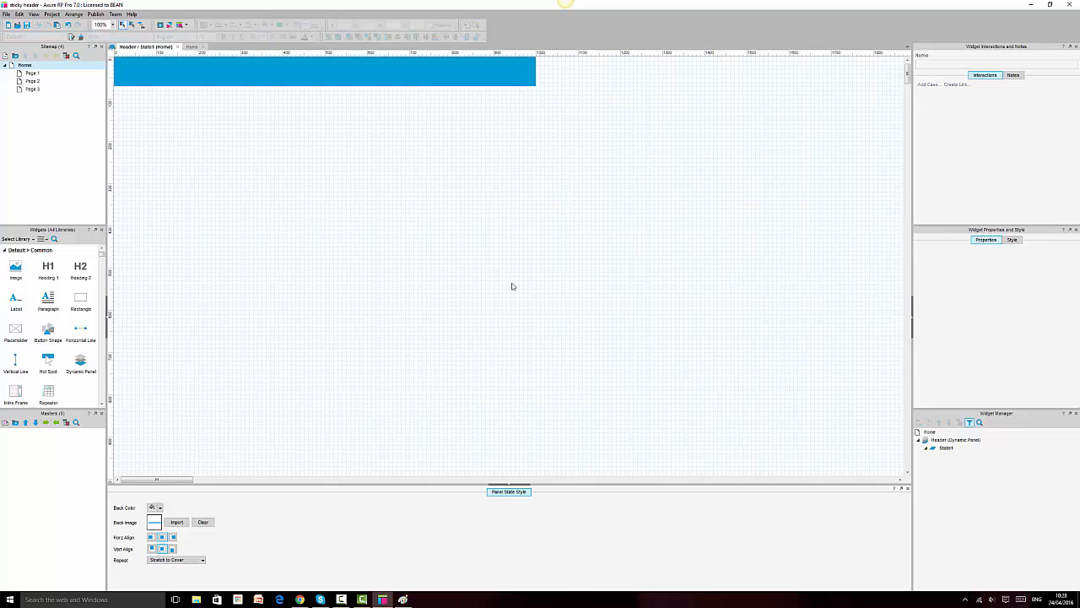
Step: Close the Header / State1 tab and cancel the State Manager, back on Home
left_click(177, 46)
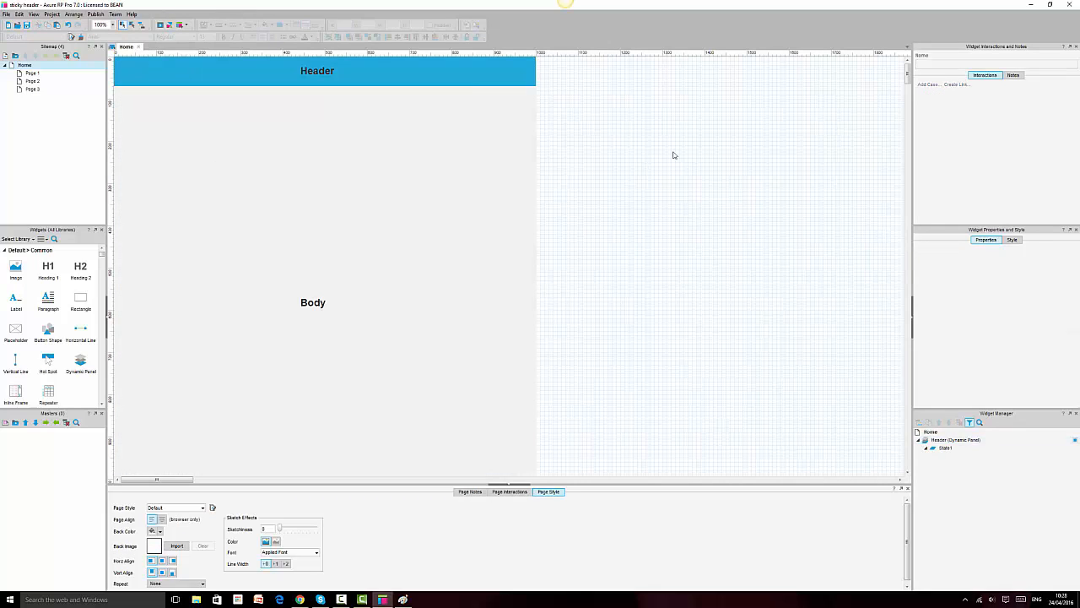
double_click(396, 73)
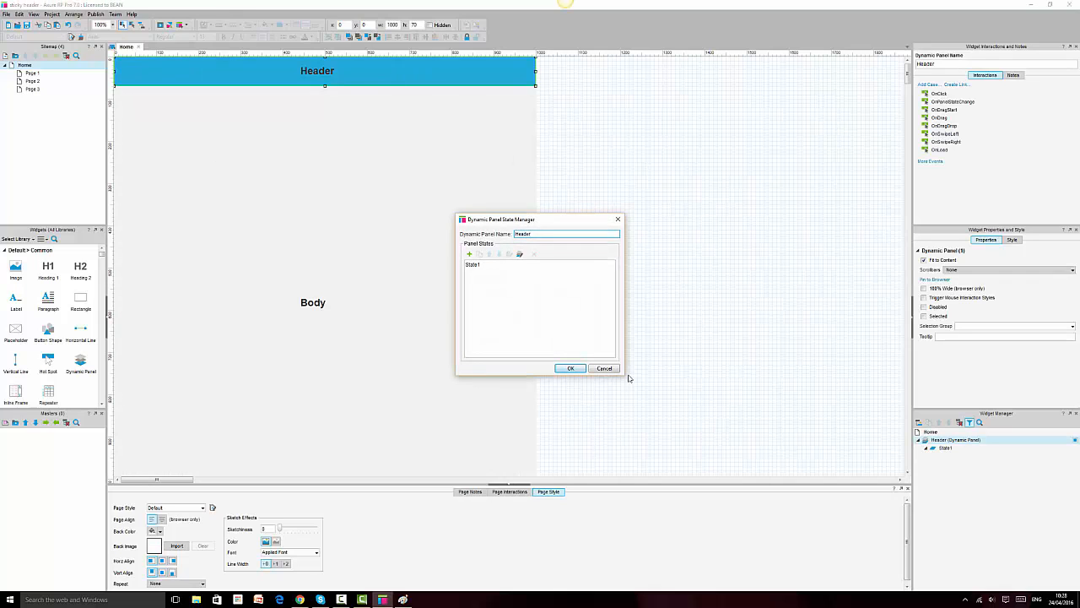
left_click(604, 369)
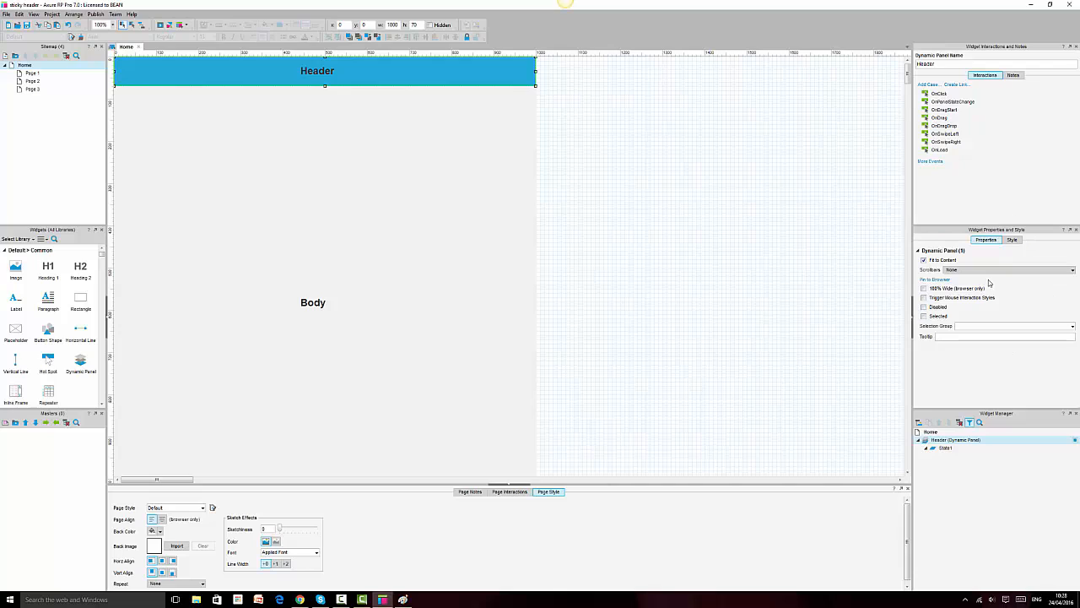
Step: Turn off Fit to Content for the Header, keep Scrollbars at None, enable 100% Wide
left_click(924, 261)
left_click(975, 270)
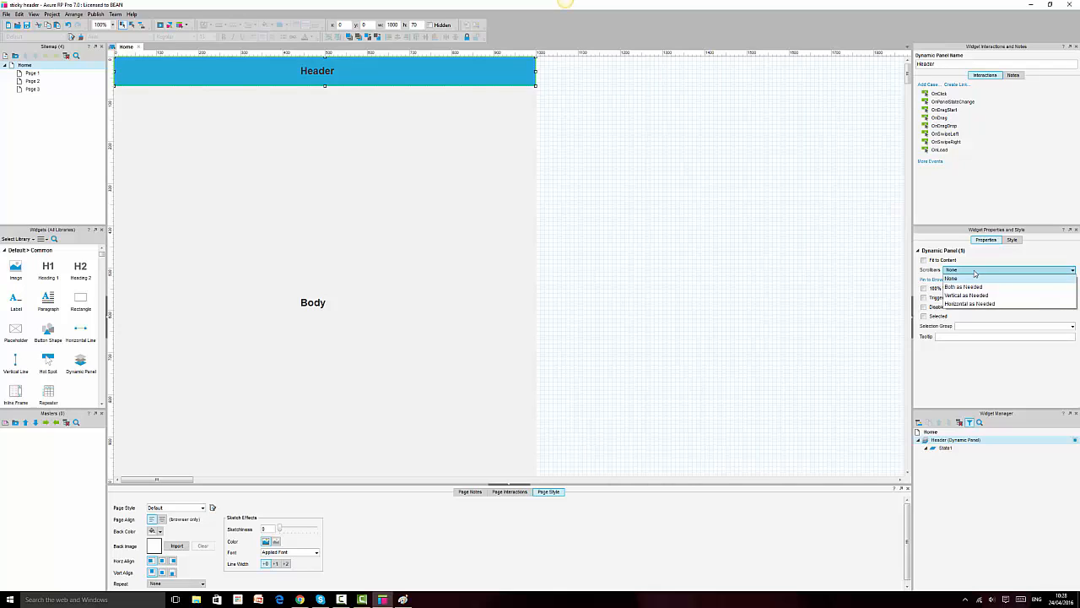
left_click(979, 270)
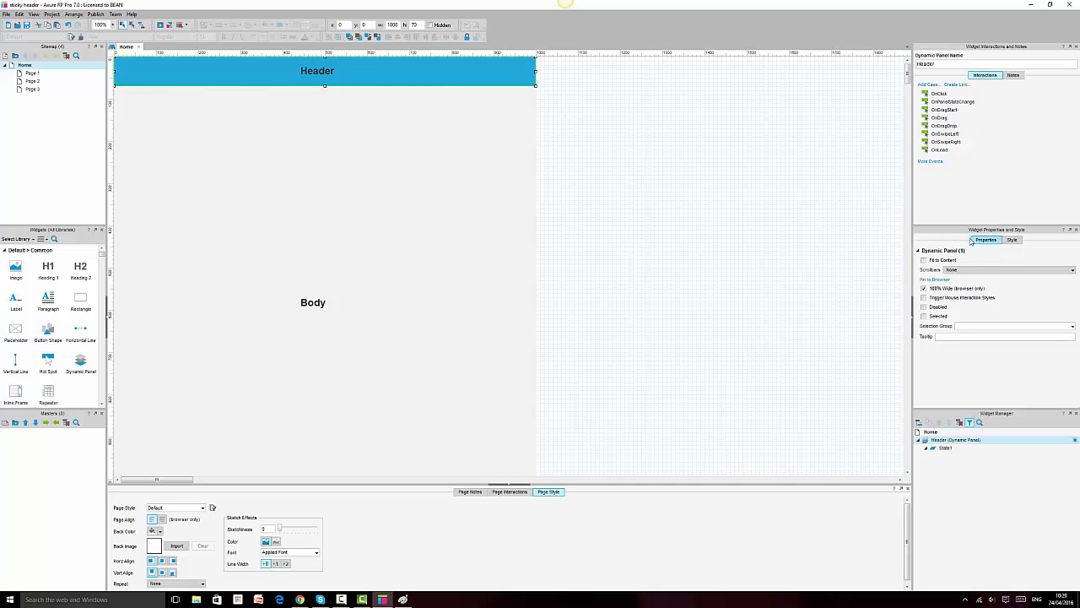
Step: Pin the Header panel to the browser window at Horizontal Center, Top
left_click(937, 280)
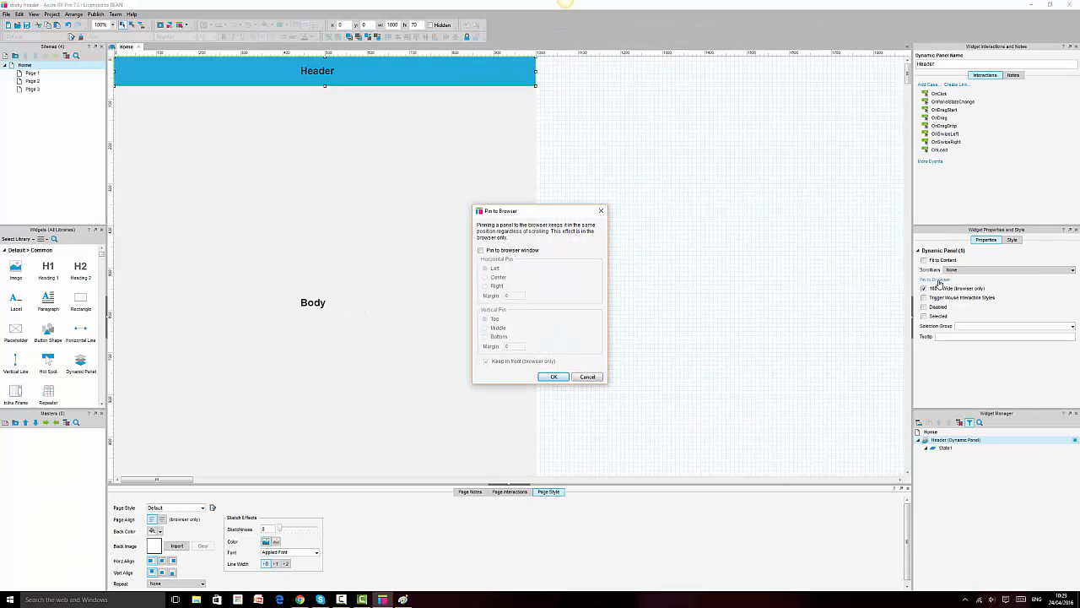
left_click(481, 251)
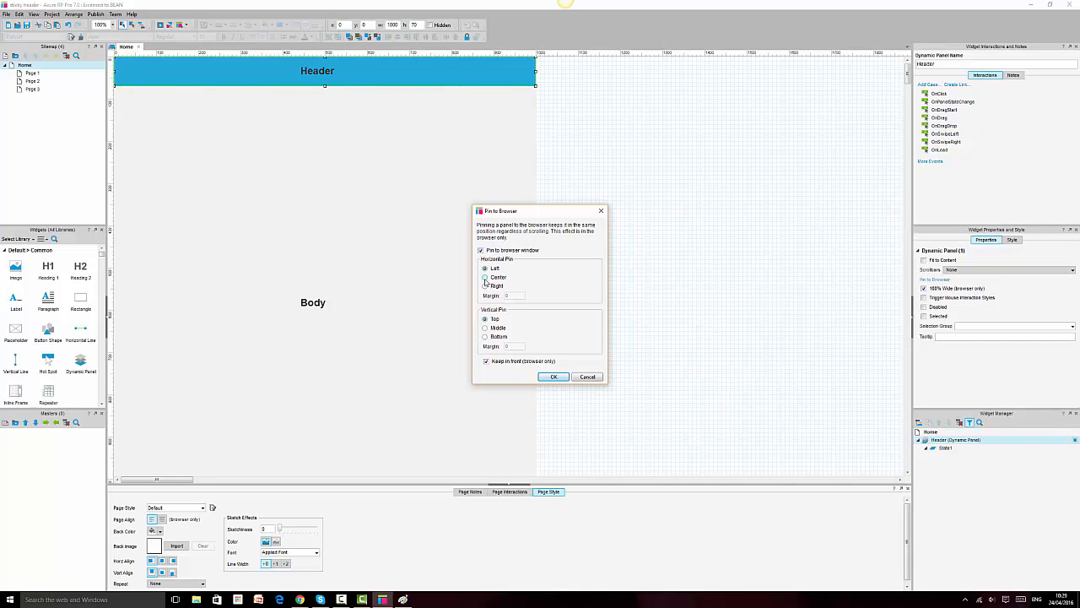
left_click(486, 279)
left_click(554, 378)
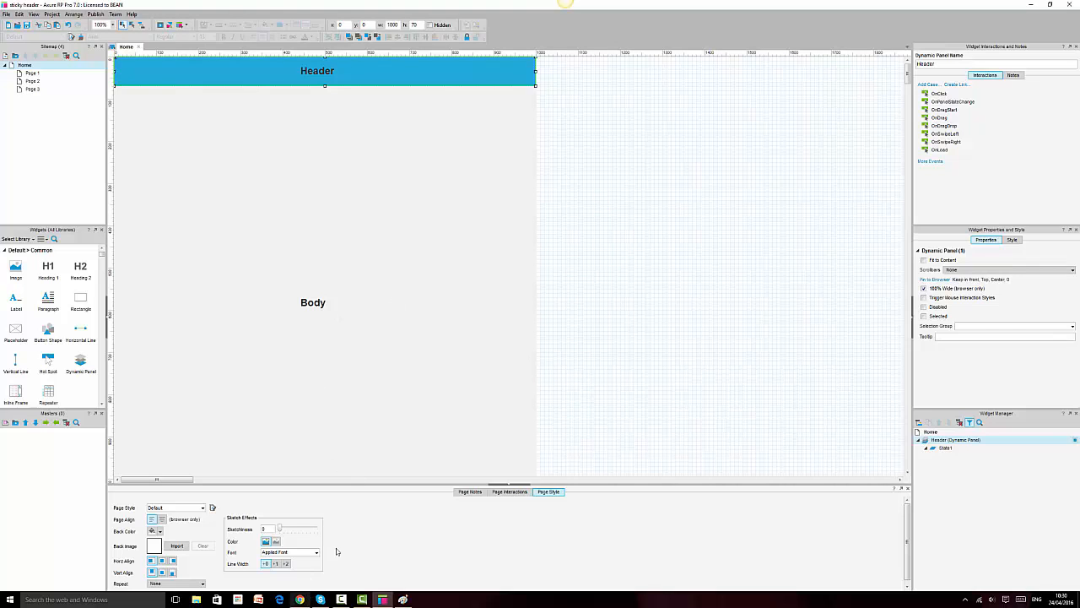
Step: Preview the Home page in Chrome with the sitemap hidden and reload it
left_click(161, 26)
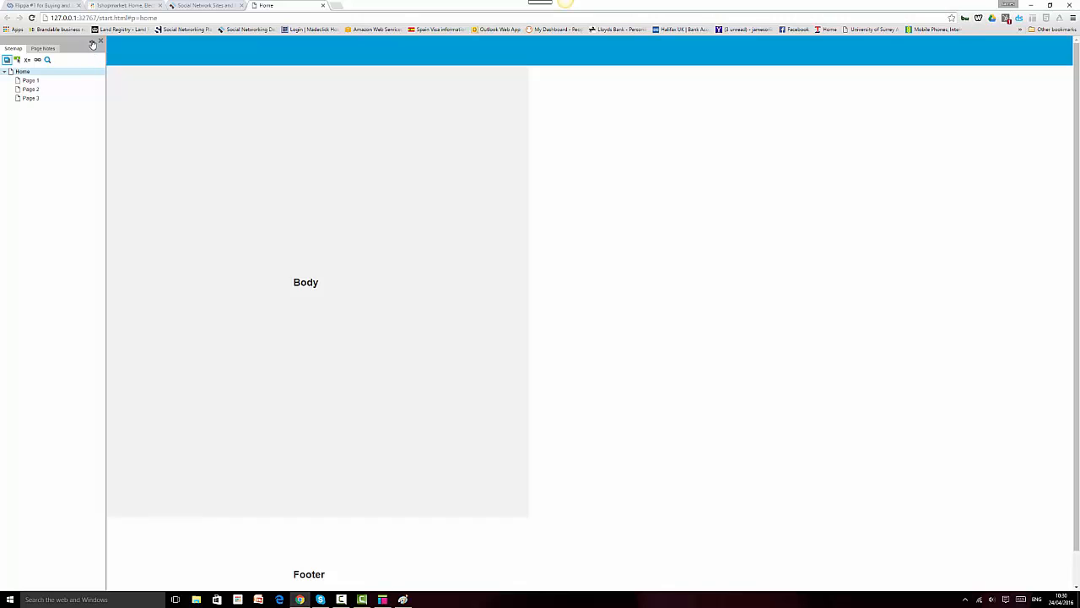
left_click(93, 44)
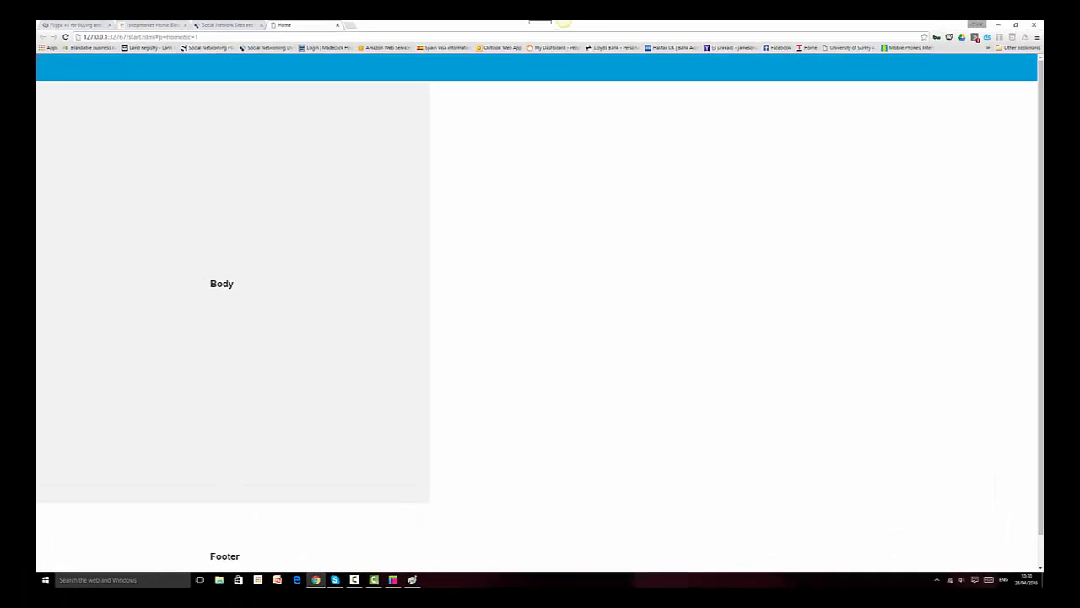
left_click(384, 600)
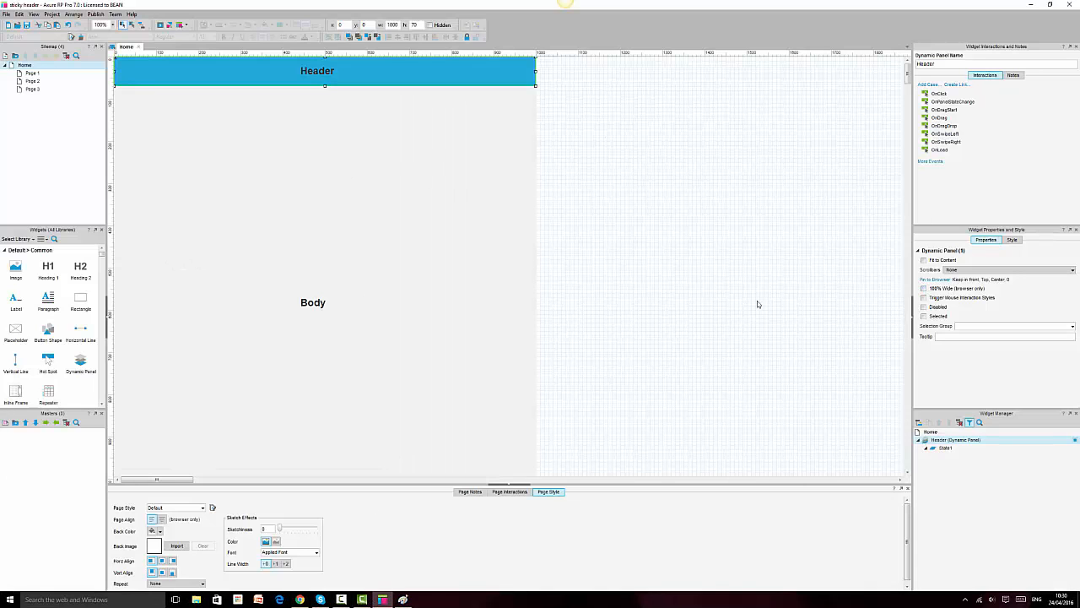
left_click(300, 599)
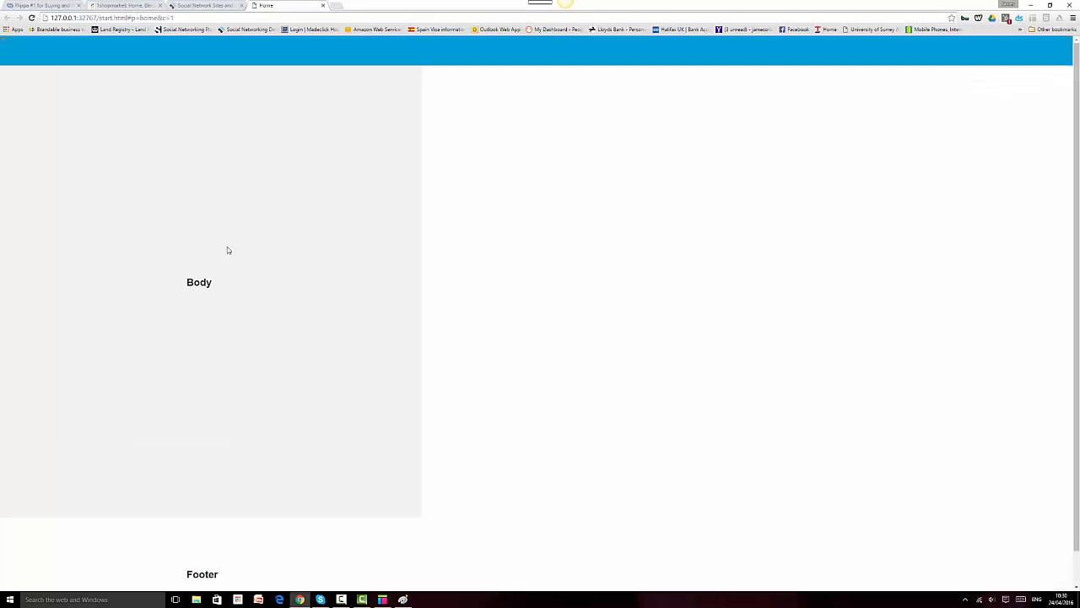
left_click(32, 19)
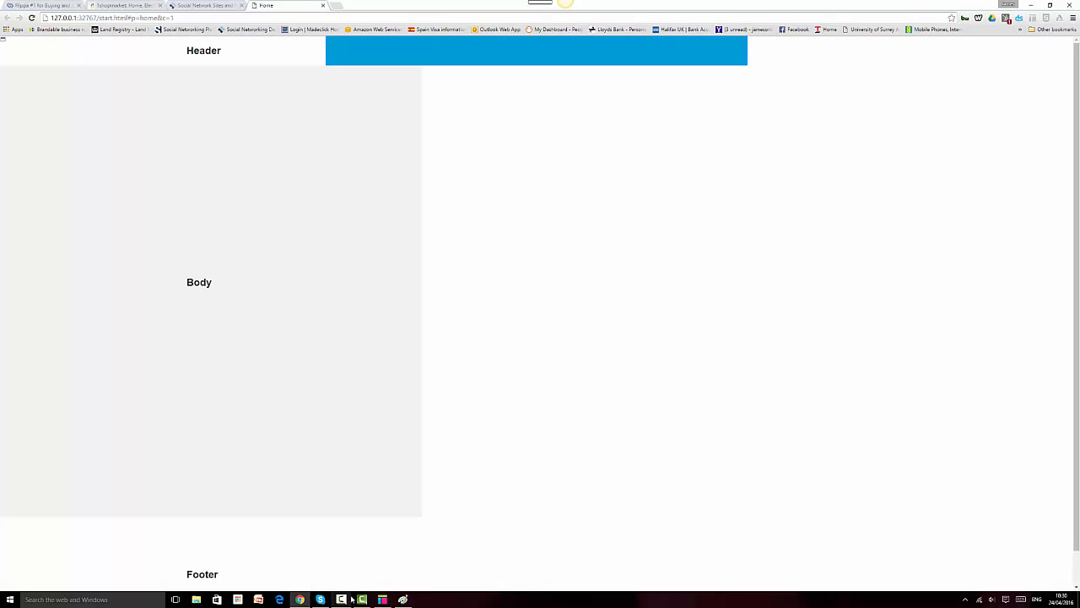
left_click(383, 599)
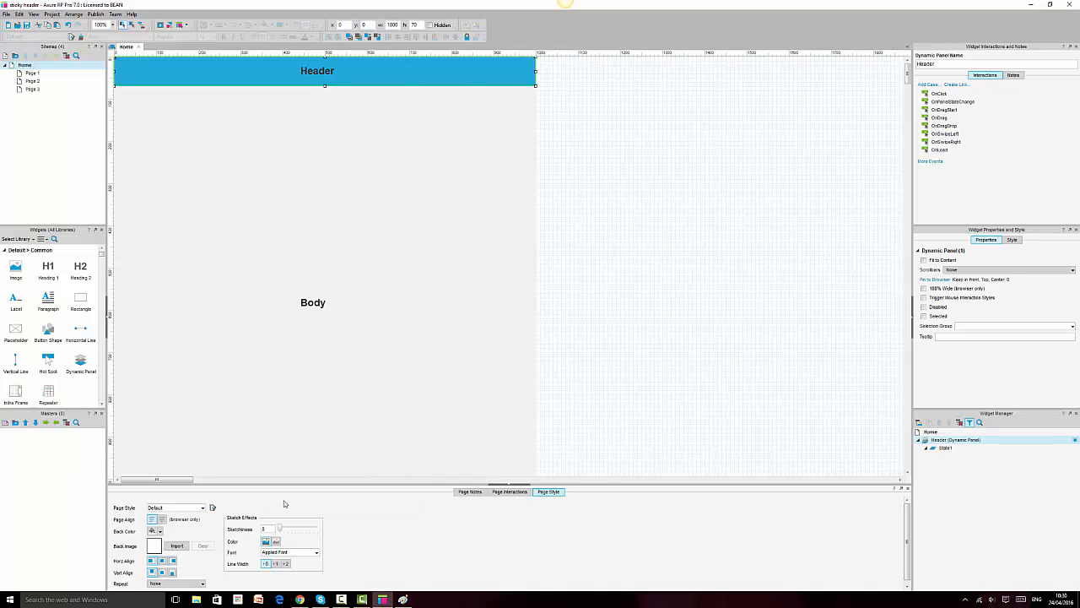
Step: Set Page Align to center for the Home page, then preview and reload in Chrome
key("ctrl+a")
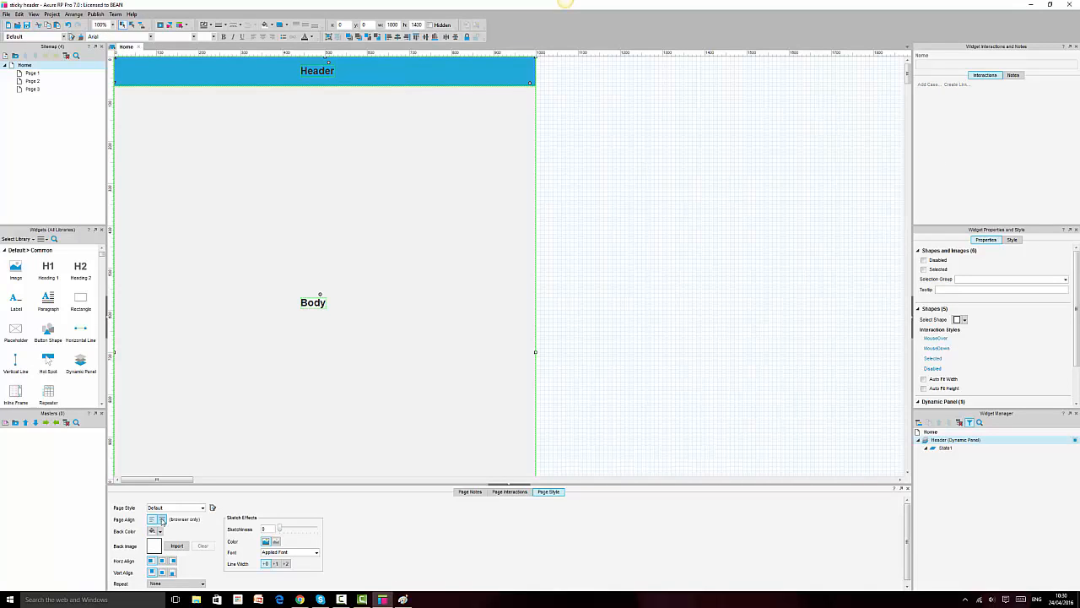
left_click(162, 521)
left_click(628, 403)
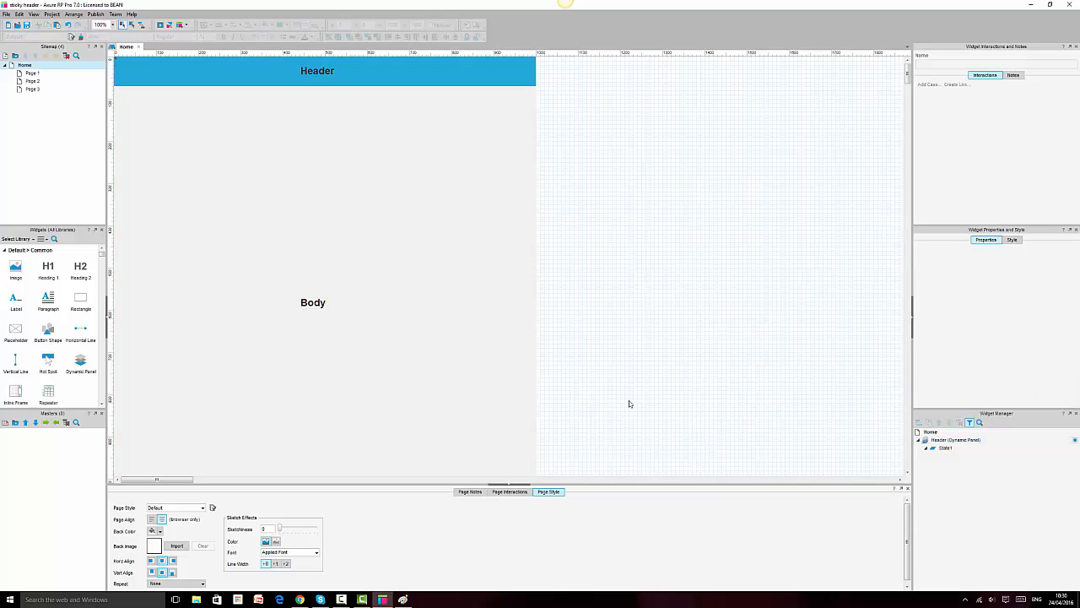
key("F5")
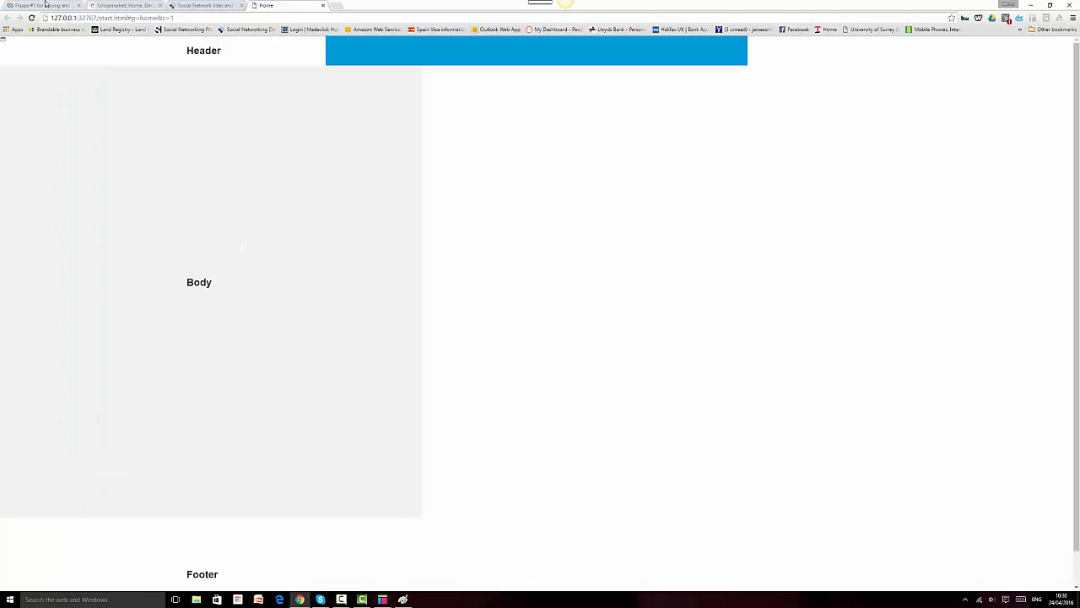
left_click(32, 18)
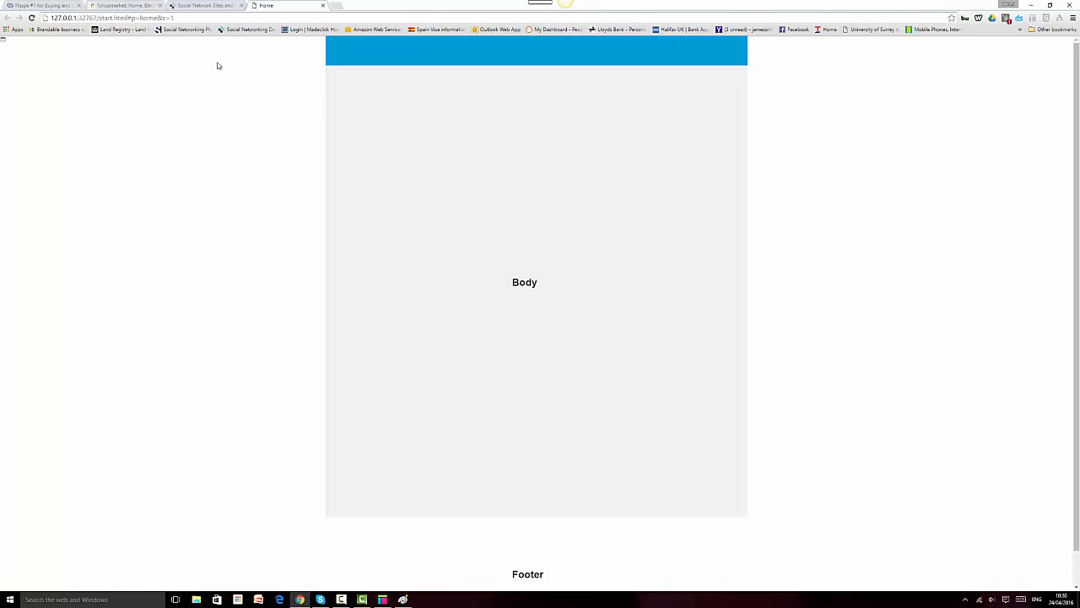
left_click_drag(185, 32, 316, 45)
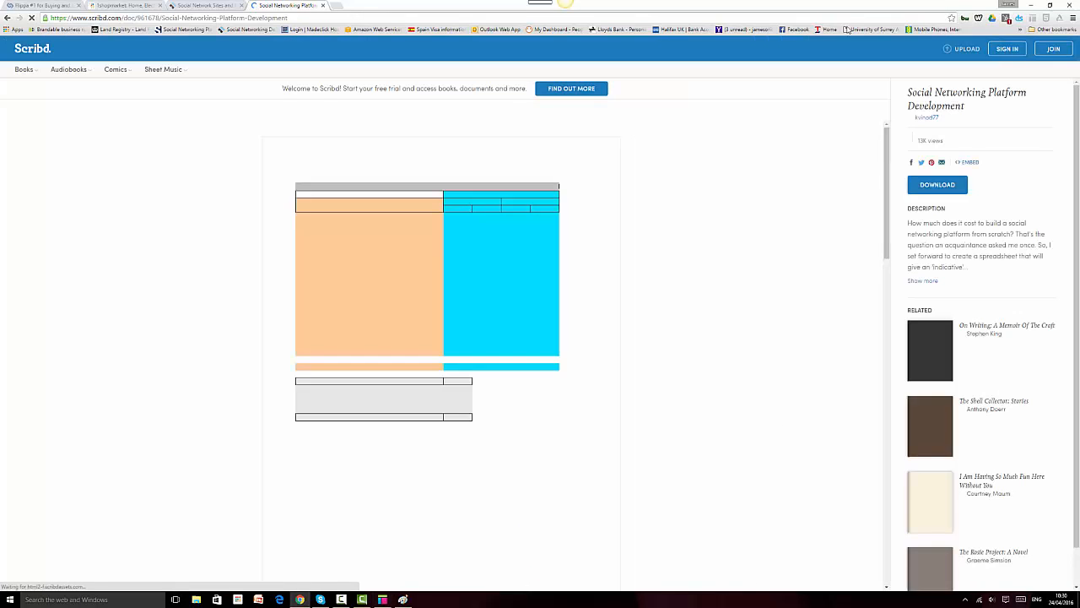
left_click(8, 18)
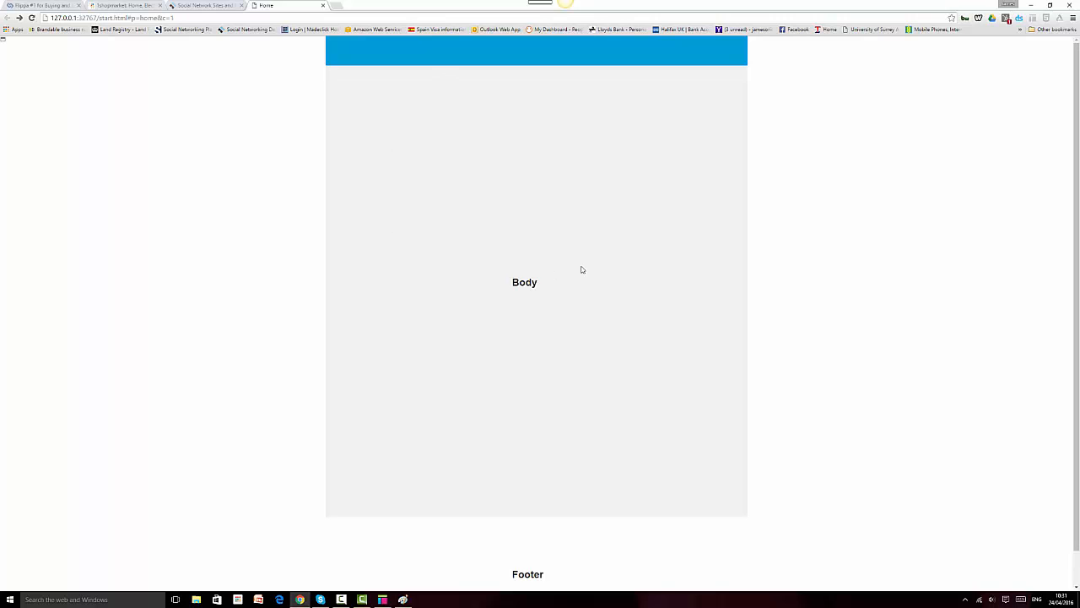
mouse_move(381, 594)
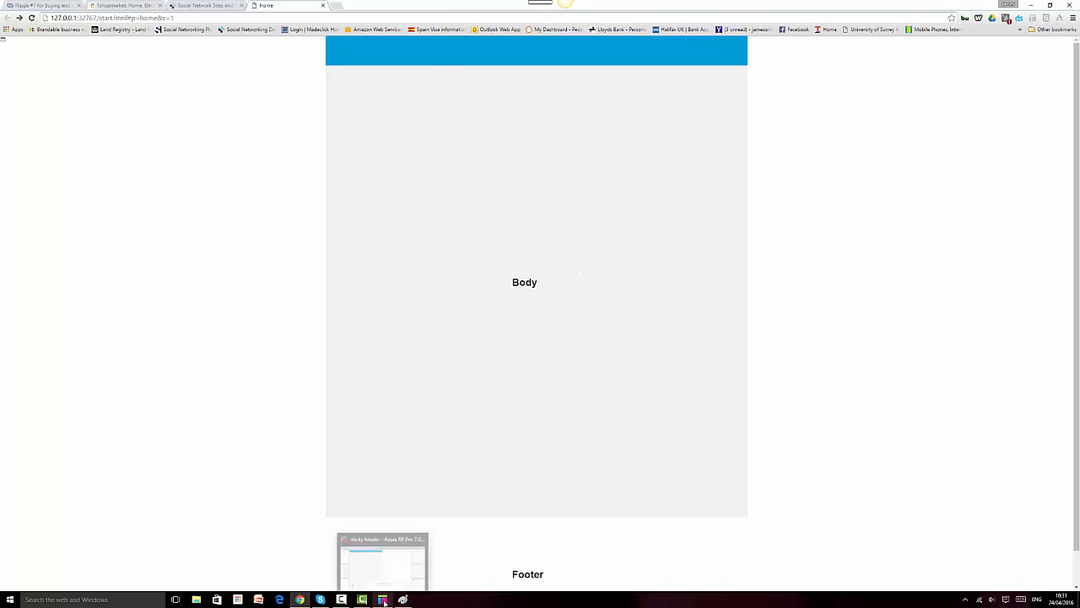
Step: Confirm the Header panel's 100% Wide (browser only) option is on, then return to the Chrome preview
left_click(372, 569)
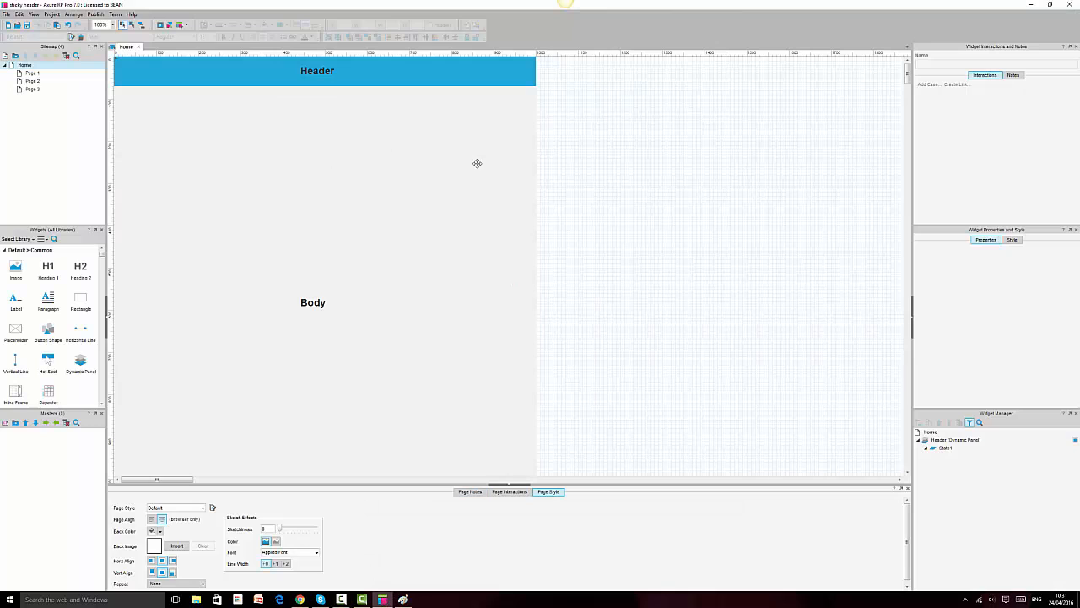
left_click(403, 73)
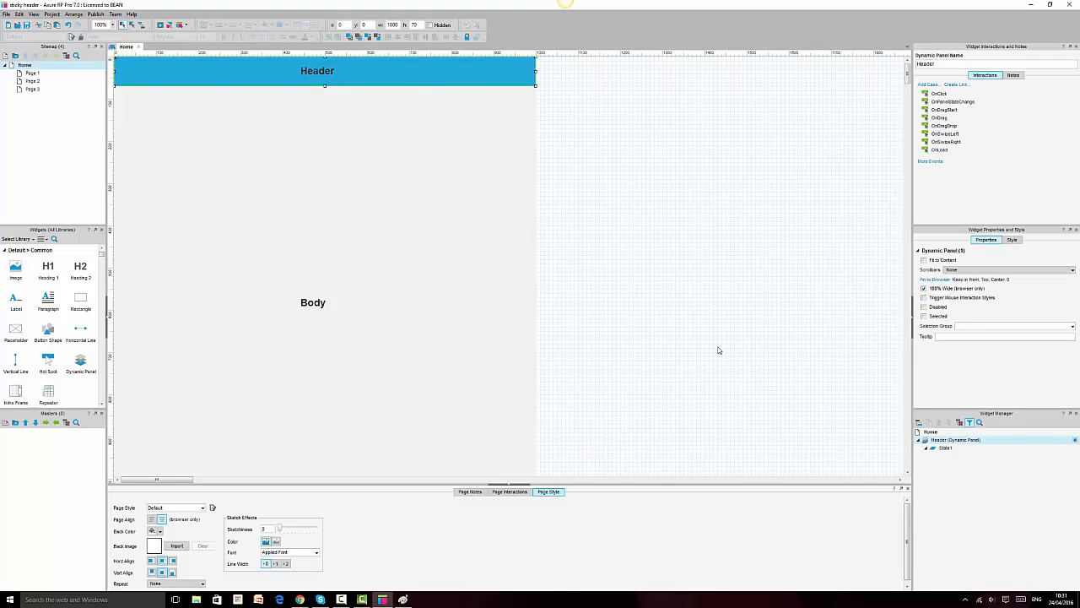
left_click(303, 600)
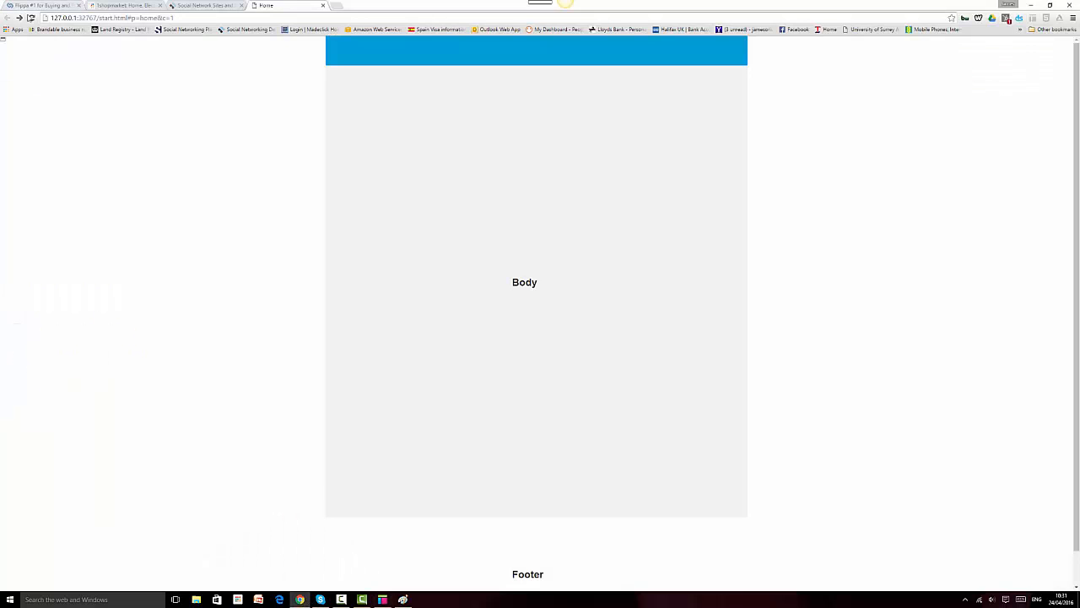
Step: Reload the Chrome preview to see the full-width blue header, then return to Axure
left_click(31, 18)
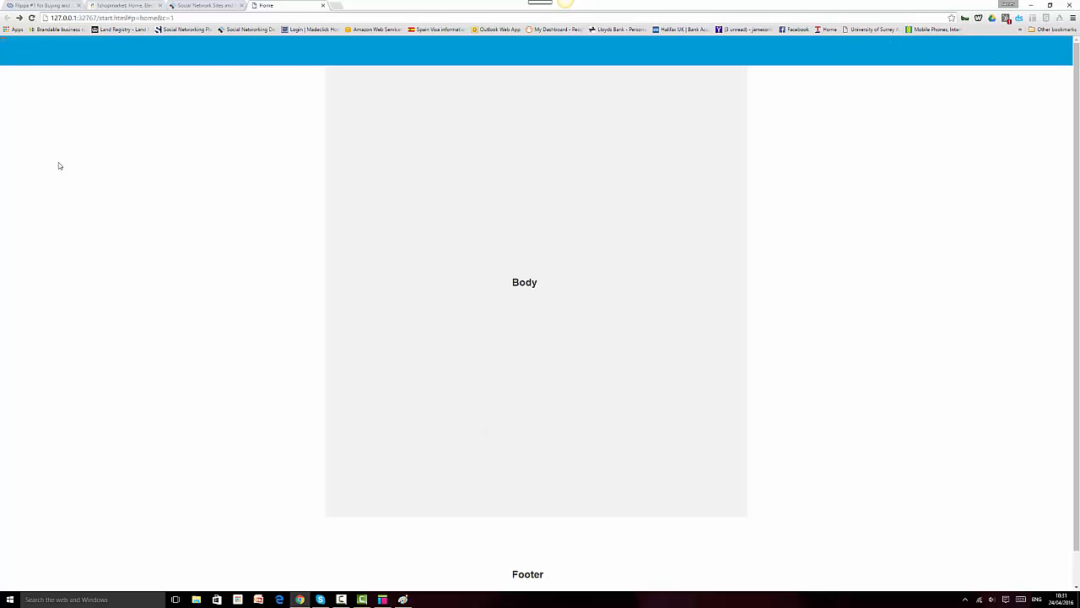
left_click(383, 599)
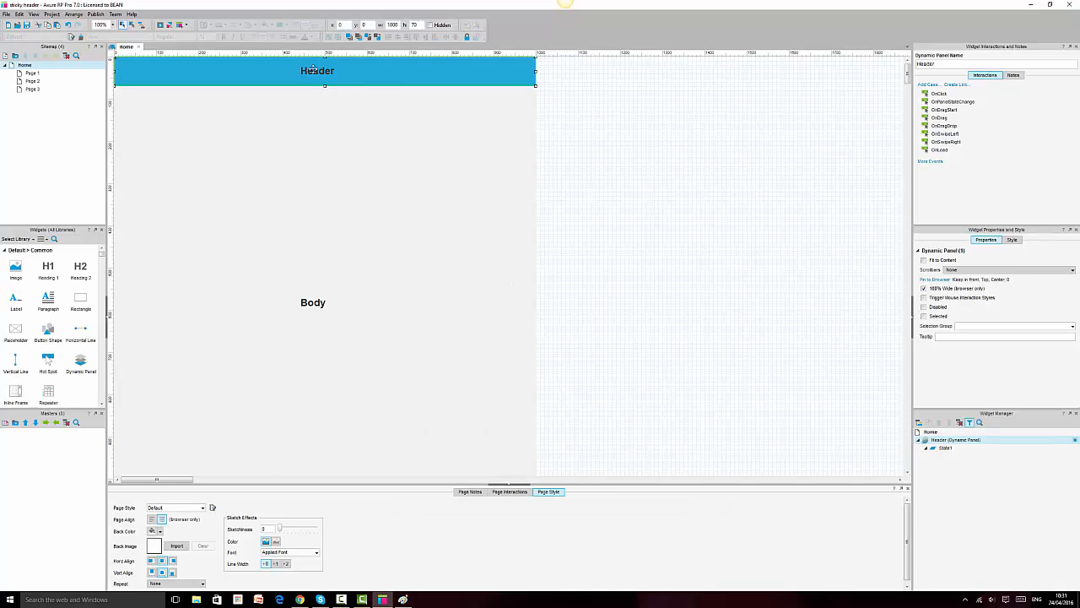
Step: Replace the header text with a 90 × 40 logo placeholder at the bar's left and add a Heading 2
left_click(317, 70)
key("Delete")
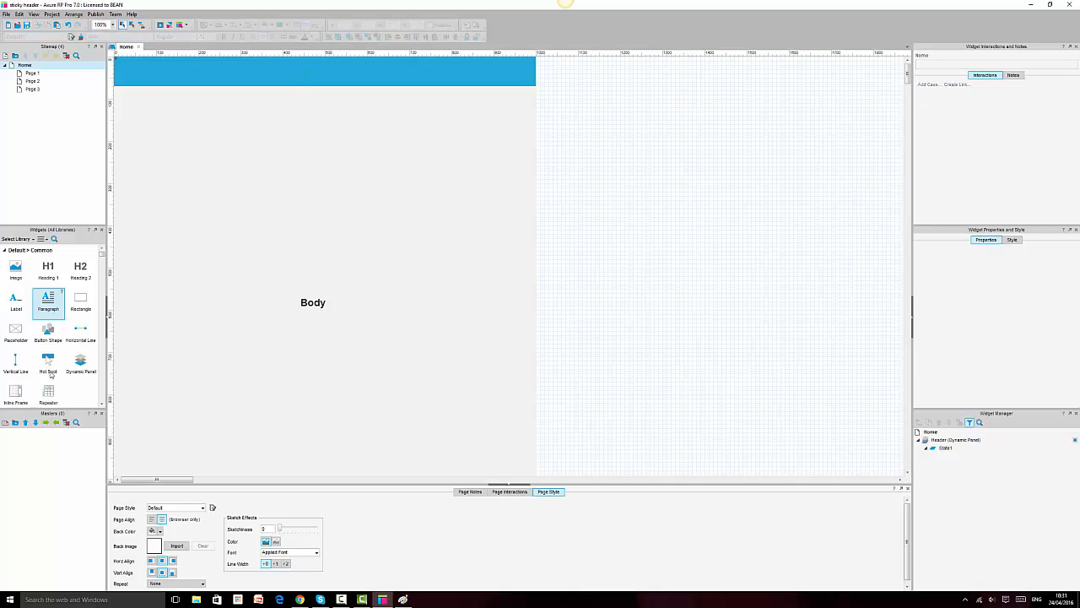
left_click_drag(16, 329, 206, 106)
left_click(201, 105)
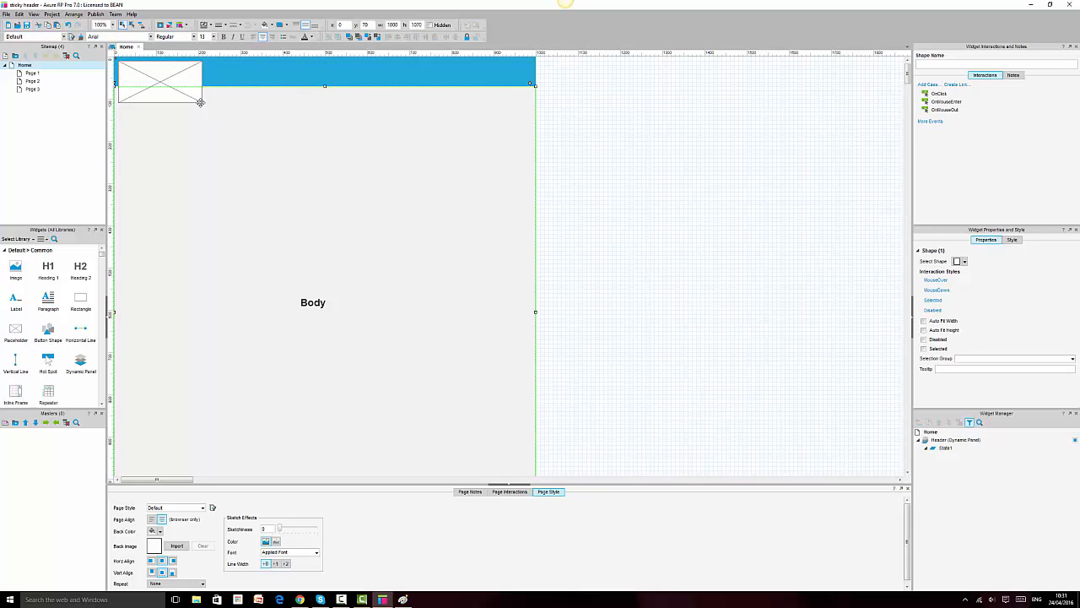
left_click(196, 100)
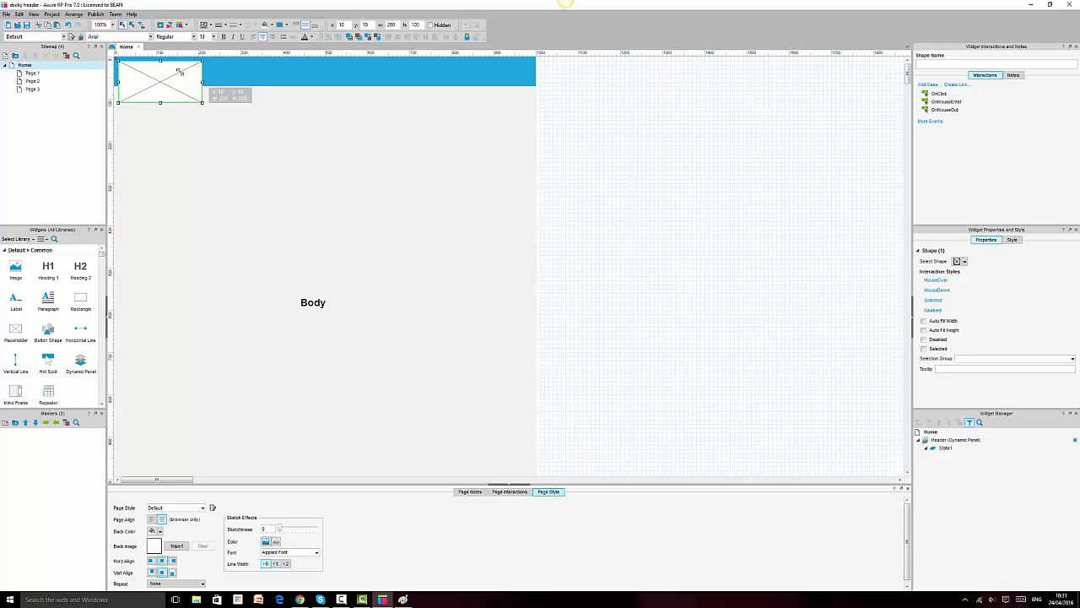
left_click_drag(202, 104, 142, 74)
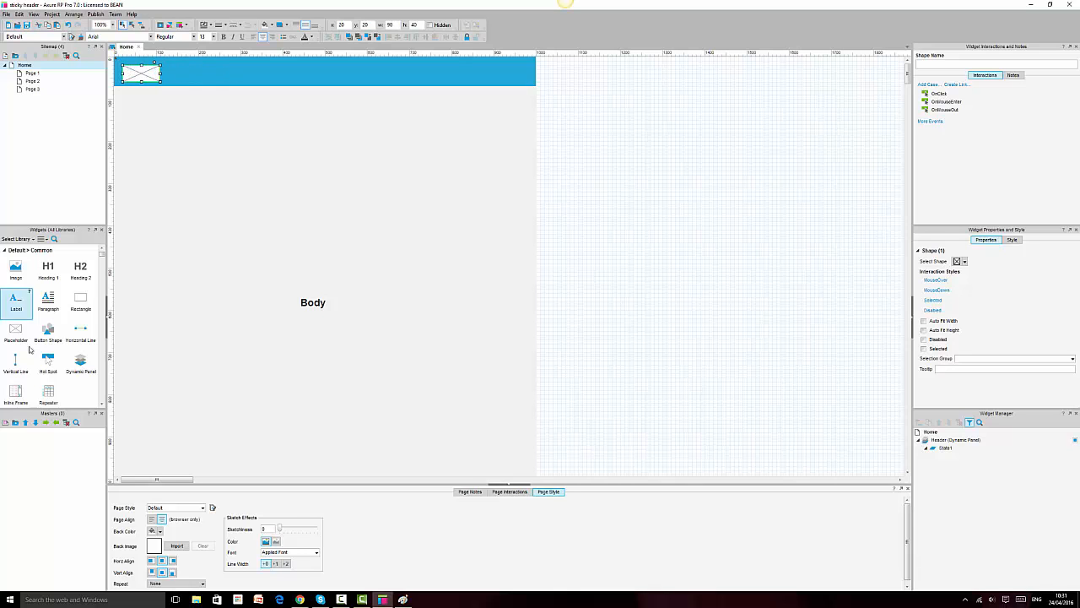
left_click_drag(81, 268, 267, 217)
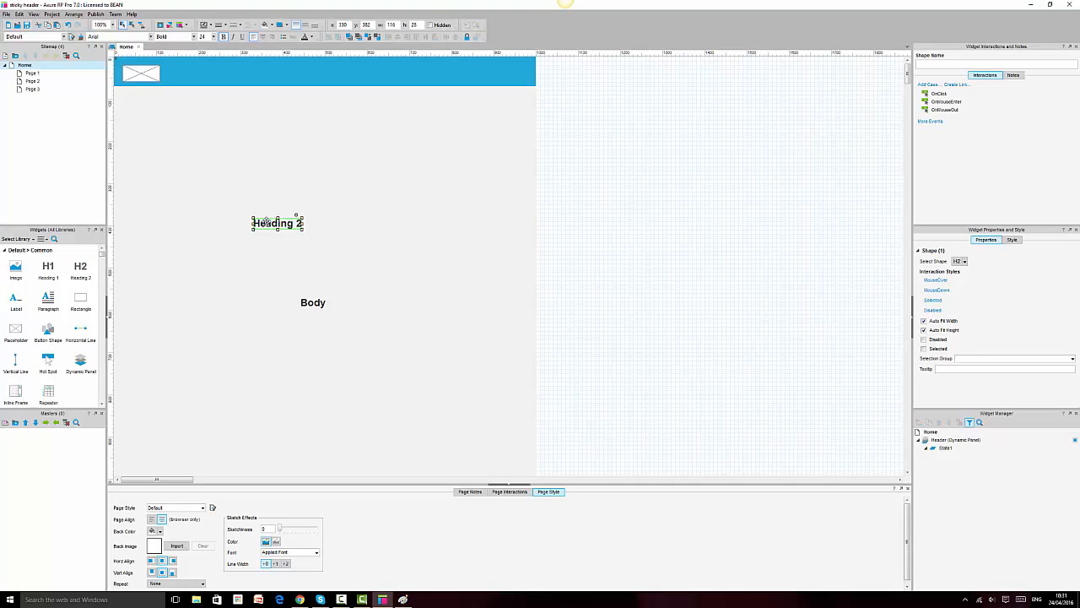
Step: Relabel the heading 'Menu 1', enlarge it, centre its text both ways and move it into the header bar
double_click(266, 217)
type("Menu")
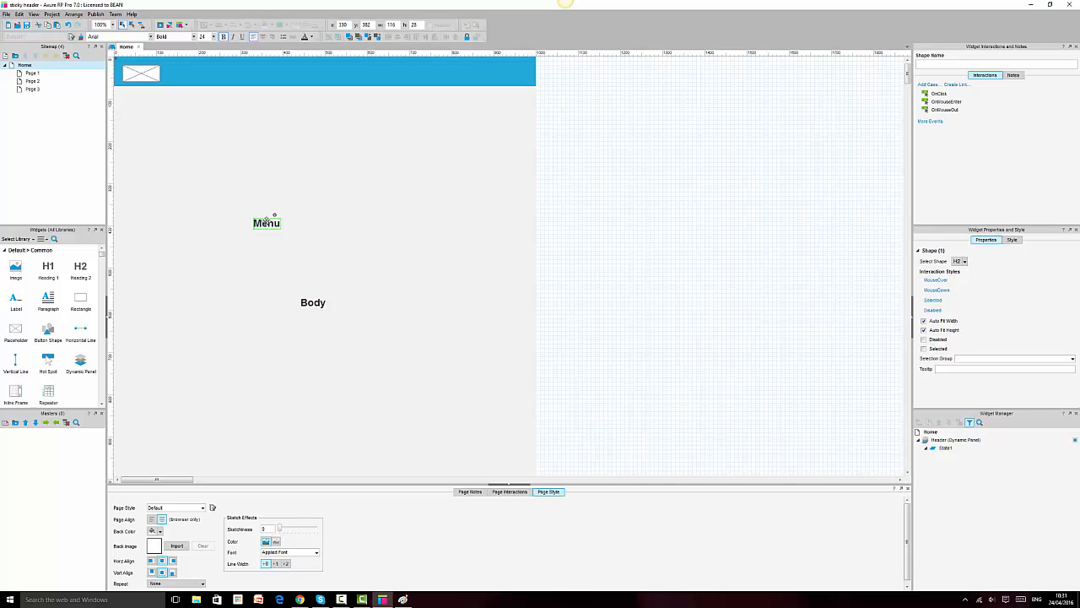
type(" 1")
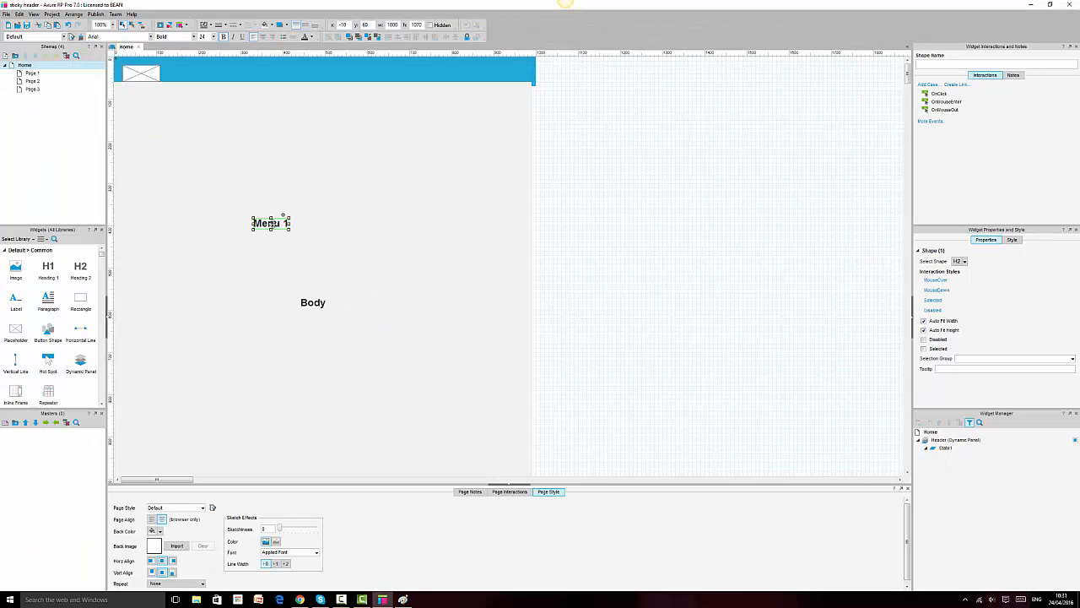
key("Escape")
scroll(212, 38, "down", 3)
left_click_drag(265, 225, 288, 225)
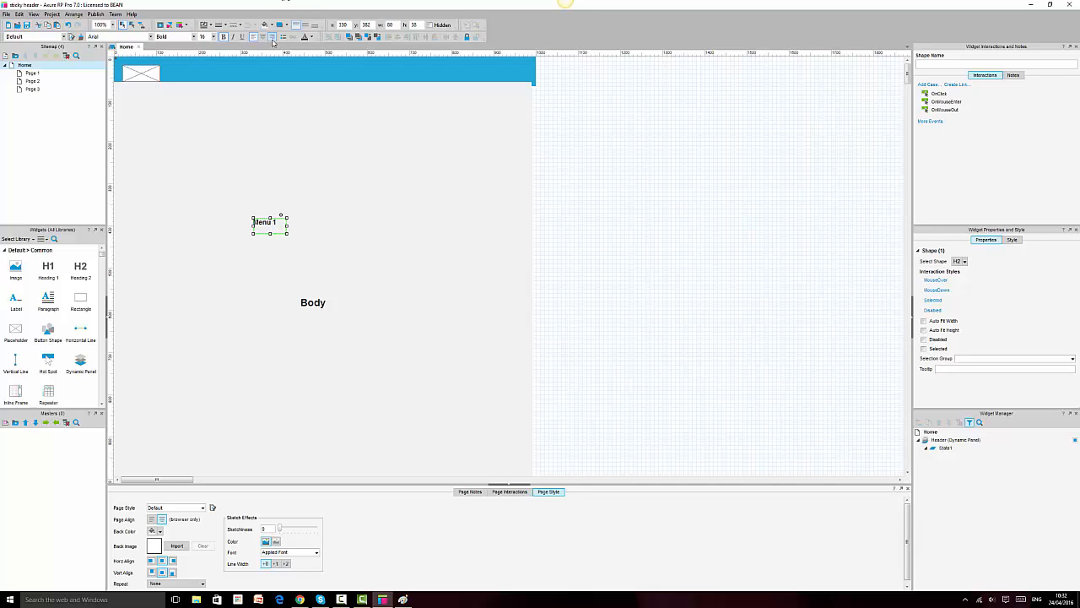
left_click(263, 36)
left_click(304, 24)
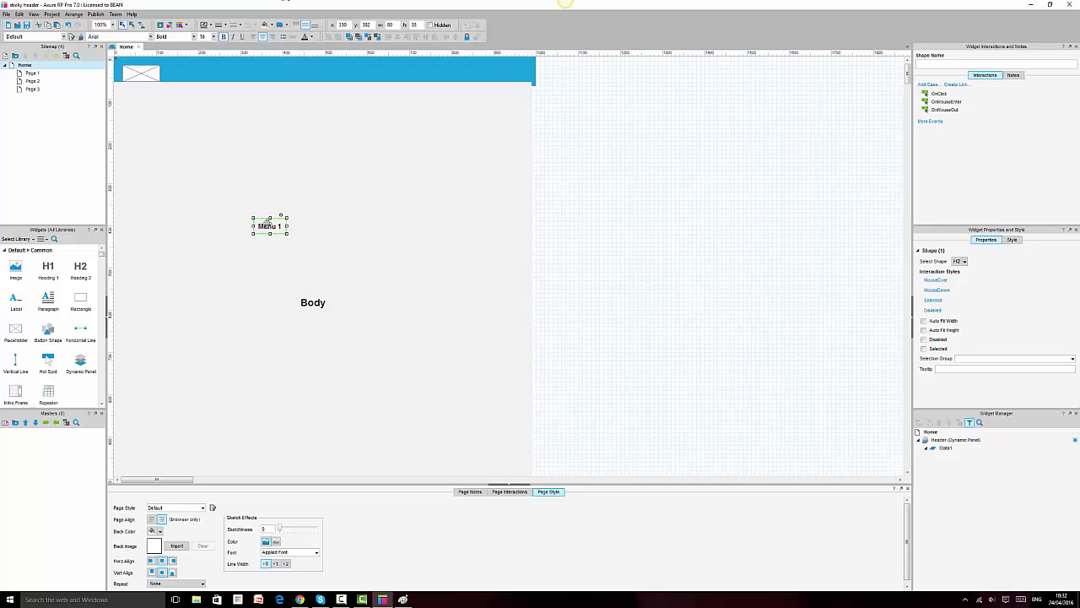
left_click_drag(270, 227, 398, 75)
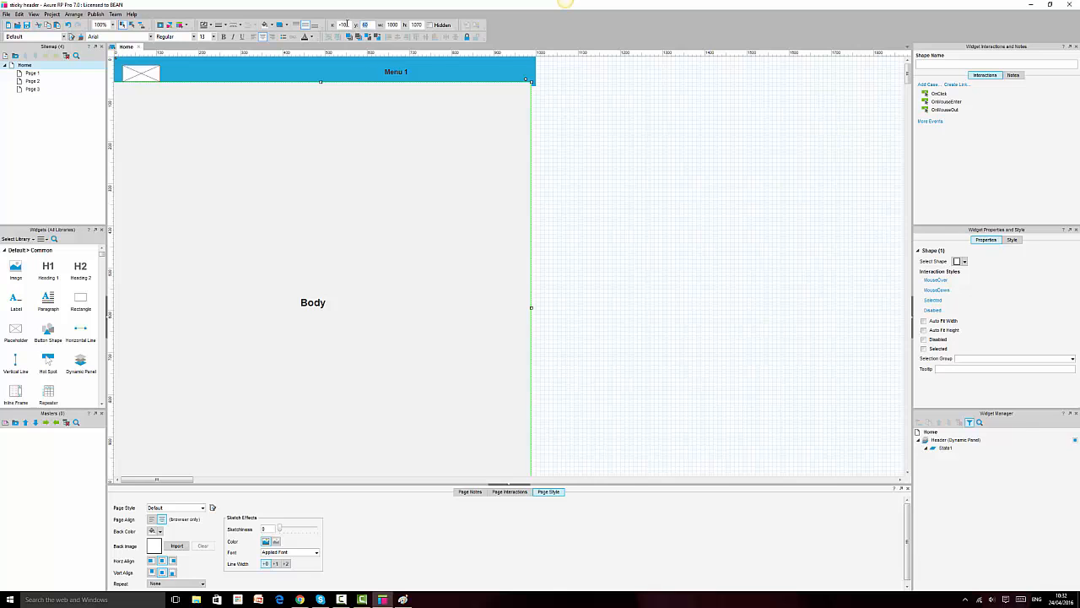
Step: Set the Body rectangle's x position to 0 and nudge it down 10 units
double_click(347, 23)
type("0")
key("Return")
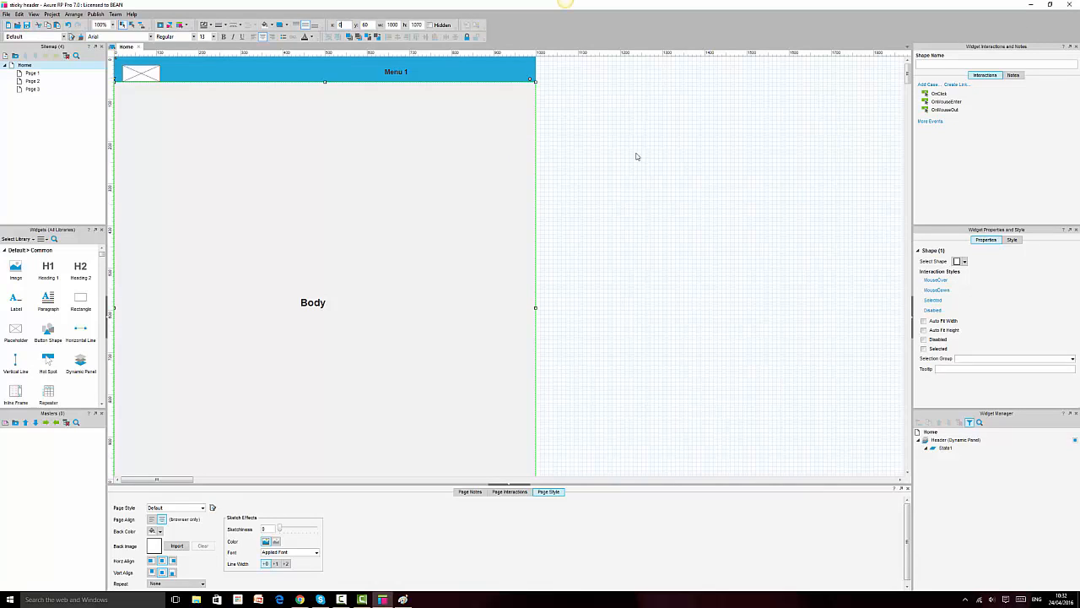
left_click(592, 134)
left_click(422, 90)
left_click(427, 76)
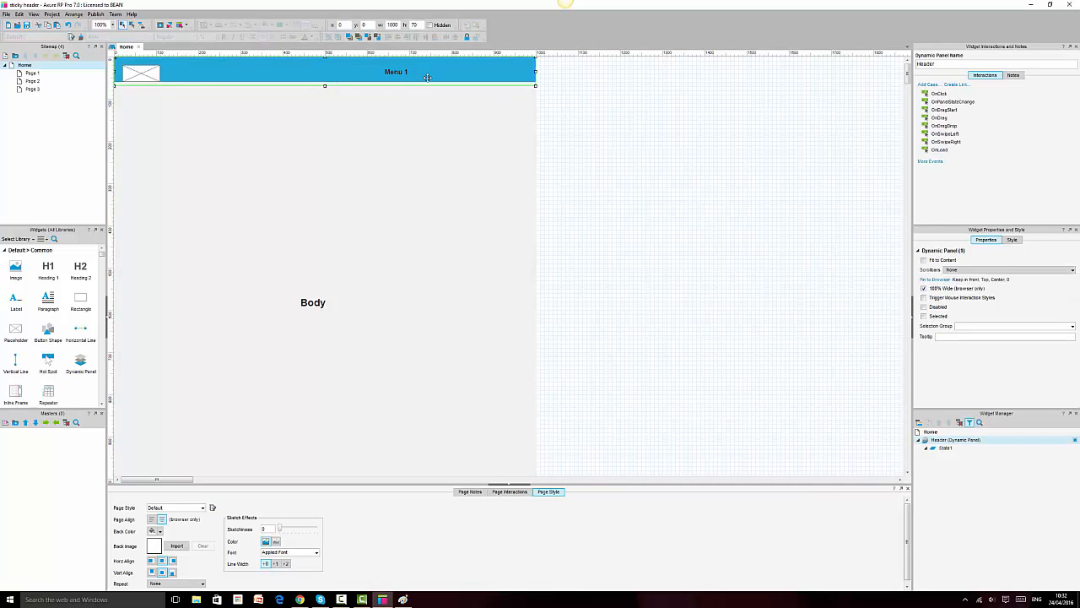
left_click(416, 112)
key("shift+Down")
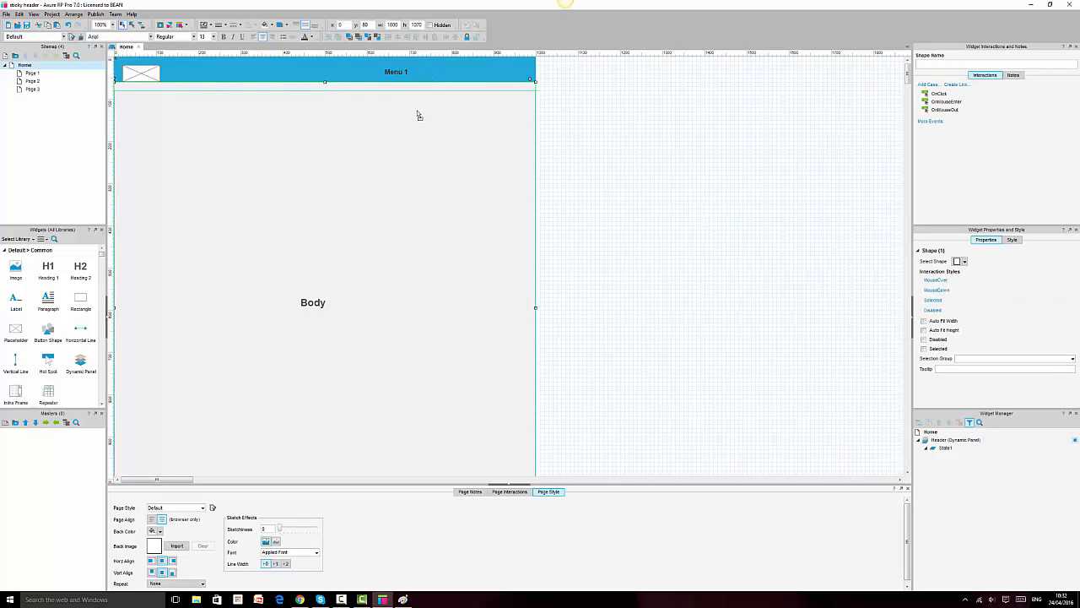
Step: Undo the Body rectangle's move and duplicate the Menu 1 label with Ctrl+D, removing an extra copy
left_click_drag(420, 112, 475, 124)
key("ctrl+z")
left_click(405, 75)
key("ctrl+d")
key("ctrl+d")
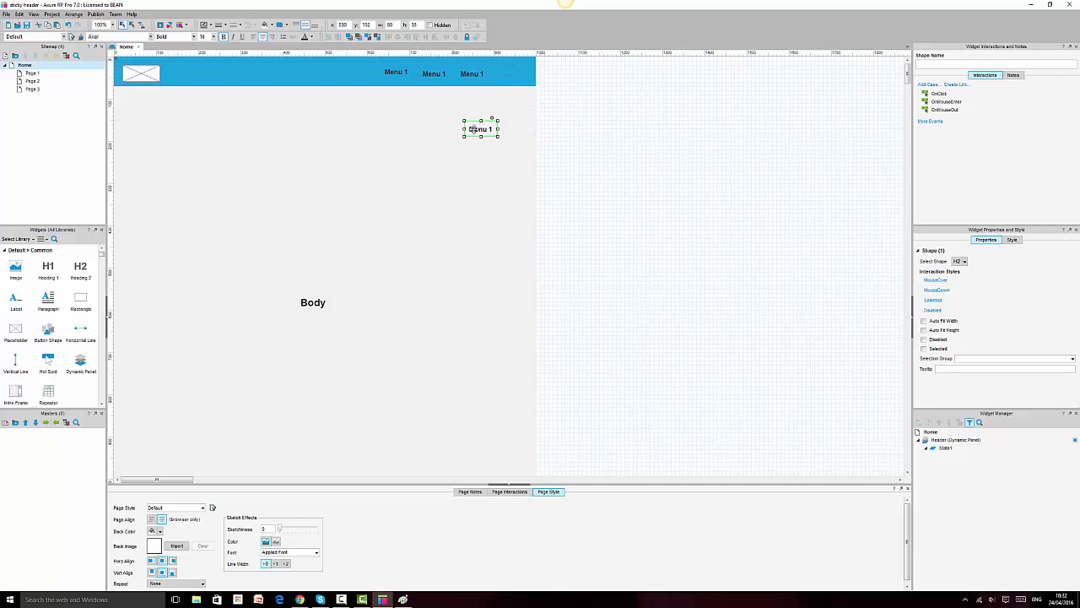
key("Delete")
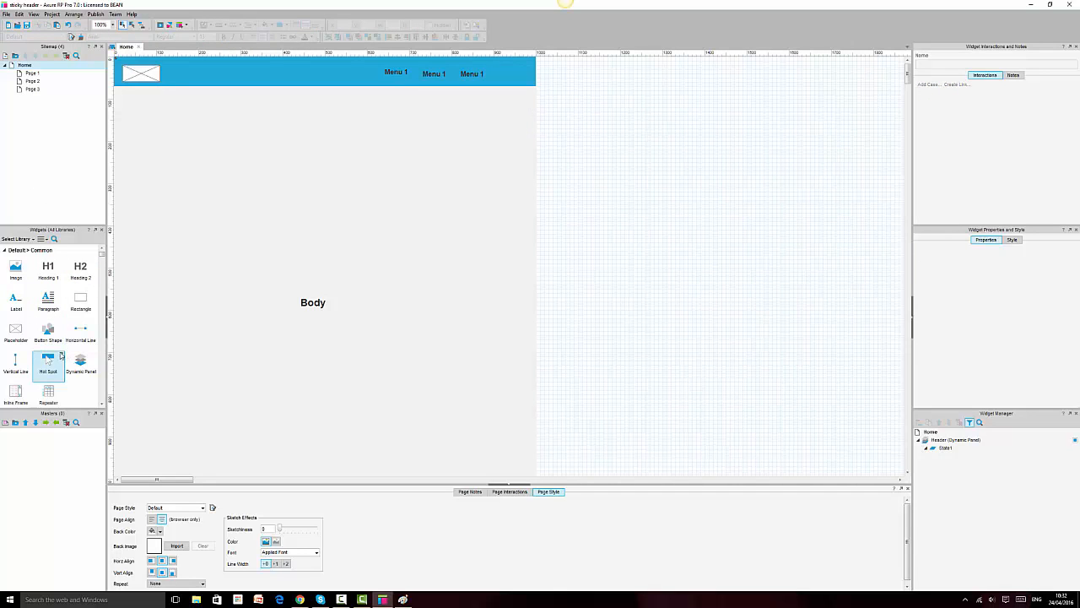
Step: Add a button labelled 'Signup' at the header's right end and narrow it
left_click_drag(48, 331, 512, 74)
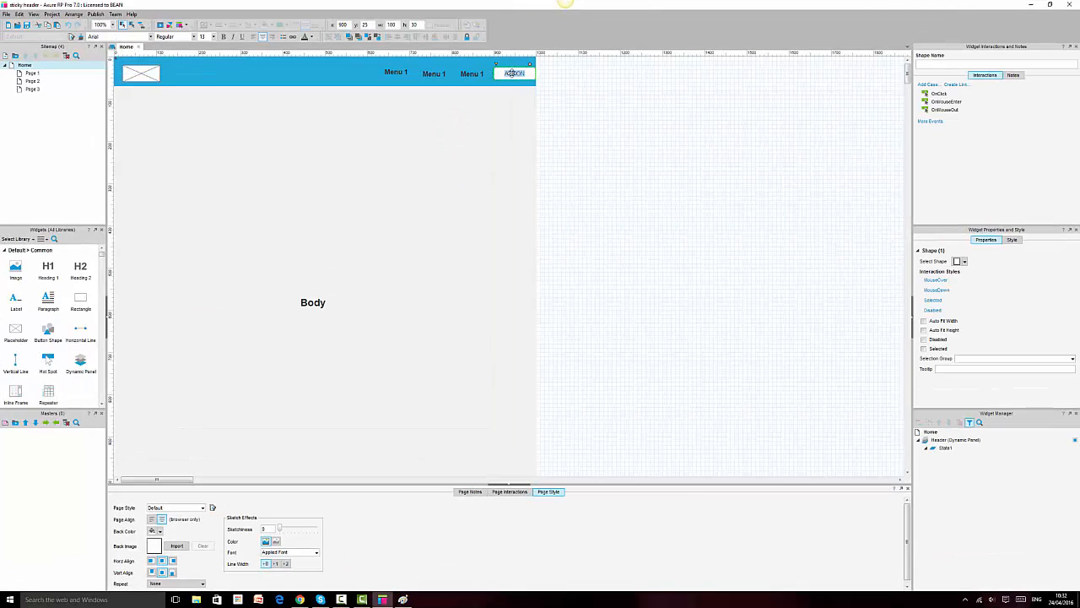
key("BackSpace")
type("Signup")
key("Escape")
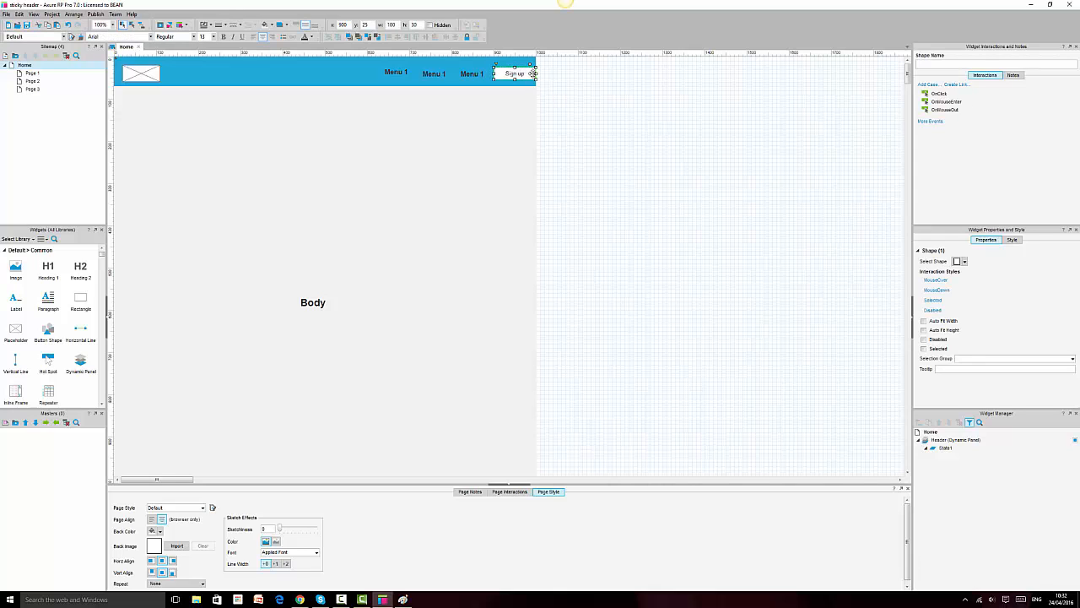
mouse_move(532, 74)
left_mouse_down()
mouse_move(511, 63)
mouse_move(532, 72)
left_mouse_up()
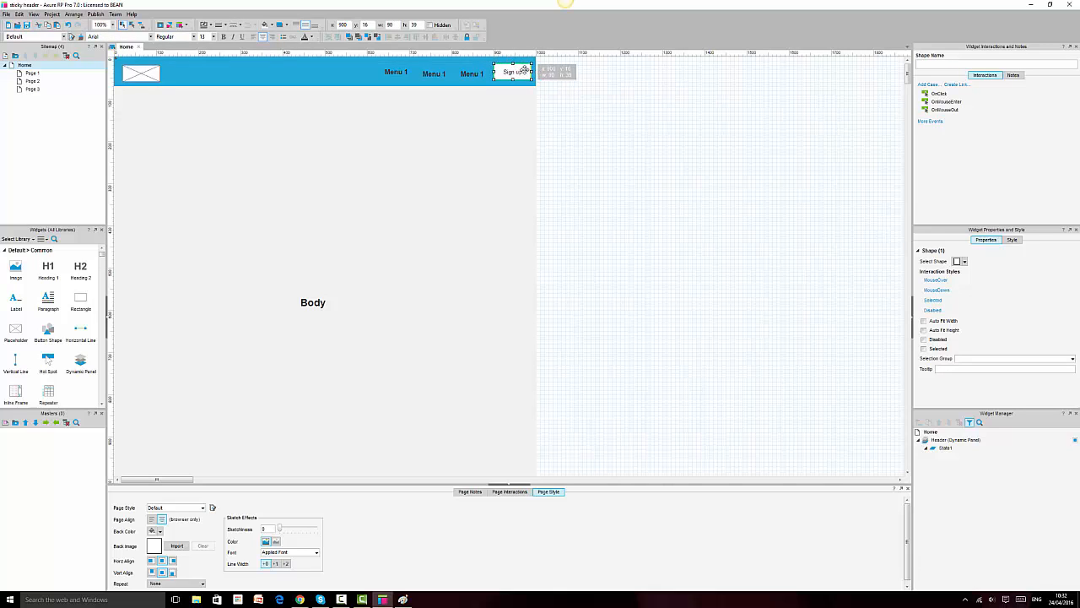
Step: Line up the three Menu 1 labels with the Sign up button
left_click(473, 73, "ctrl")
left_click(434, 73, "ctrl")
left_click(397, 72, "ctrl")
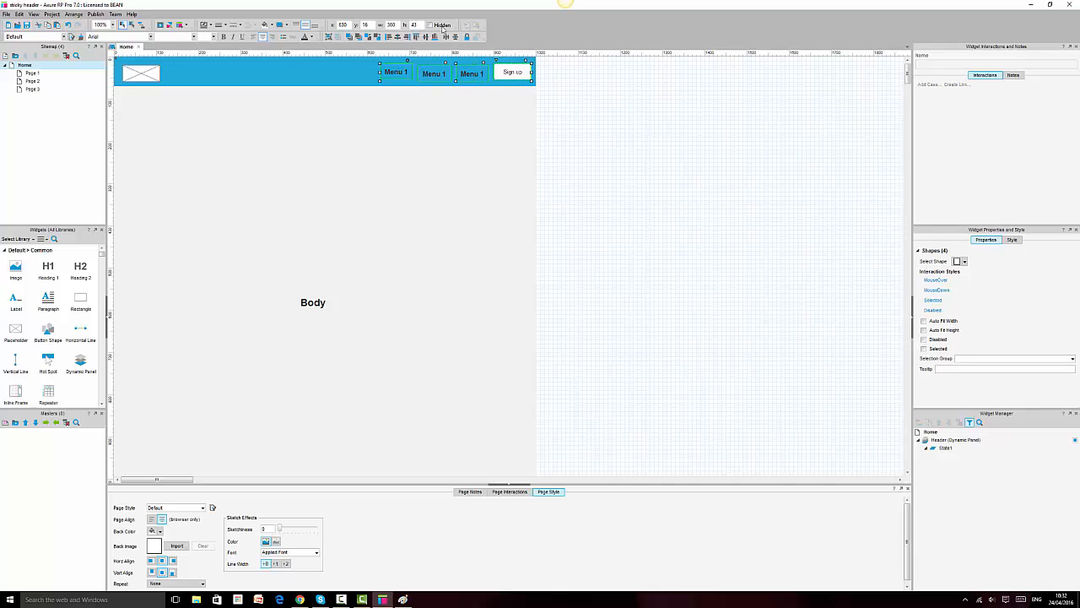
left_click(427, 38)
Step: Remove the Sign up button's outline by setting its line width to None
left_click(539, 125)
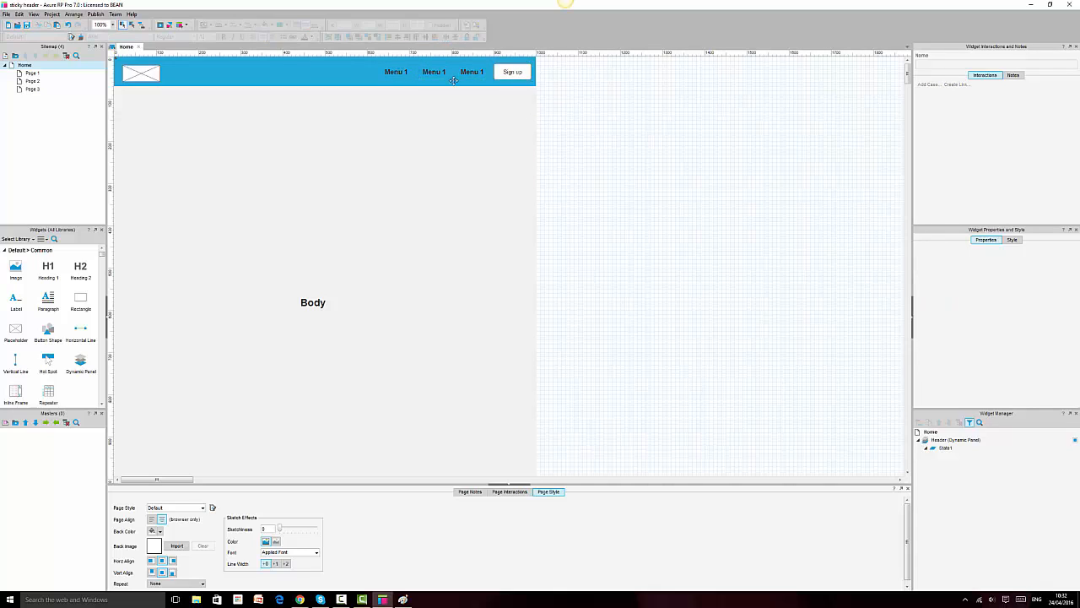
left_click(505, 72)
left_click(464, 72, "ctrl")
left_click(426, 73, "ctrl")
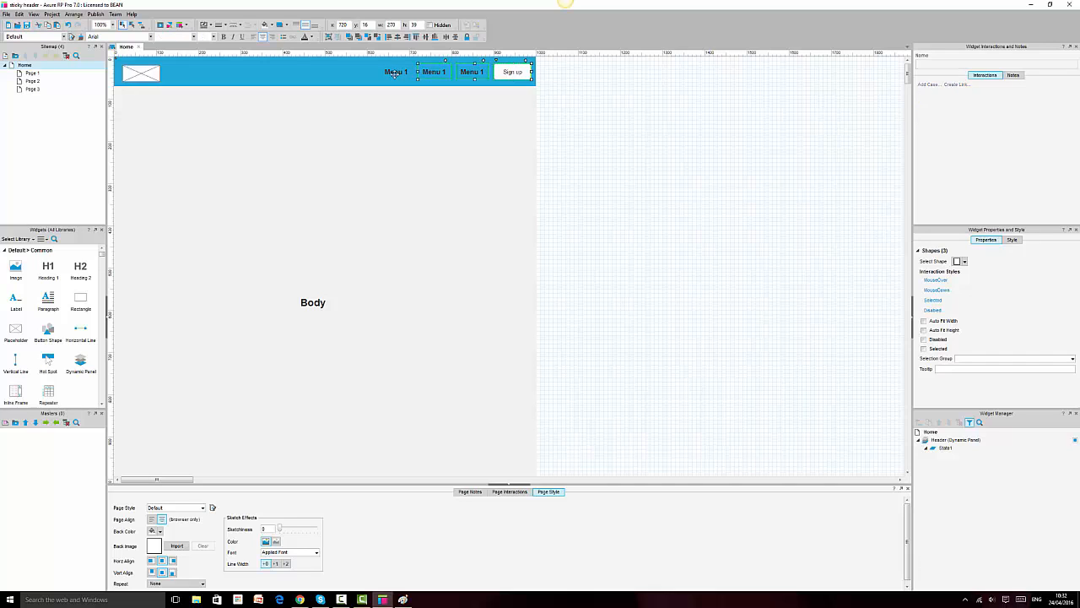
left_click(509, 75)
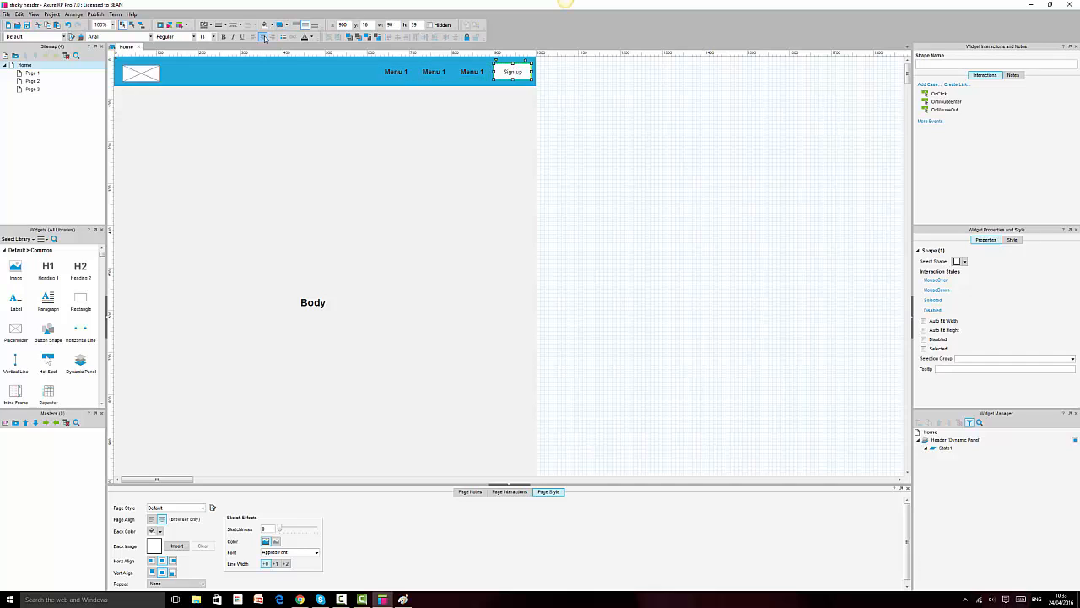
left_click(225, 25)
left_click(220, 36)
left_click(804, 220)
Step: Rename the second and third labels to Menu 2 and Menu 3
left_click(513, 75)
left_click(471, 73, "ctrl")
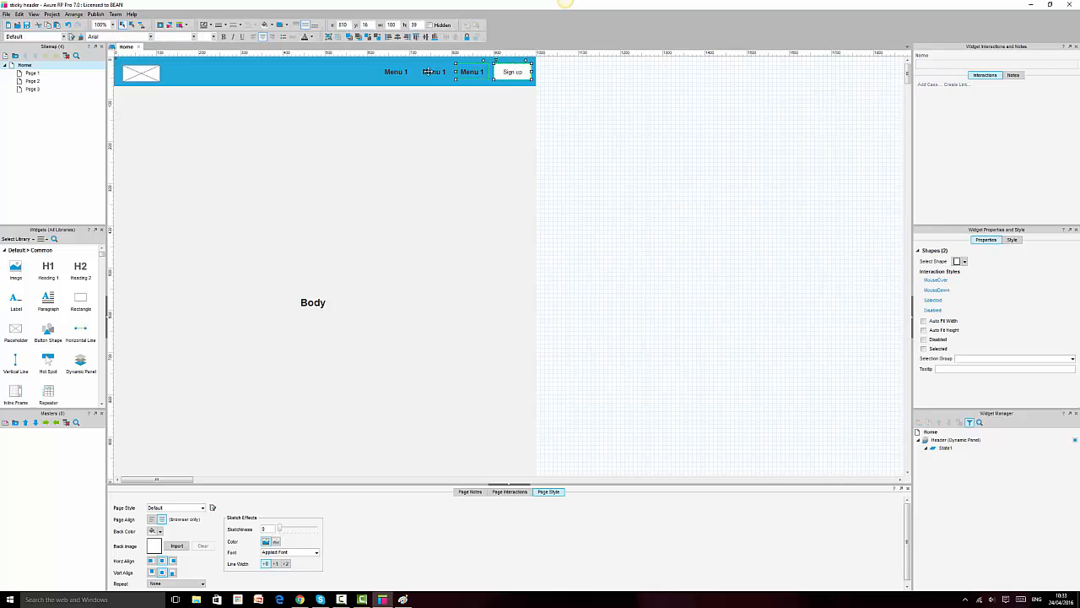
left_click(434, 73, "ctrl")
left_click(434, 72)
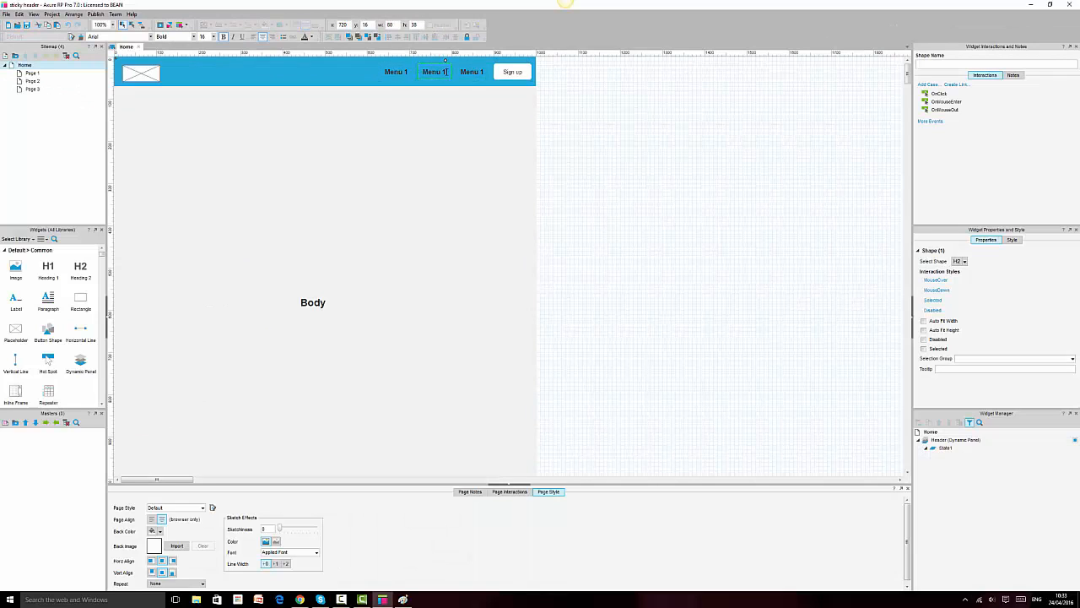
key("BackSpace")
double_click(480, 73)
left_click(487, 68)
double_click(477, 72)
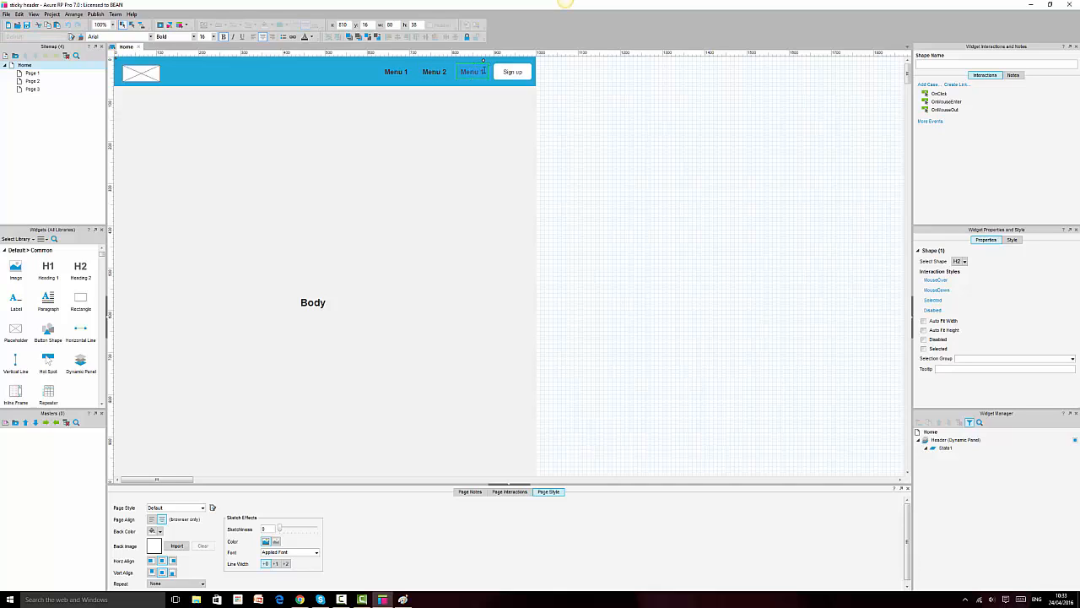
type("Menu 3")
left_click(682, 147)
Step: Select the logo, Menu 1–3 and Sign up together and Align Middle them
left_click(394, 71)
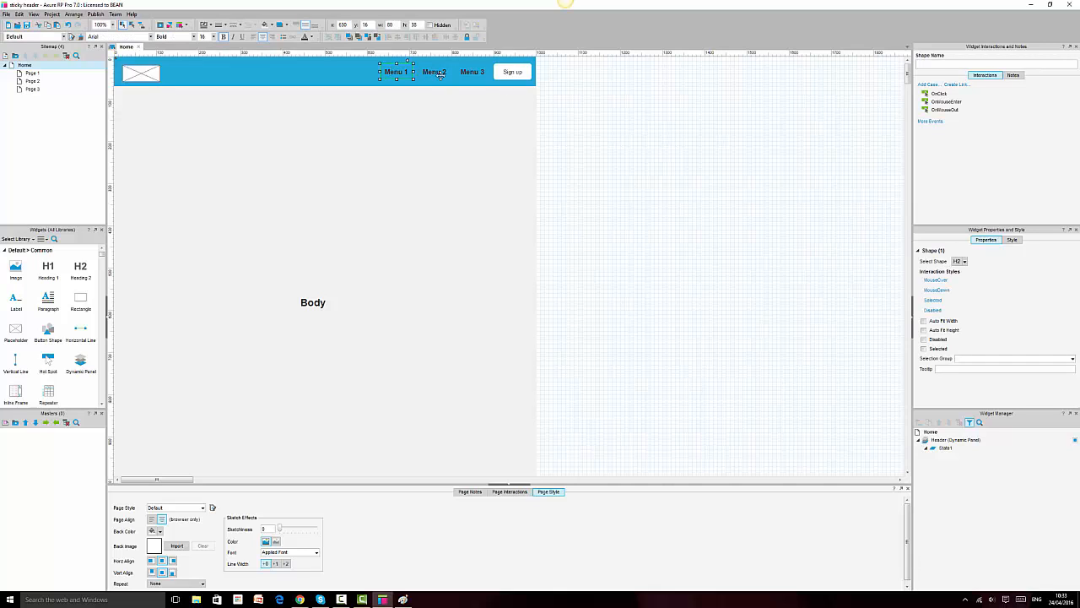
left_click(432, 73)
left_click(477, 73)
left_click(512, 73)
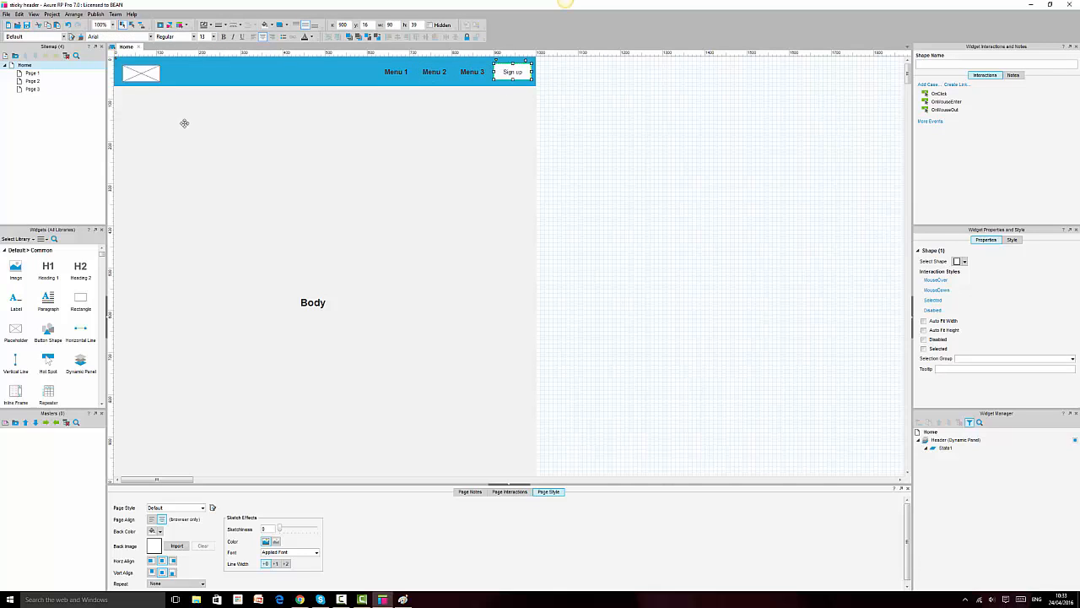
left_click(479, 72)
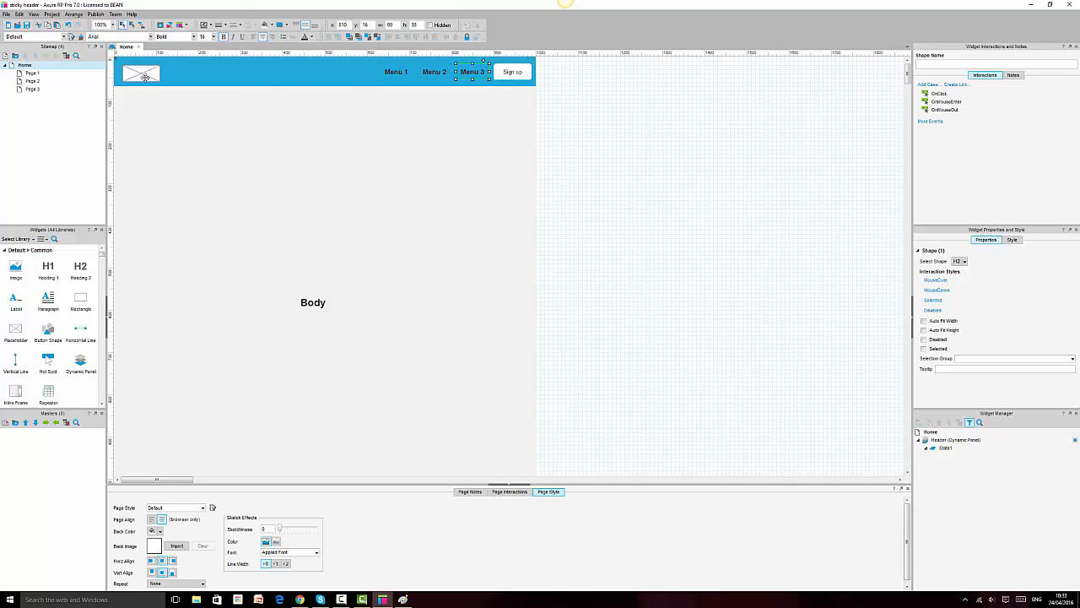
left_click(405, 73)
left_click(445, 71, "shift")
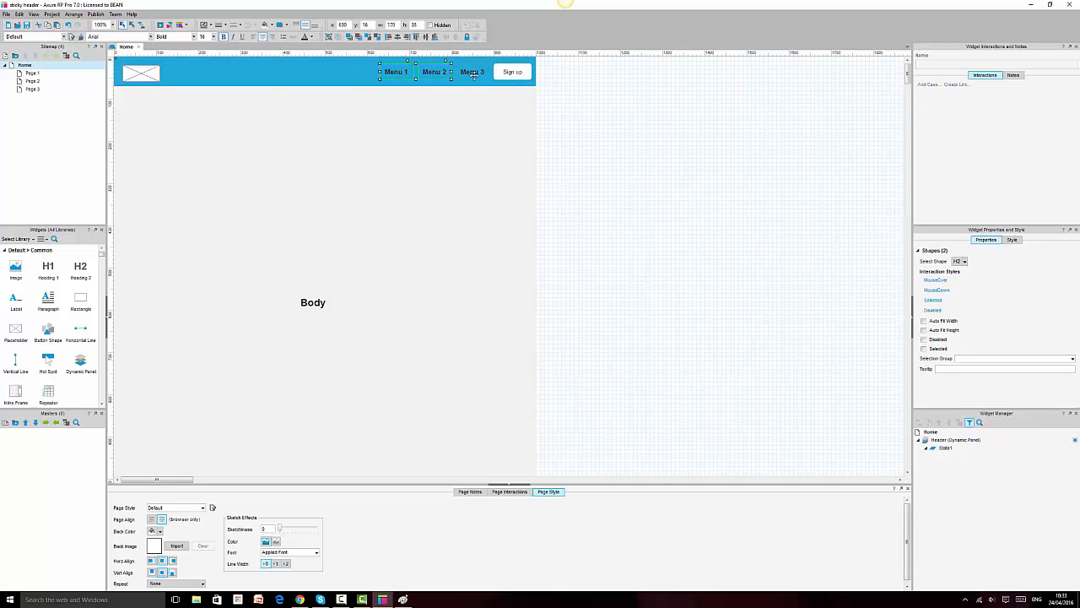
left_click(477, 71, "shift")
left_click(511, 71, "shift")
left_click(152, 72, "shift")
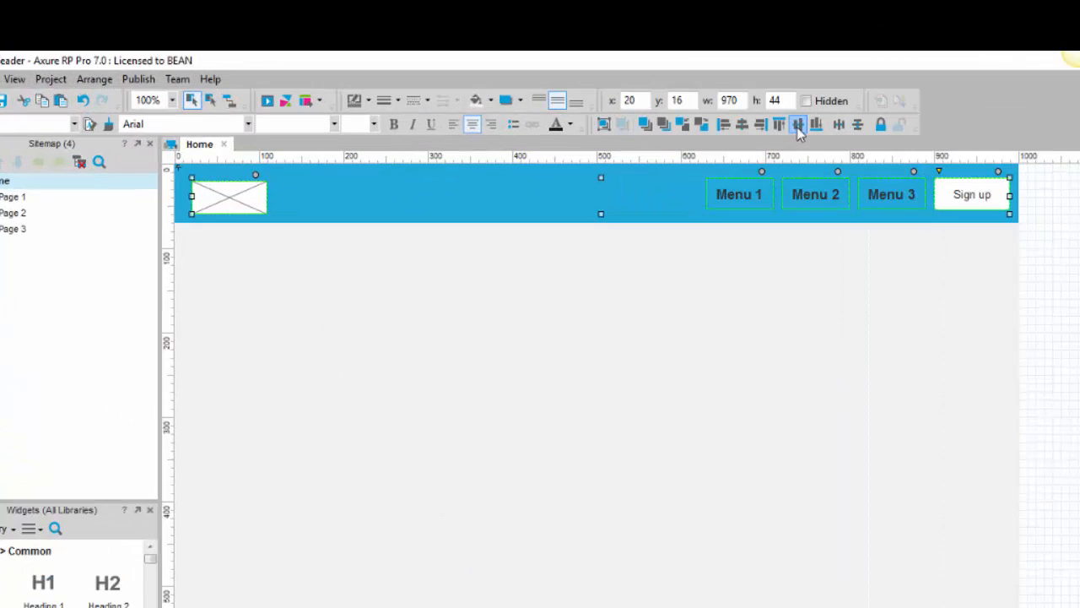
left_click(427, 38)
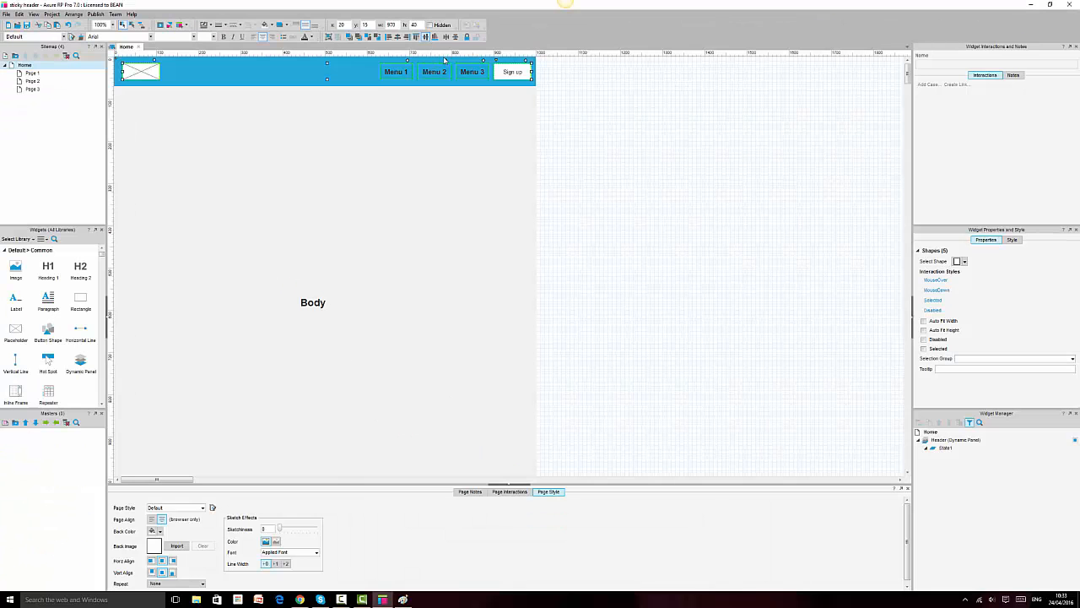
left_click(705, 238)
left_click(405, 76)
left_click(438, 74, "shift")
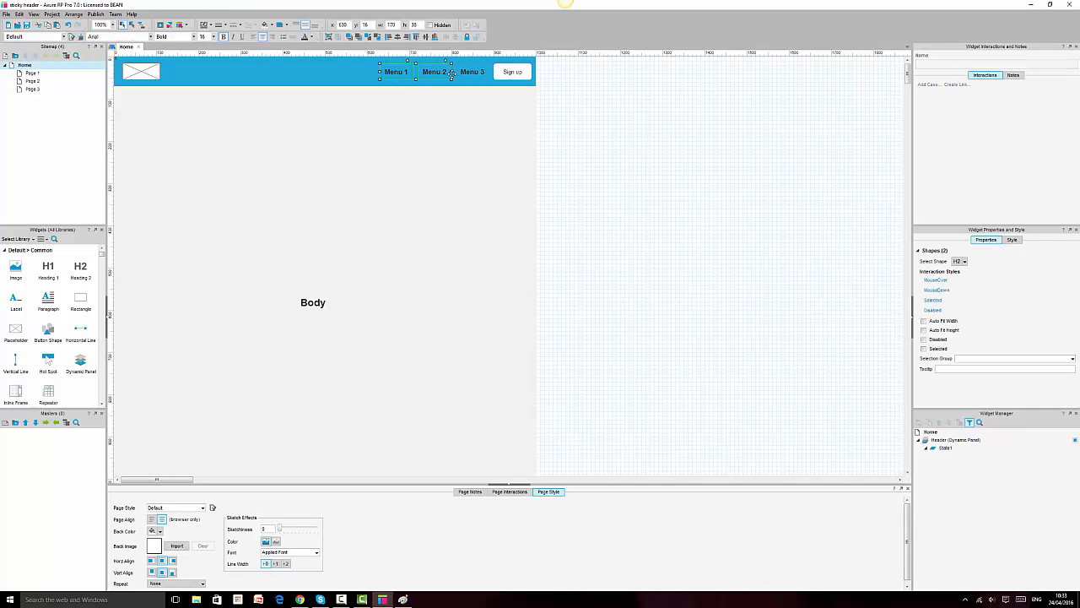
left_click(477, 74, "shift")
left_click(507, 73, "shift")
left_click(152, 72)
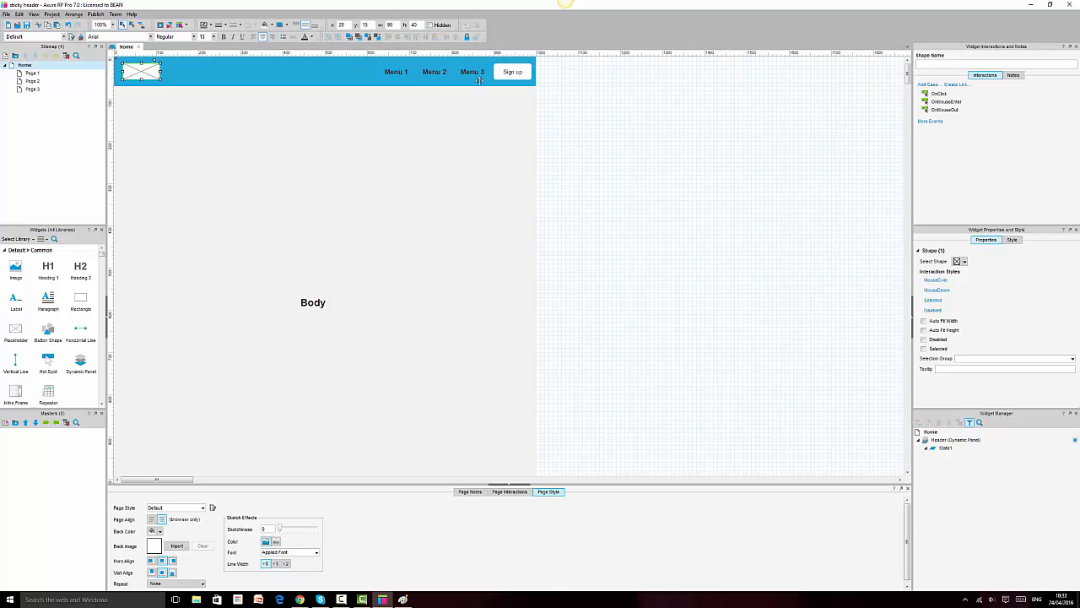
key("ctrl+a")
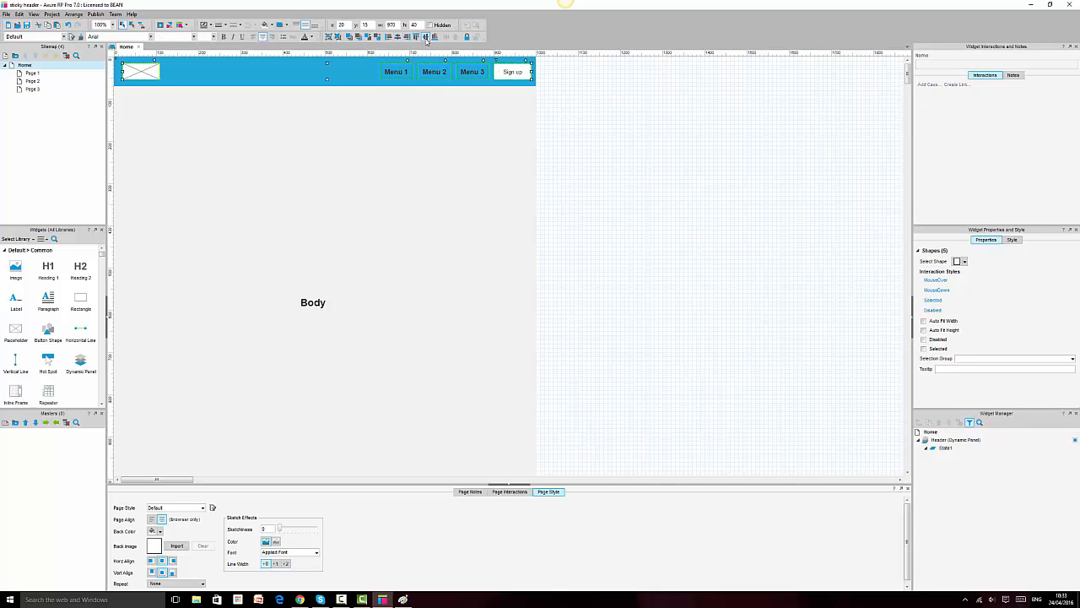
left_click(342, 82)
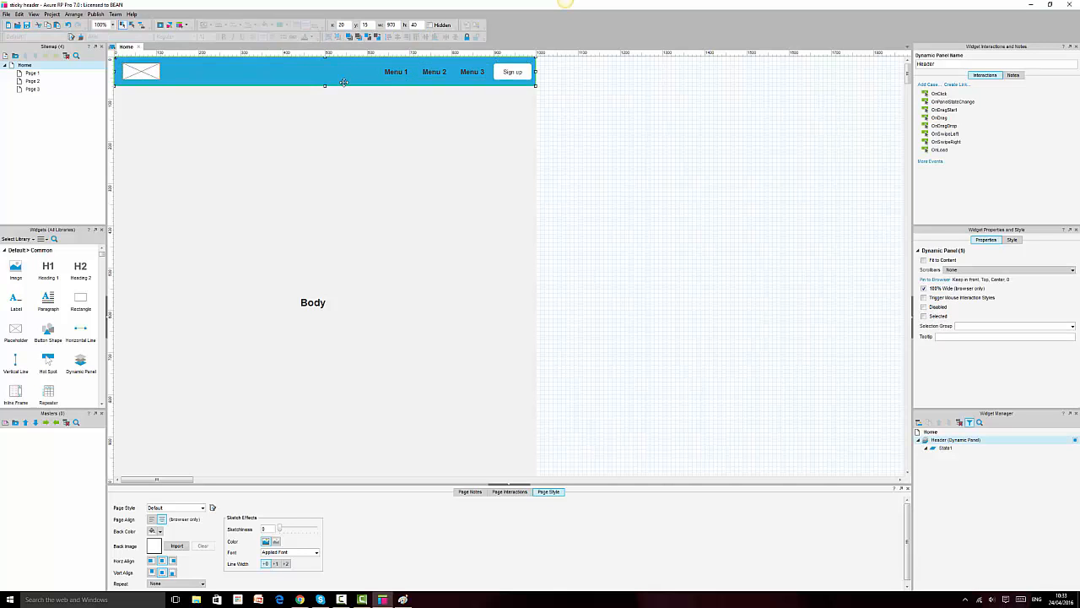
key("ctrl+a")
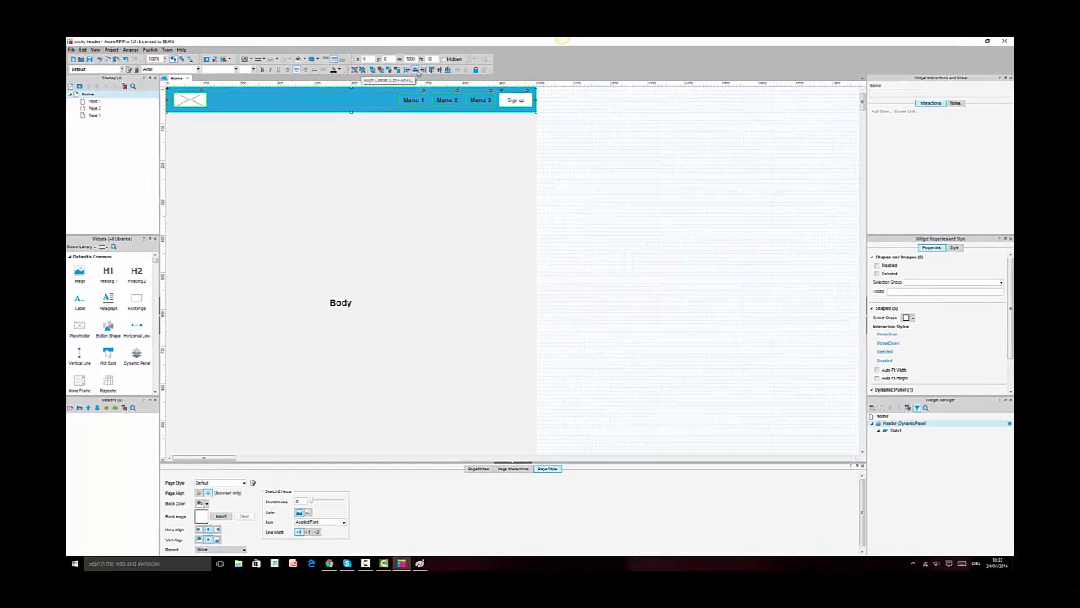
left_click(685, 166)
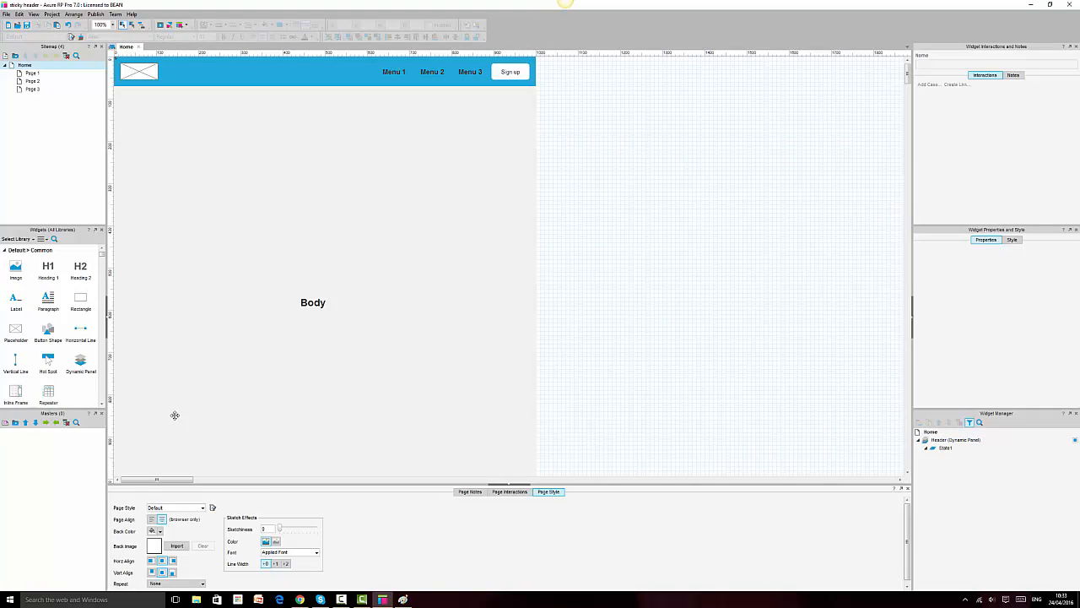
left_click(301, 600)
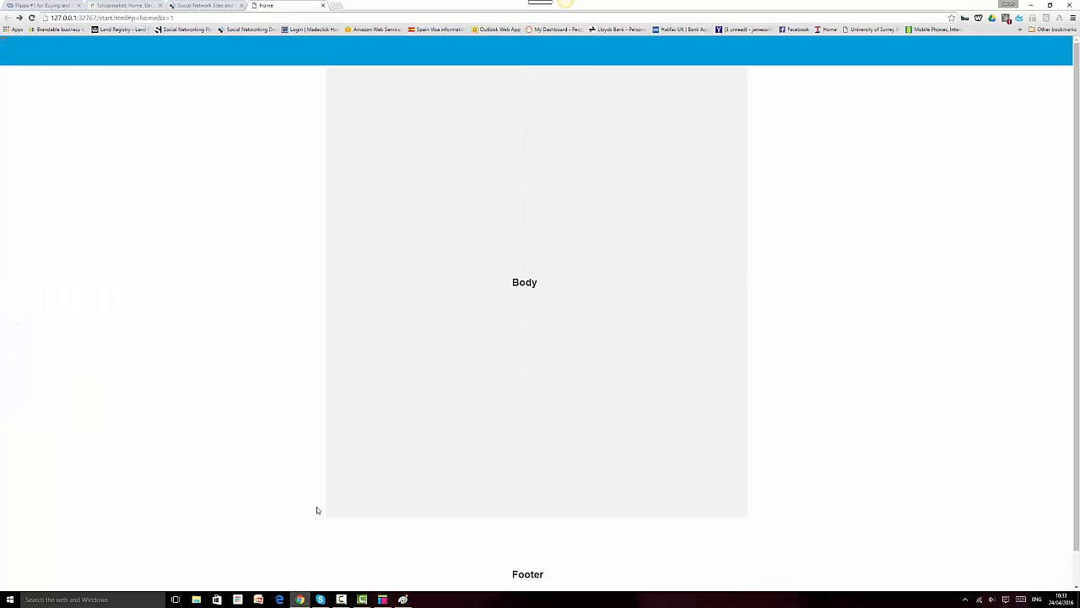
left_click(33, 18)
left_click(383, 599)
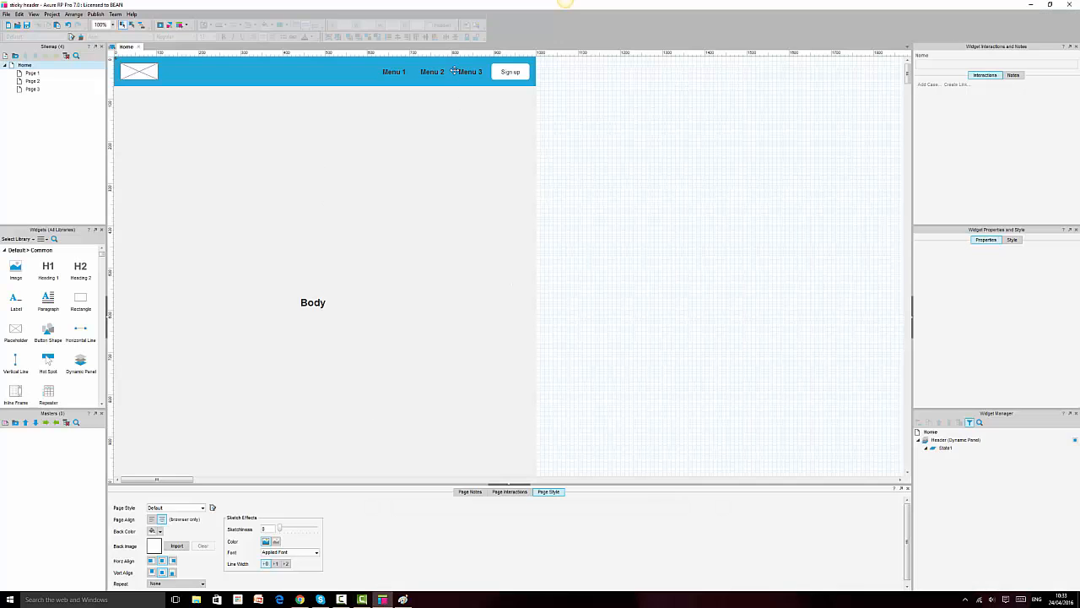
Step: Cut the logo, Menu 1–3 and Sign up and paste them into the Header panel's State1
key("ctrl+x")
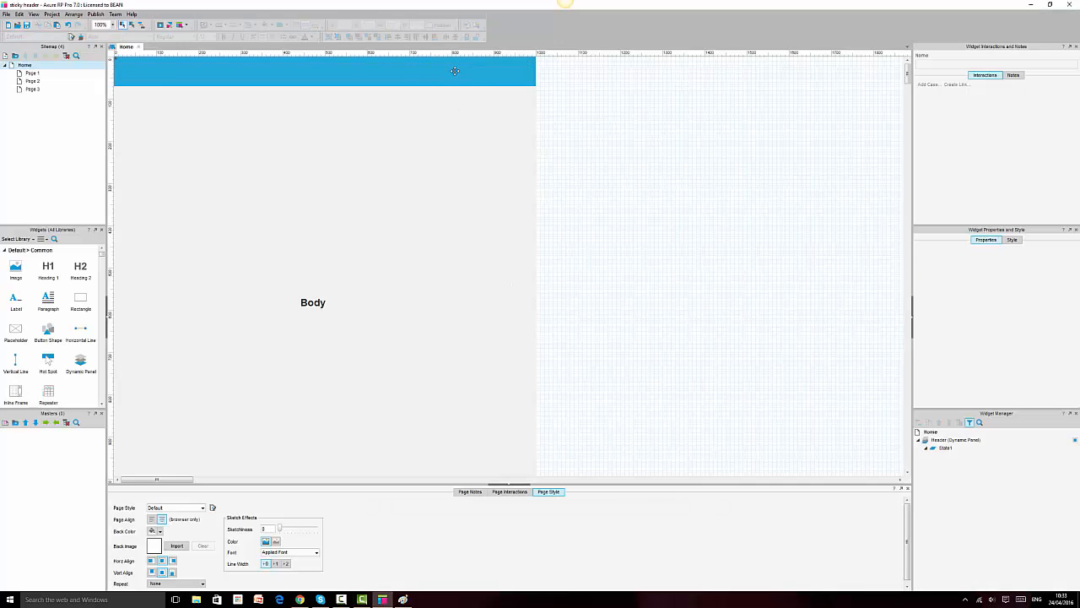
left_click(454, 71)
double_click(939, 449)
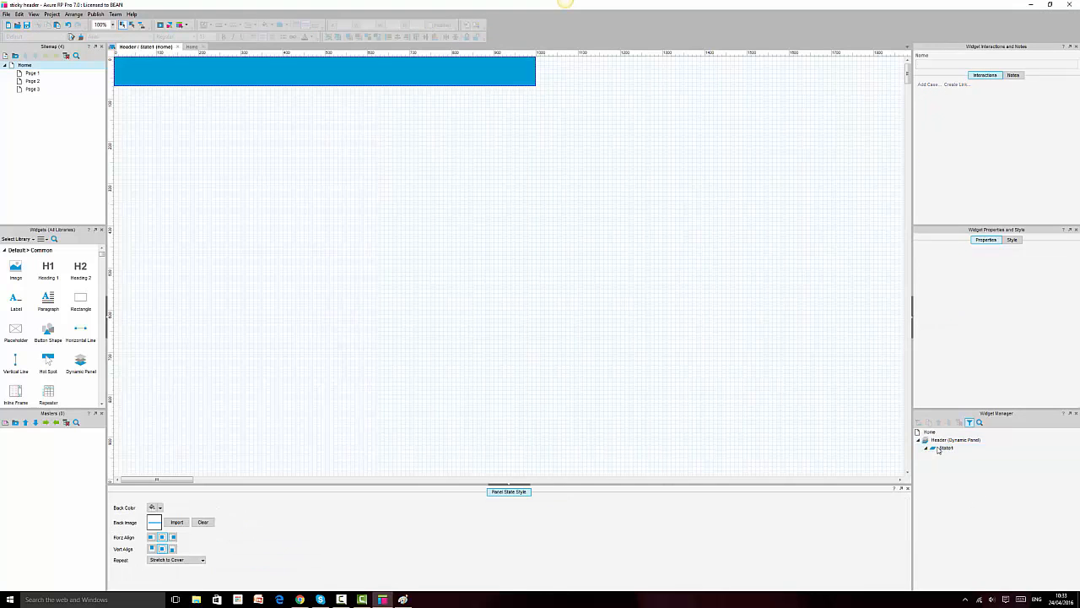
key("ctrl+v")
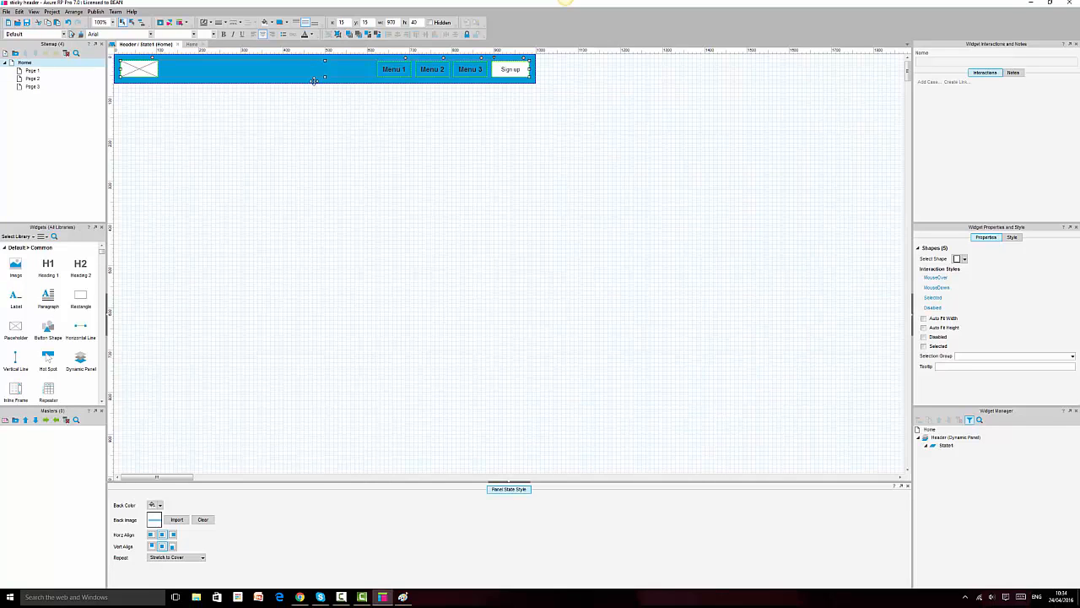
Step: Delete the blue header background rectangle, restore it, and switch to the Chrome preview
left_click(331, 71)
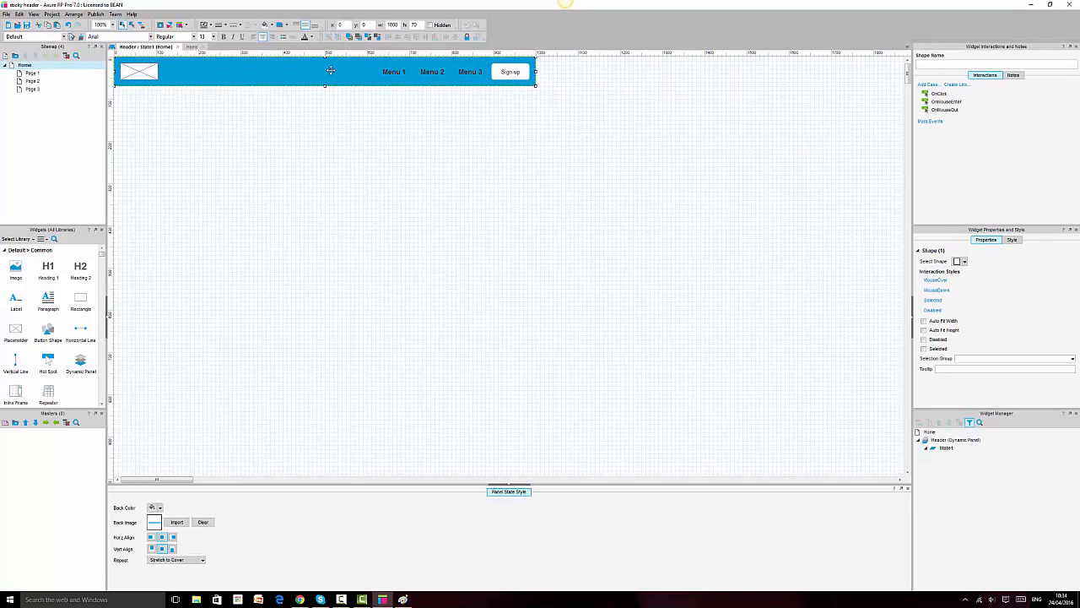
key("Delete")
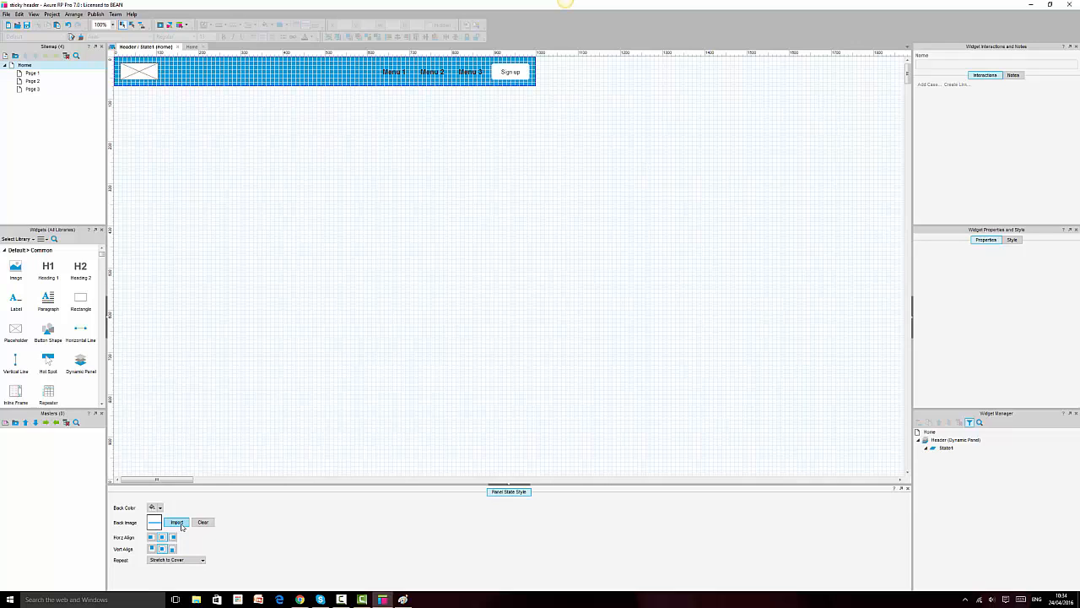
left_click(433, 69)
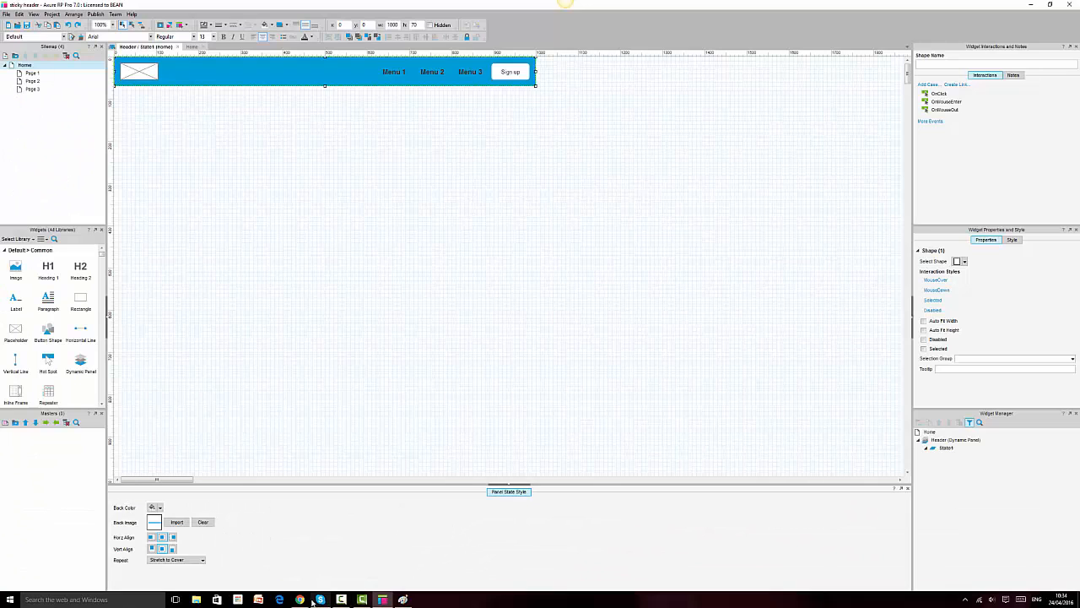
left_click(309, 600)
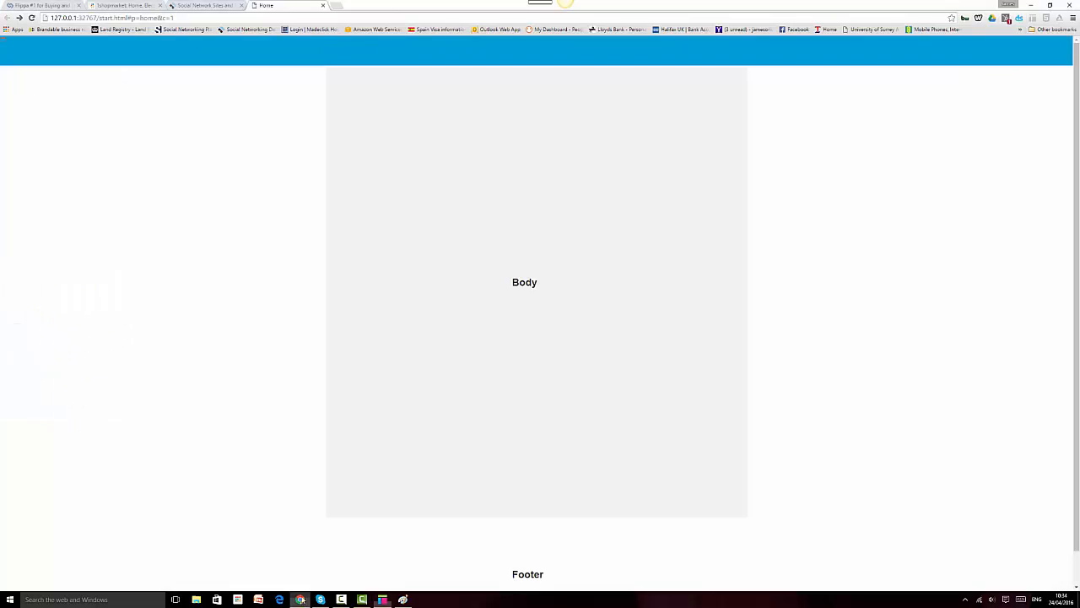
Step: Reload the preview to show the logo, Menu 1–3 and Sign up, briefly checking the Flippa tab
left_click(32, 19)
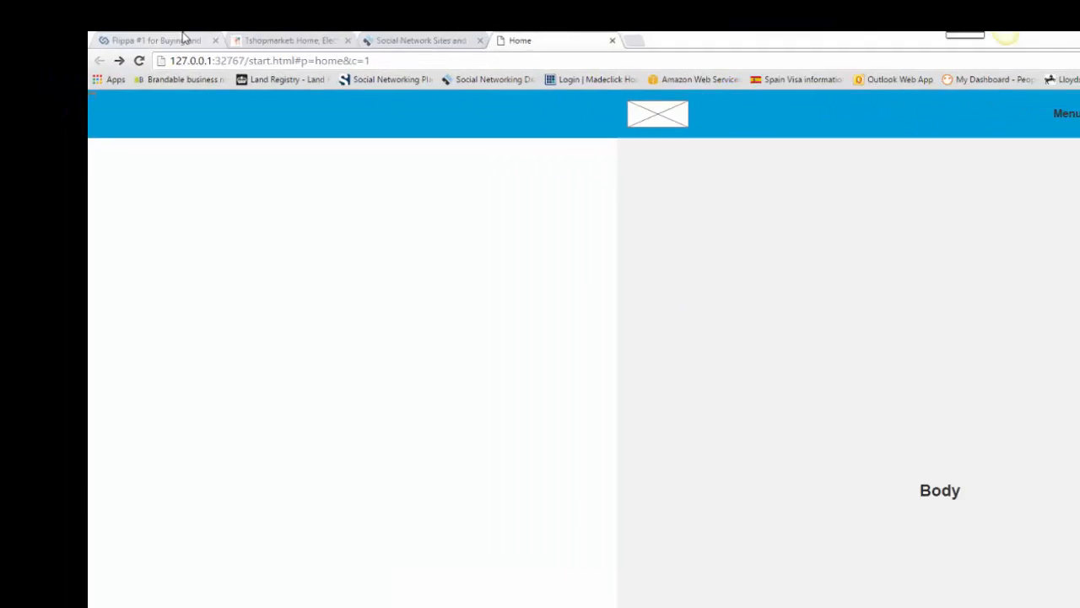
left_click(59, 5)
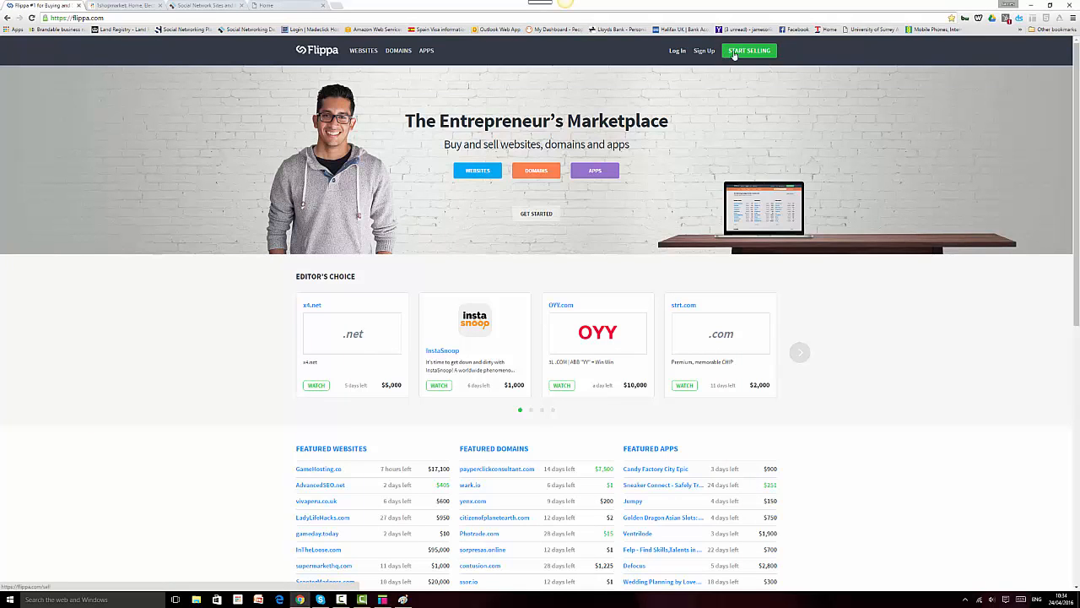
left_click(291, 7)
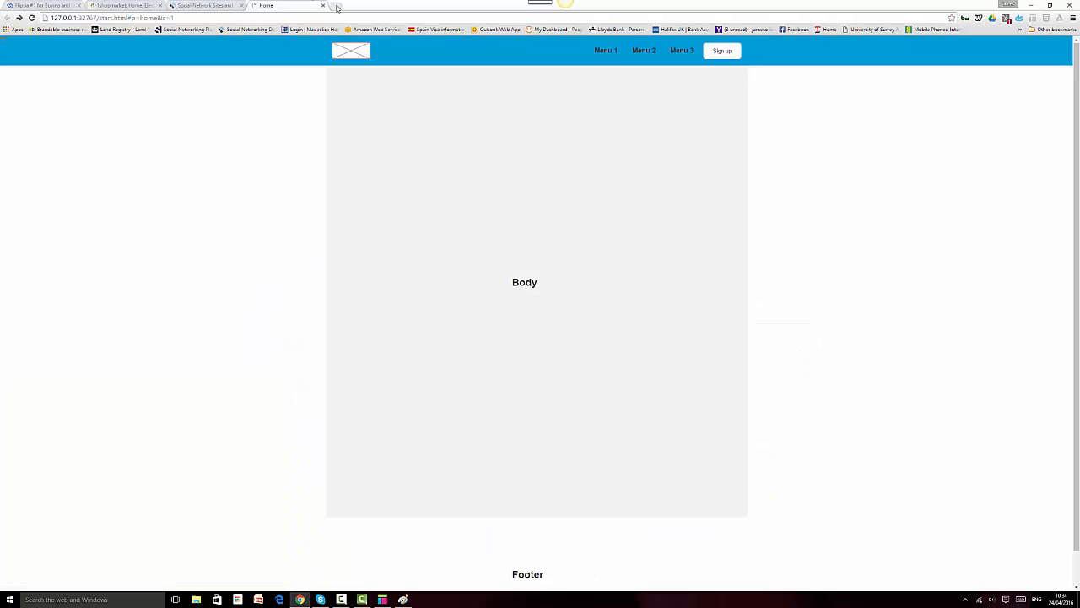
Step: Open uxshape.com in a new Chrome tab, then return to the Axure editor
left_click(337, 7)
type("ux")
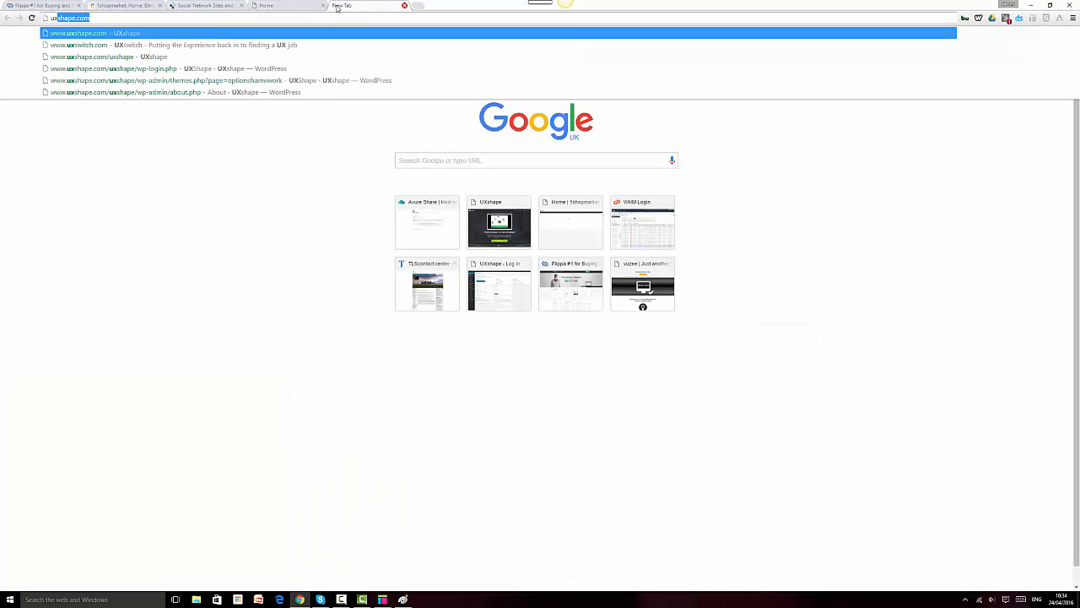
key("Return")
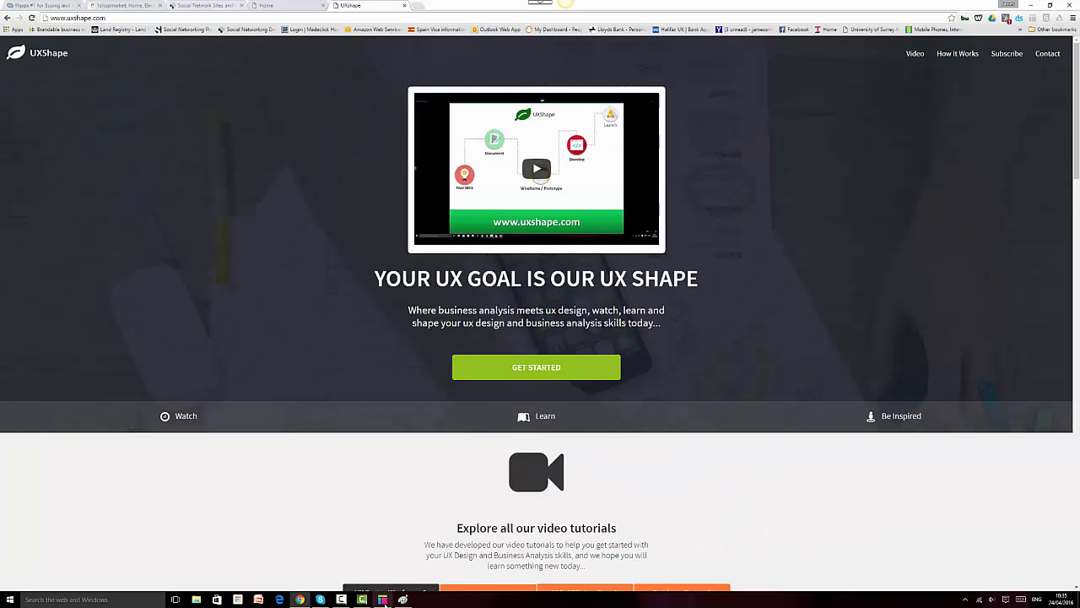
left_click(383, 599)
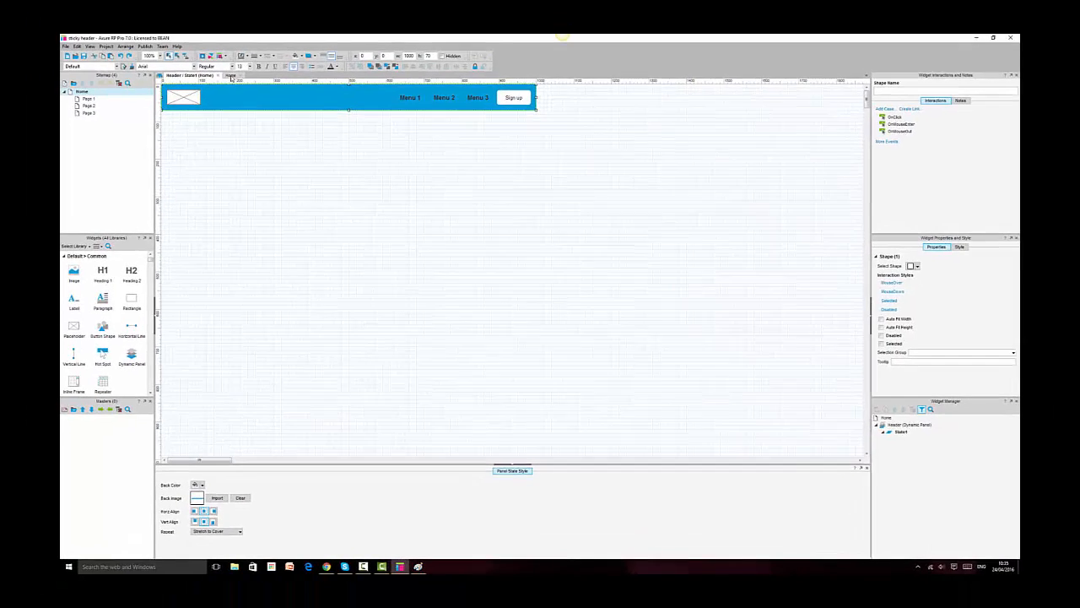
Step: Ctrl-drag copies of the Header panel and size them to 130 wide at x 0 and 830 wide at x 170
left_click(192, 47)
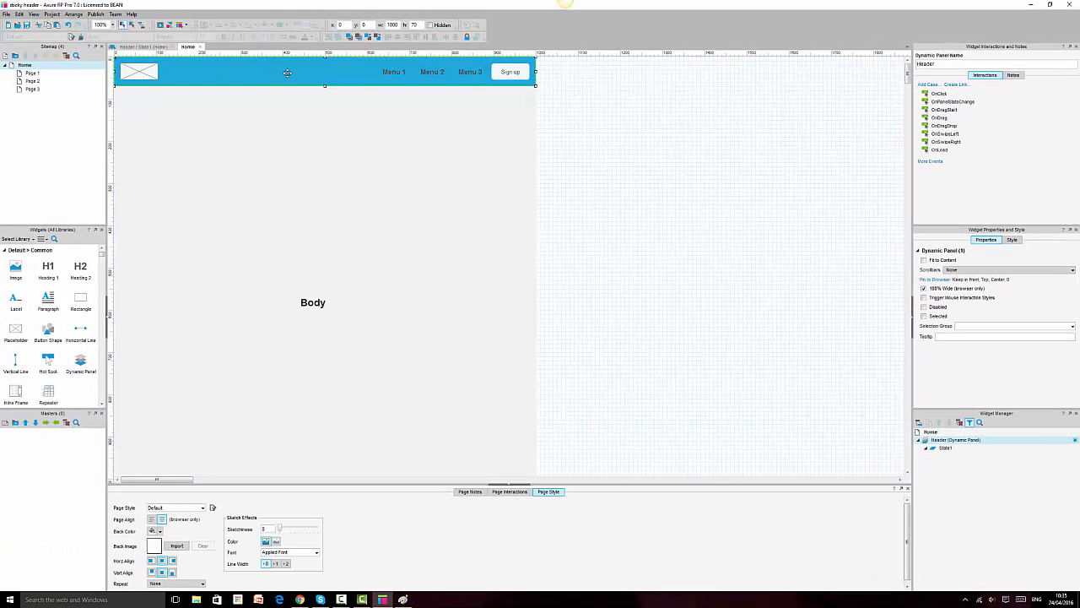
left_click_drag(287, 74, 324, 77)
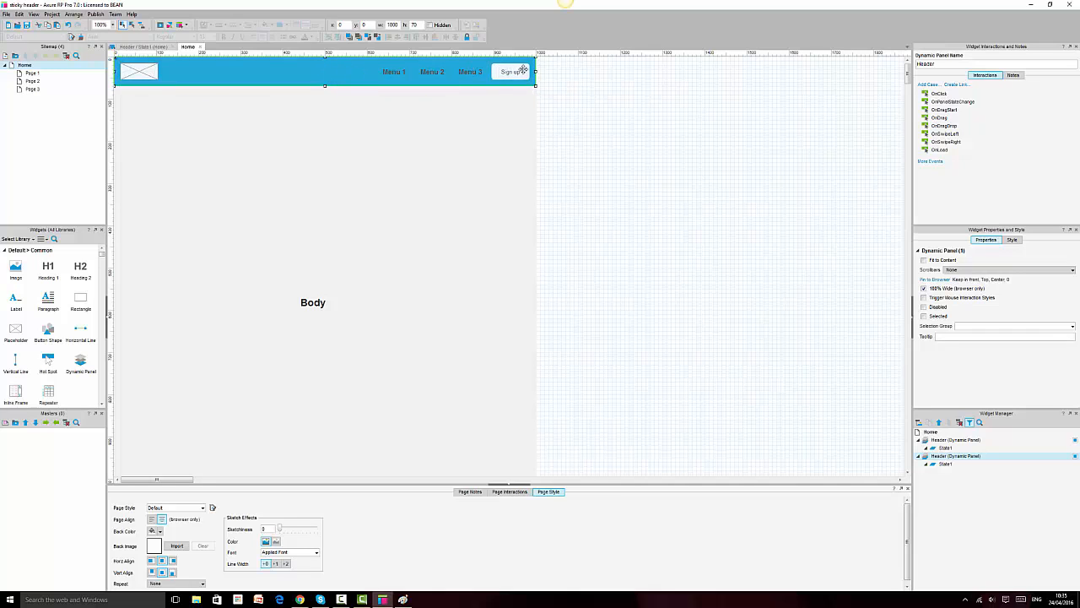
mouse_move(535, 72)
left_mouse_down()
mouse_move(149, 76)
mouse_move(533, 73)
left_mouse_up()
key("Up")
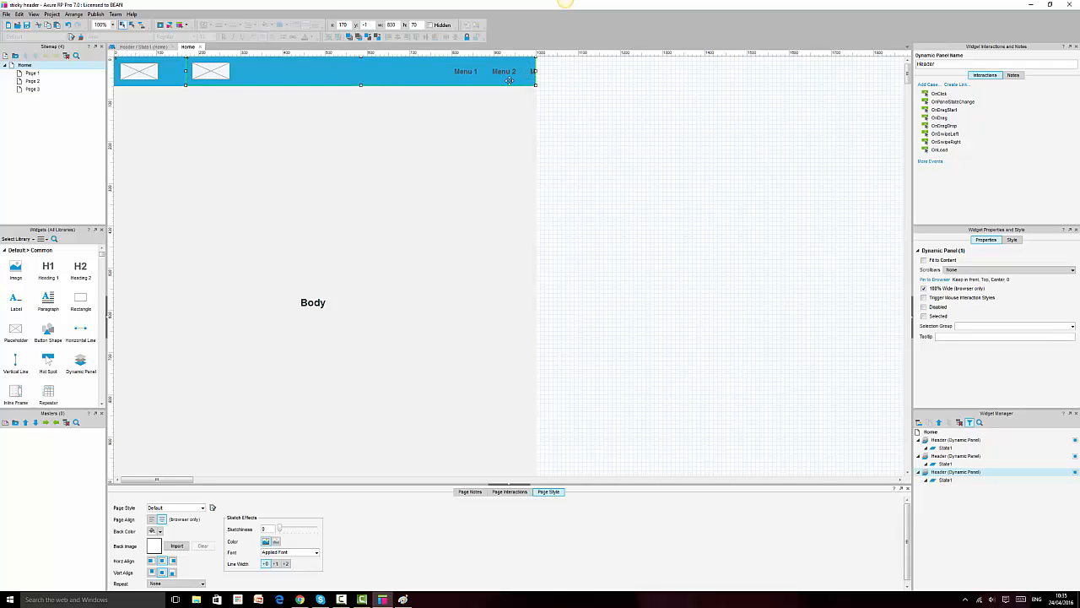
key("Down")
Step: Check the narrow left and wide Header panels, then open the first Header panel's State1
left_click(153, 69)
left_click(221, 70)
double_click(946, 448)
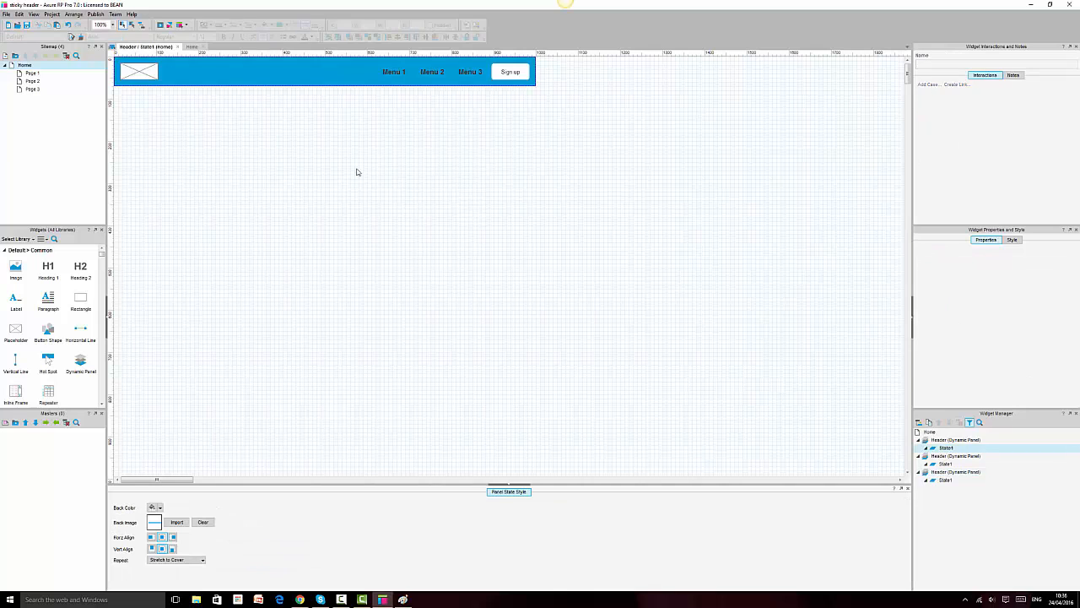
Step: Delete the logo and Menu 1–3/Sign up from this Header state, leaving only the blue bar
left_click(278, 72)
left_click(152, 74)
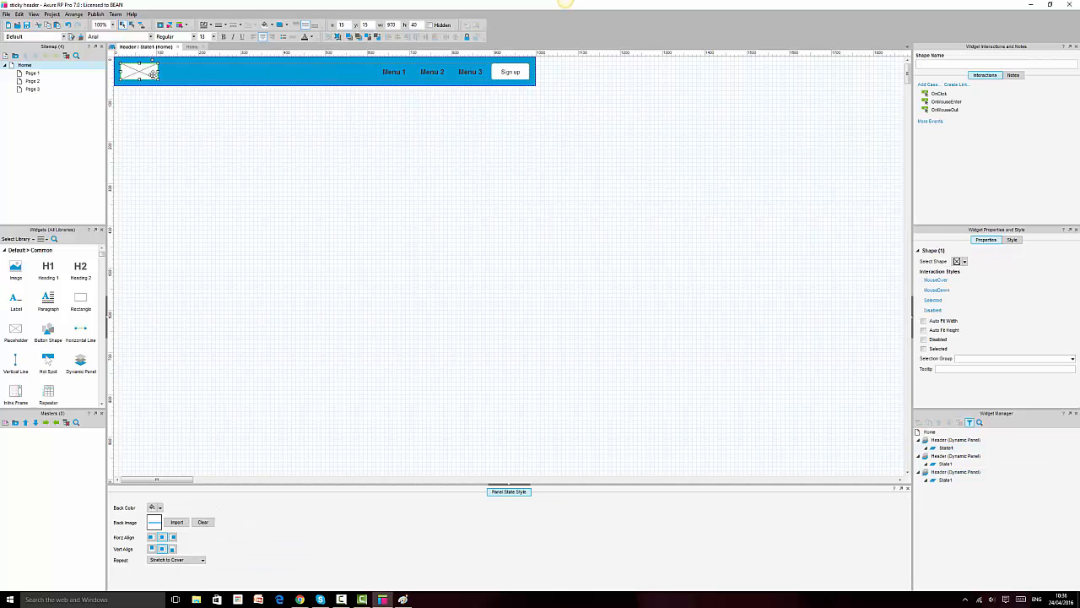
key("Delete")
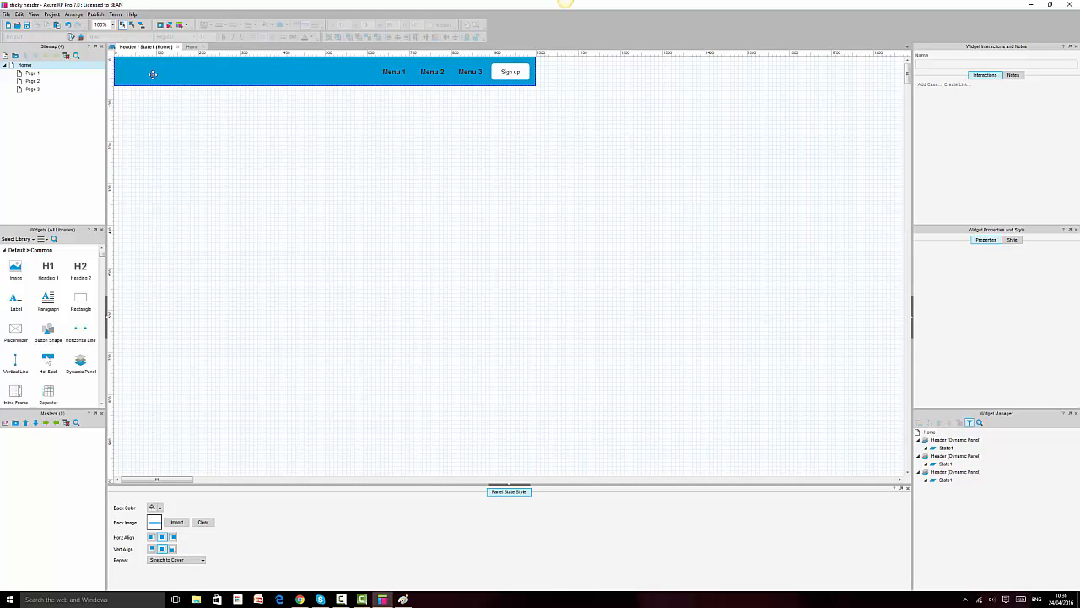
left_click(443, 73)
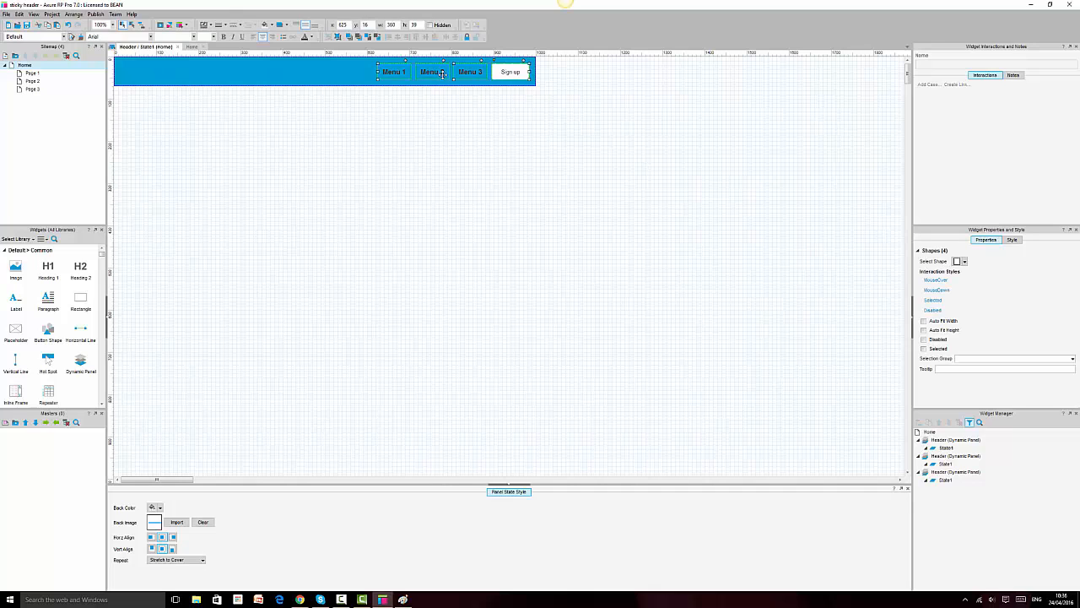
key("Delete")
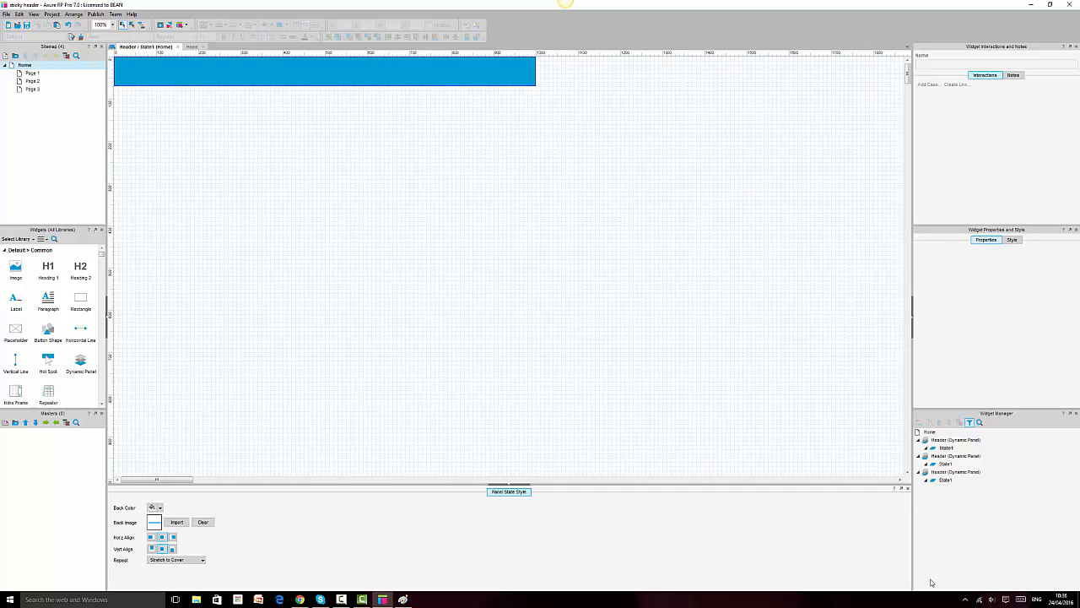
Step: Back on the Home page, select the third Header panel and begin renaming it
left_click(193, 47)
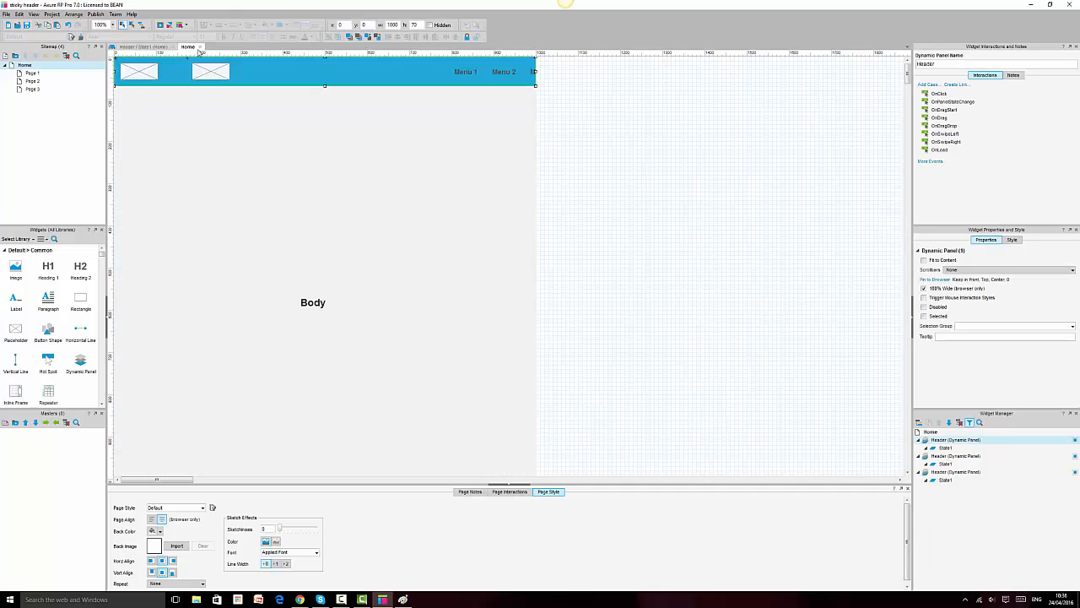
left_click(464, 72)
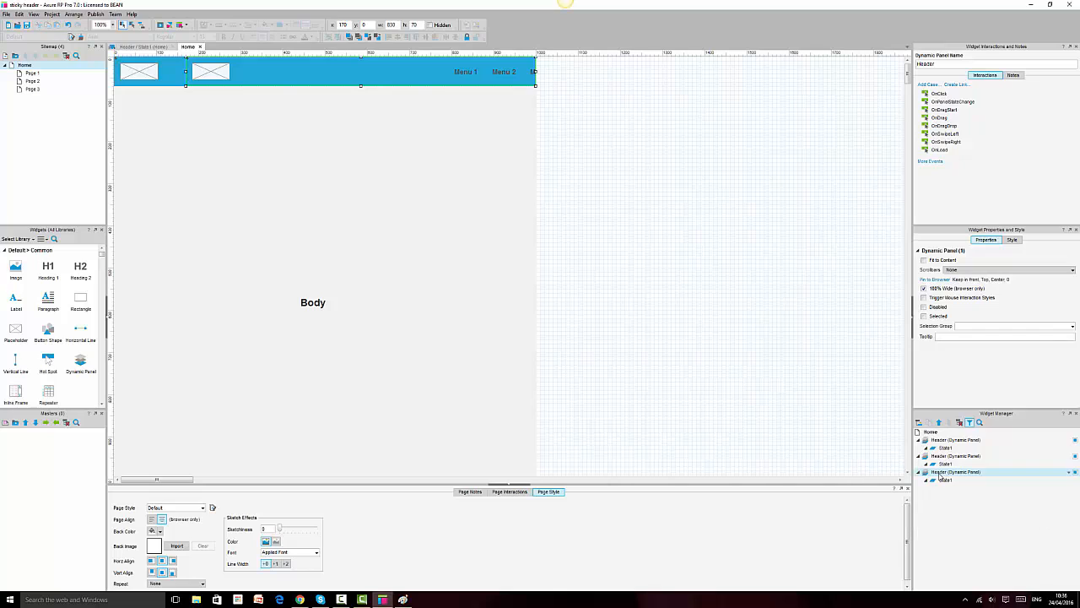
left_click(939, 472)
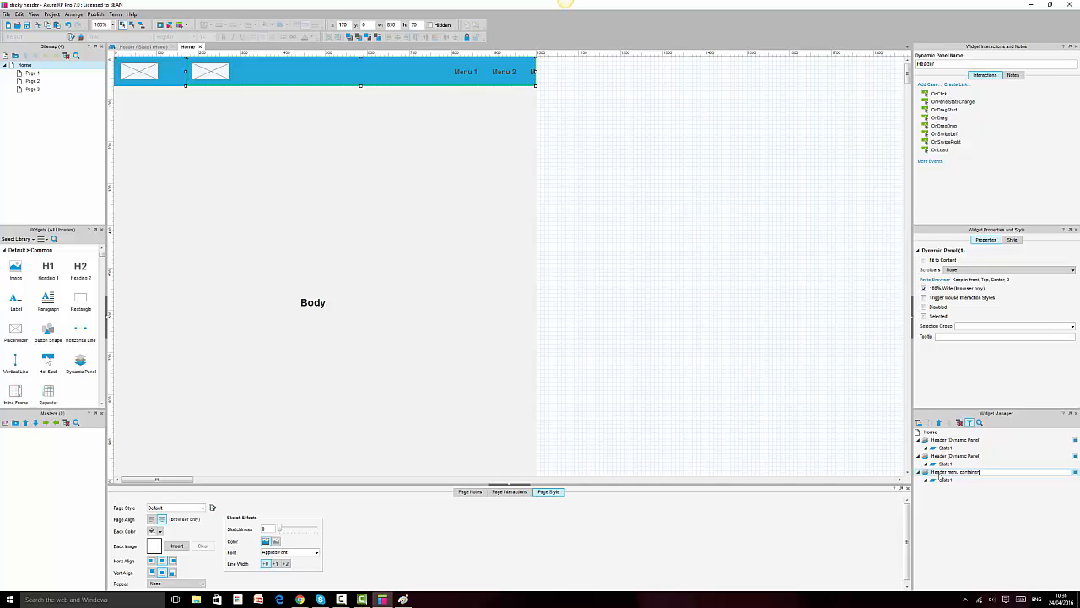
Step: Confirm the name 'Header menu container', then cut and re-paste all widgets in its State1
left_click(754, 343)
double_click(946, 480)
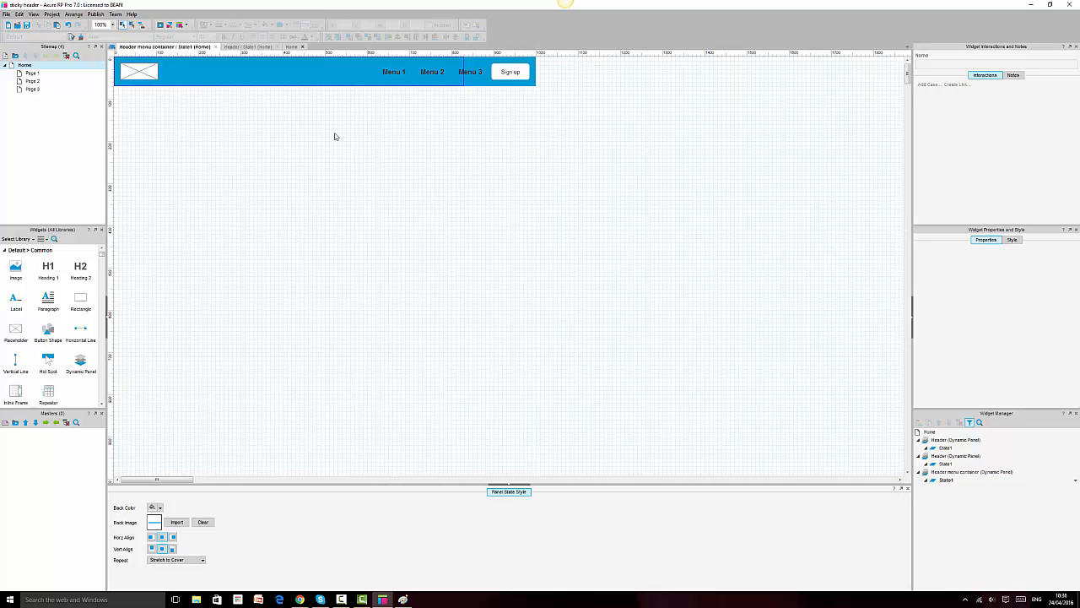
key("ctrl+a")
key("ctrl+x")
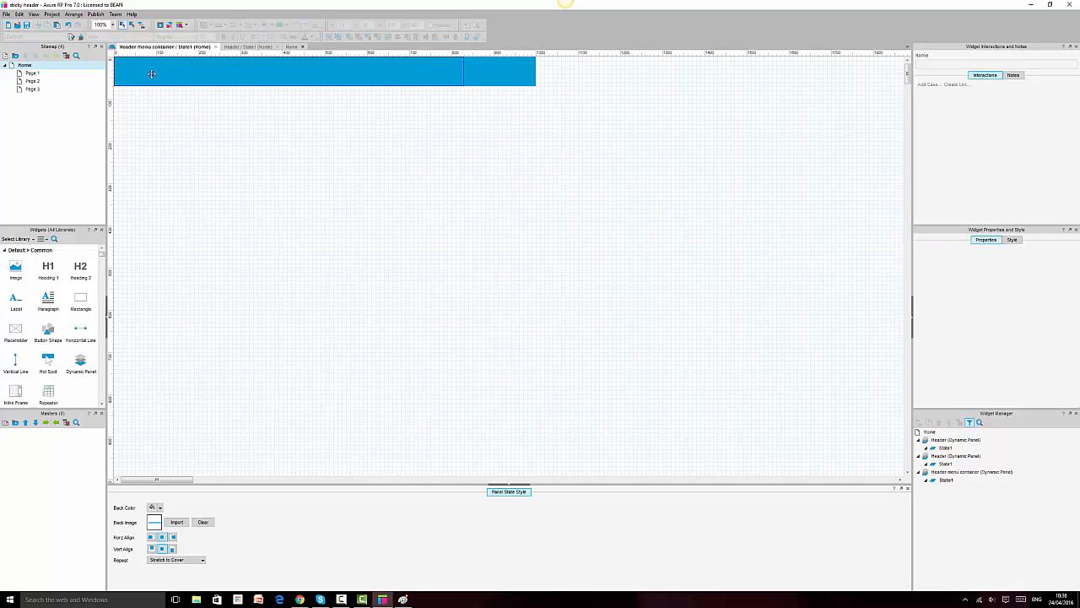
key("ctrl+v")
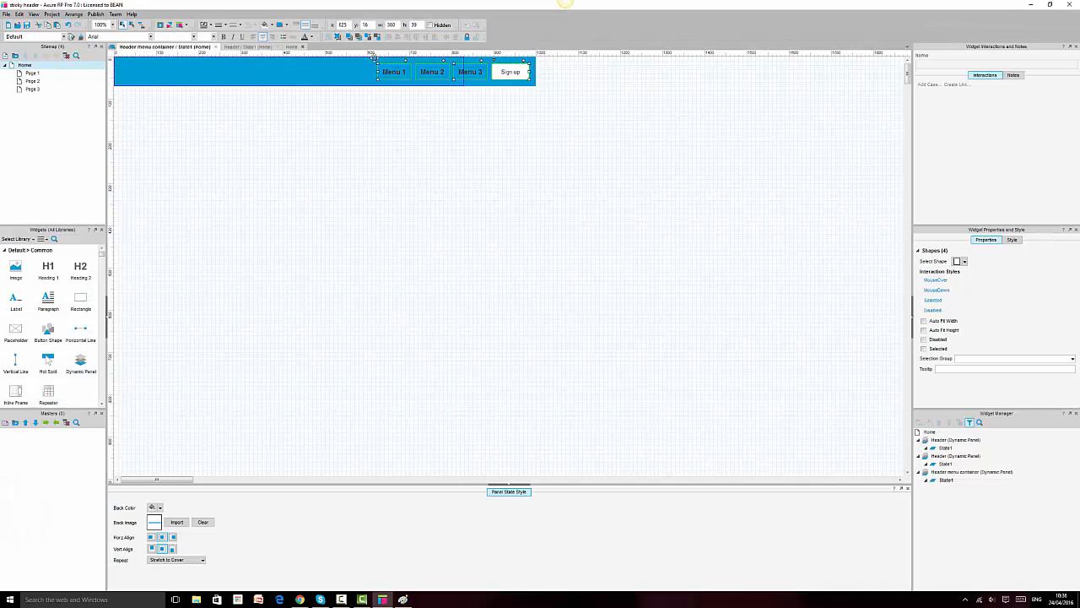
Step: Narrow the blue bar to 820 wide with Menu 1–3 and Sign up at its right end
left_click(535, 72)
left_click_drag(535, 72, 453, 74)
left_click(477, 72)
left_click(557, 100)
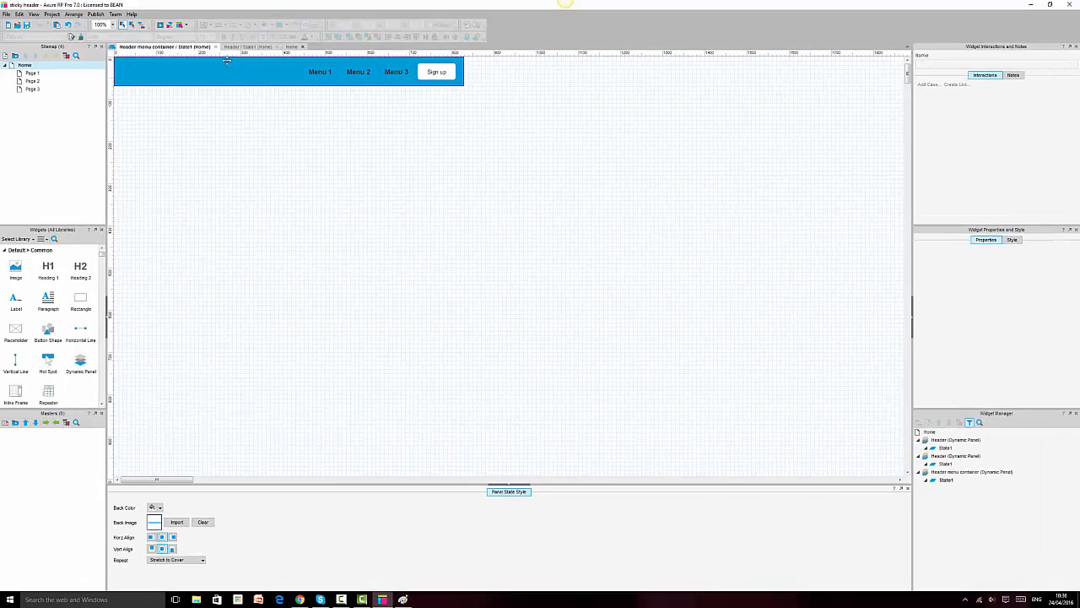
left_click(215, 46)
Step: Select the Header panel holding the logo and start renaming it 'Hea…'
left_click(153, 71)
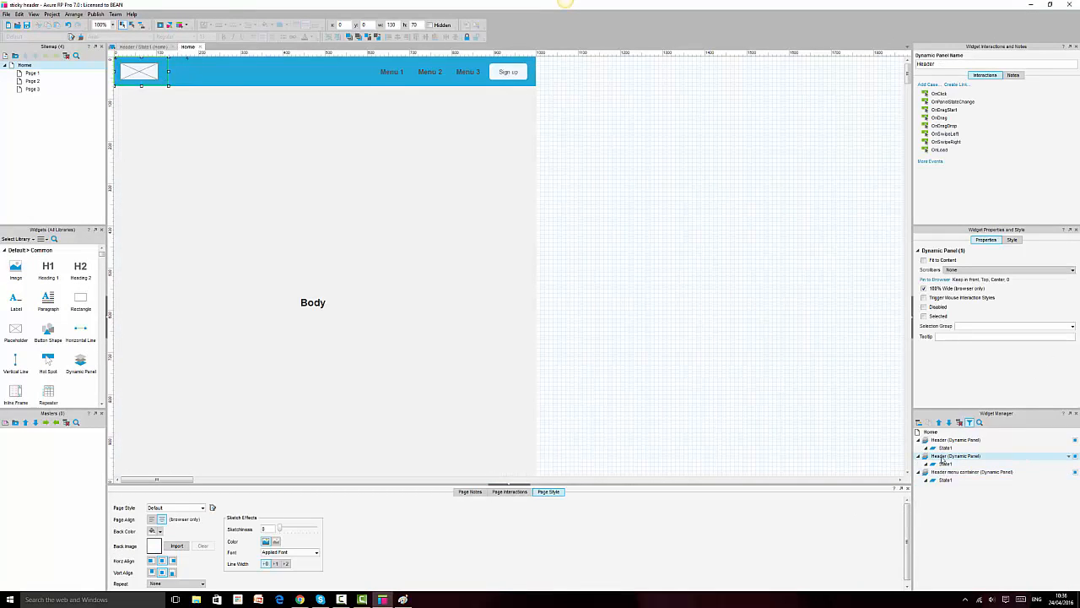
left_click(941, 458)
type("Header logo container")
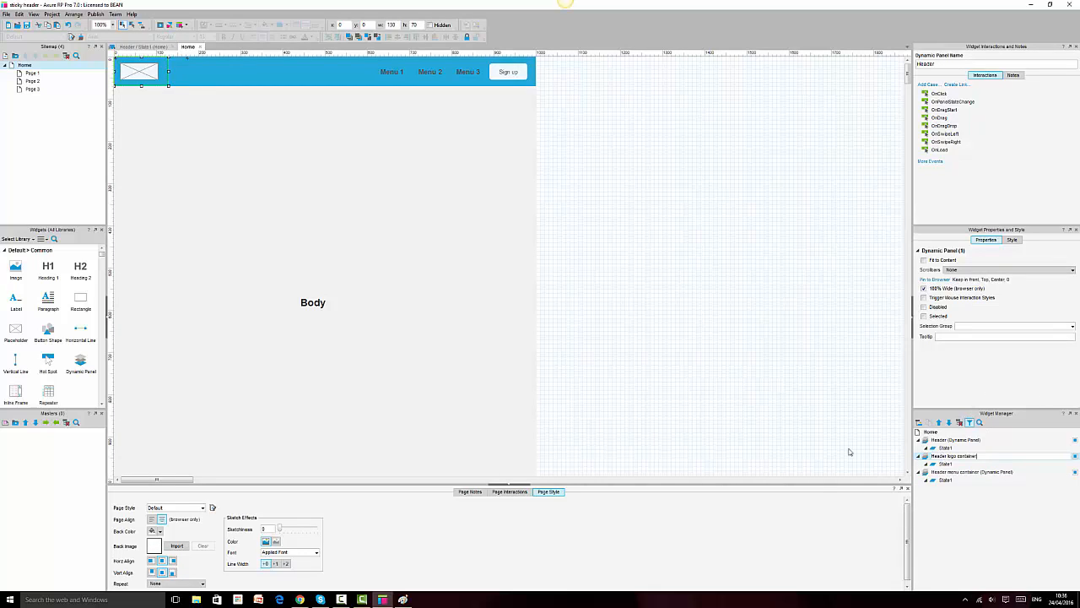
Step: Name the panel 'Header logo container' and remove Menu 1–3 and Sign up from its State1
left_click(782, 287)
double_click(946, 463)
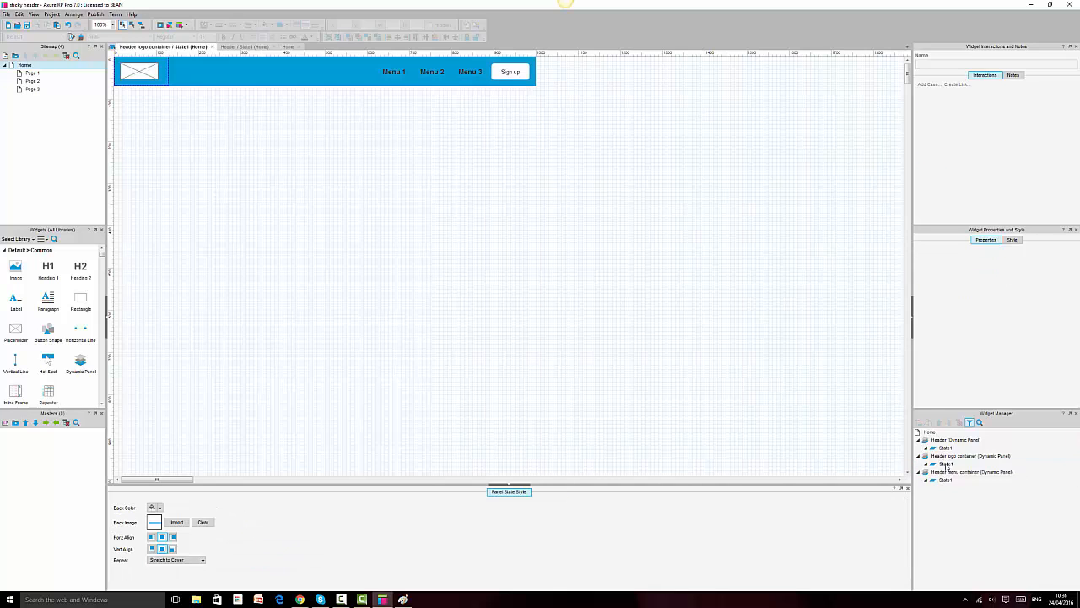
key("ctrl+a")
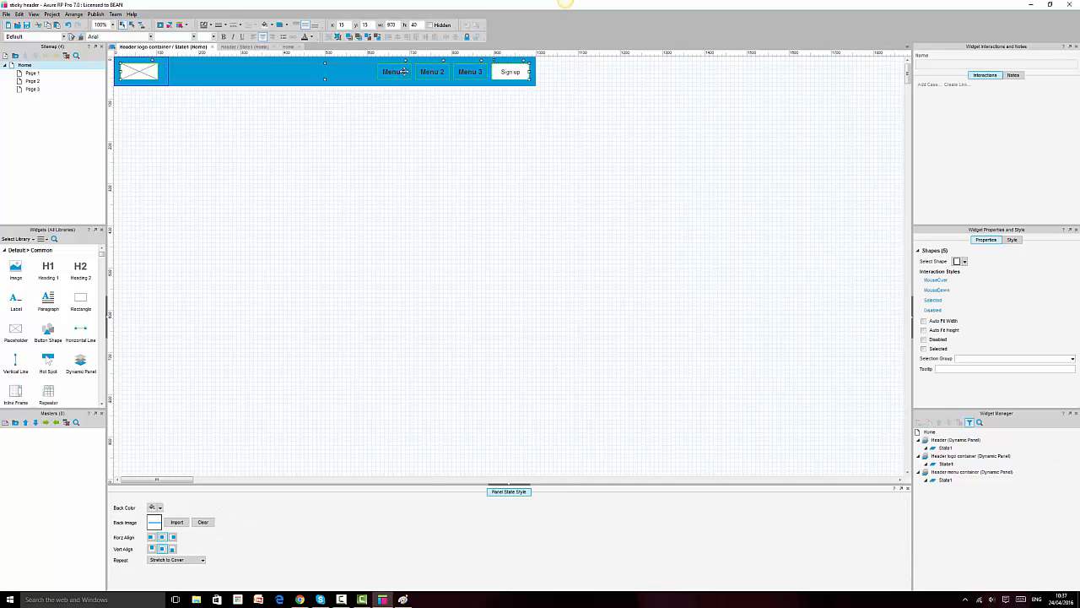
left_click(378, 165)
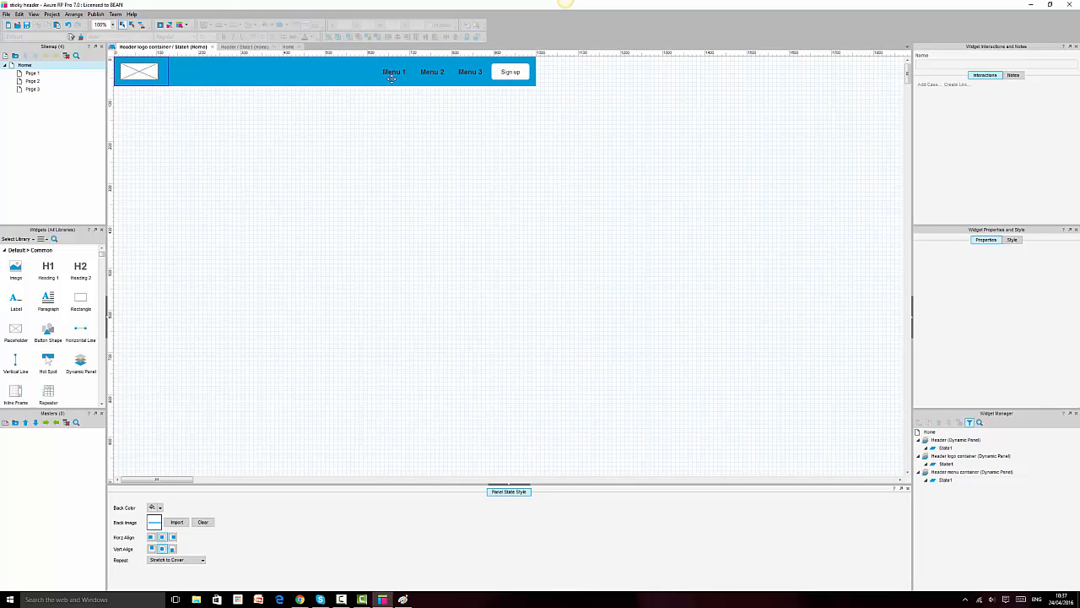
left_click(392, 78)
key("ctrl+x")
Step: Shrink the logo container's blue bar to 130 wide and close the state tabs
left_click(525, 66)
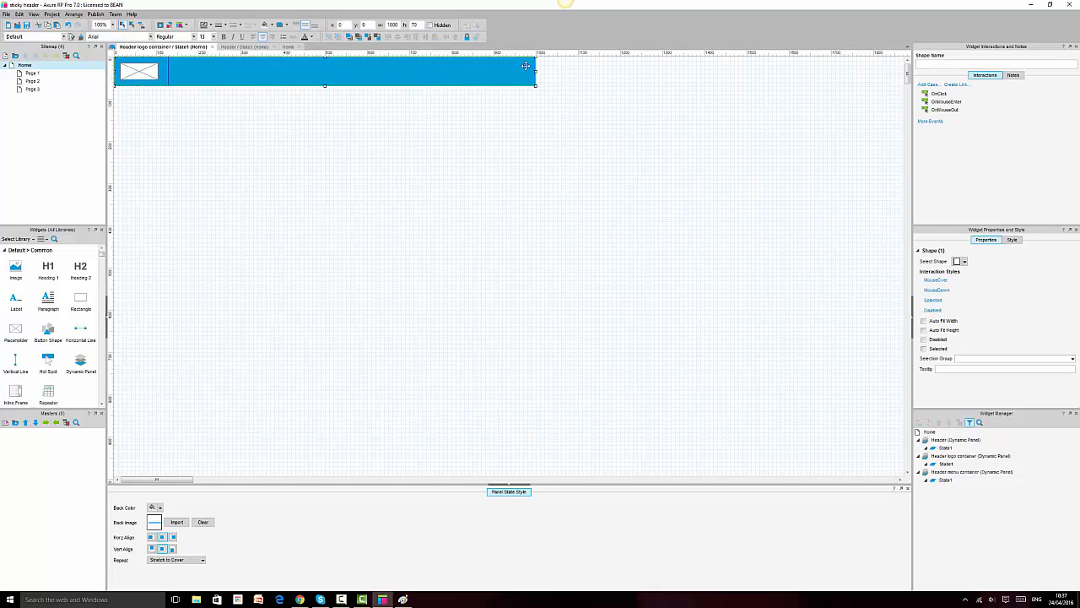
left_click_drag(531, 71, 169, 71)
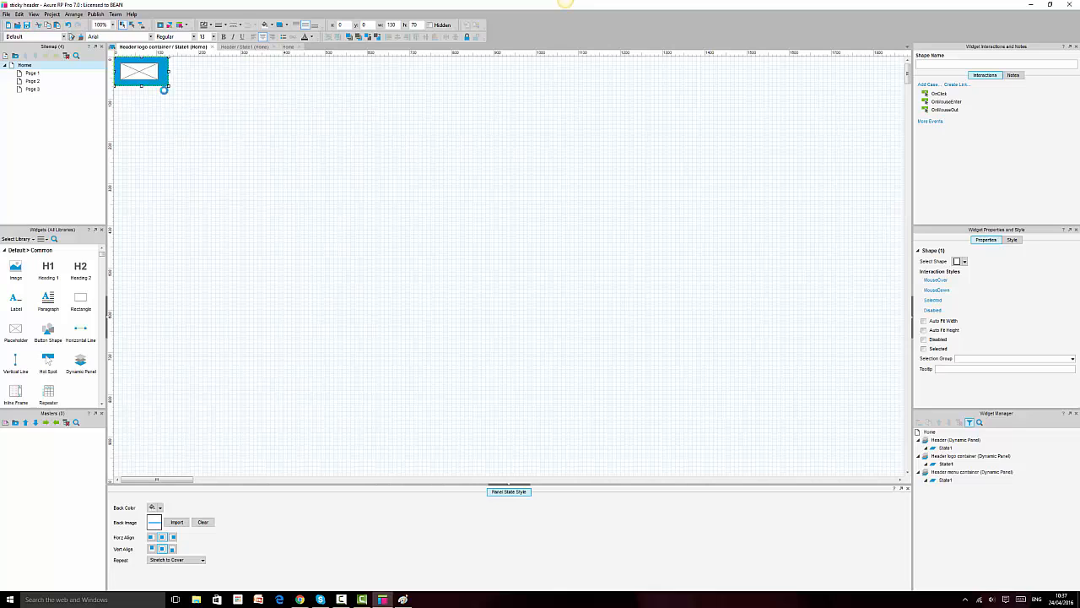
left_click(176, 152)
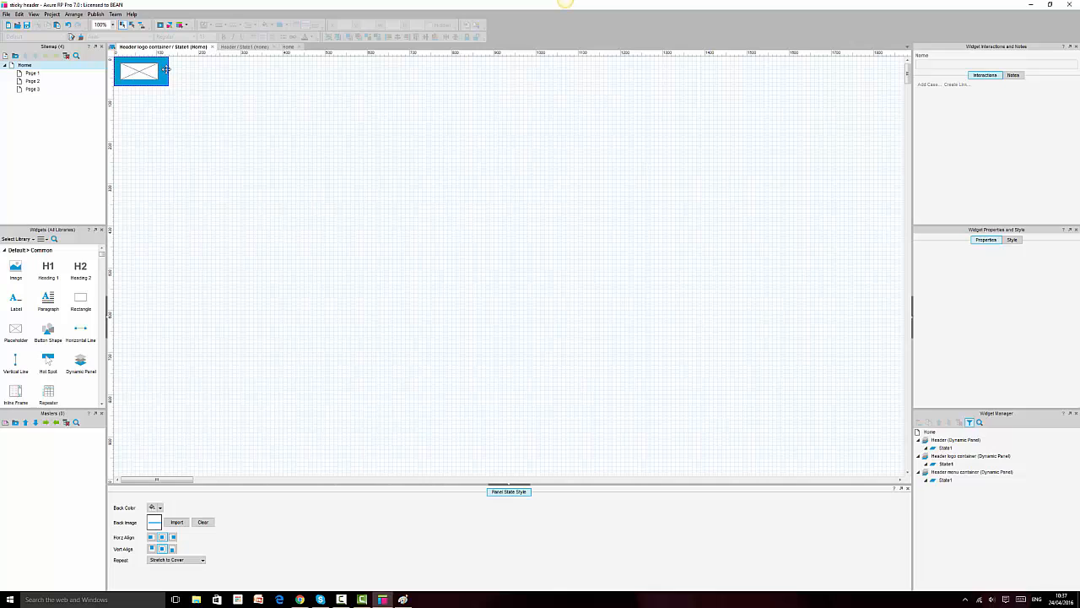
left_click(212, 47)
left_click(151, 48)
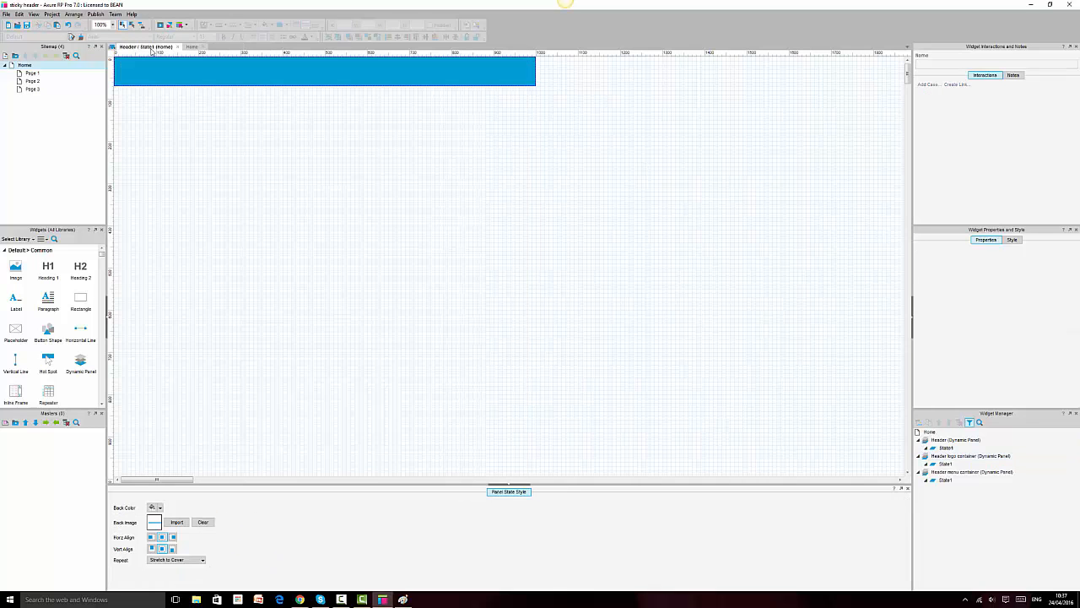
left_click(178, 47)
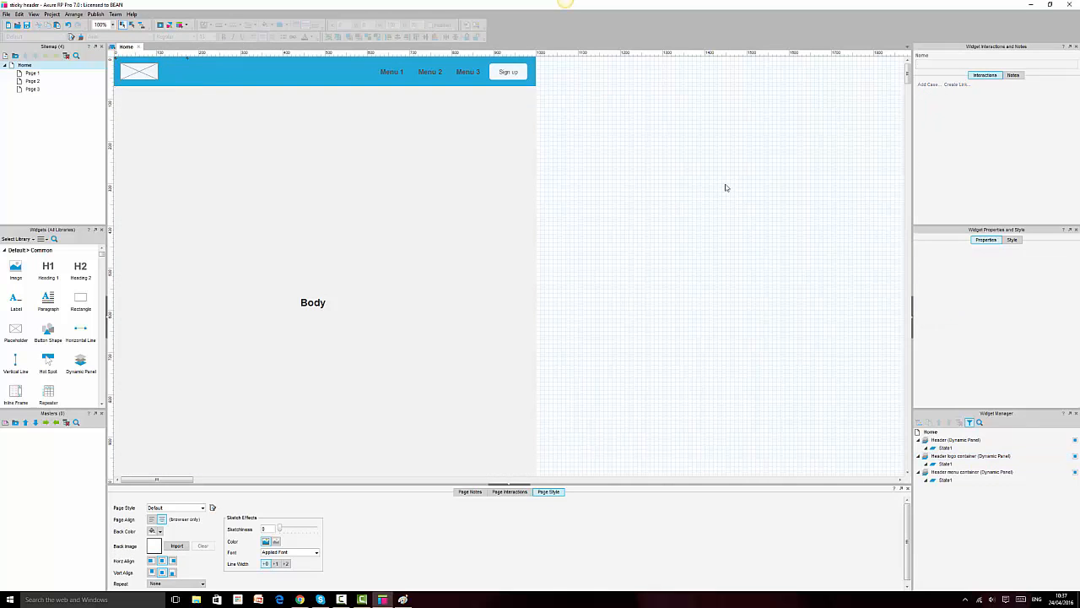
Step: Reload the Chrome prototype preview, now showing Menu 1–3 and Sign up without the logo
left_click(301, 600)
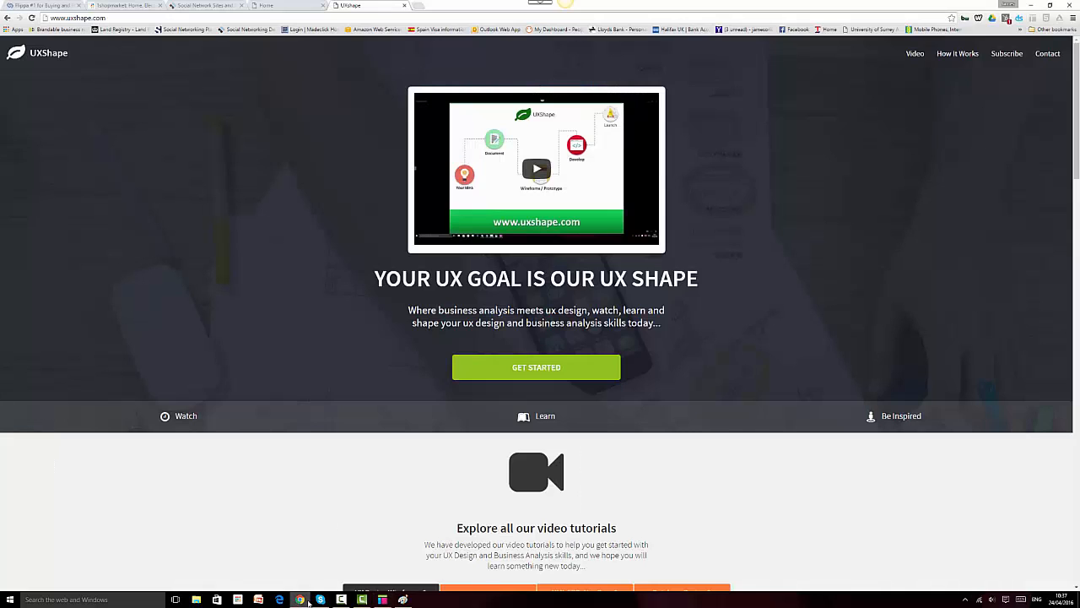
left_click(282, 5)
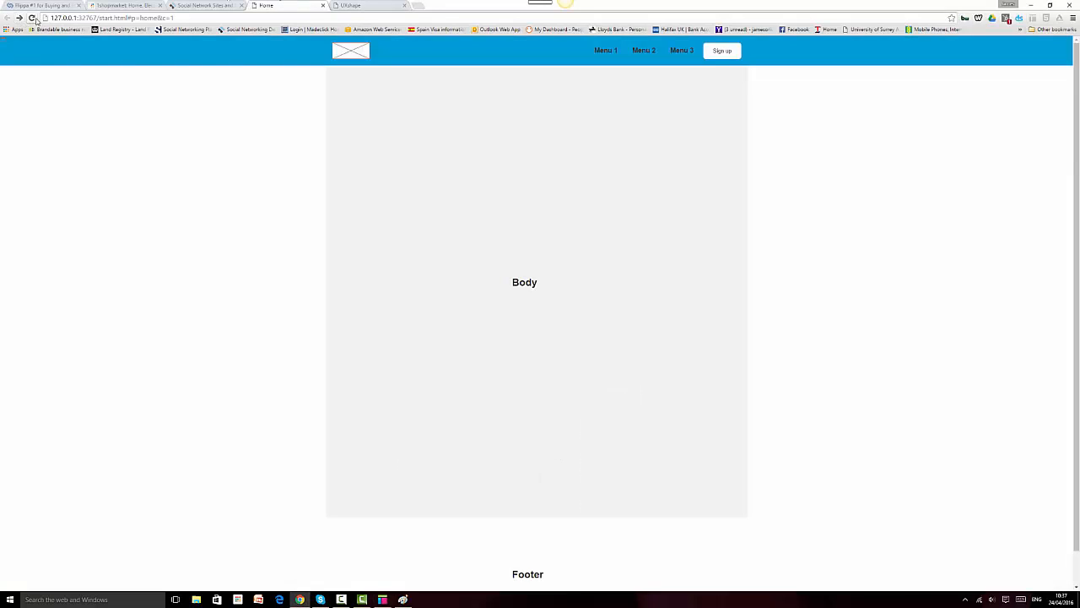
left_click(32, 18)
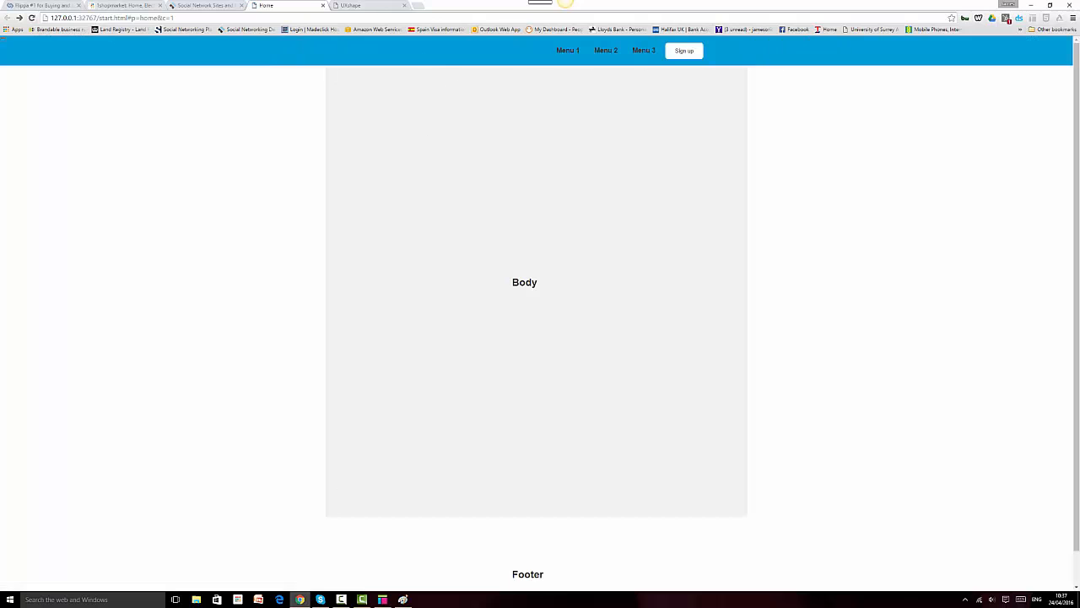
left_click(382, 599)
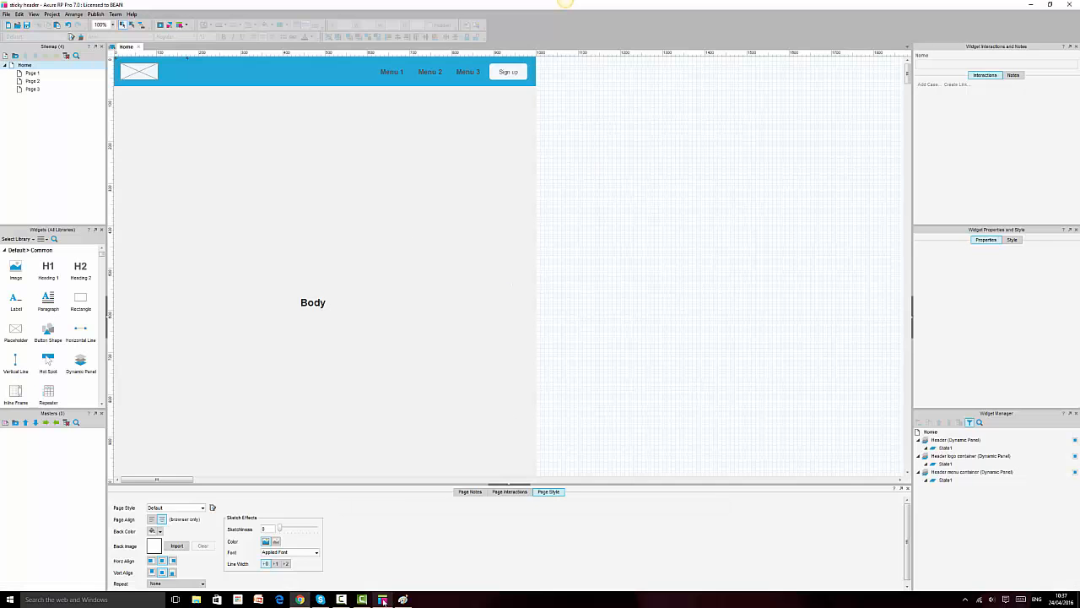
Step: Check the logo container's state, then select the original Header panel
left_click(141, 74)
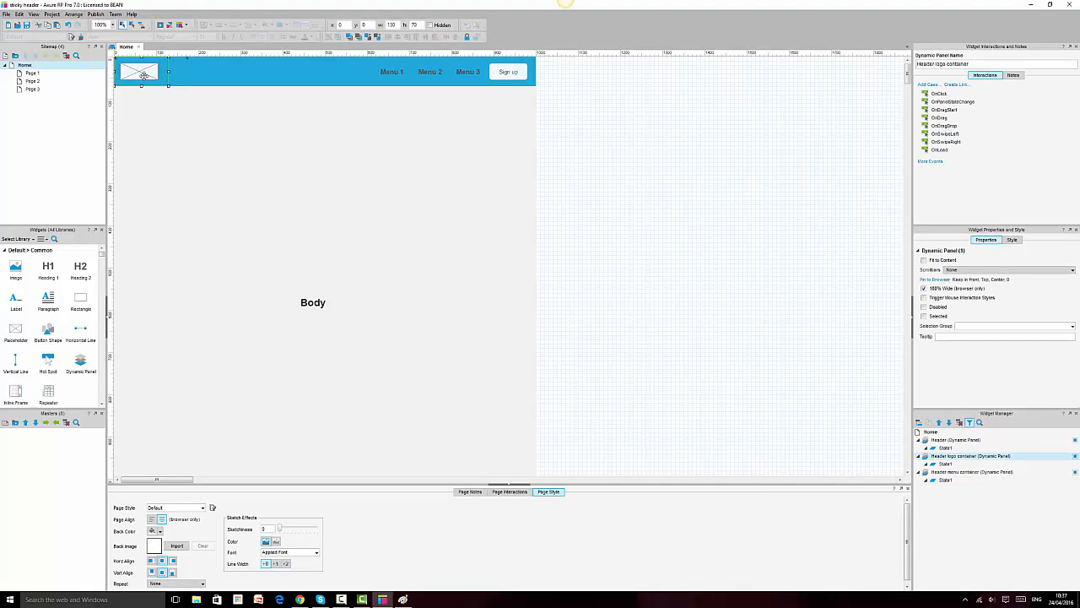
double_click(945, 463)
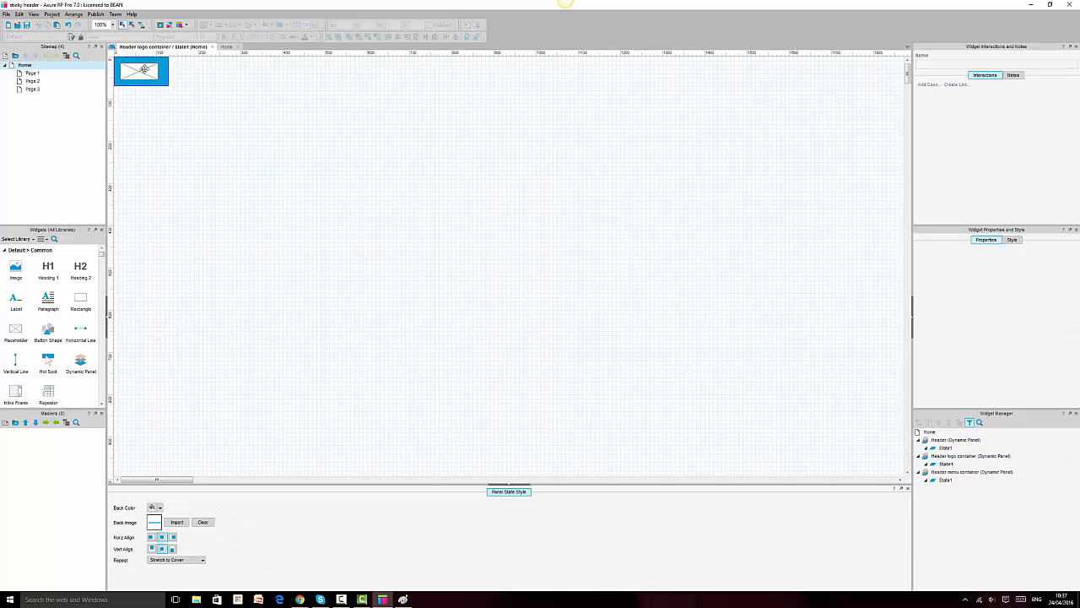
left_click(222, 47)
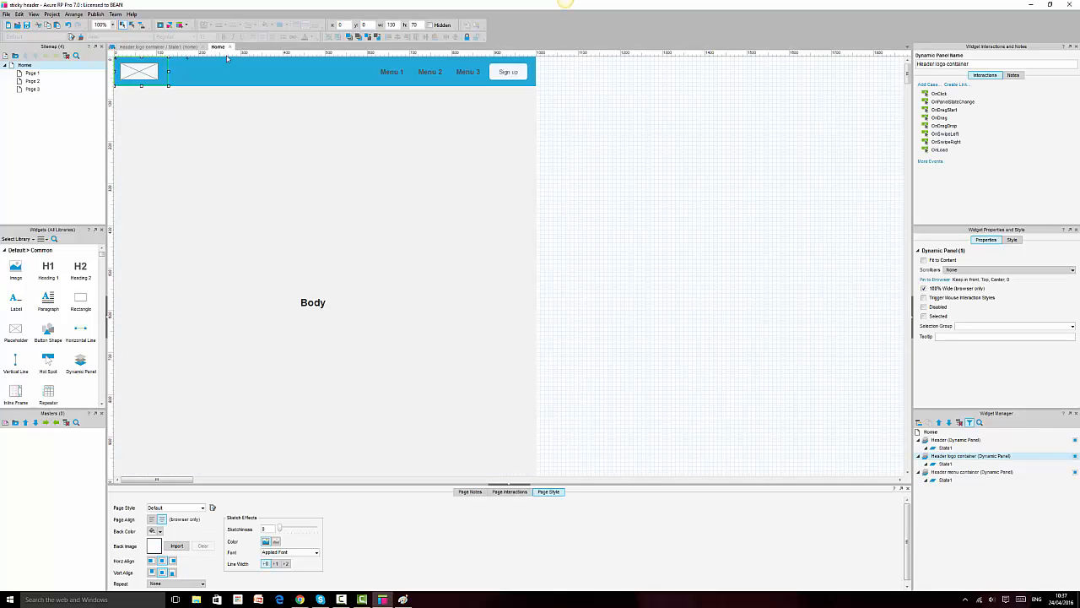
left_click(209, 67)
left_click(185, 70)
left_click(178, 69)
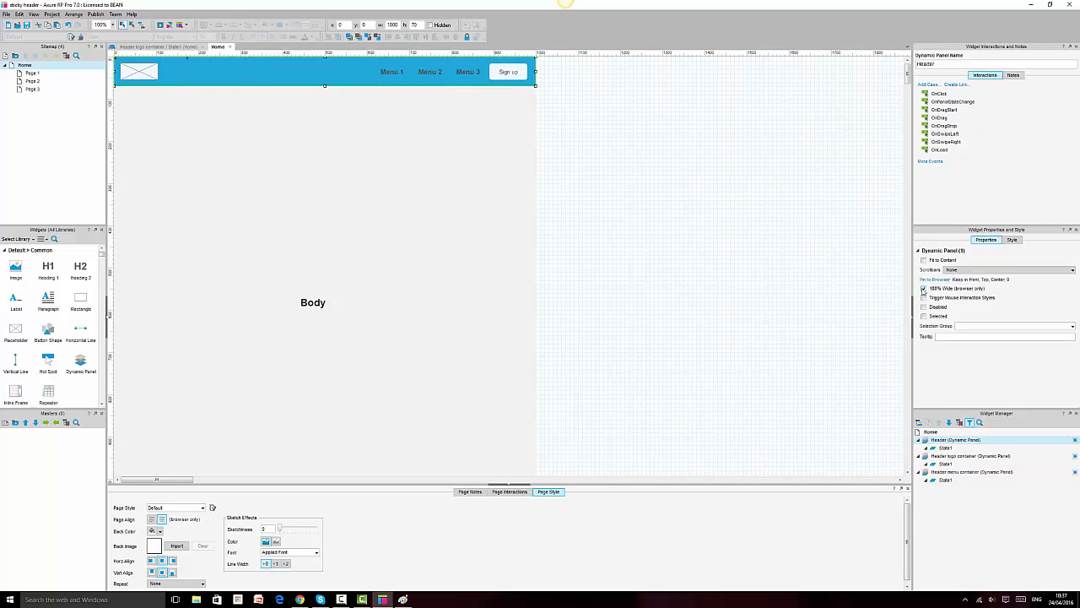
Step: Untick Keep in front in the Header panel's Pin to Browser settings, keeping top centre
left_click(934, 279)
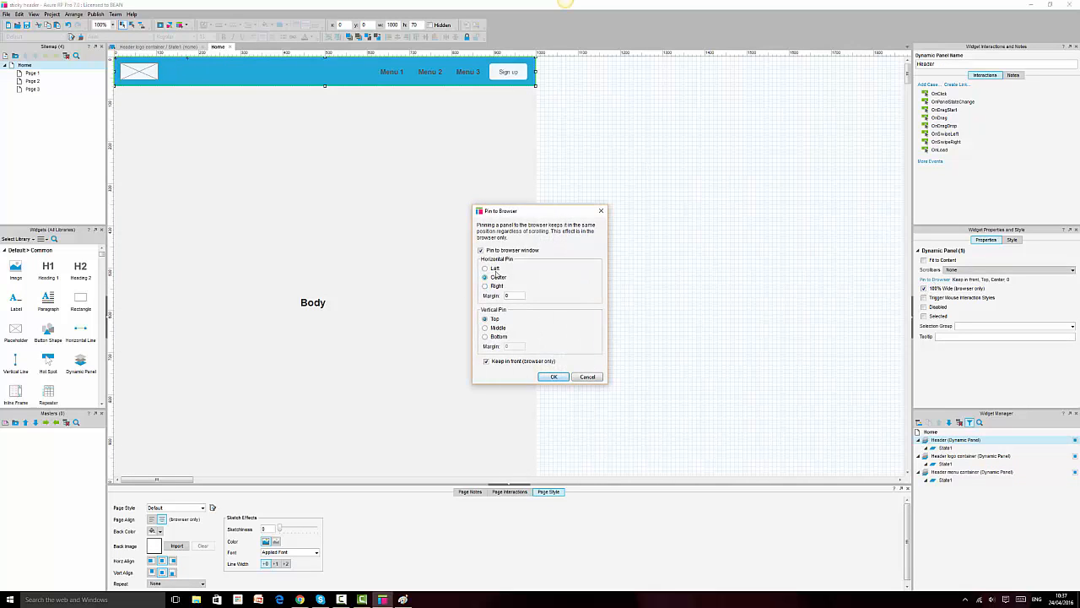
left_click(487, 361)
left_click(552, 376)
Step: Preview the prototype with F5, reload it in Chrome, and return to Axure
key("F5")
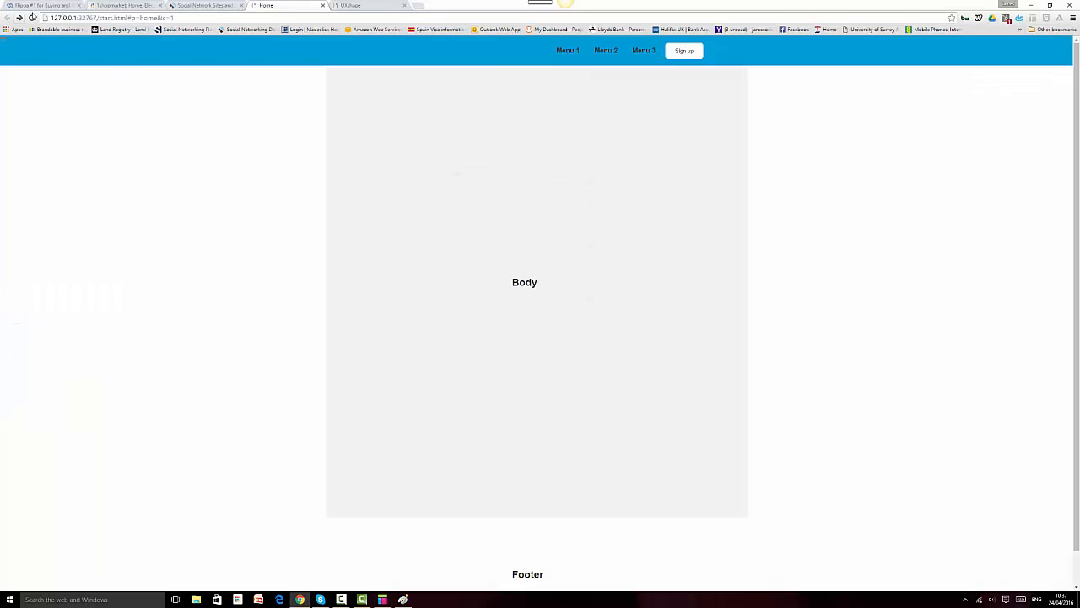
left_click(32, 17)
left_click(382, 599)
left_click(619, 100)
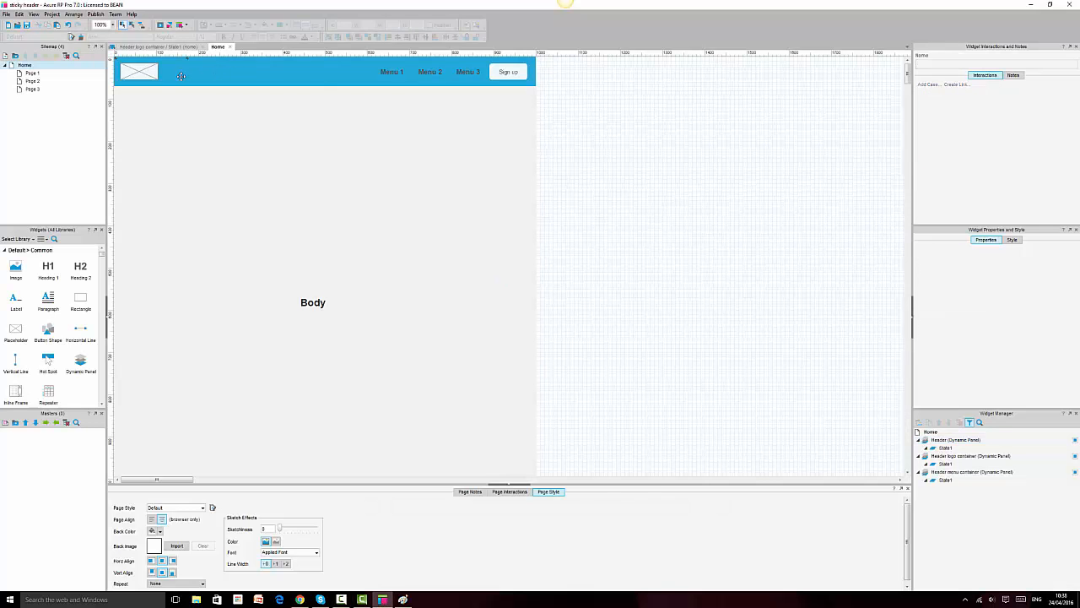
Step: Bring the Header logo container to front and reposition the Header menu container
left_click(179, 74)
left_click(144, 69)
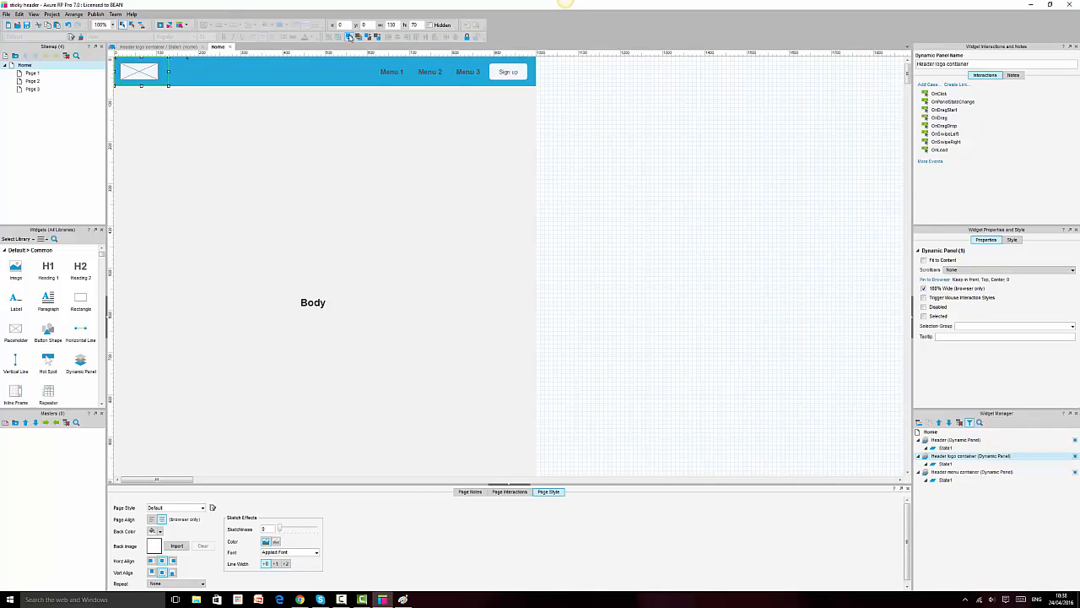
left_click(349, 37)
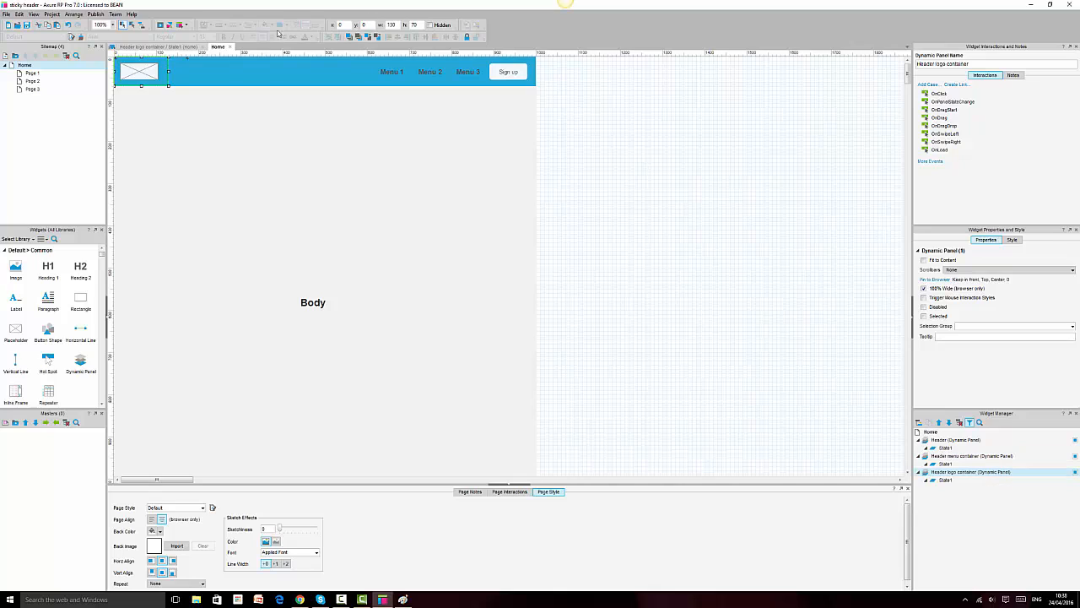
left_click(266, 71)
left_click_drag(183, 72, 317, 74)
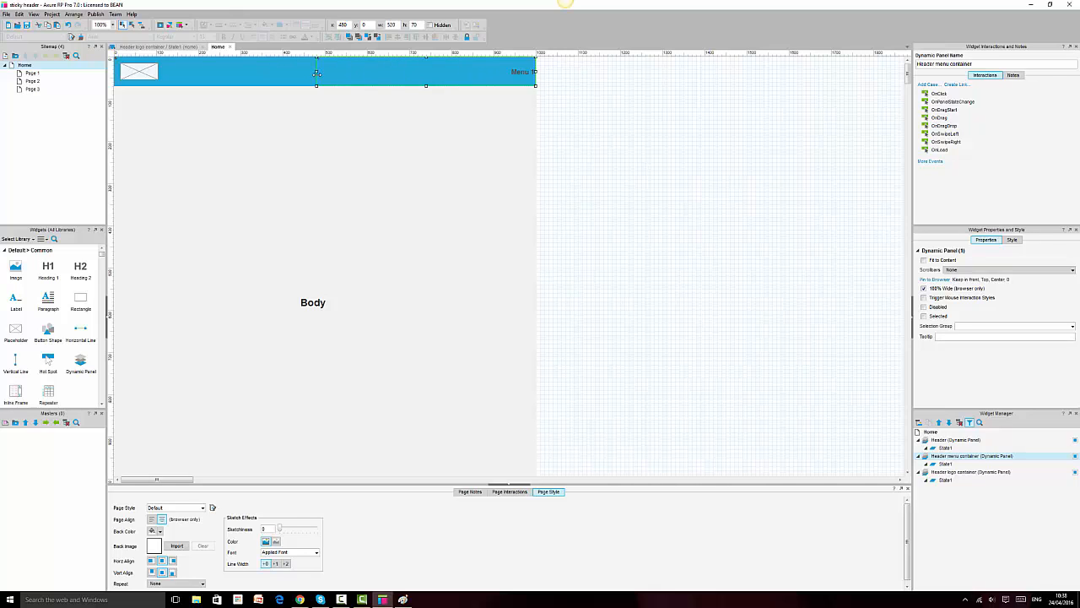
Step: Move Menu 1–3 and Sign up left and narrow the blue background to 540 wide
double_click(944, 464)
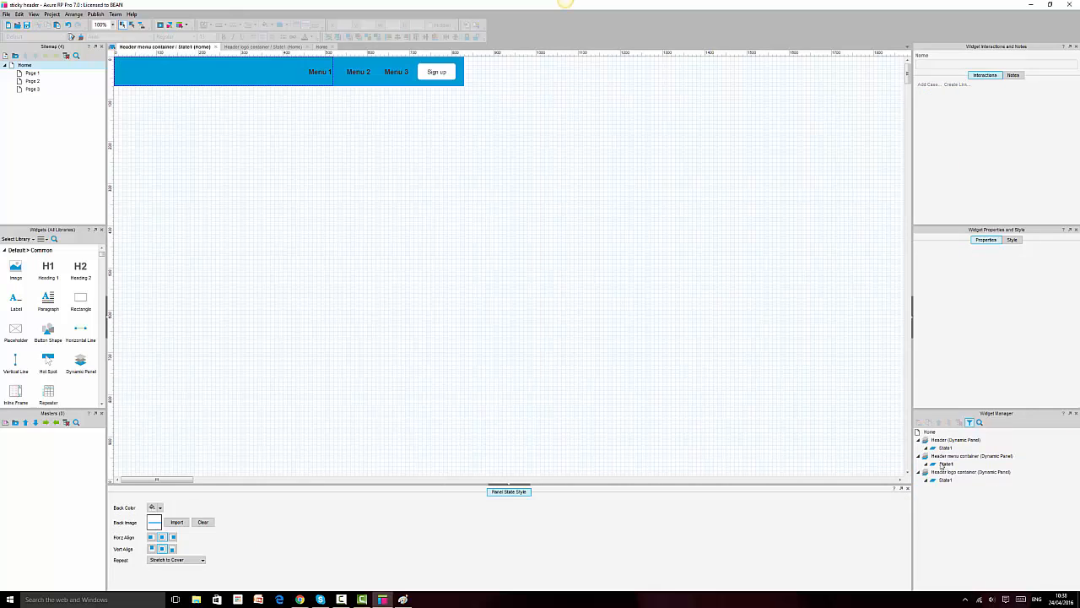
key("ctrl+a")
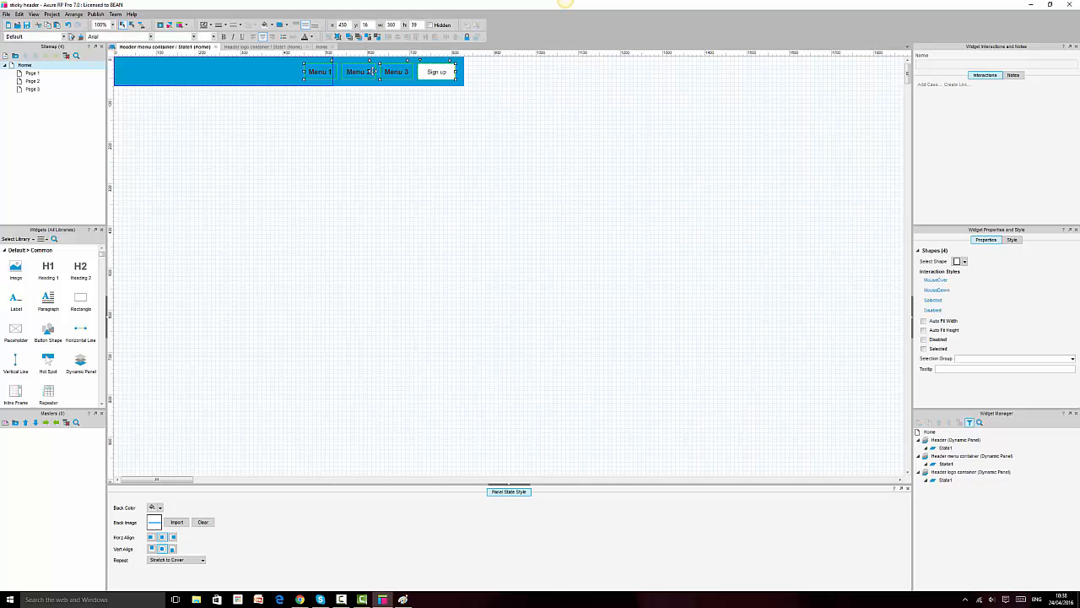
left_click(459, 74)
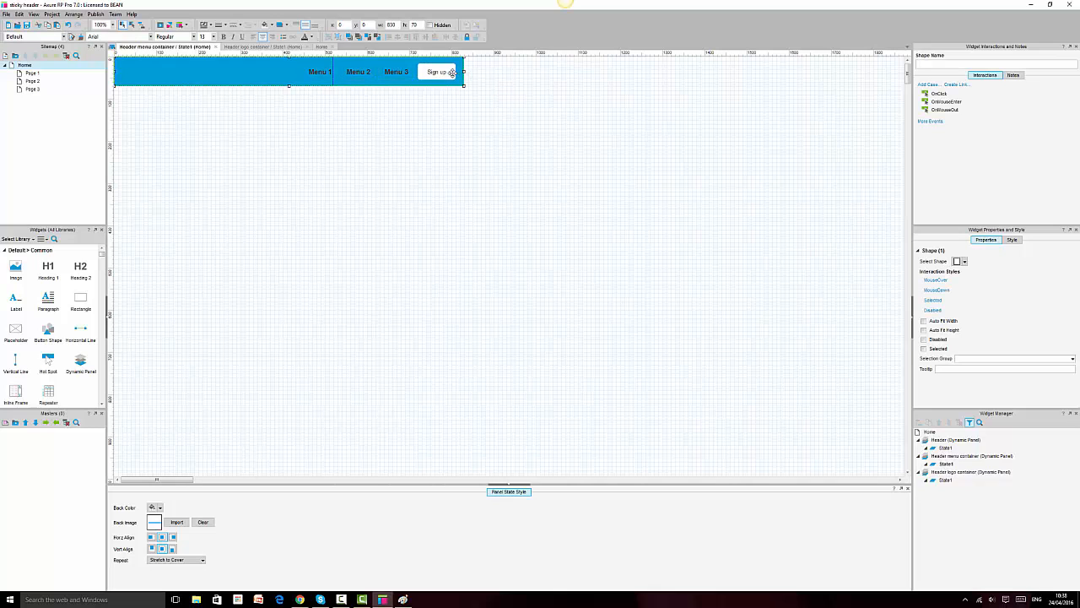
key("ctrl+a")
left_click_drag(439, 72, 310, 74)
left_click(443, 75)
left_click_drag(464, 71, 334, 71)
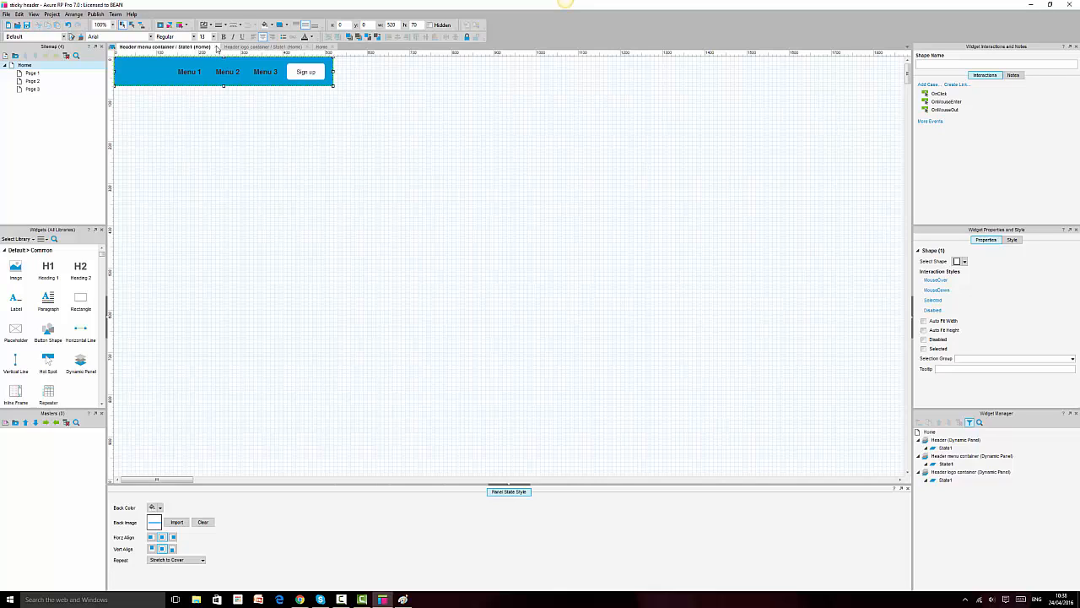
left_click(217, 47)
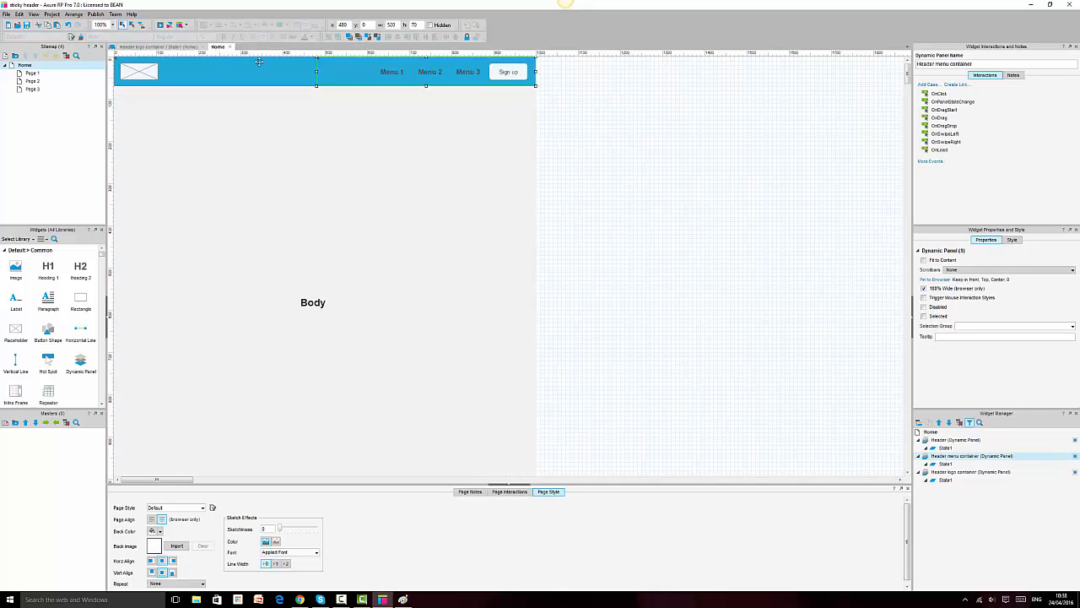
left_click(288, 72)
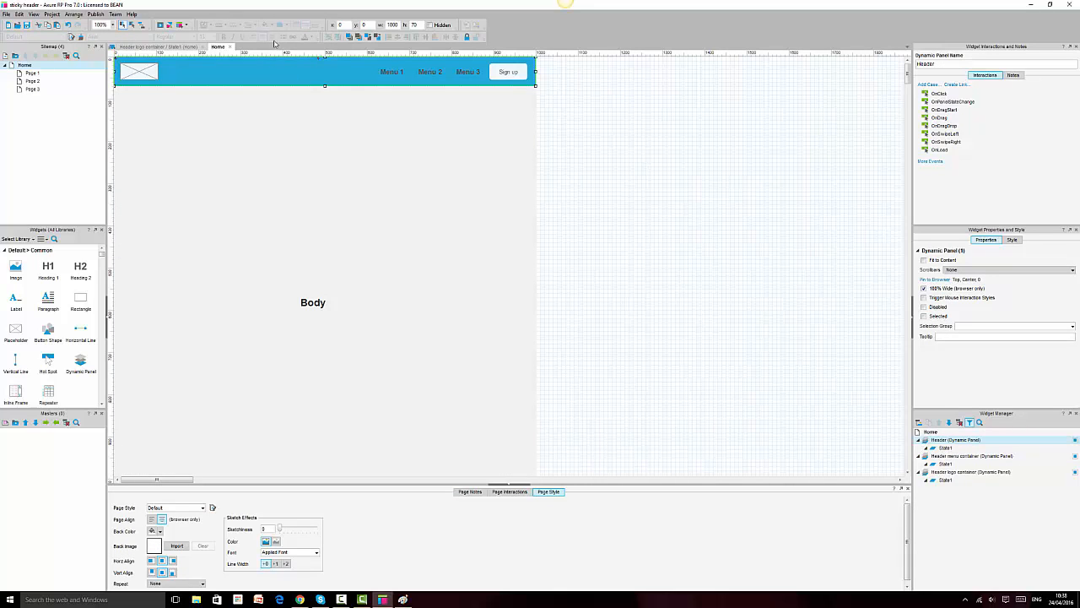
Step: Fill the full-width Header State1 background rectangle with dark grey instead of blue
double_click(940, 452)
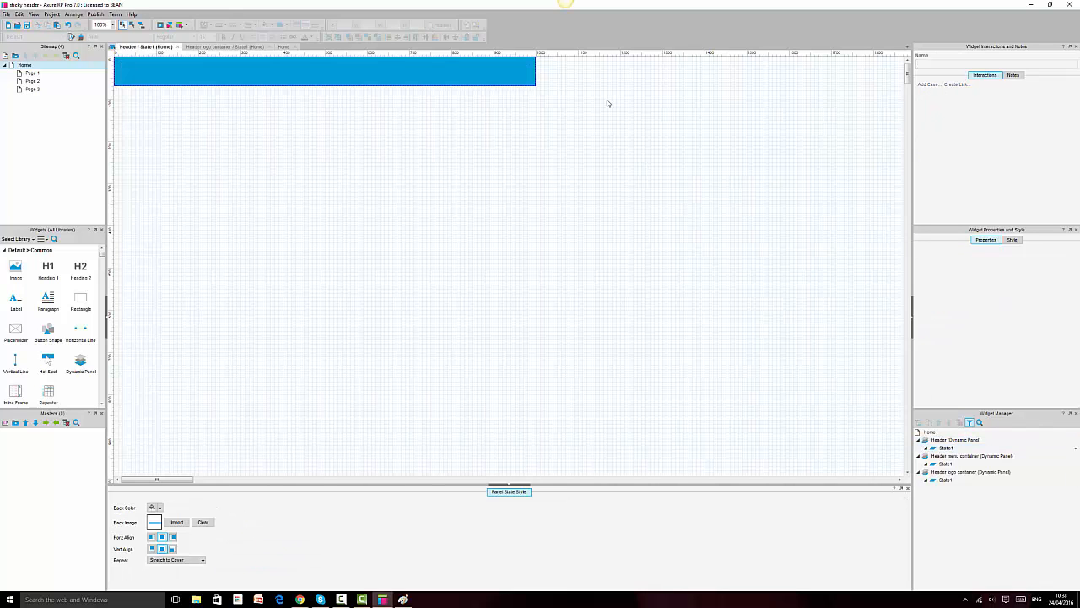
left_click(263, 73)
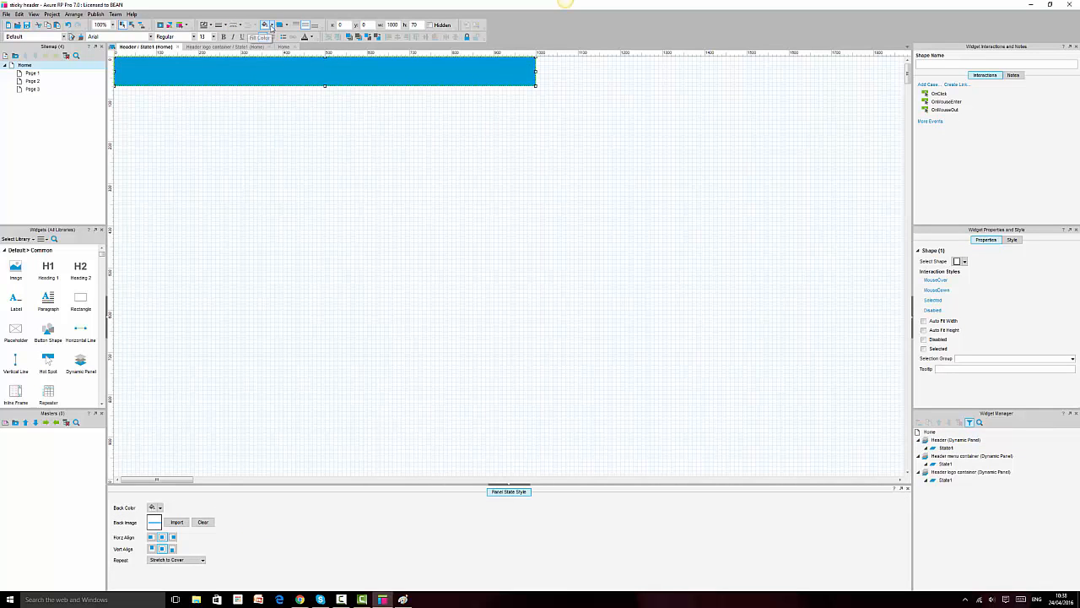
left_click(272, 25)
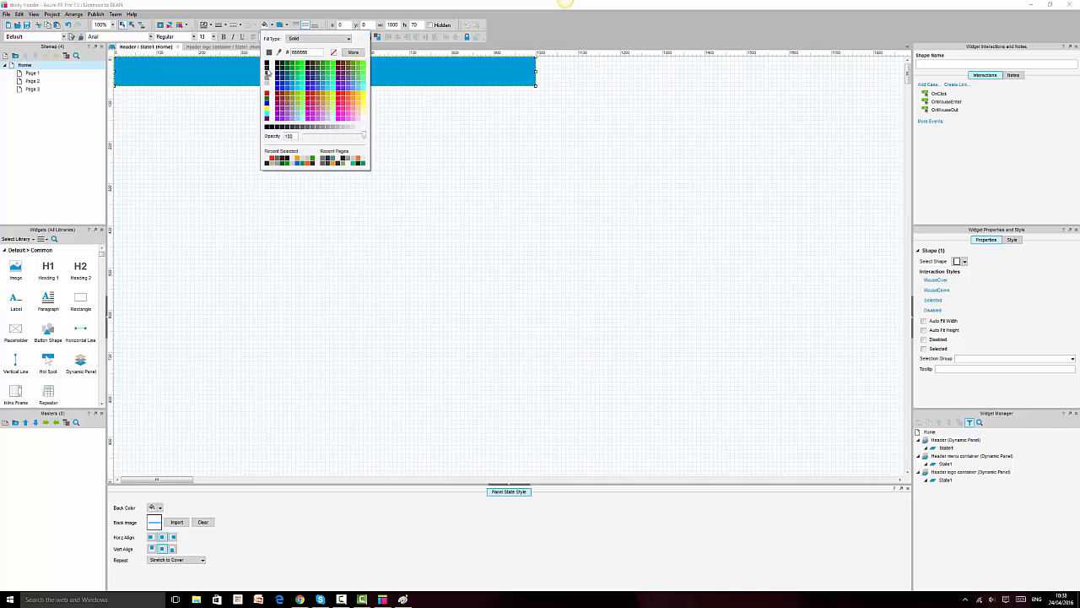
left_click(267, 67)
left_click(483, 184)
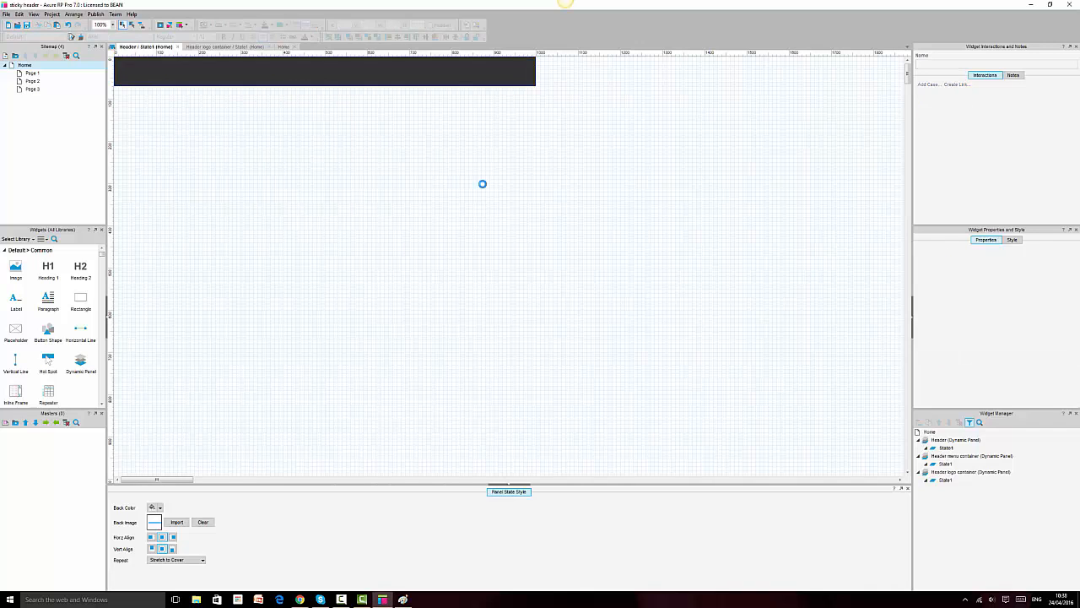
left_click(177, 48)
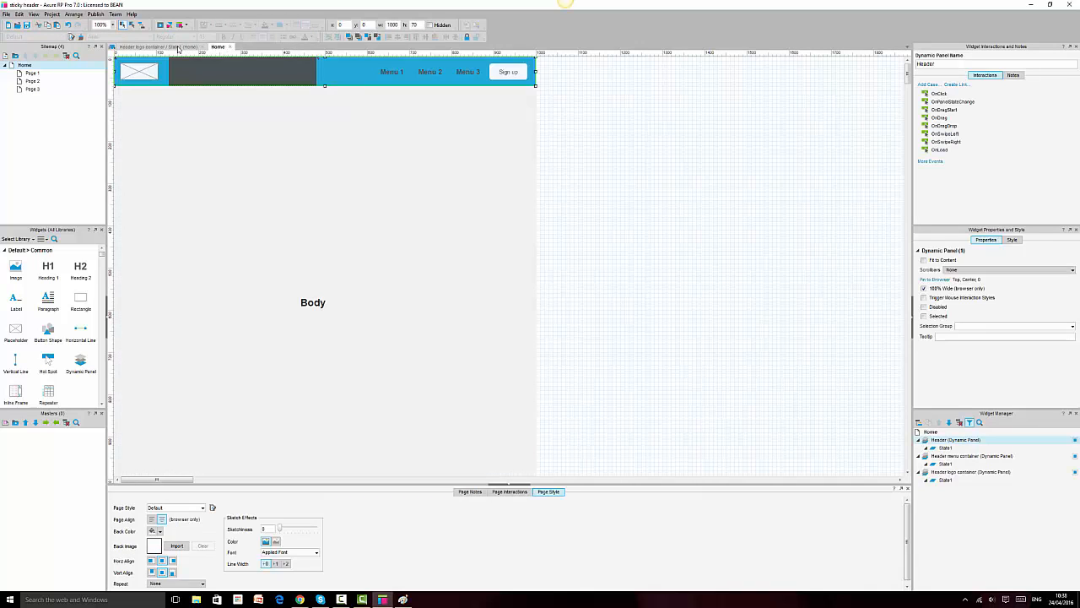
Step: Pin the Header logo container to the browser's top left
left_click(755, 186)
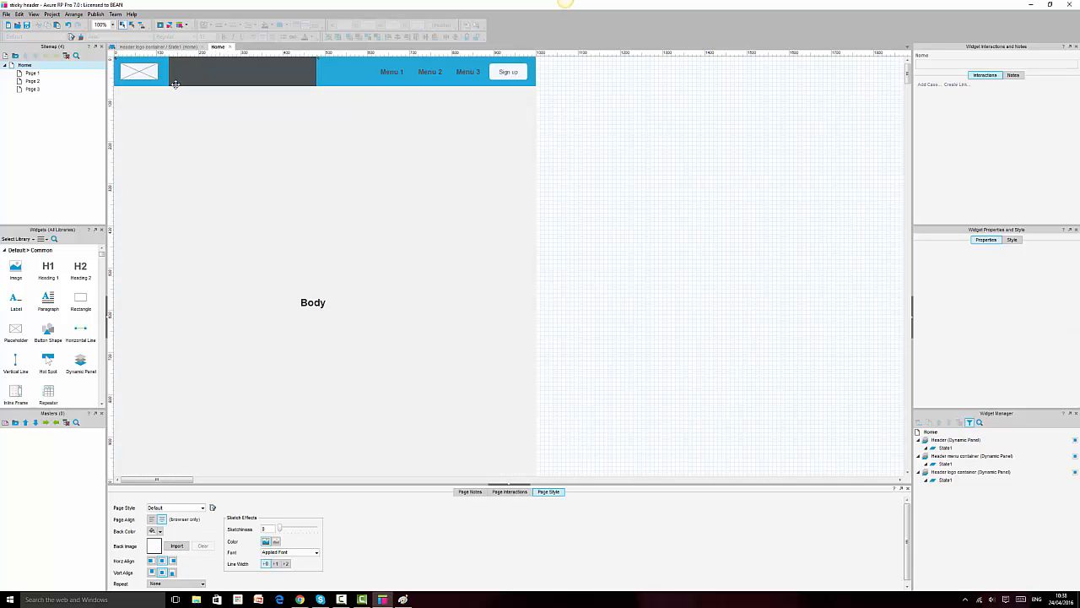
left_click(135, 67)
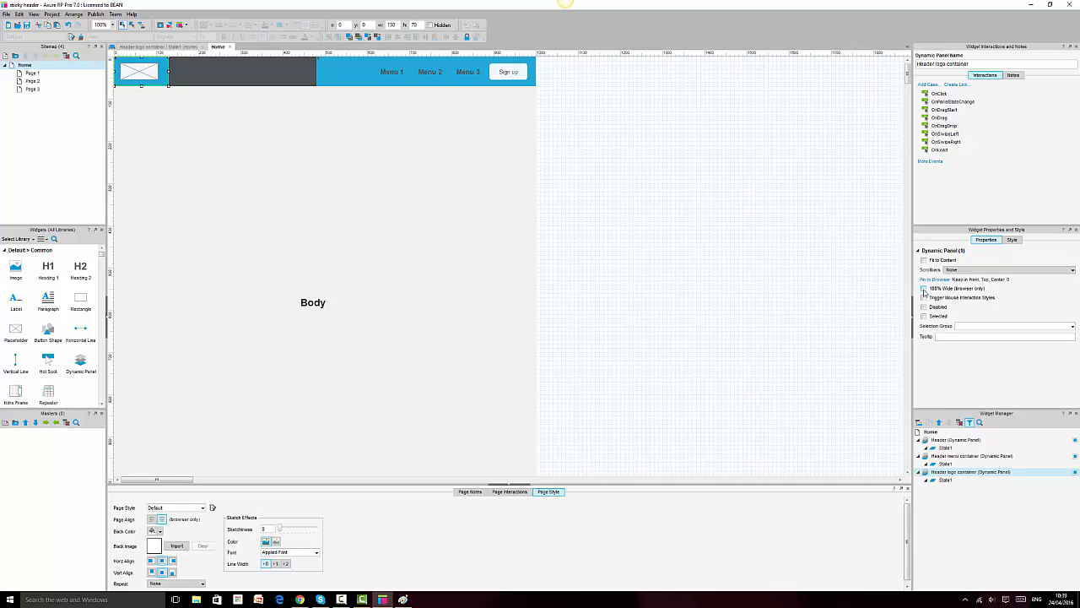
left_click(938, 282)
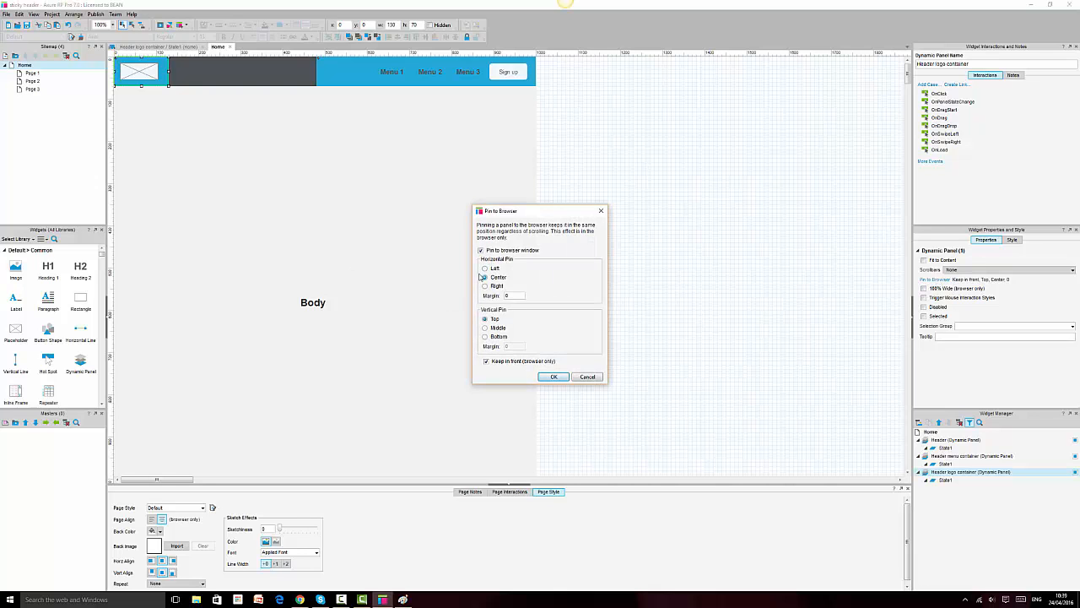
left_click(486, 268)
left_click(554, 378)
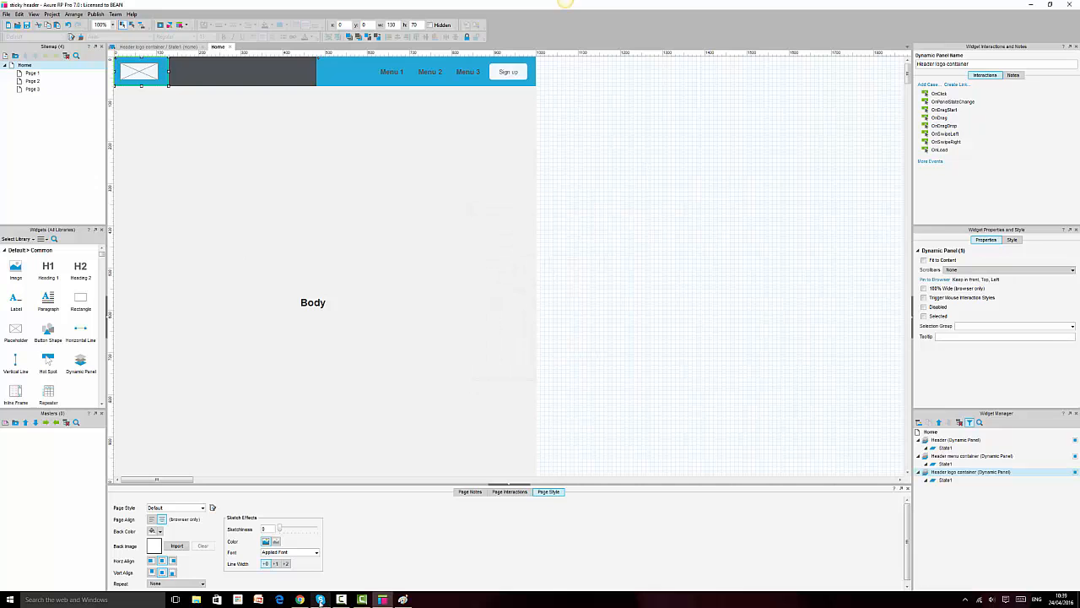
Step: Pin the Header menu container top right without 100% Wide, then reload the Chrome preview
left_click(362, 75)
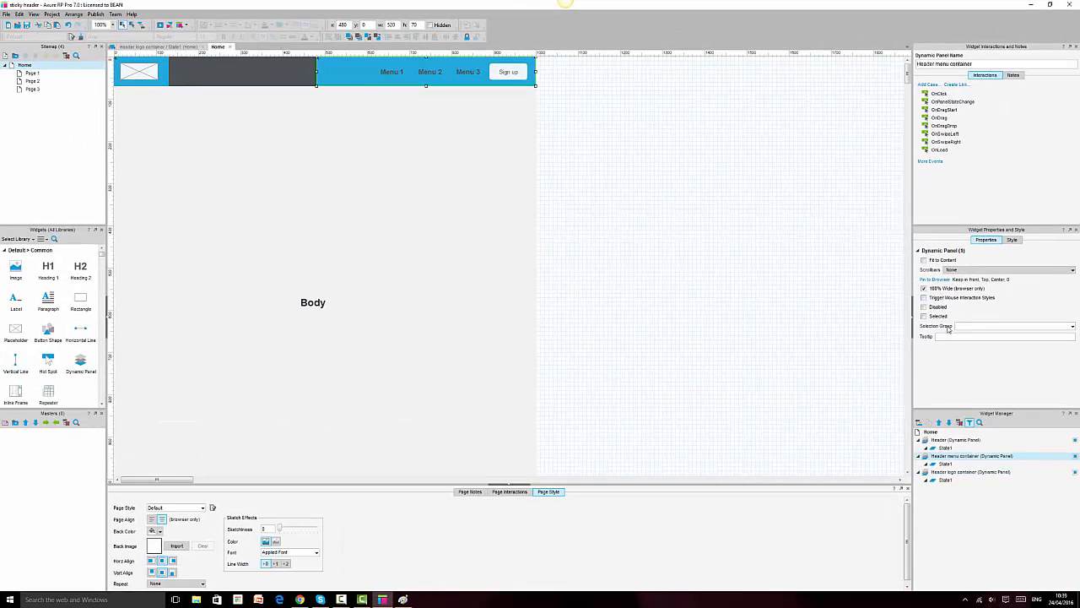
left_click(933, 279)
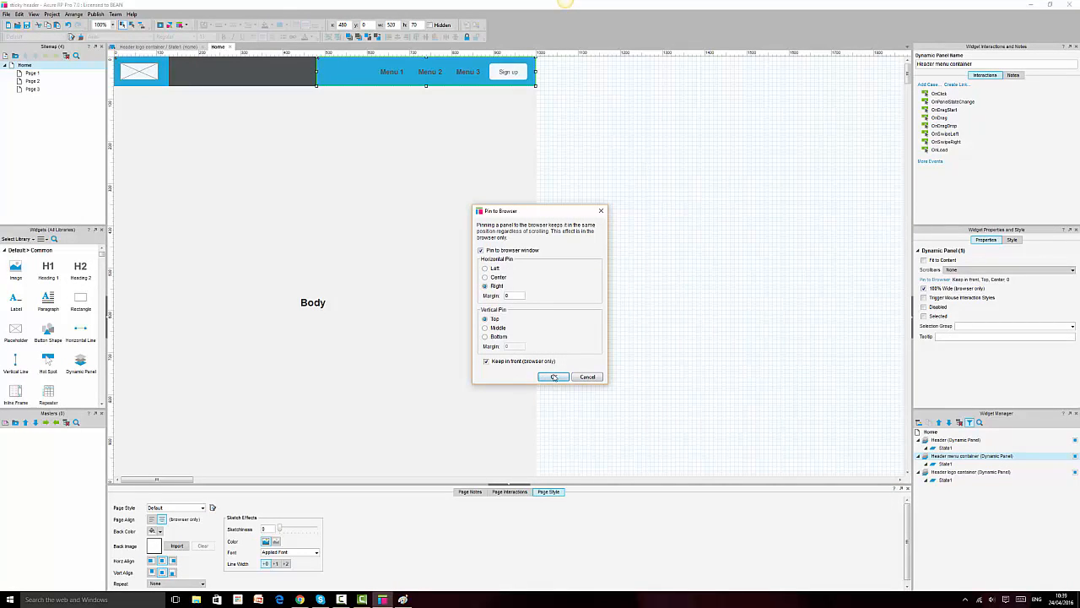
left_click(553, 377)
left_click(924, 289)
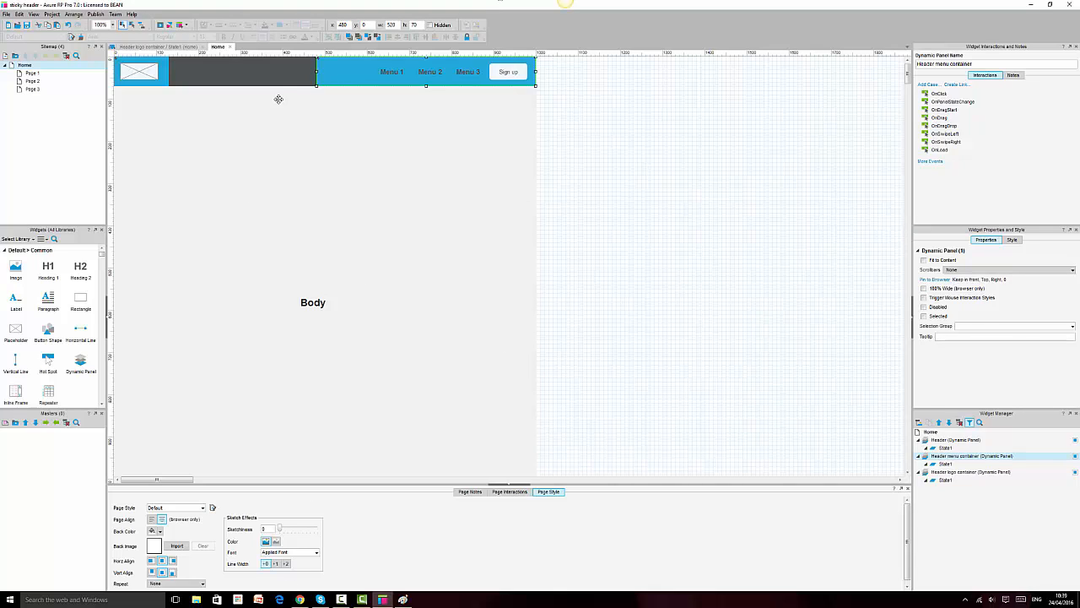
left_click(277, 70)
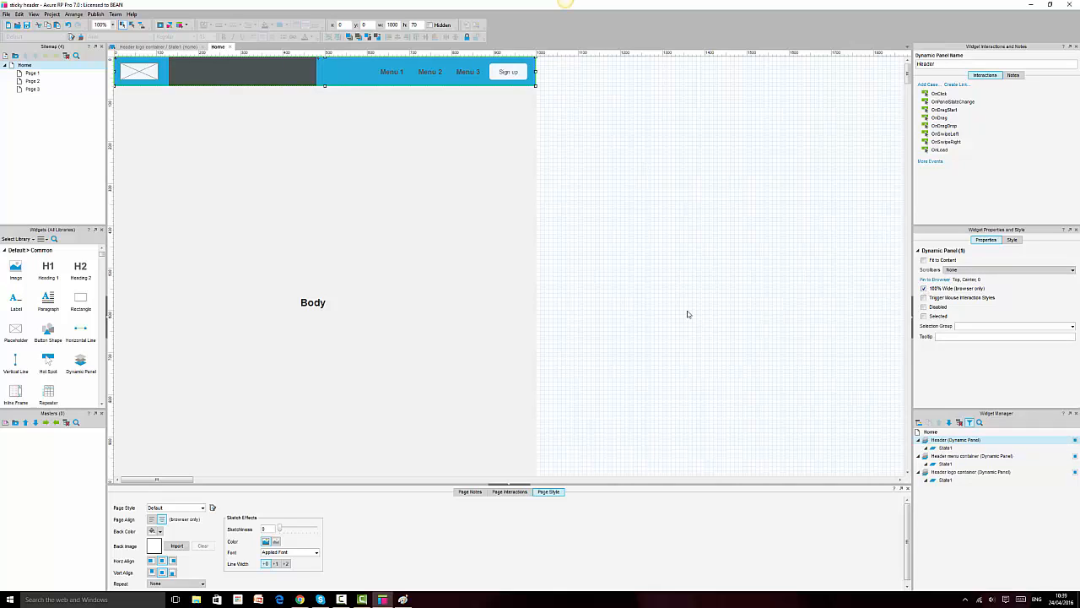
left_click(299, 599)
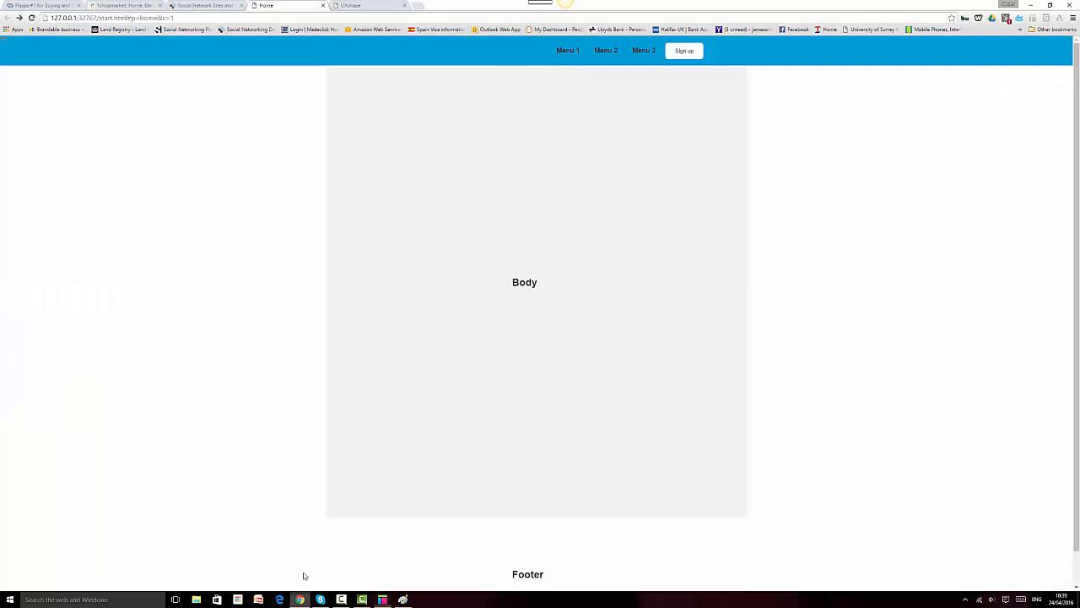
left_click(31, 18)
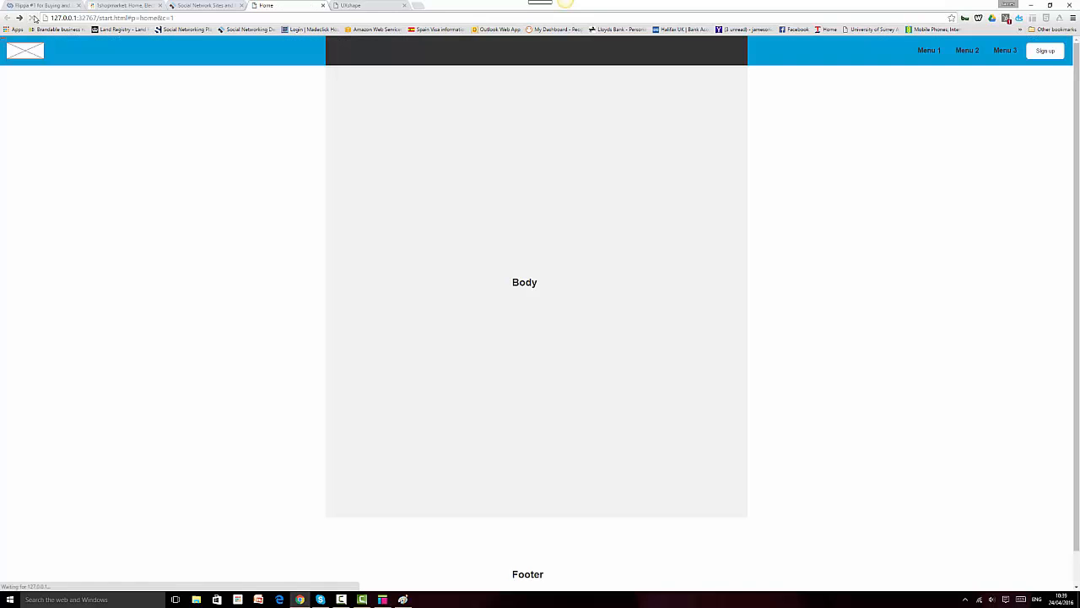
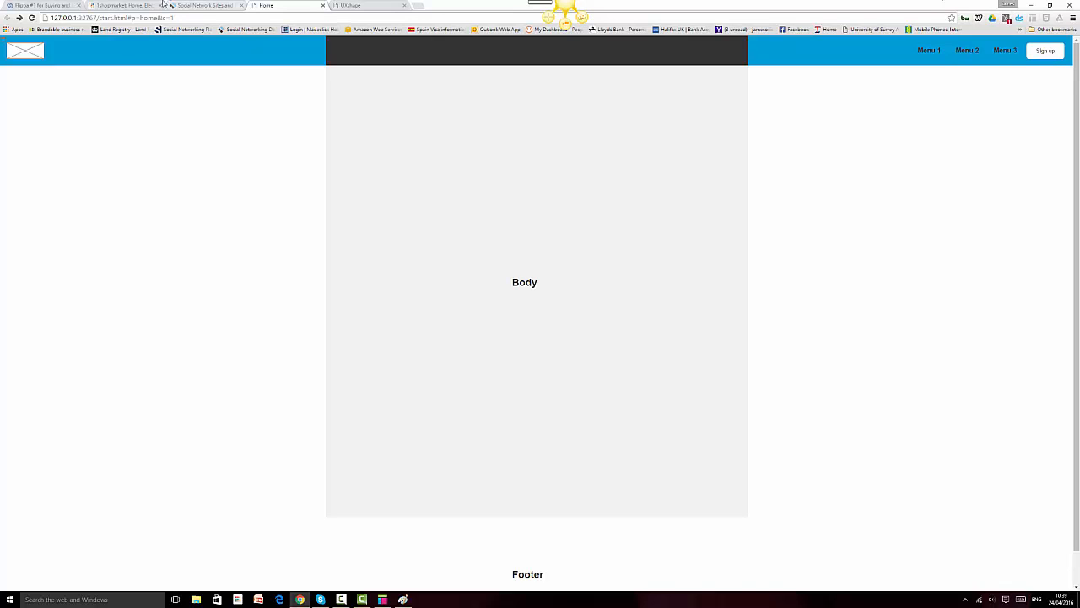
Step: Browse the Flippa, 1shopmarket and UXShape example tabs, then go back to the prototype Home tab
left_click(37, 5)
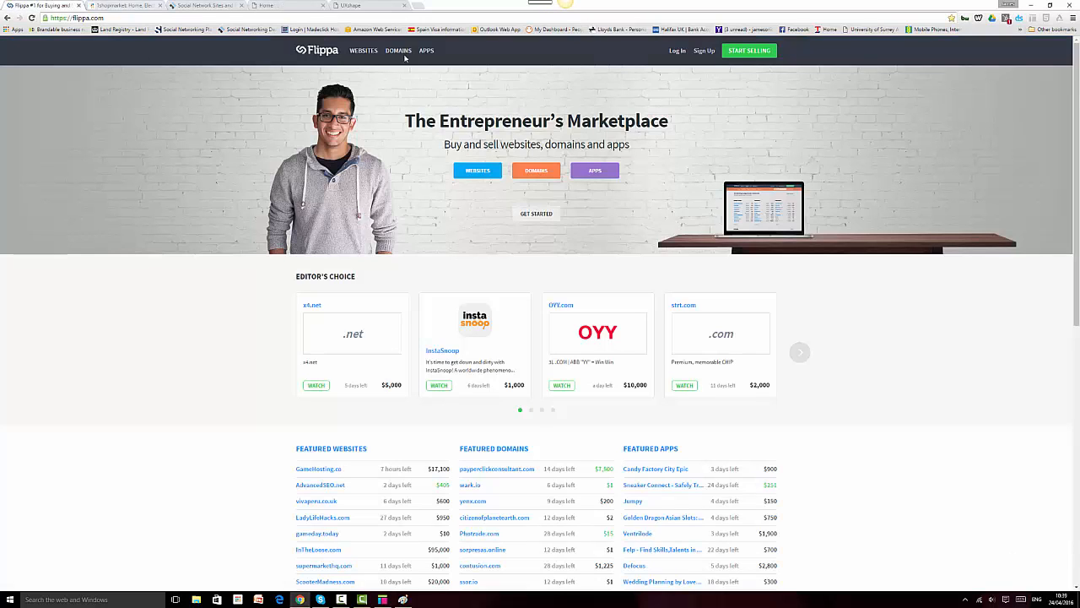
left_click(125, 6)
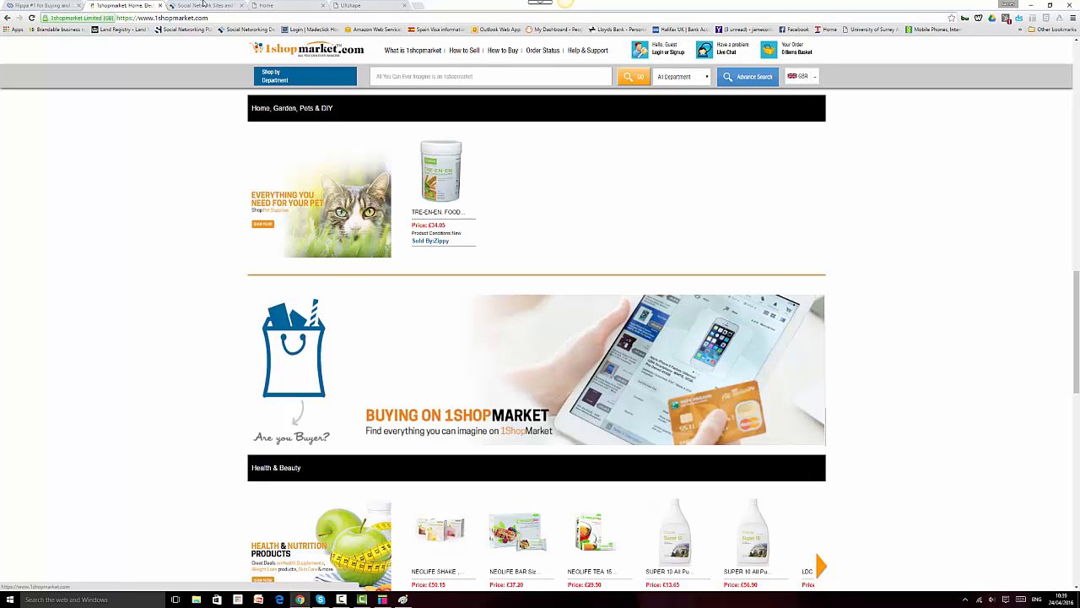
left_click(361, 5)
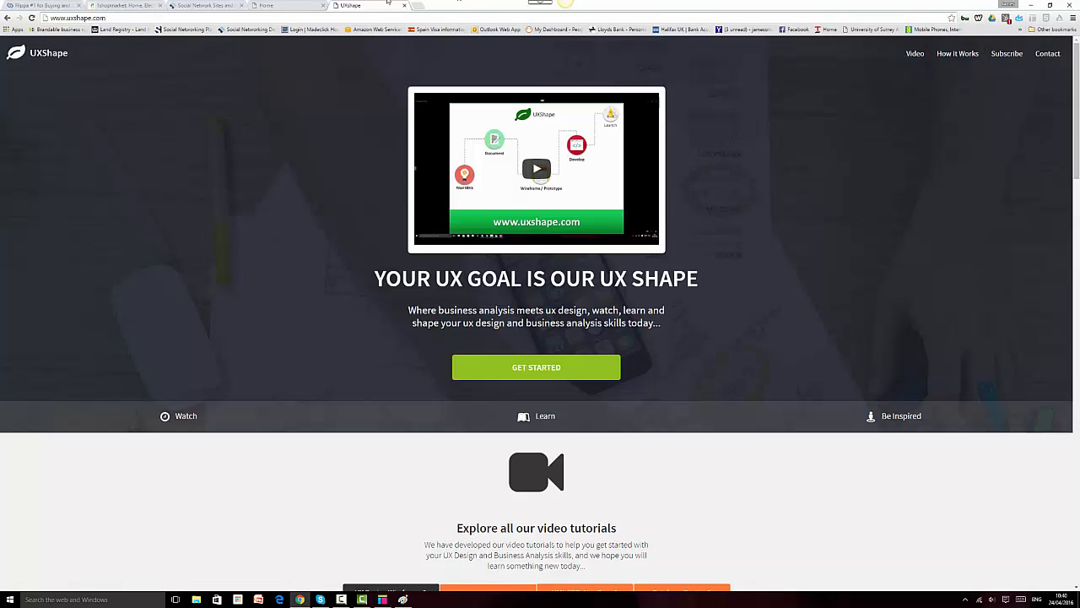
left_click(277, 5)
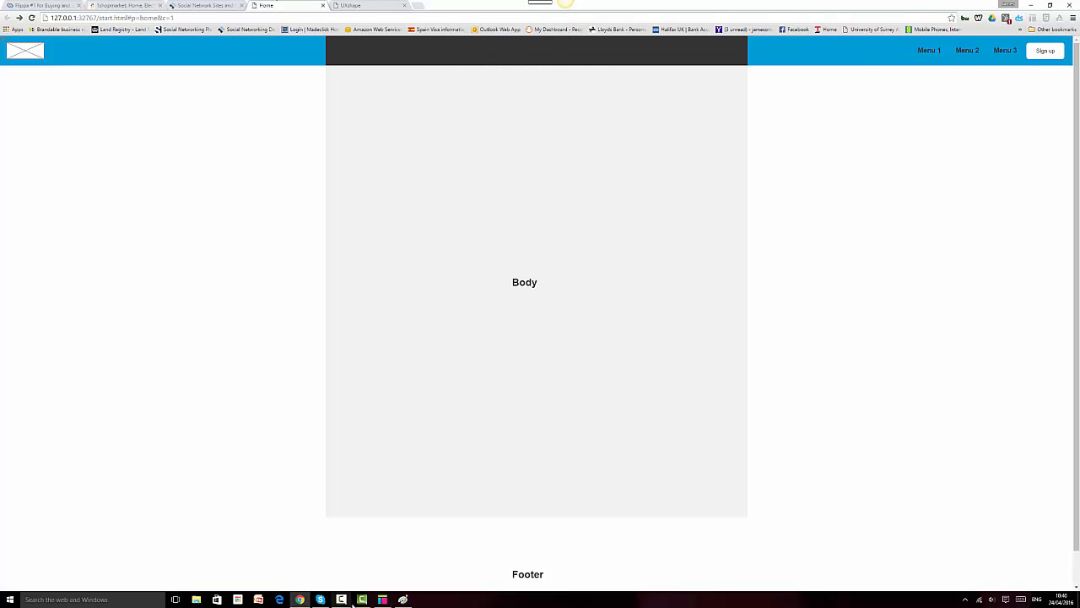
left_click(386, 599)
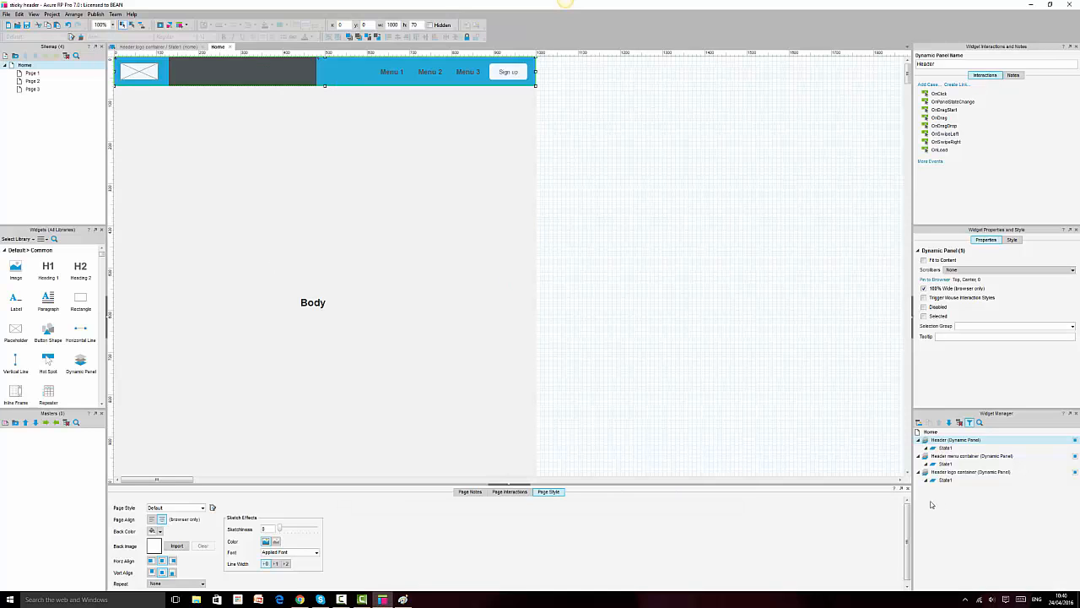
Step: Inspect the fill colours of the Header state's dark bar and the logo container's image
double_click(946, 450)
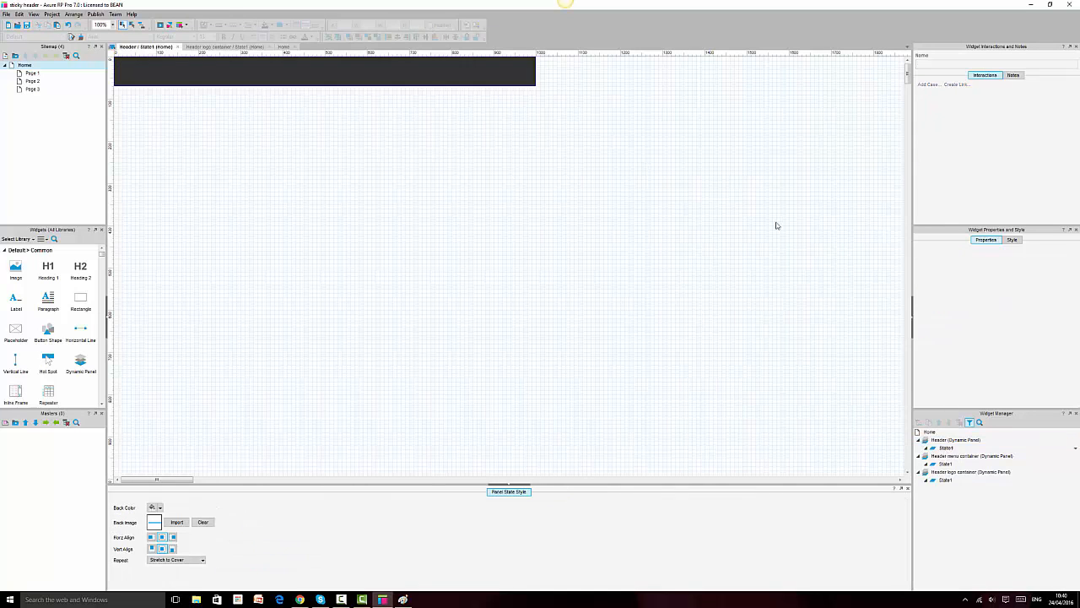
left_click(270, 67)
left_click(273, 25)
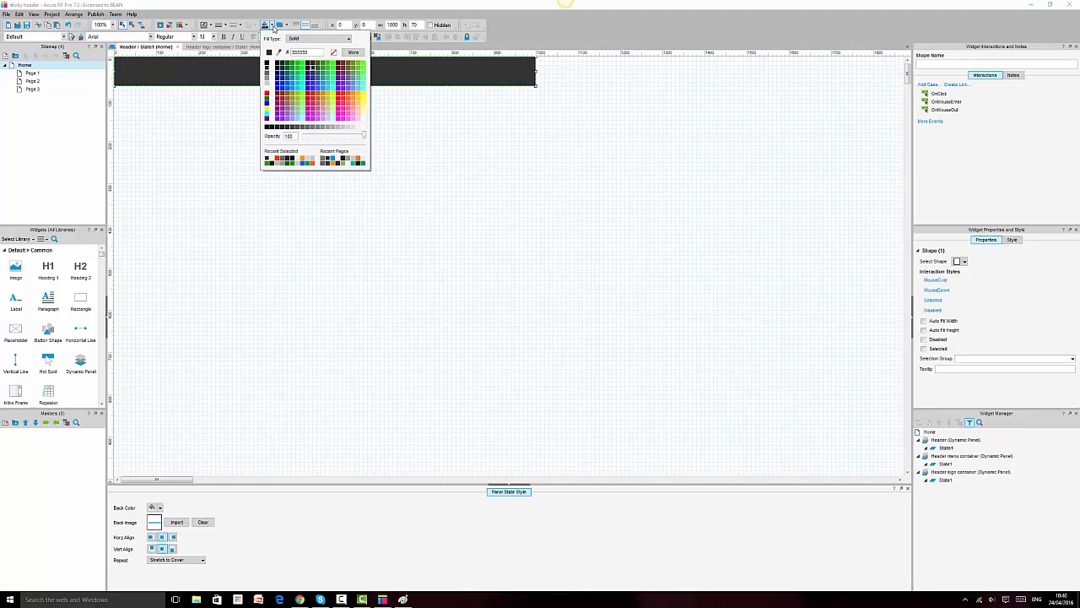
left_click(255, 110)
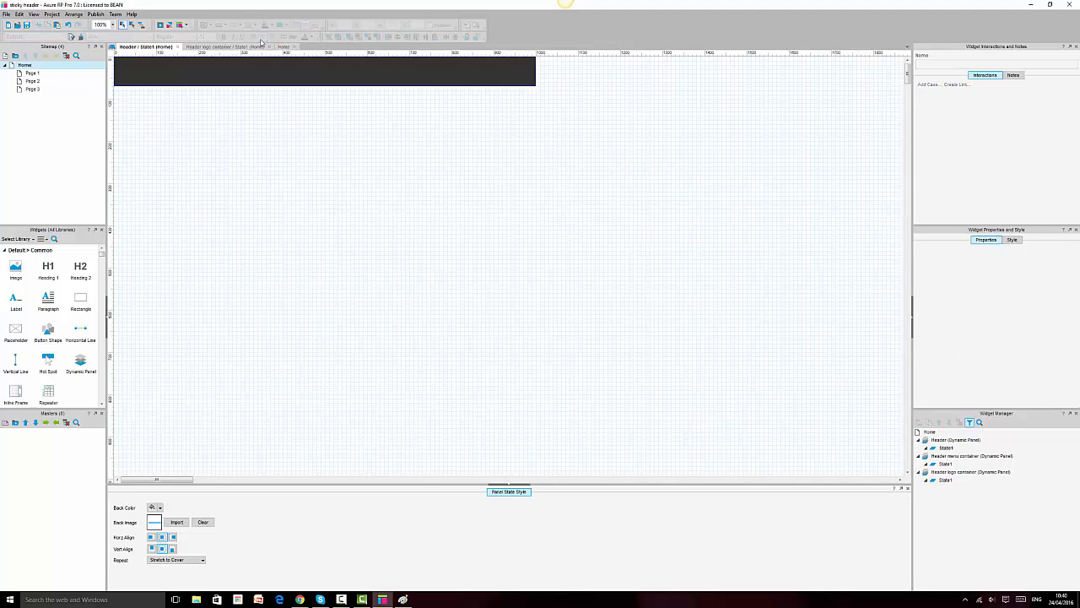
left_click(206, 49)
left_click(160, 71)
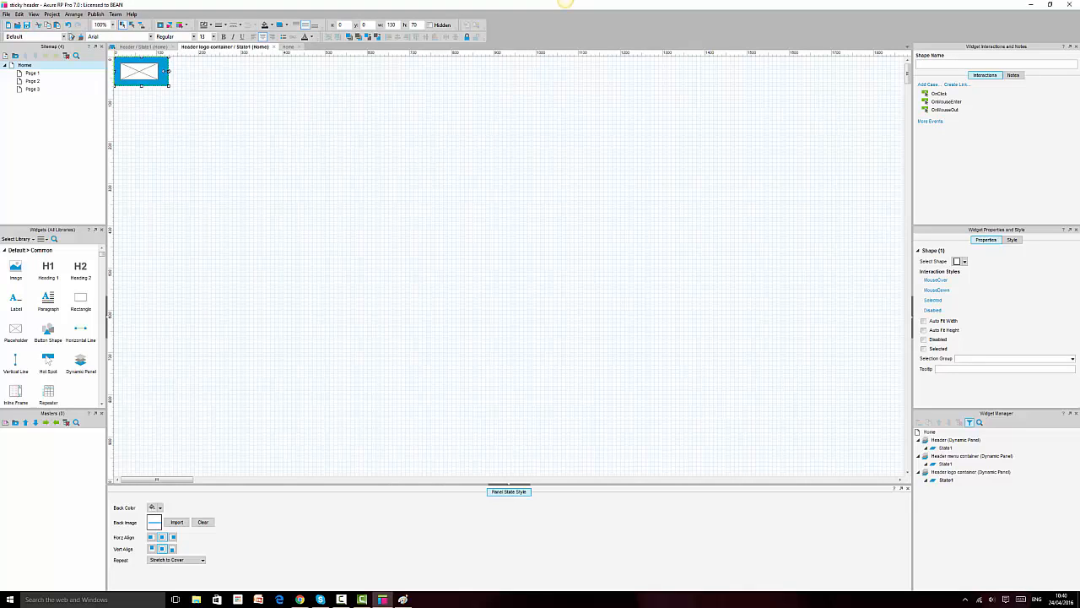
left_click(269, 24)
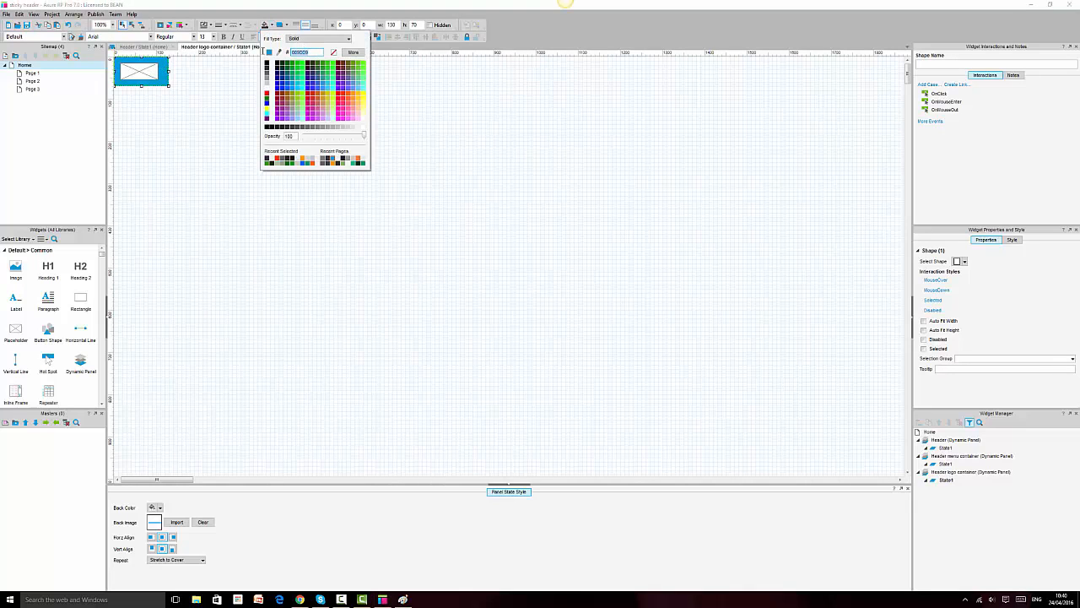
left_click(244, 177)
left_click(152, 47)
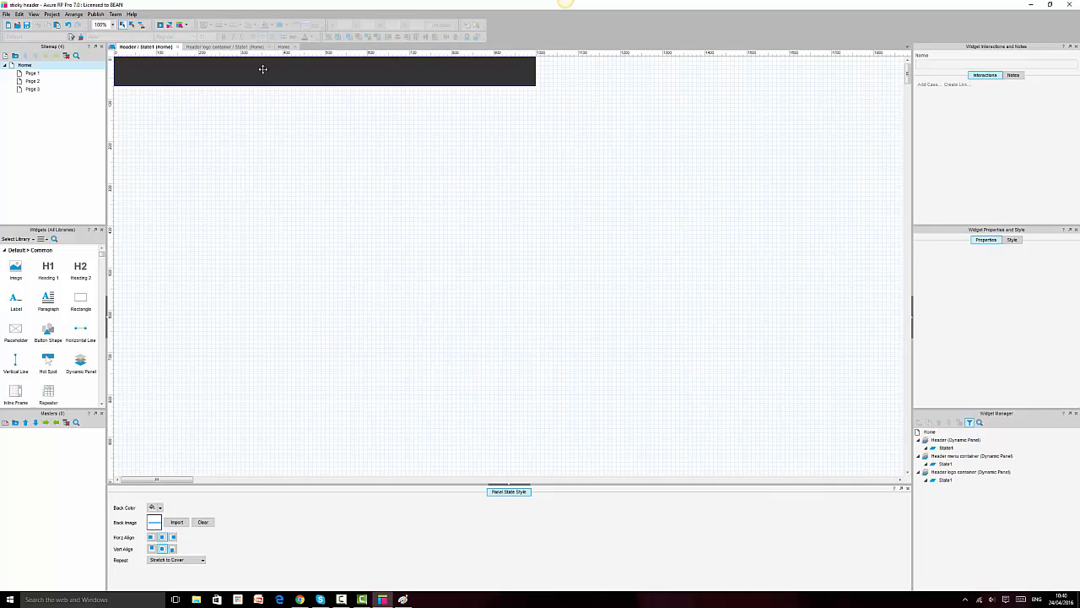
Step: Fill the Header bar blue, save the prototype, and reload the Chrome preview
left_click(303, 79)
left_click(268, 25)
left_click(370, 173)
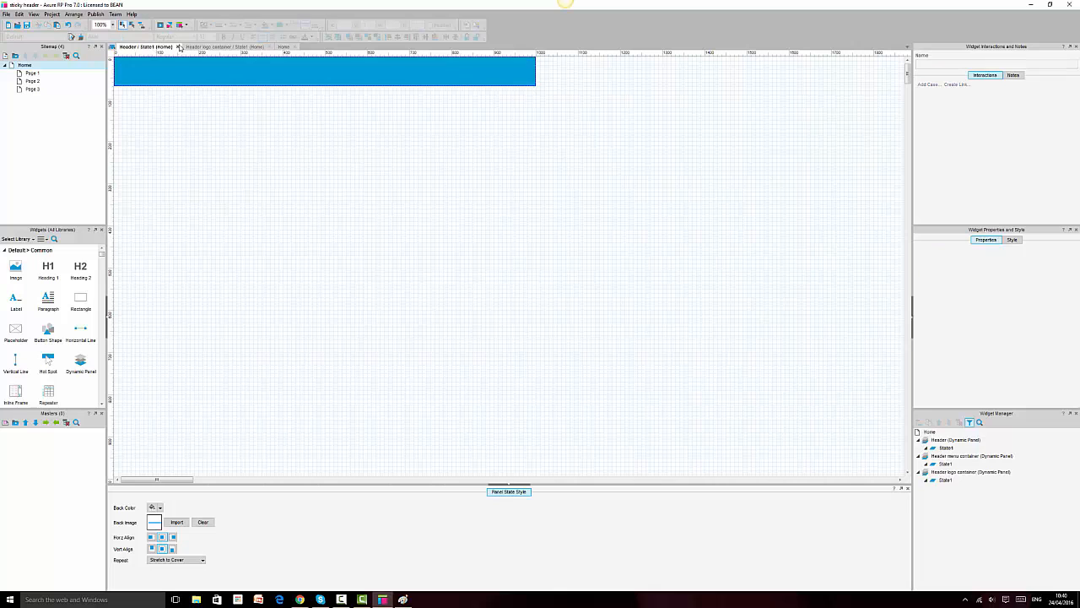
left_click(178, 46)
left_click(213, 48)
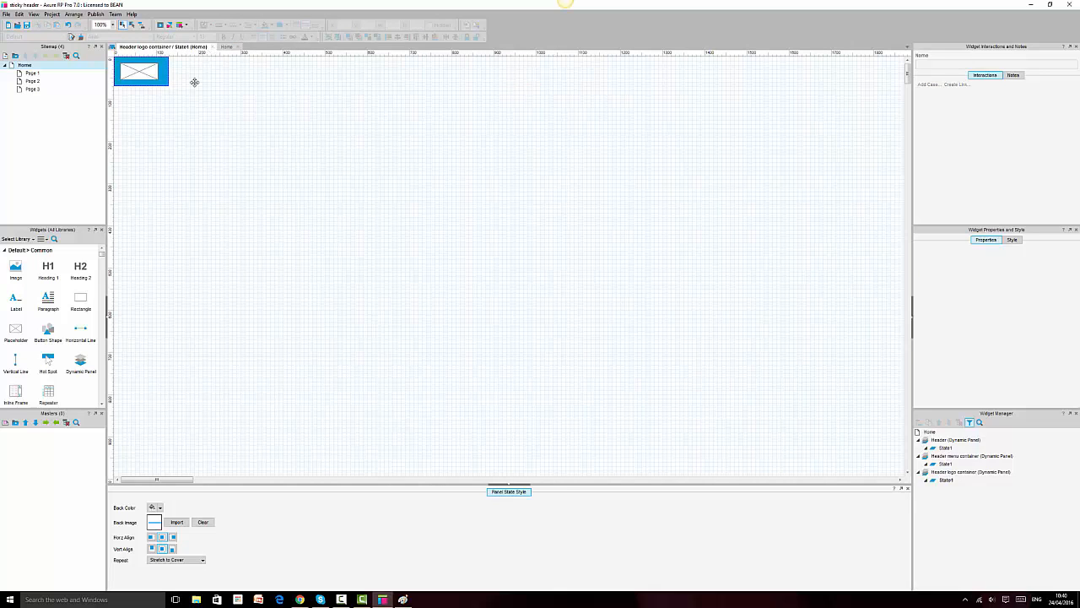
left_click(27, 26)
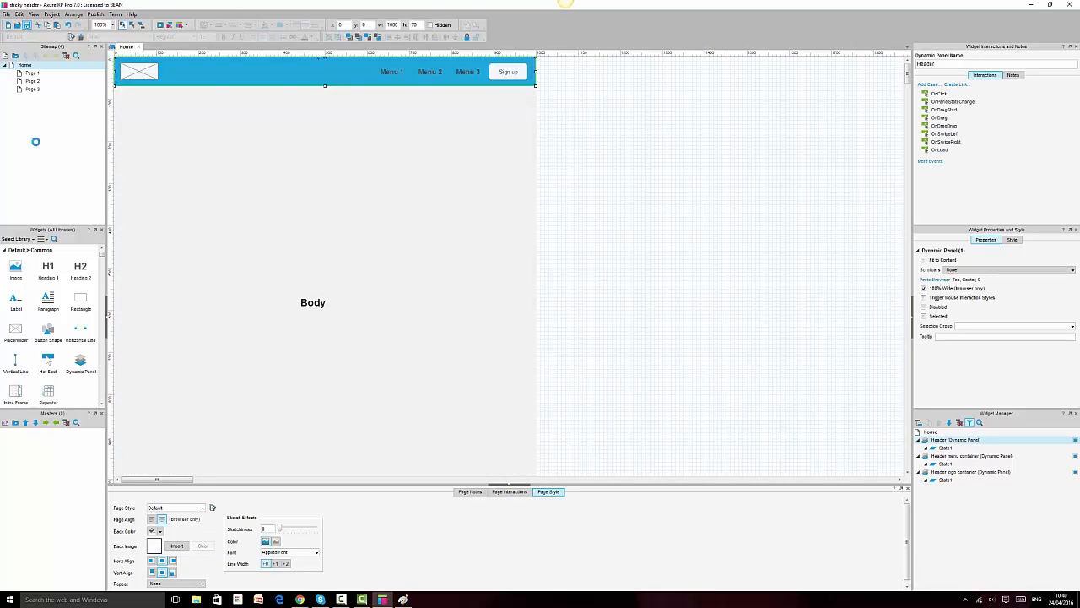
left_click(300, 599)
left_click(31, 18)
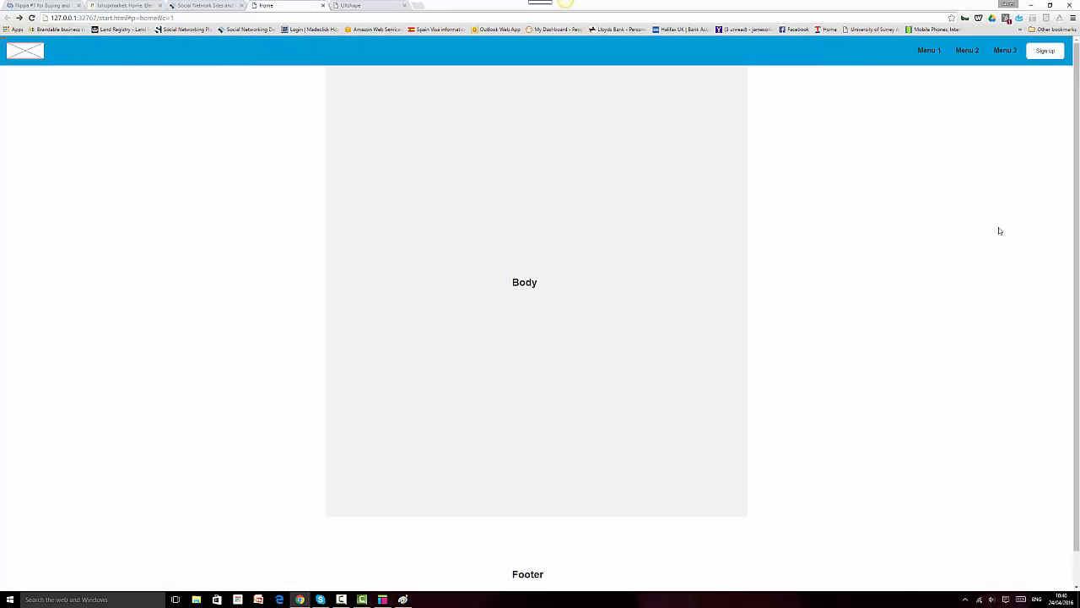
Step: Scroll the Home page preview up and down repeatedly to check the blue header stays fixed
scroll(999, 231, "down", 1)
scroll(1000, 231, "up", 1)
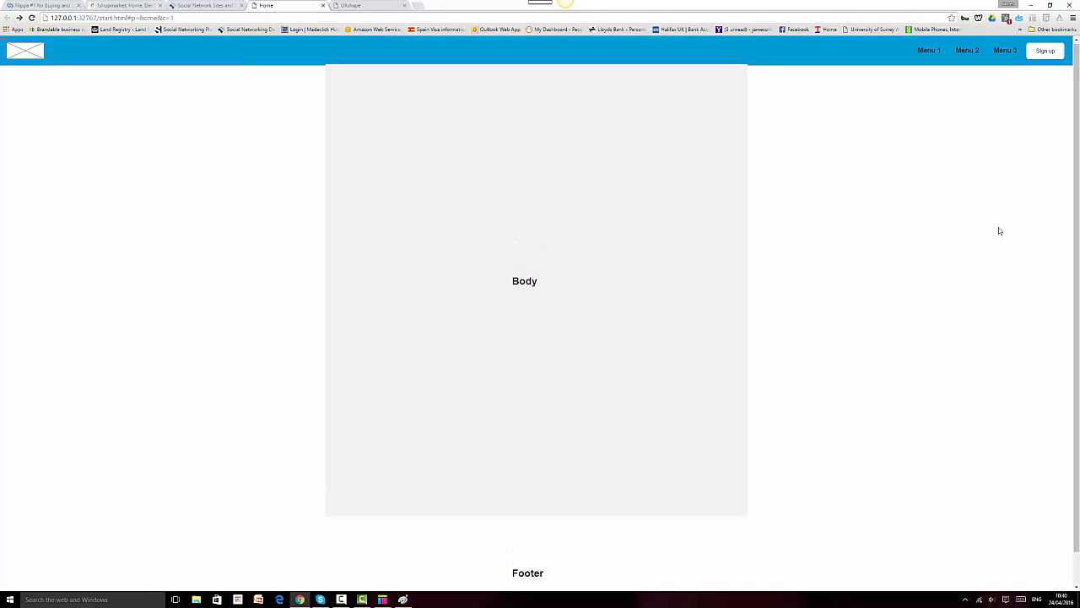
scroll(999, 231, "down", 1)
scroll(1000, 231, "up", 1)
scroll(999, 230, "down", 1)
scroll(999, 230, "up", 1)
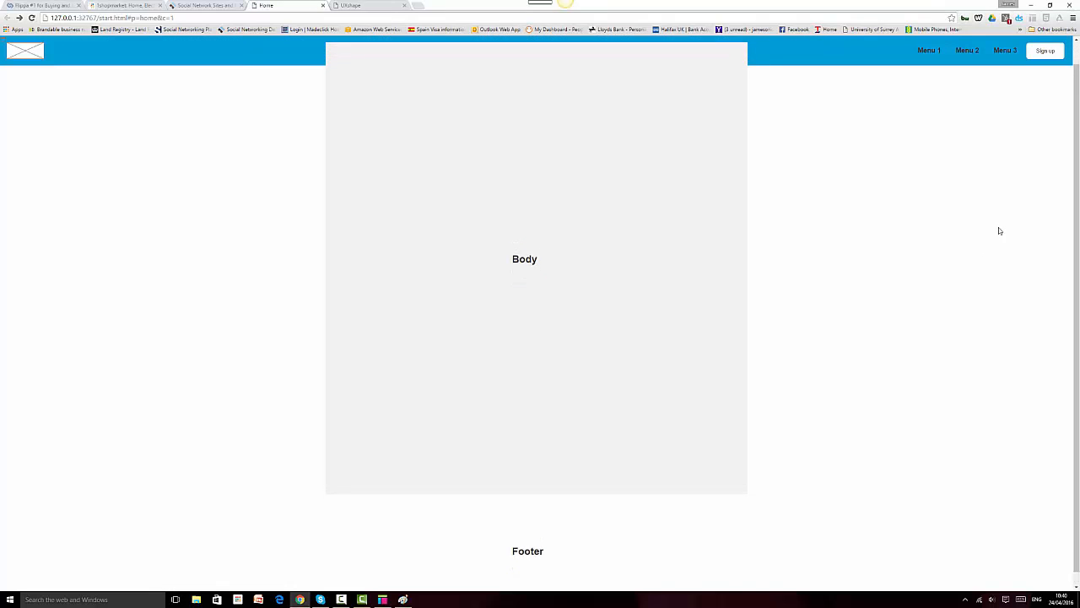
scroll(999, 230, "down", 1)
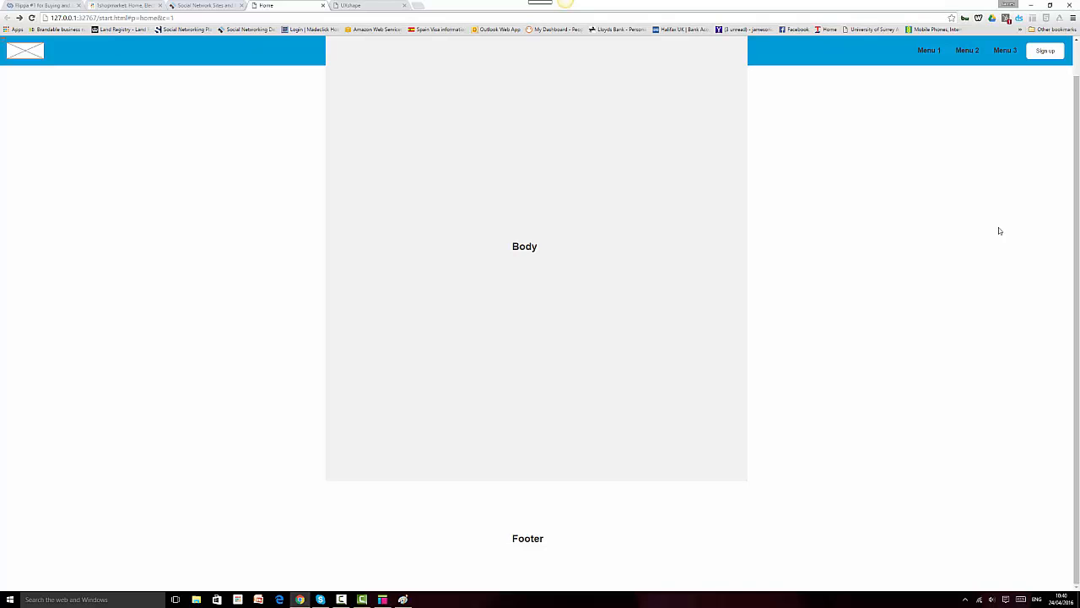
scroll(999, 228, "up", 1)
scroll(999, 228, "down", 1)
scroll(1000, 228, "up", 1)
scroll(999, 228, "down", 1)
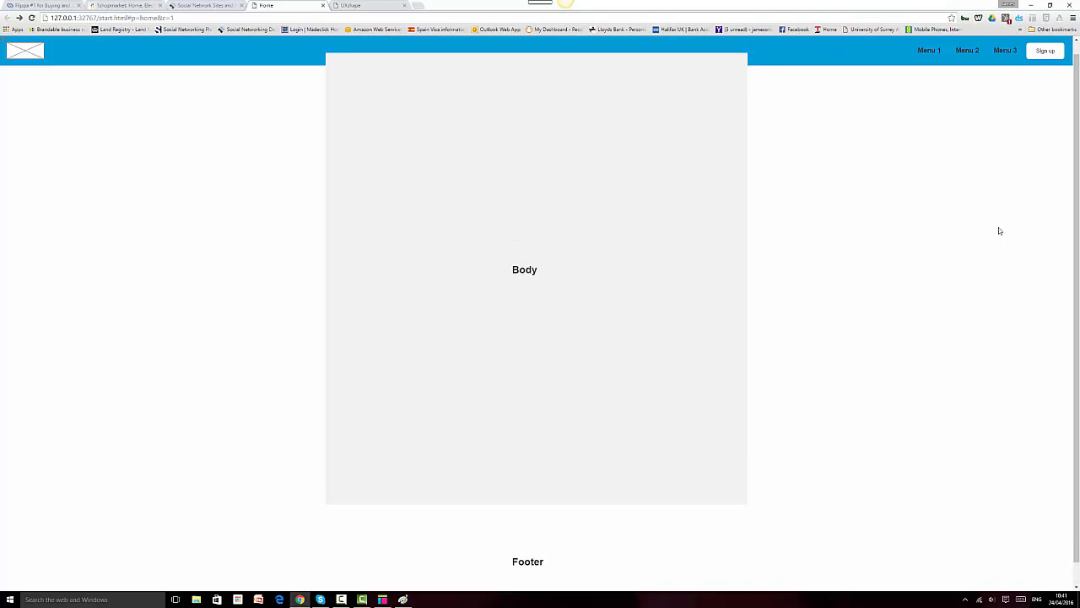
scroll(999, 230, "down", 1)
scroll(999, 230, "up", 1)
scroll(999, 230, "down", 1)
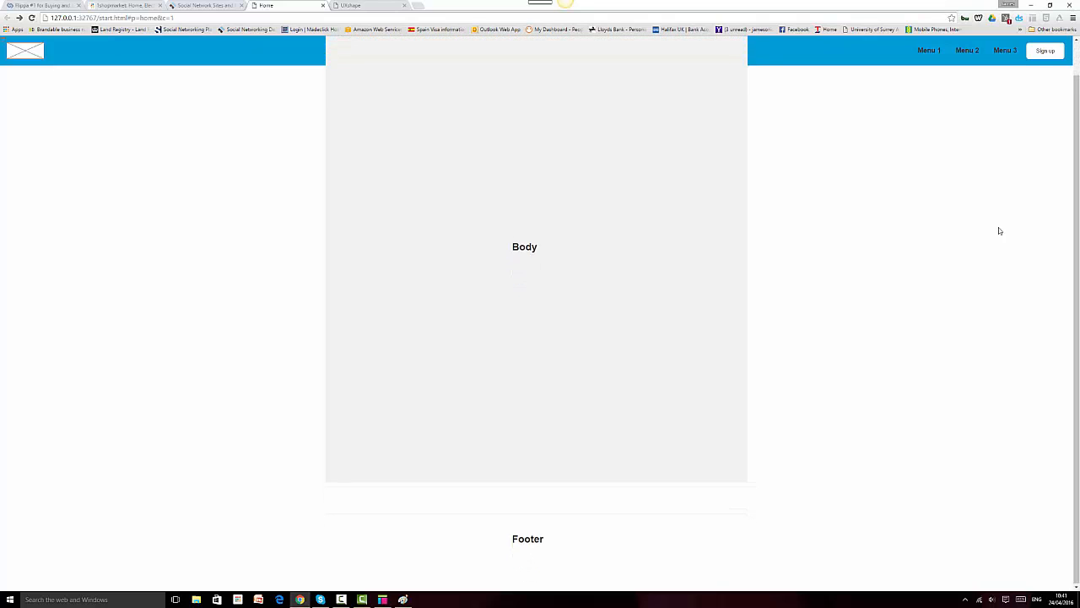
scroll(999, 227, "up", 1)
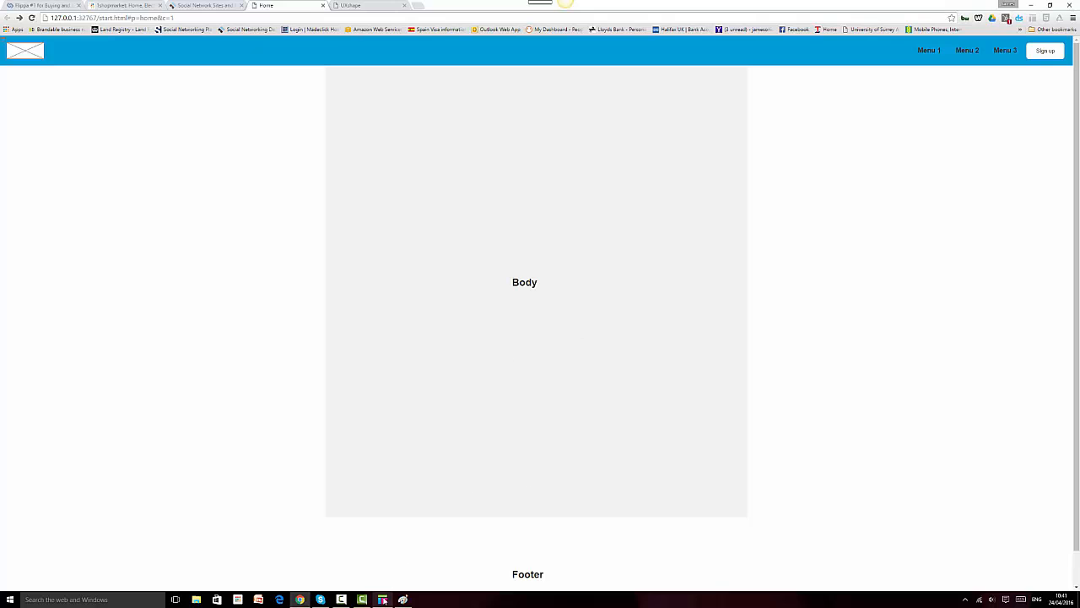
mouse_move(386, 592)
left_click(373, 565)
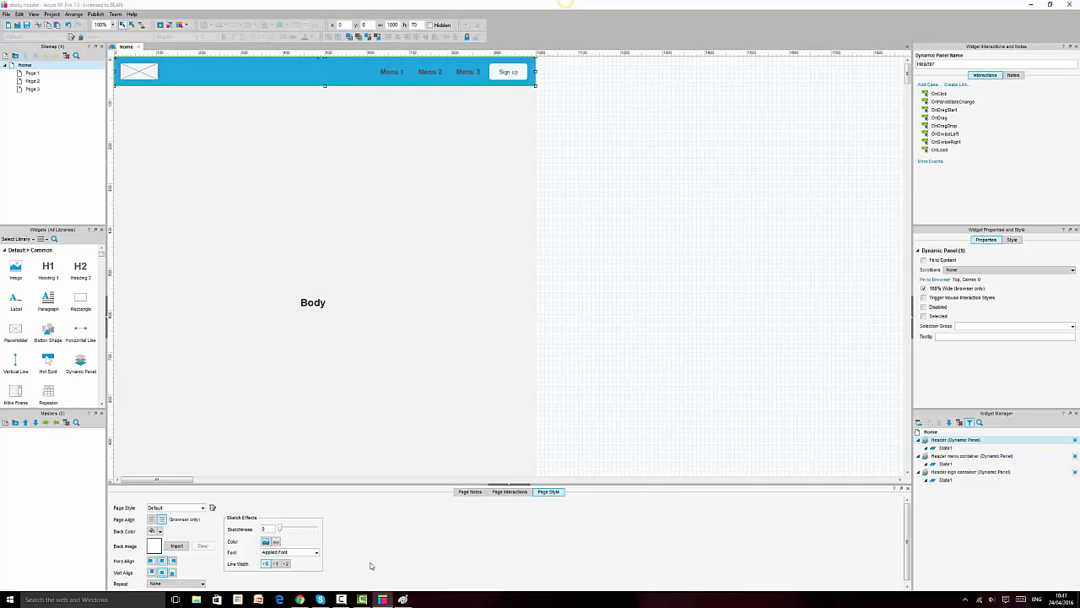
Step: Select all widgets except the footer label and rectangle, and group the three header panels
left_click(755, 194)
left_click(241, 66)
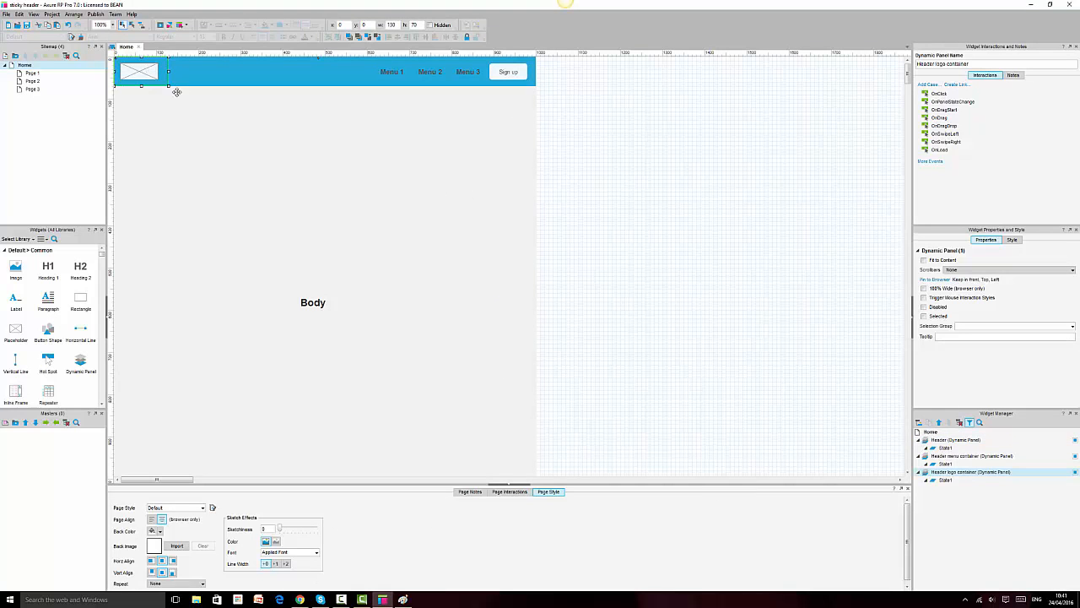
key("ctrl+a")
scroll(332, 184, "down", 4)
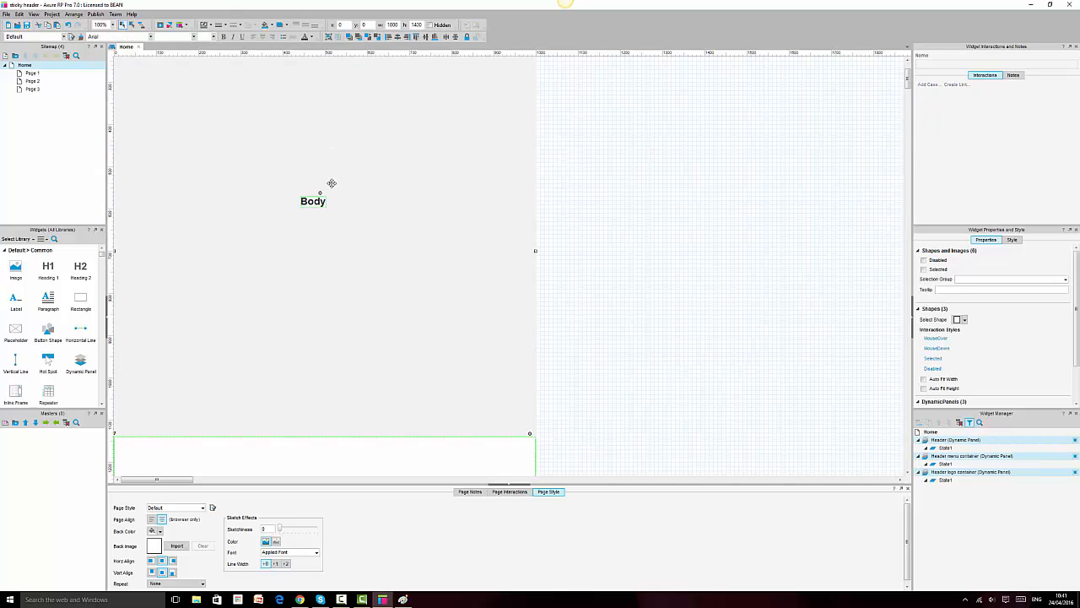
scroll(328, 244, "down", 3)
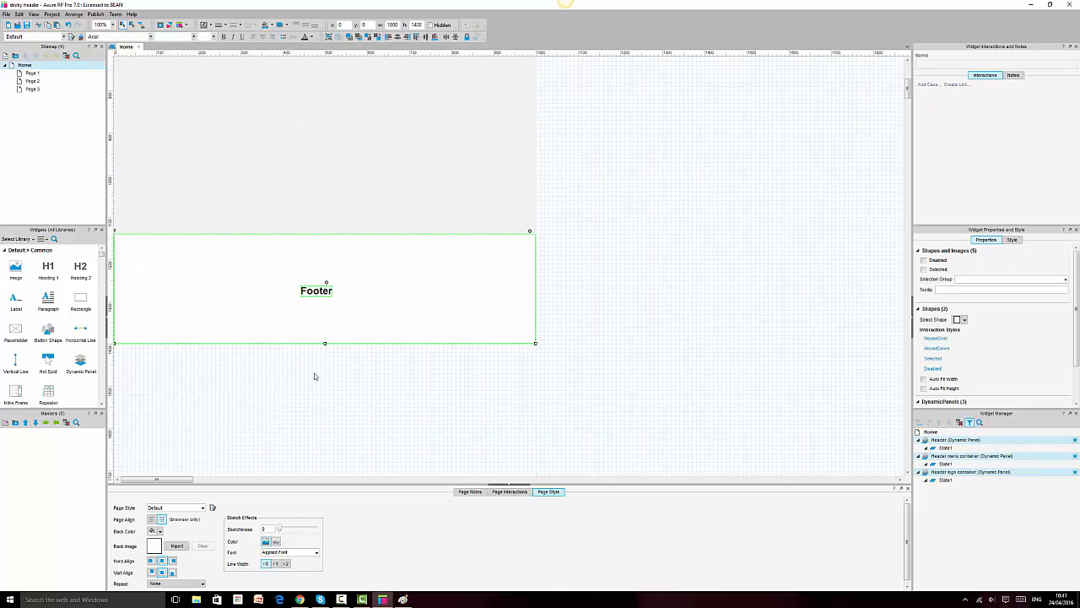
left_click(326, 290, "ctrl")
left_click(397, 290, "ctrl")
scroll(396, 290, "up", 12)
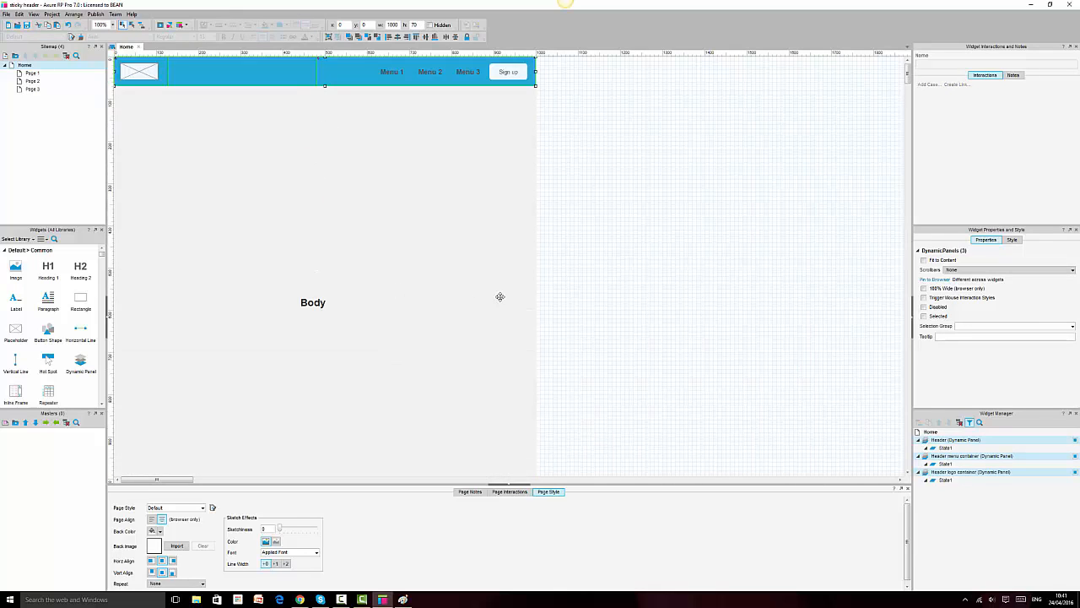
left_click(330, 38)
Step: Pin the header group to the browser window at Top, Center, kept in front
left_click(934, 280)
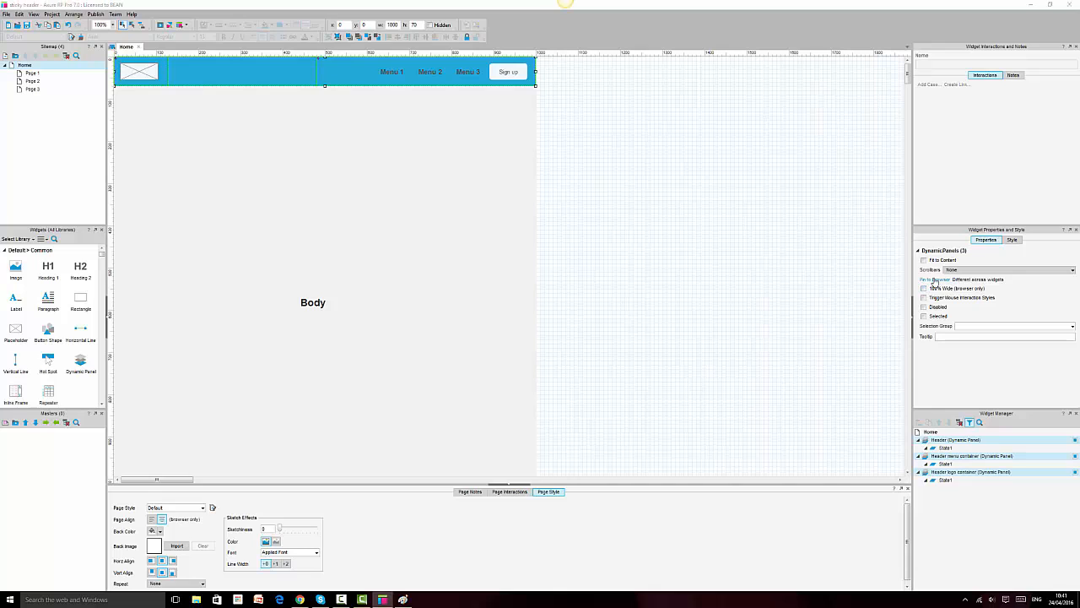
left_click(481, 250)
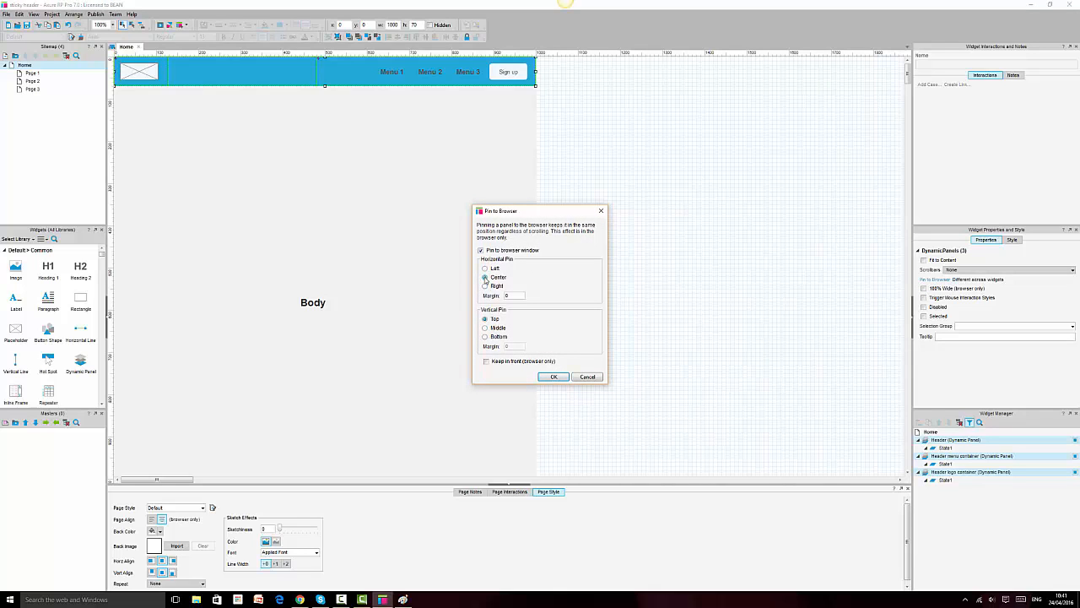
left_click(550, 377)
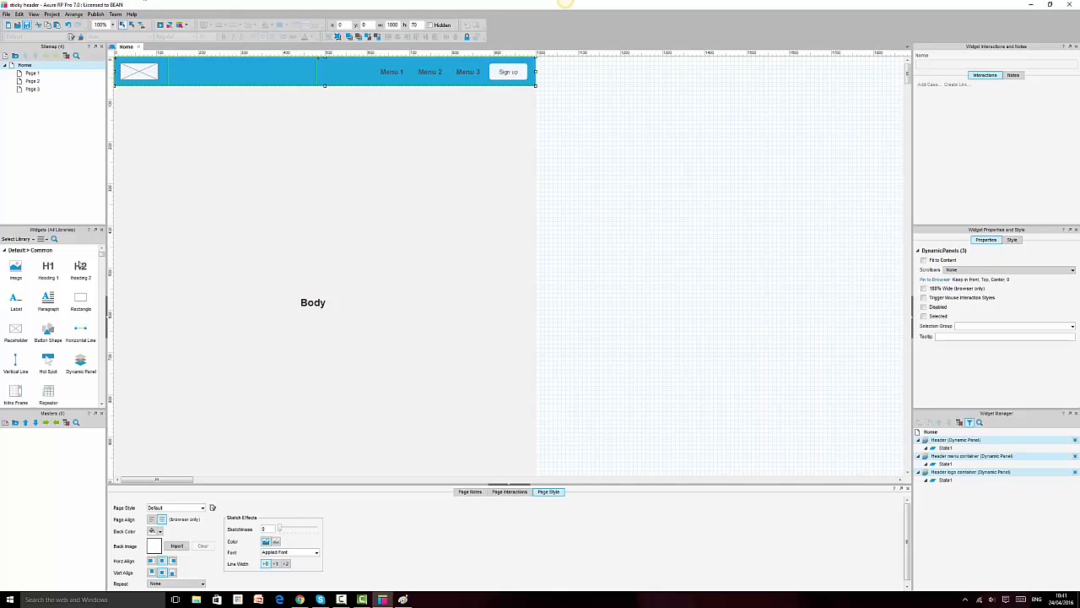
left_click(300, 599)
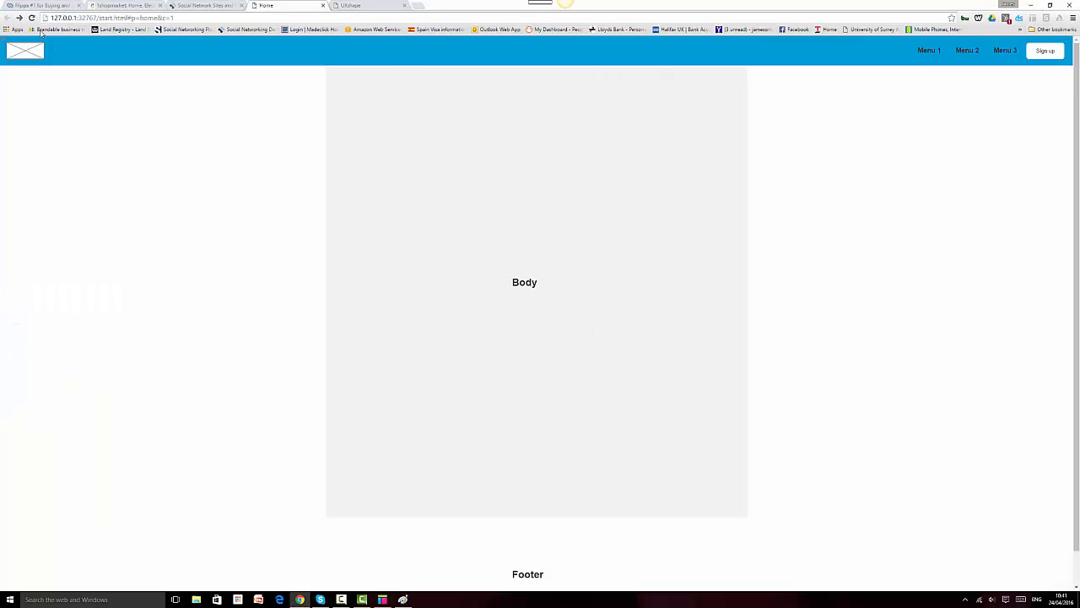
Step: Reload the Chrome preview and scroll up and down to verify the pinned header stays on top
left_click(32, 18)
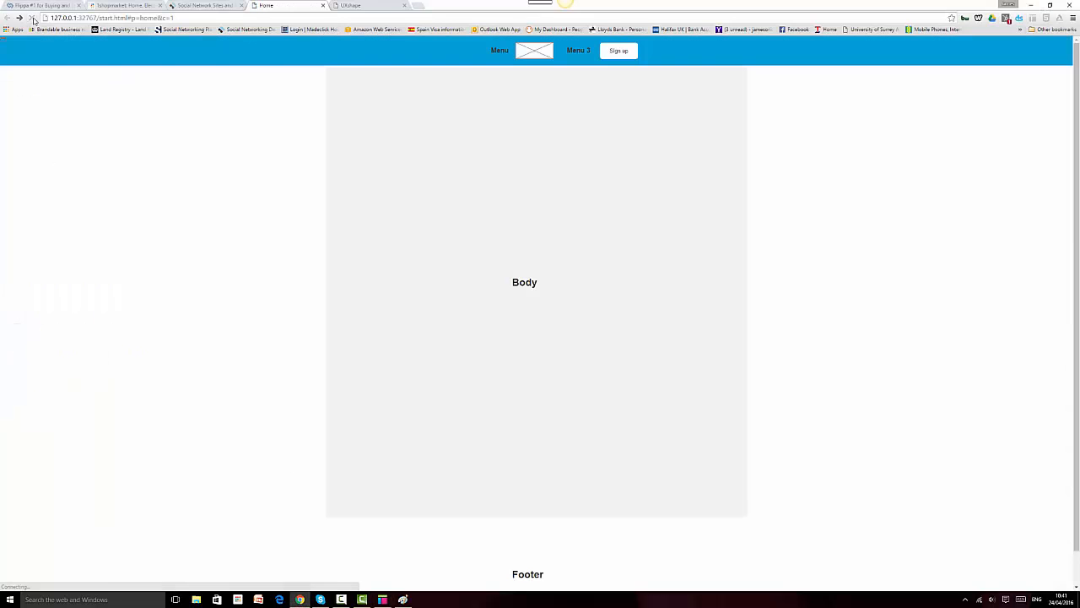
scroll(822, 393, "down", 1)
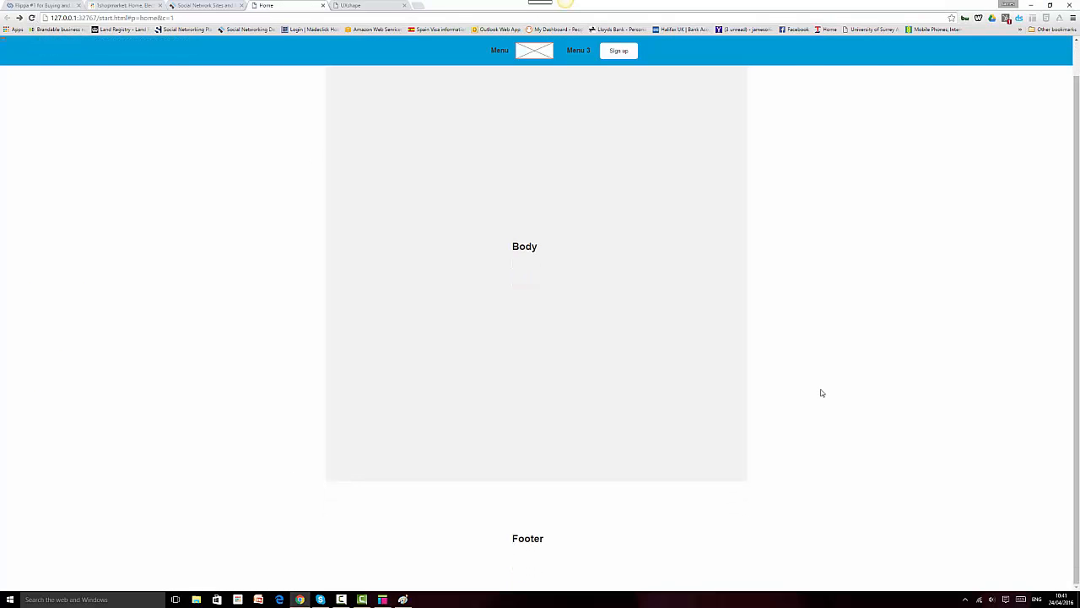
scroll(822, 393, "up", 1)
scroll(822, 392, "down", 1)
scroll(822, 392, "up", 1)
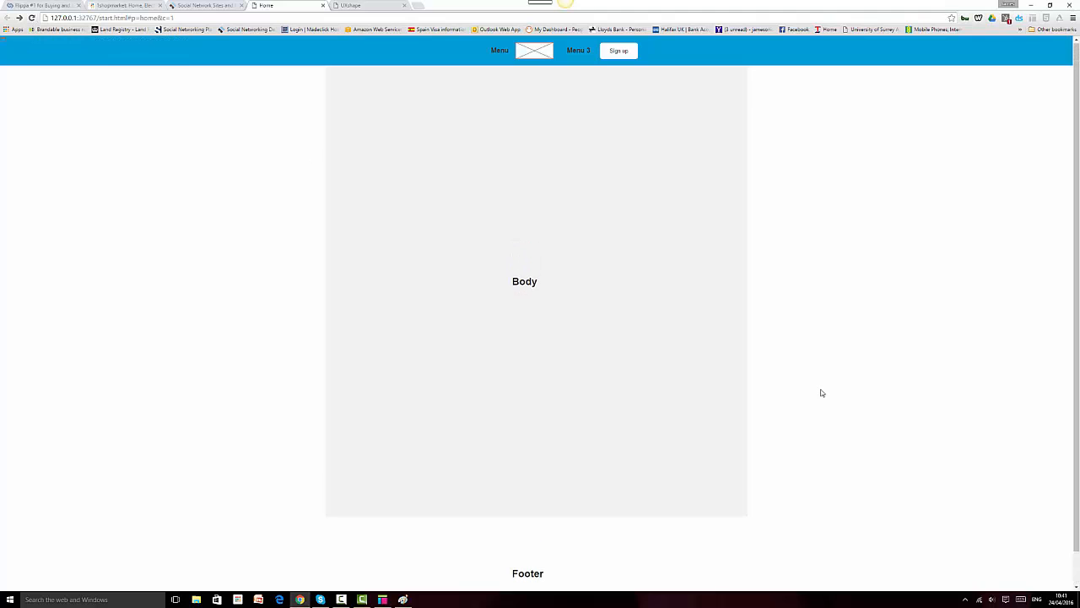
scroll(822, 392, "down", 1)
scroll(822, 392, "up", 1)
scroll(822, 393, "down", 1)
scroll(822, 393, "up", 1)
scroll(823, 392, "down", 1)
scroll(822, 392, "up", 1)
scroll(822, 393, "down", 1)
scroll(822, 392, "up", 1)
scroll(822, 392, "down", 1)
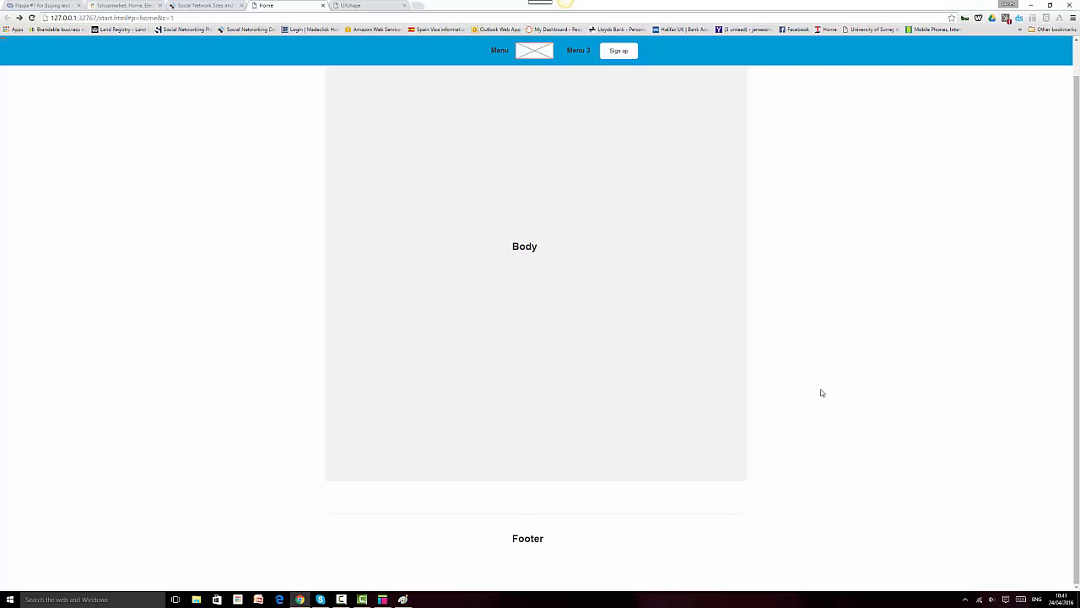
scroll(822, 392, "up", 1)
scroll(822, 393, "down", 1)
scroll(822, 393, "up", 1)
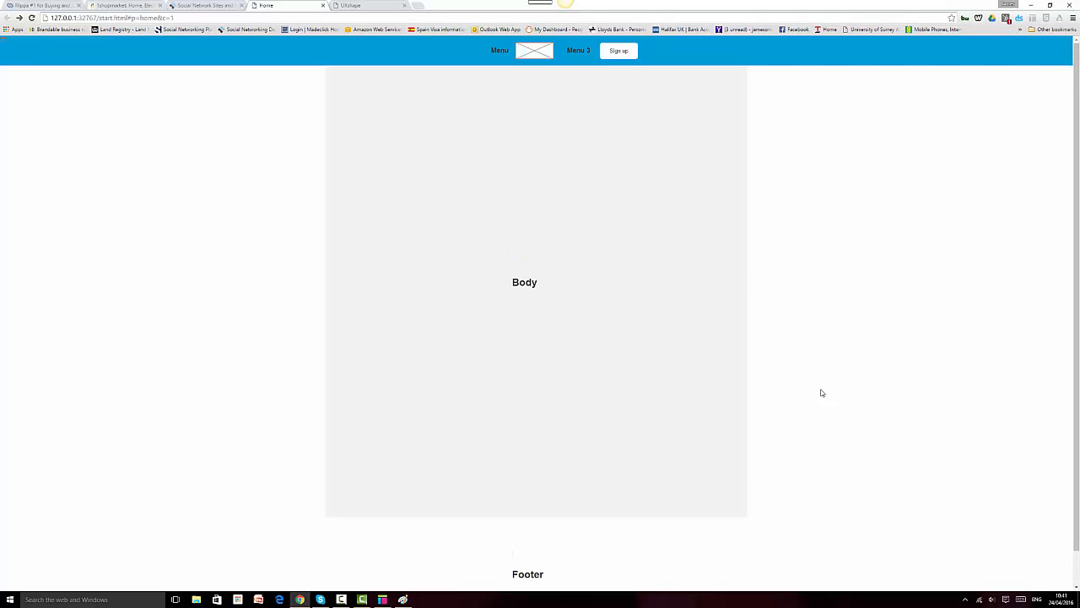
left_click(383, 599)
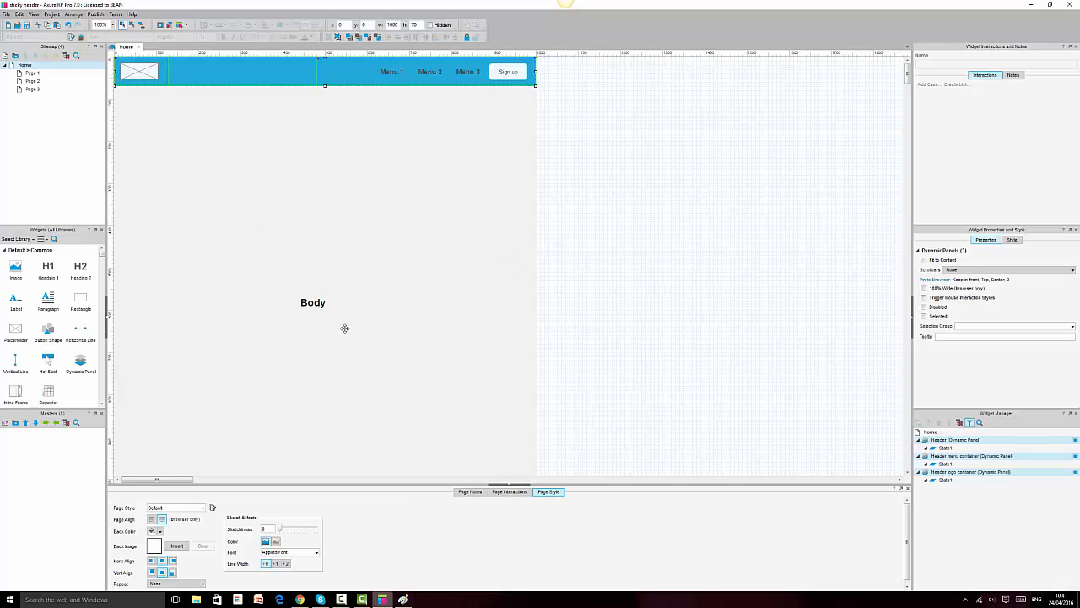
Step: Make the Header panel 100% Wide in its Pin to Browser settings
left_click(445, 71)
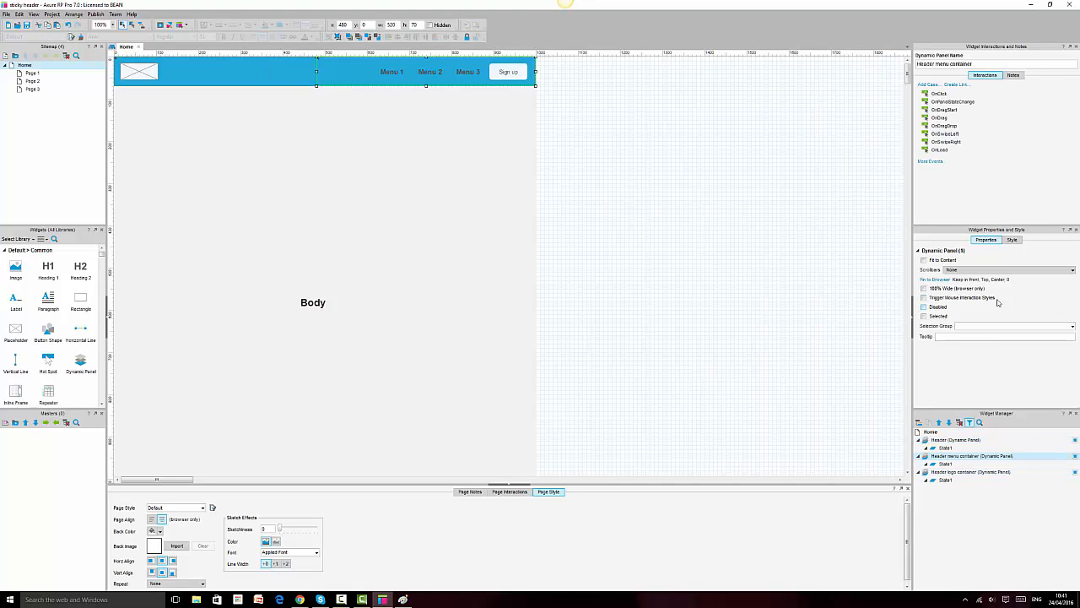
left_click(286, 75)
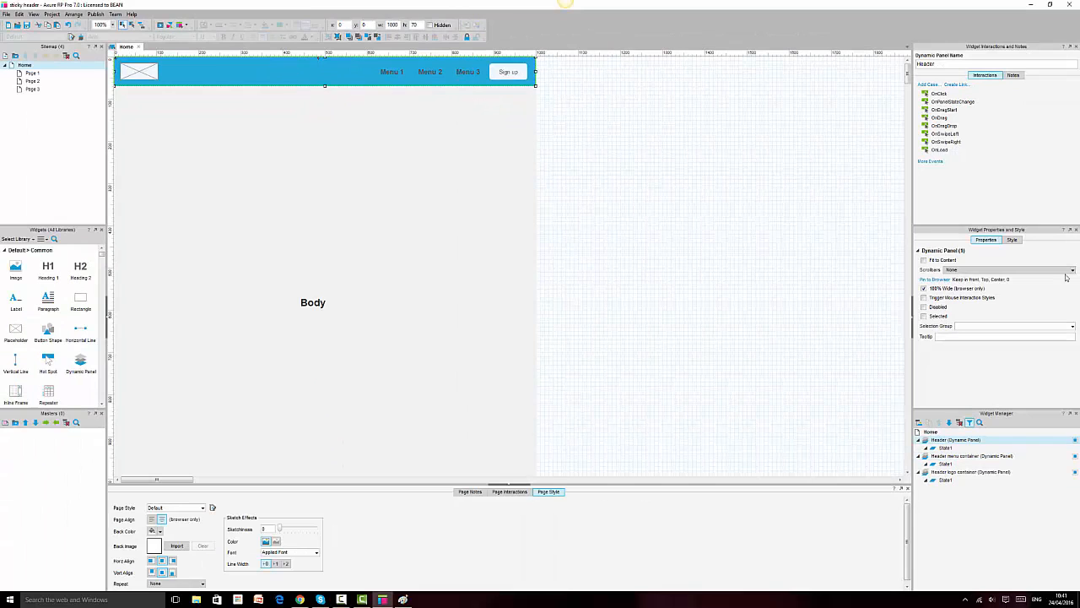
left_click(932, 280)
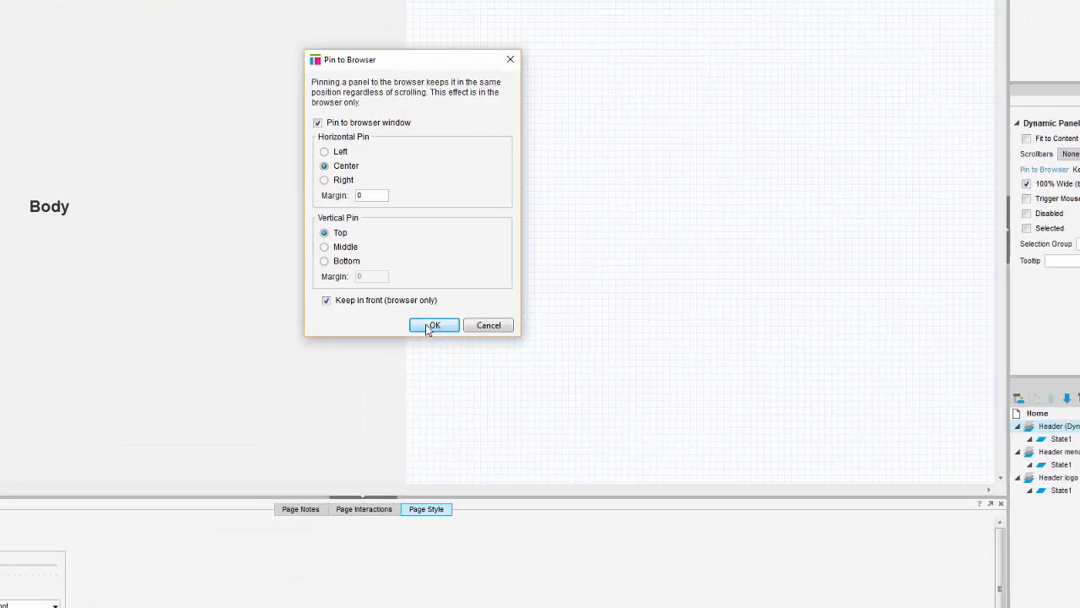
left_click(554, 376)
Step: Pin the menu container to the browser's top right
left_click(475, 74)
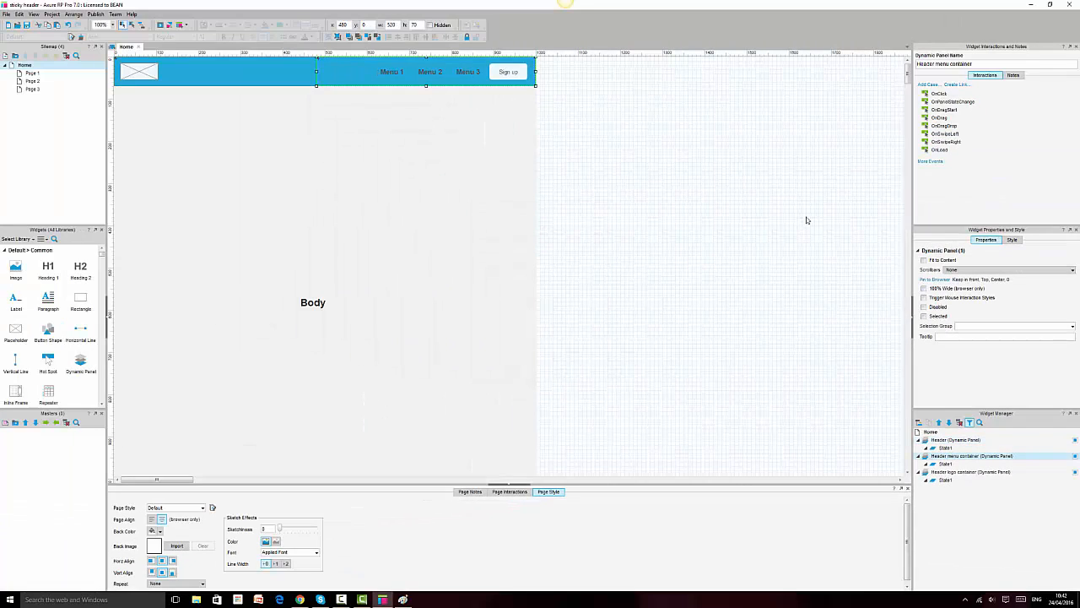
left_click(933, 279)
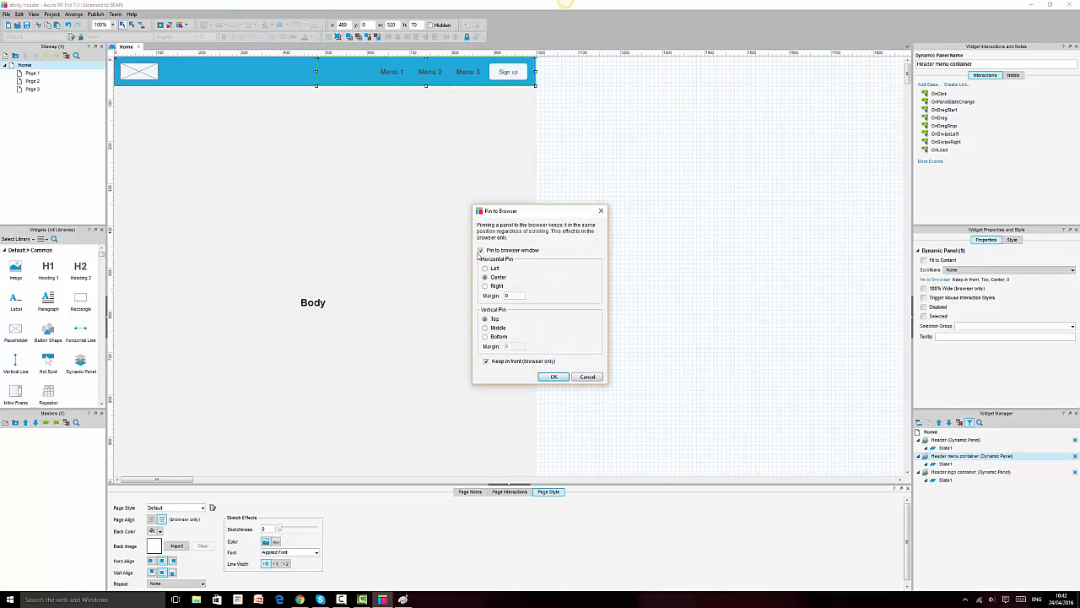
left_click(485, 286)
left_click(554, 376)
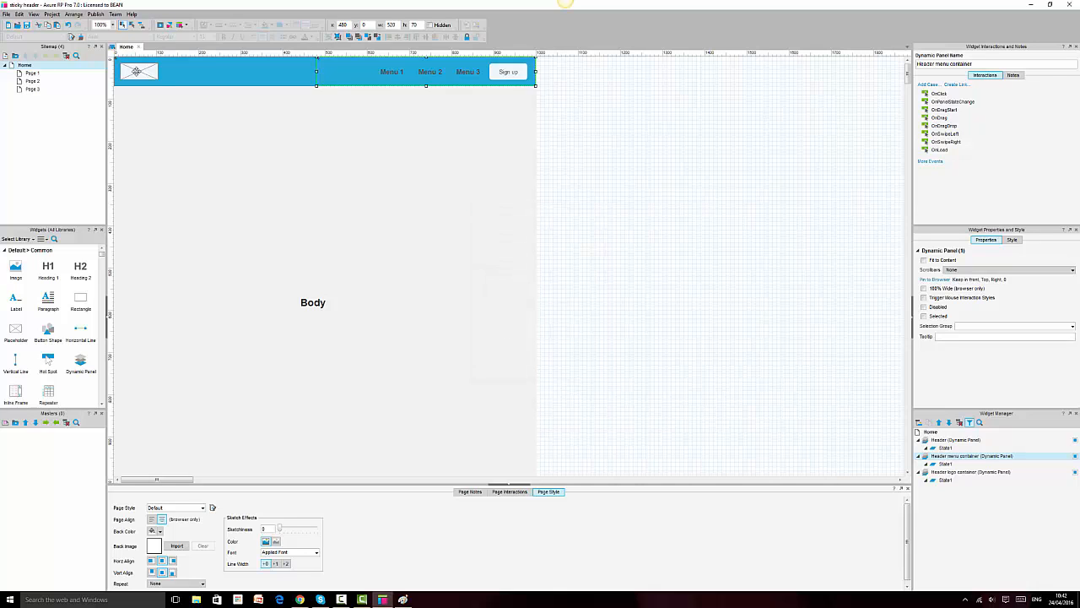
Step: Pin the logo container to the browser's top left and preview with F5
left_click(138, 72)
left_click(933, 279)
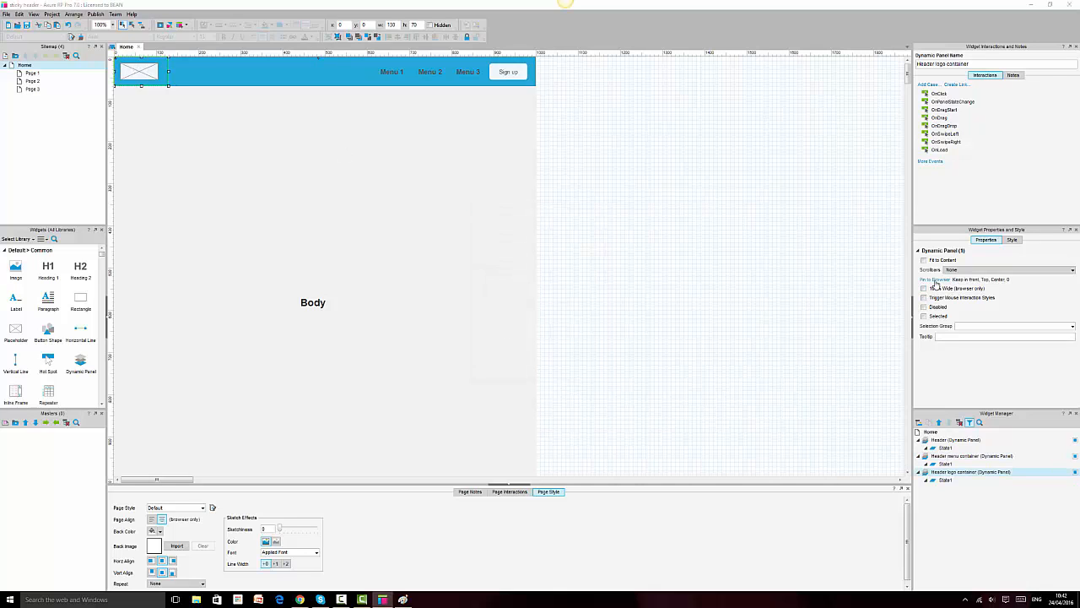
left_click(485, 269)
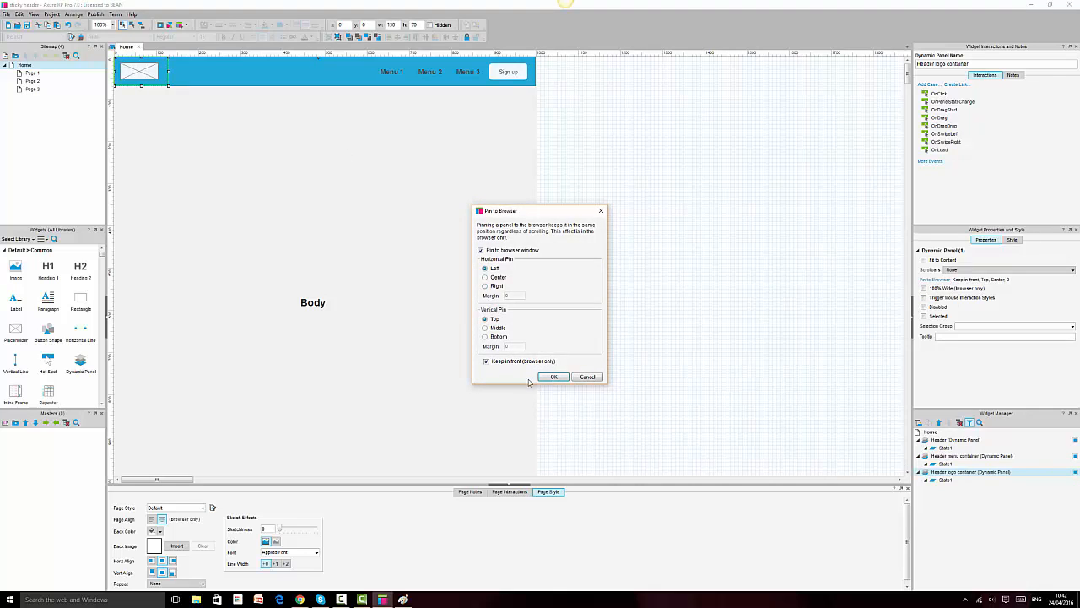
left_click(554, 377)
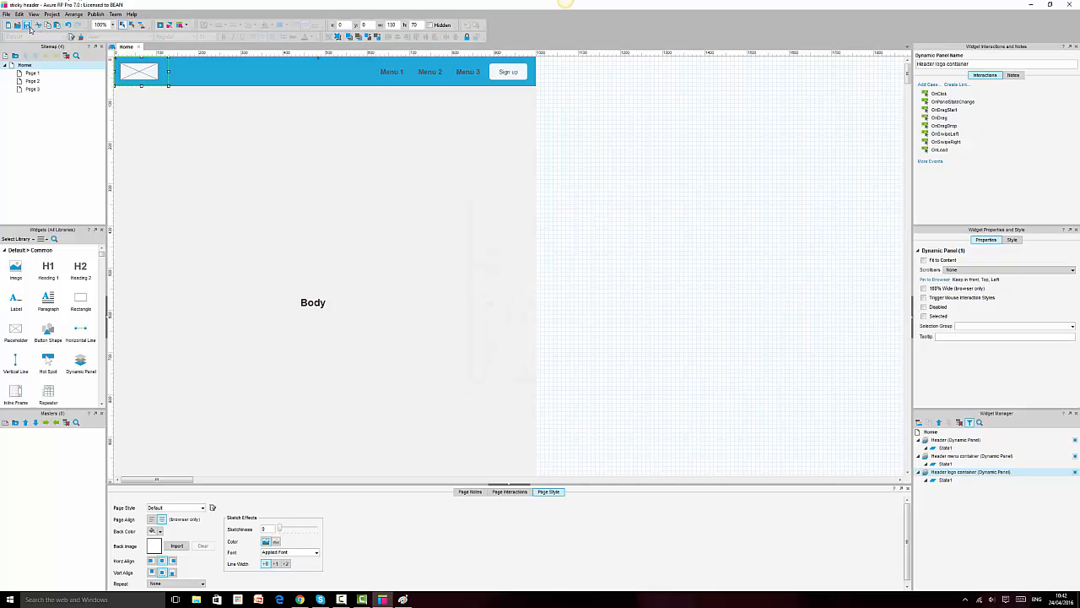
key("F5")
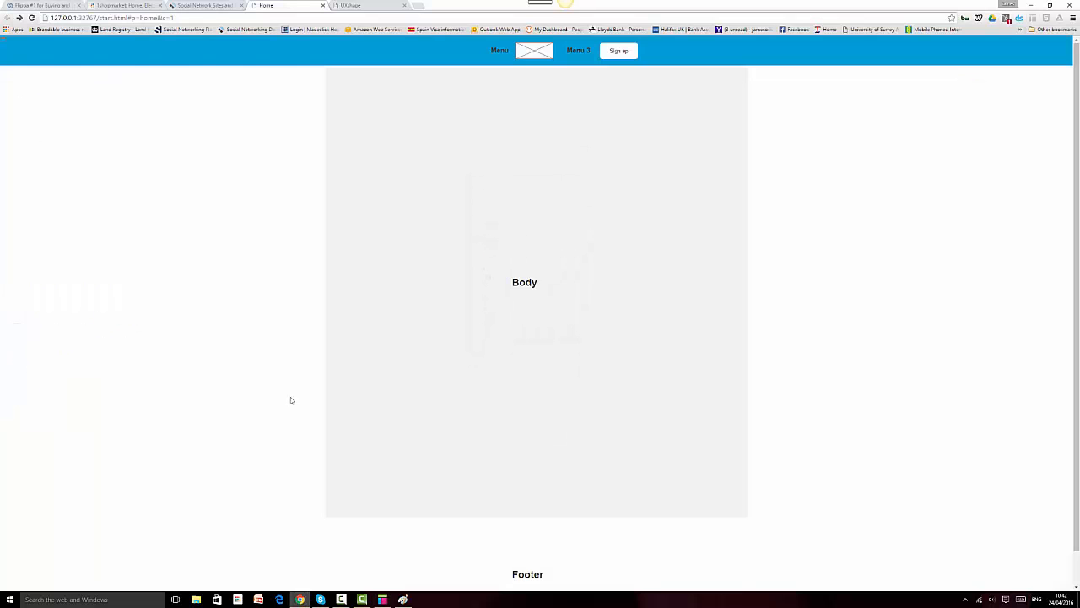
Step: Reload the preview so the logo sits far left and menus with Sign up far right
left_click(31, 17)
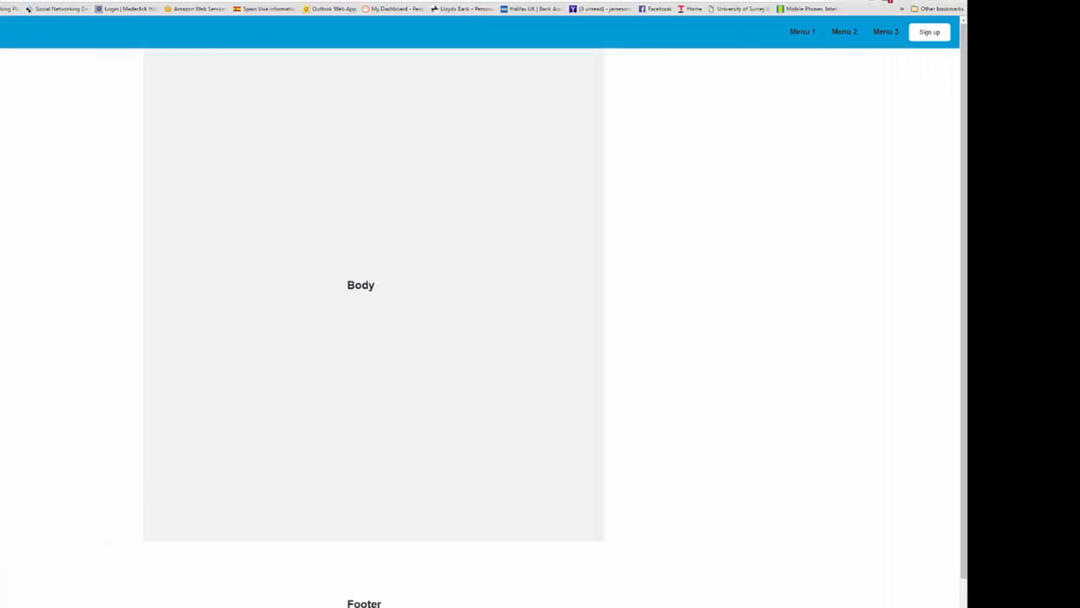
left_click(10, 601)
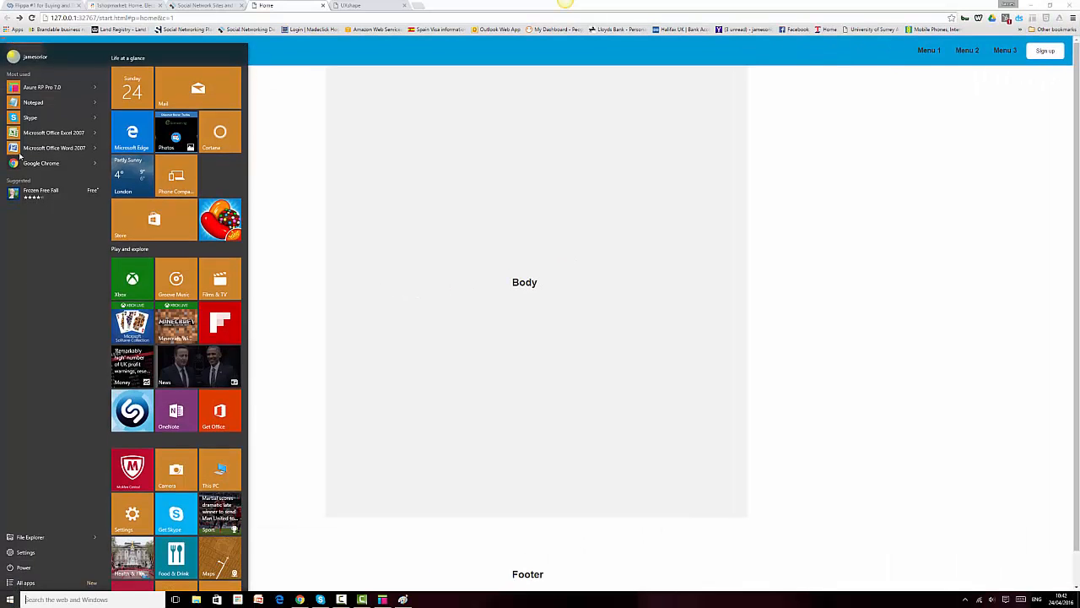
Step: Launch Notepad and set its font size to 72
left_click(34, 101)
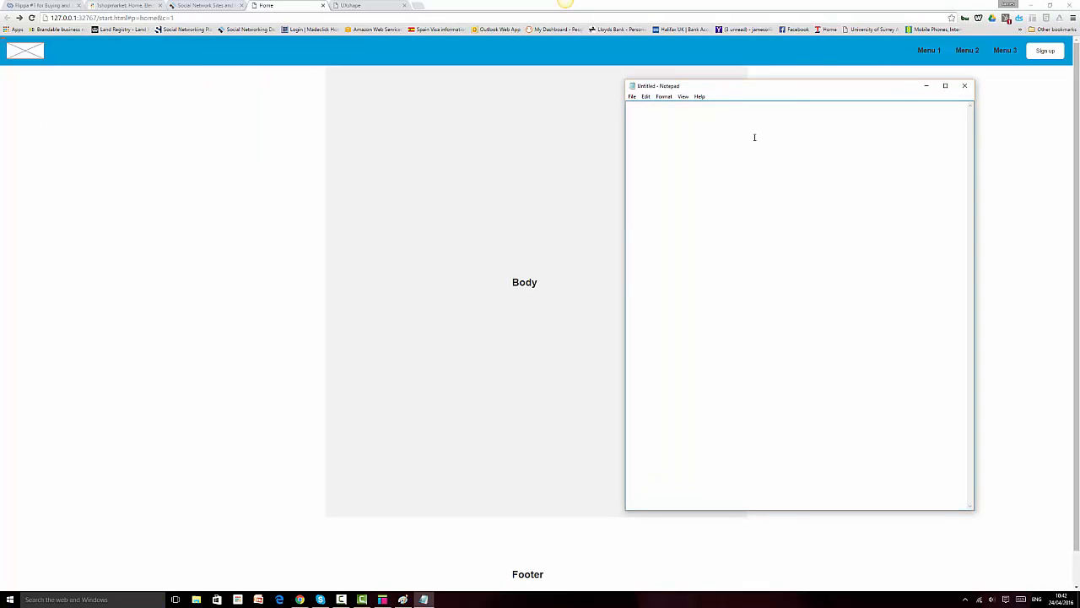
left_click(646, 97)
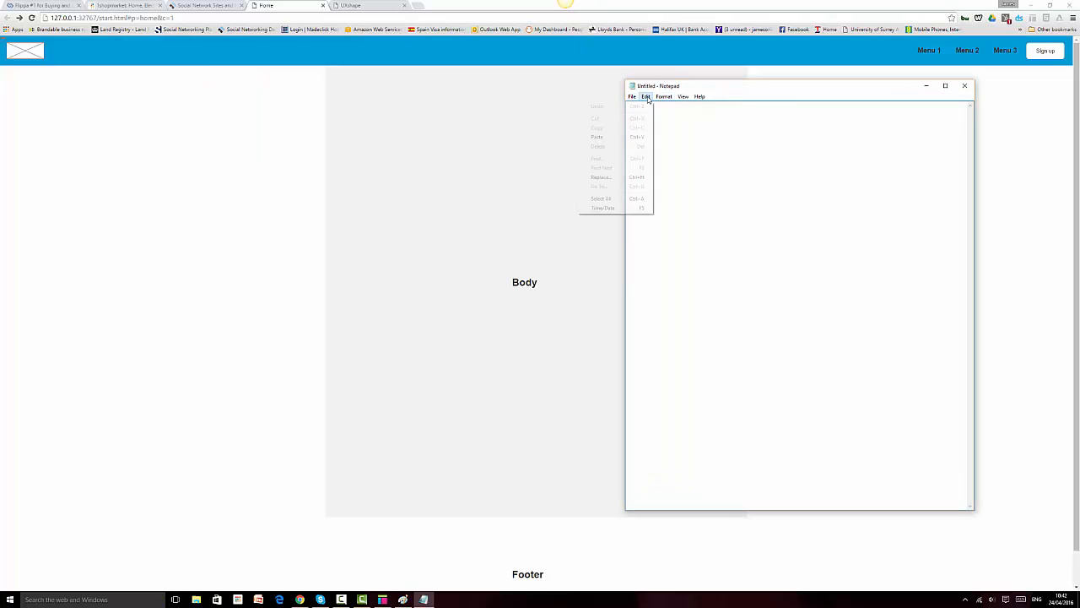
left_click(648, 108)
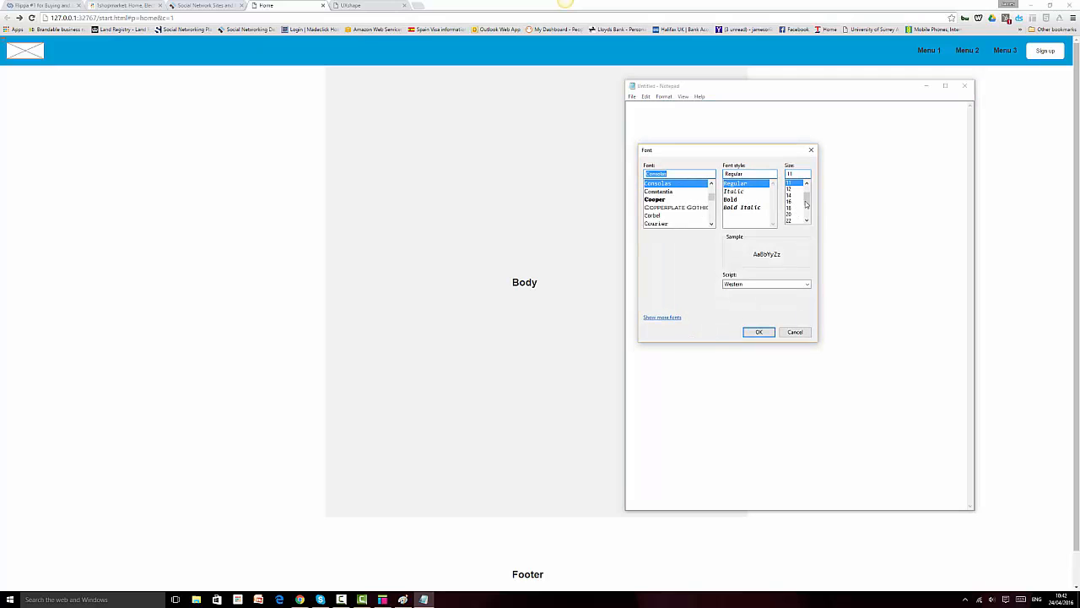
left_click_drag(806, 205, 807, 218)
left_click(790, 220)
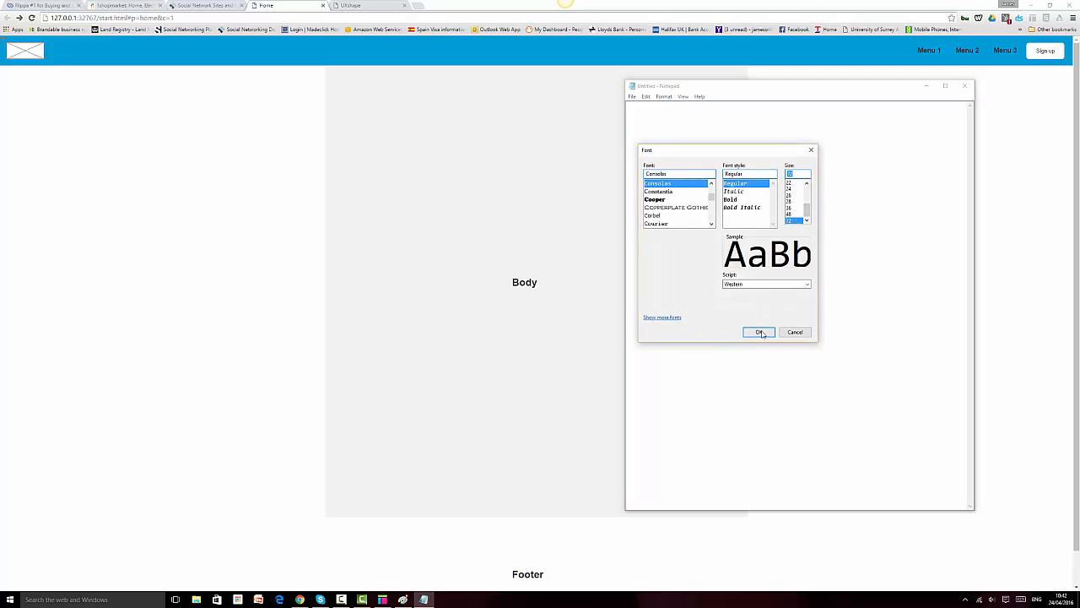
left_click(759, 332)
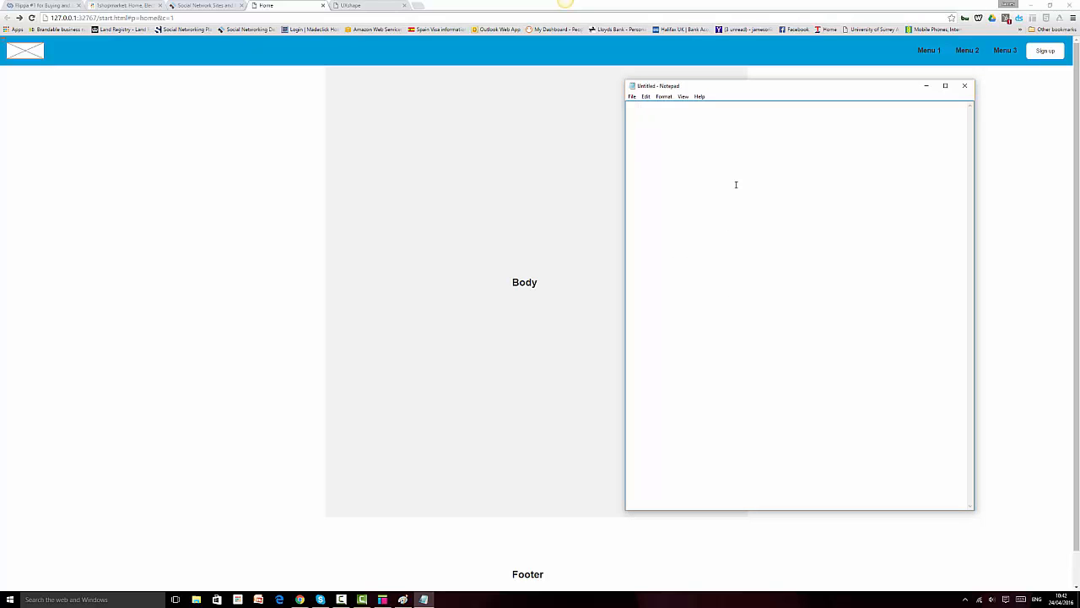
Step: Type 'Sticky header' and 'Full screen width' on separate lines, fixing the typos
type("Stick")
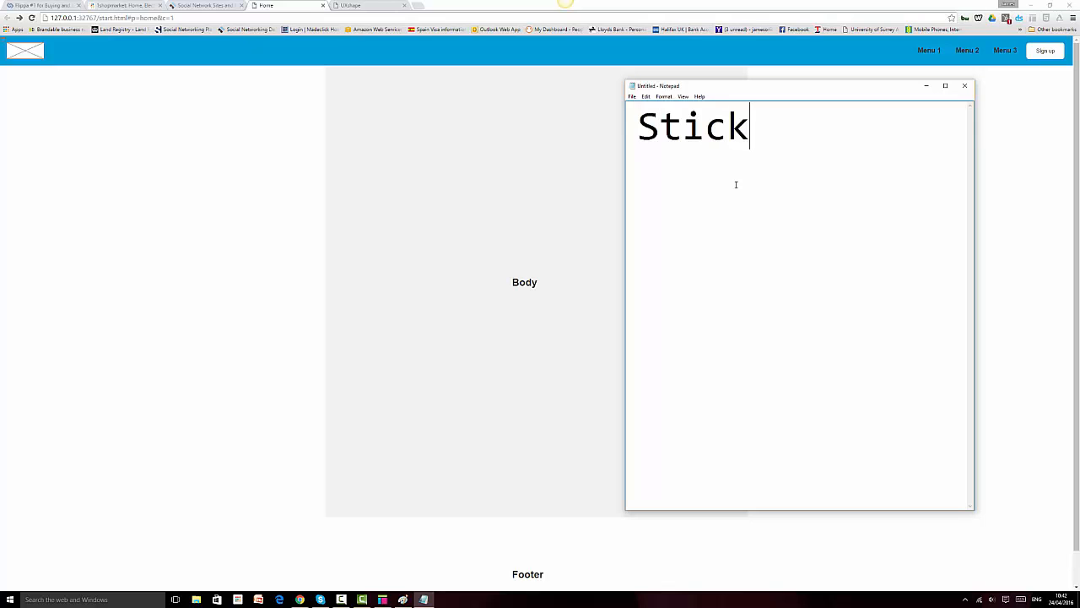
type("y header")
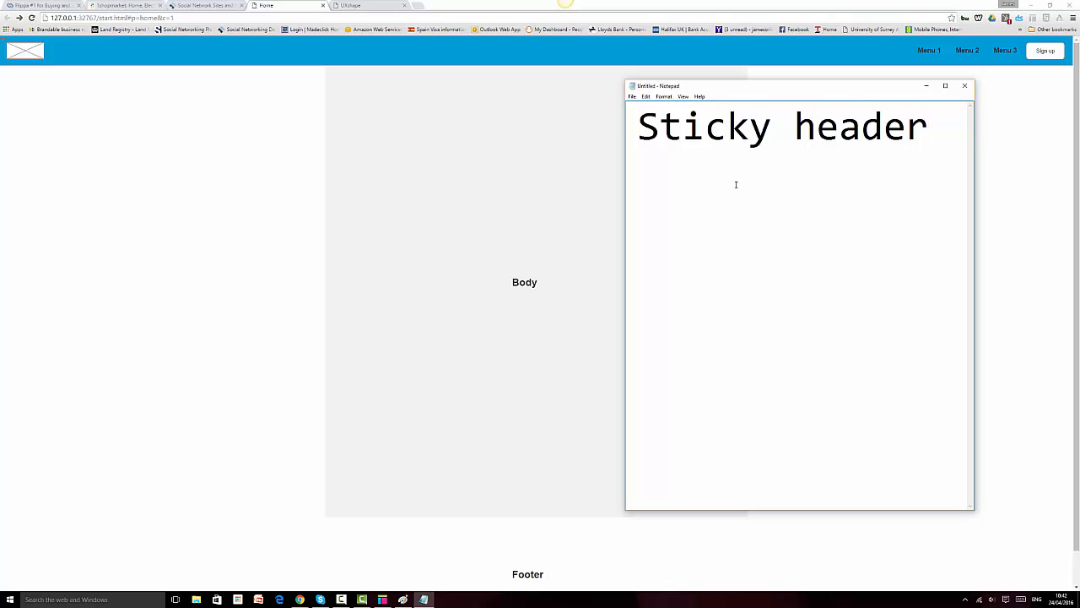
key("Return")
type("Full")
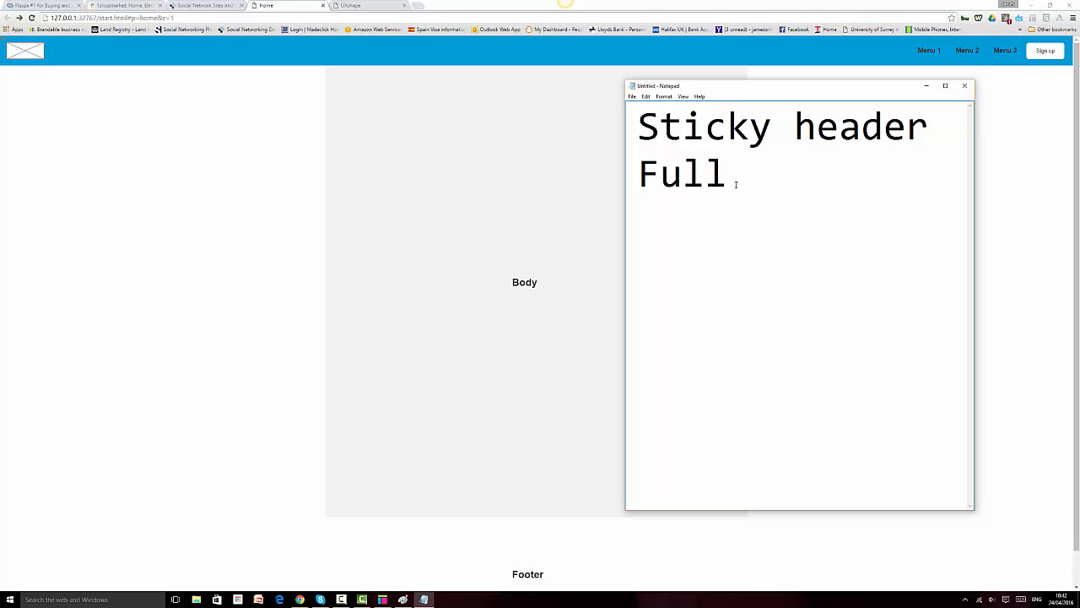
type(" screen w")
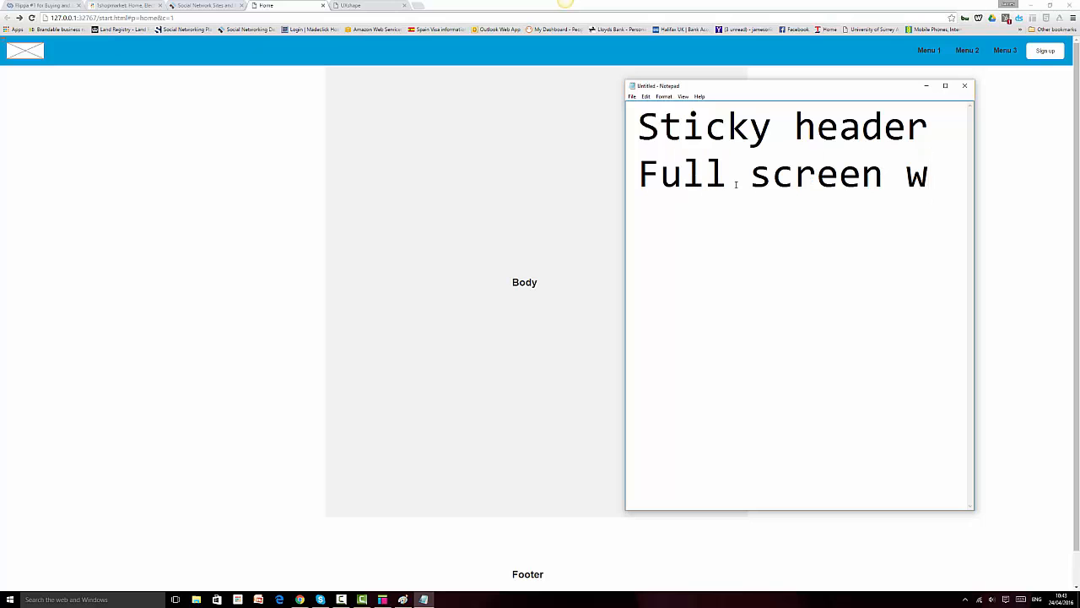
type("eidt")
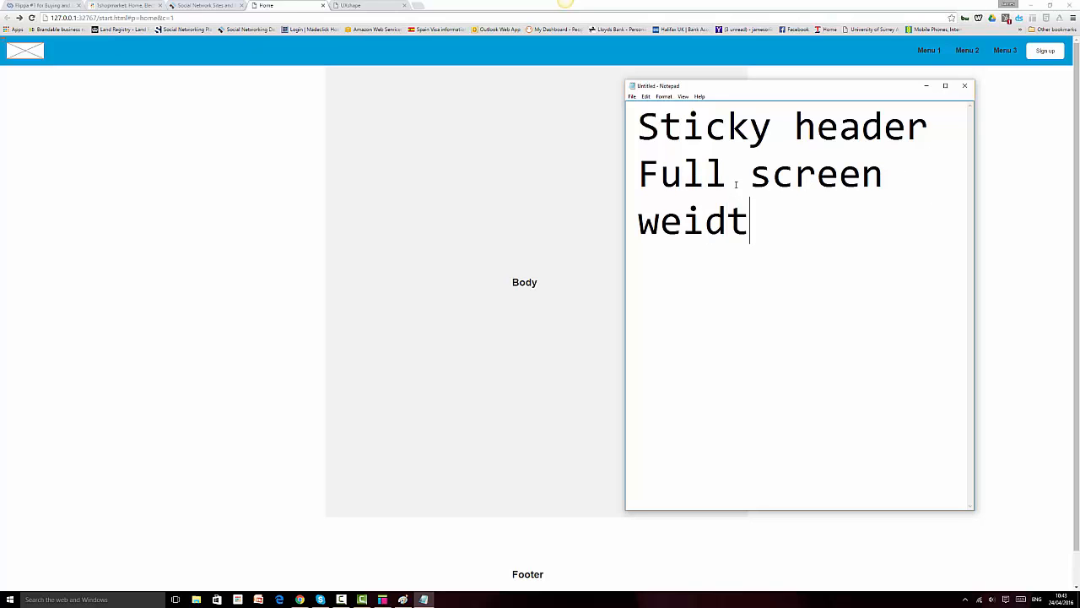
key("BackSpace")
key("BackSpace")
key("BackSpace")
key("BackSpace")
type("d")
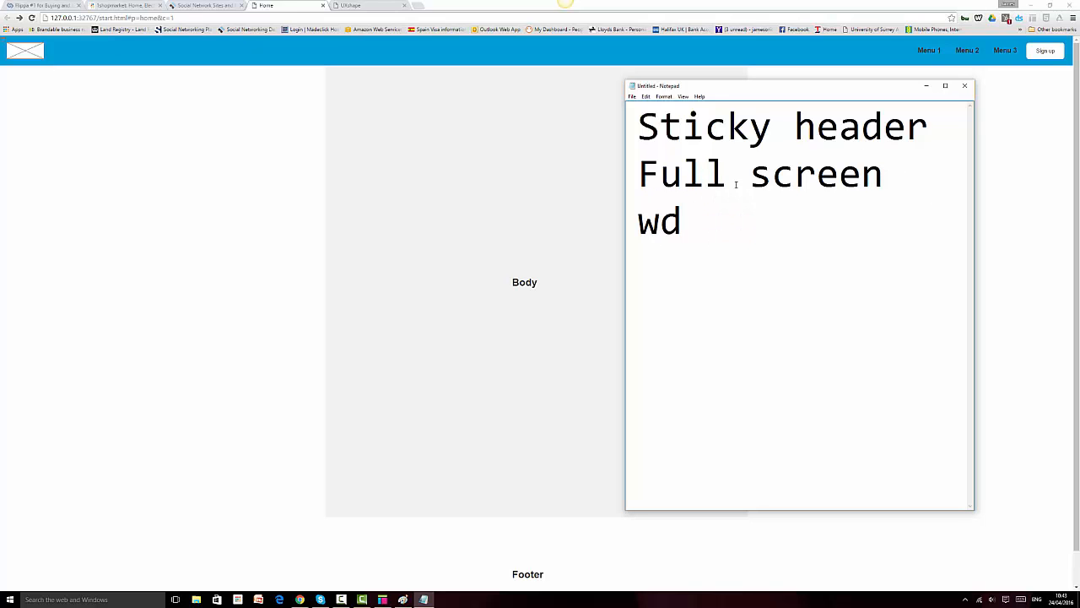
key("BackSpace")
type("i")
type("dg")
key("BackSpace")
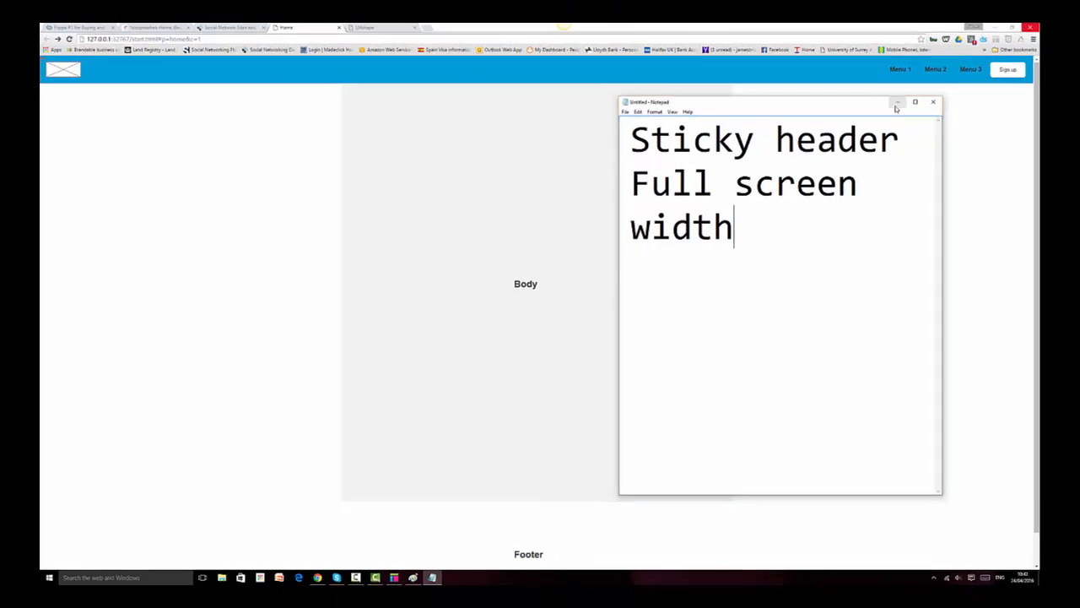
Step: Minimize Notepad and drag Chrome's scrollbar to confirm the blue header stays at the top
left_click(926, 85)
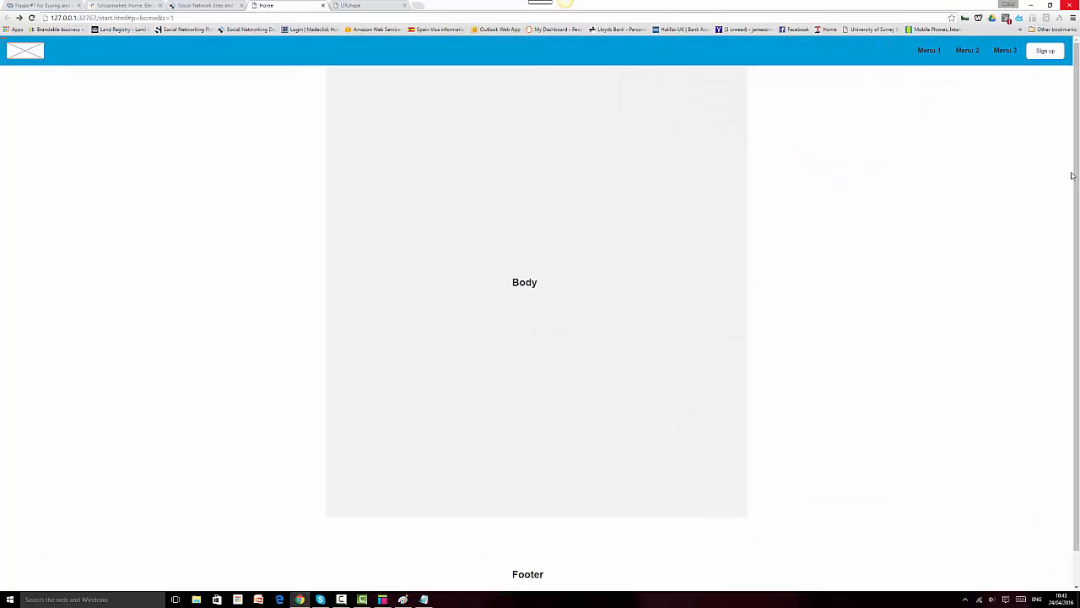
left_click_drag(1077, 226, 1079, 262)
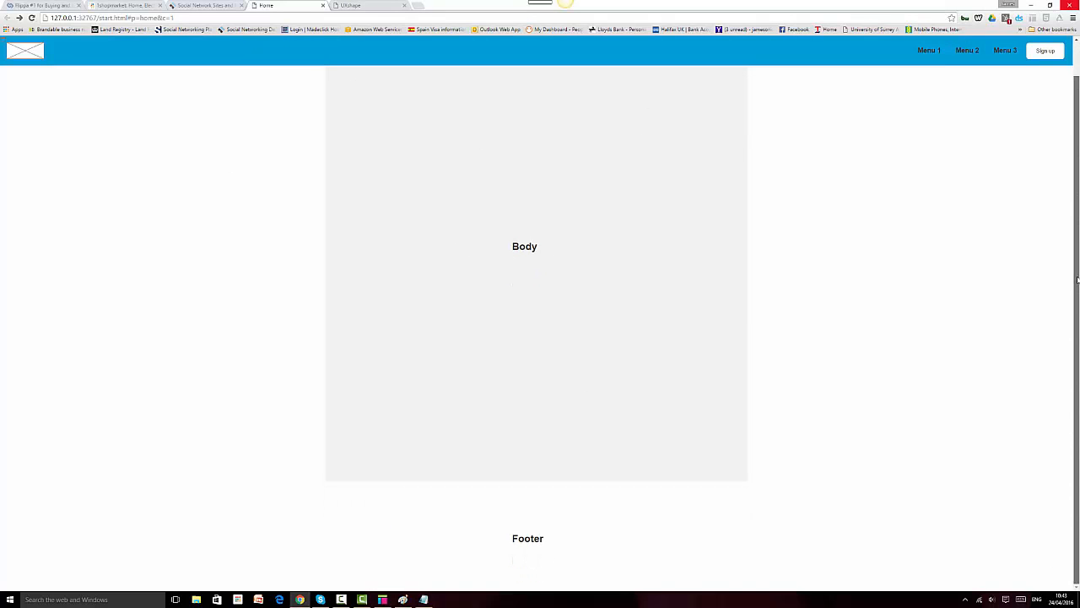
left_click_drag(1079, 125, 1079, 101)
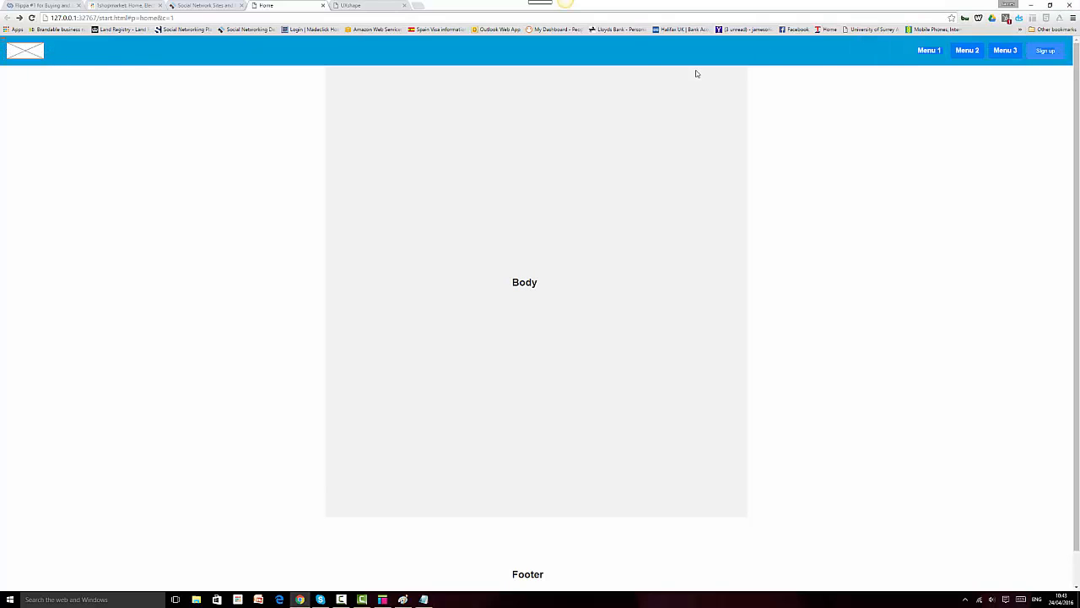
left_click(363, 598)
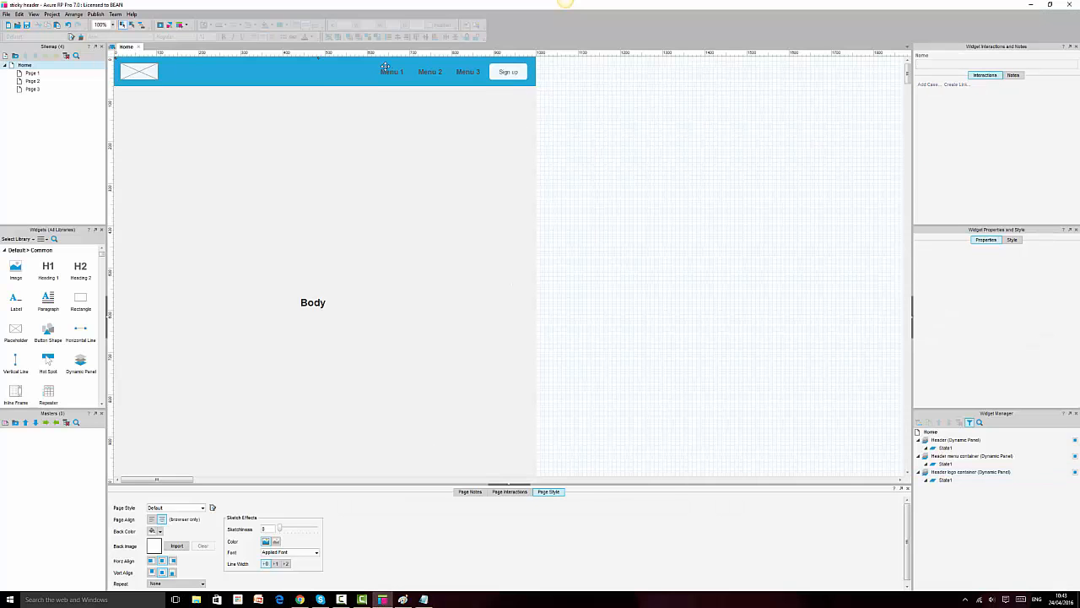
Step: Select all three header panels with Ctrl+A, then return to the Chrome preview
key("ctrl+a")
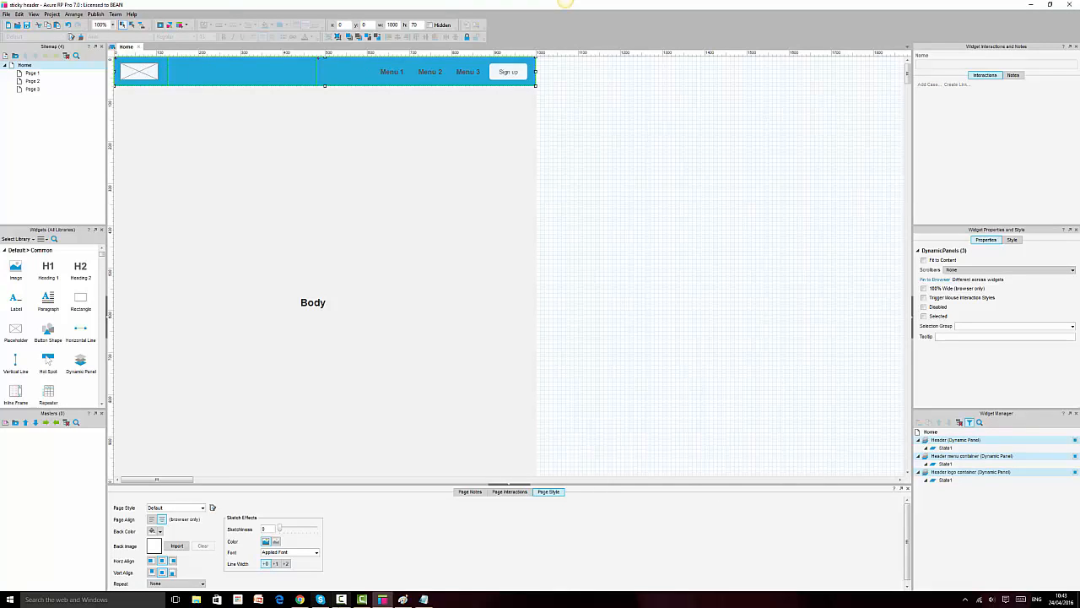
left_click(301, 599)
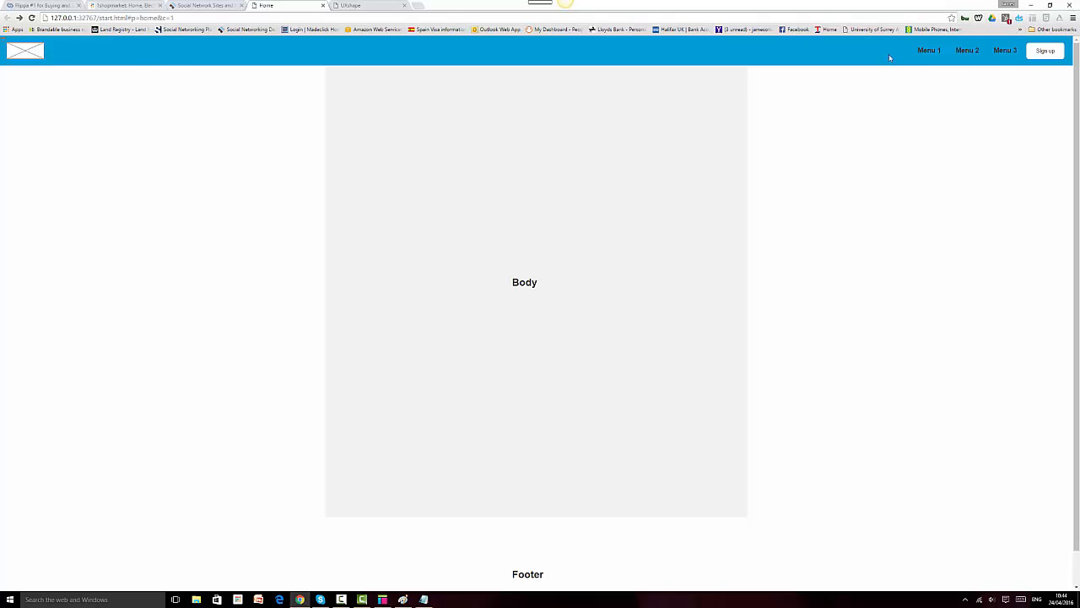
Step: Return from the Chrome preview to the Axure RP editor showing the Home page design
left_click(383, 599)
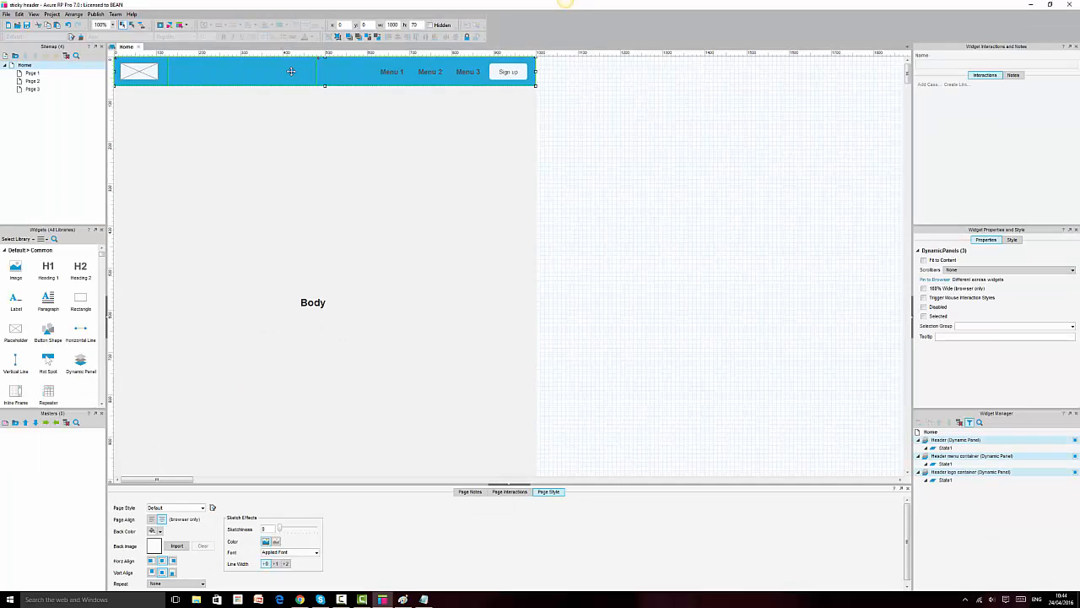
Step: Select the three header panels: menu container, Header panel and logo container
left_click(410, 69)
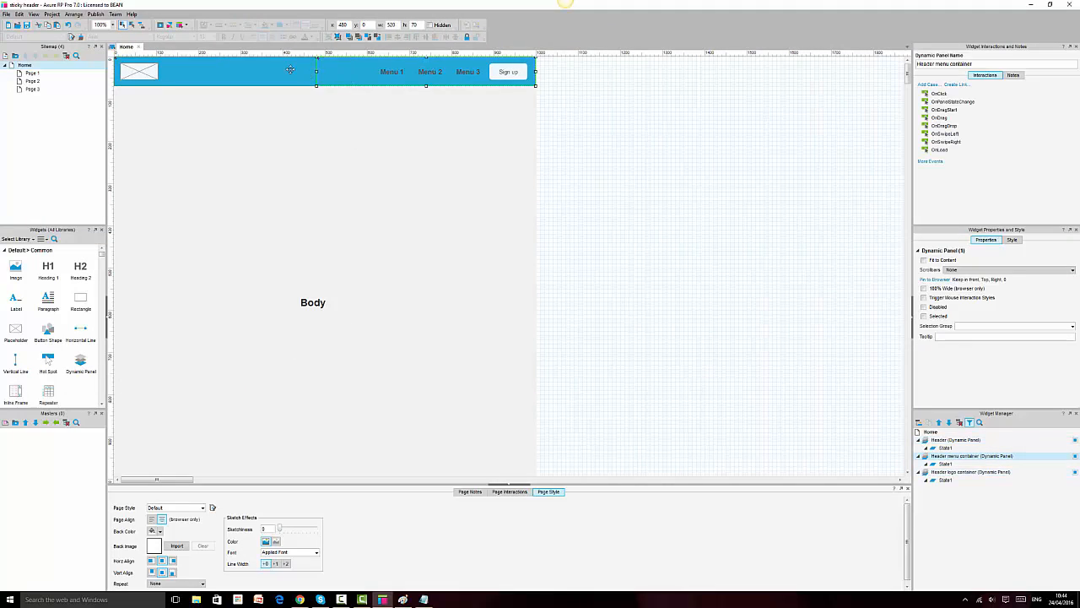
left_click(245, 67, "ctrl")
left_click(148, 71, "ctrl")
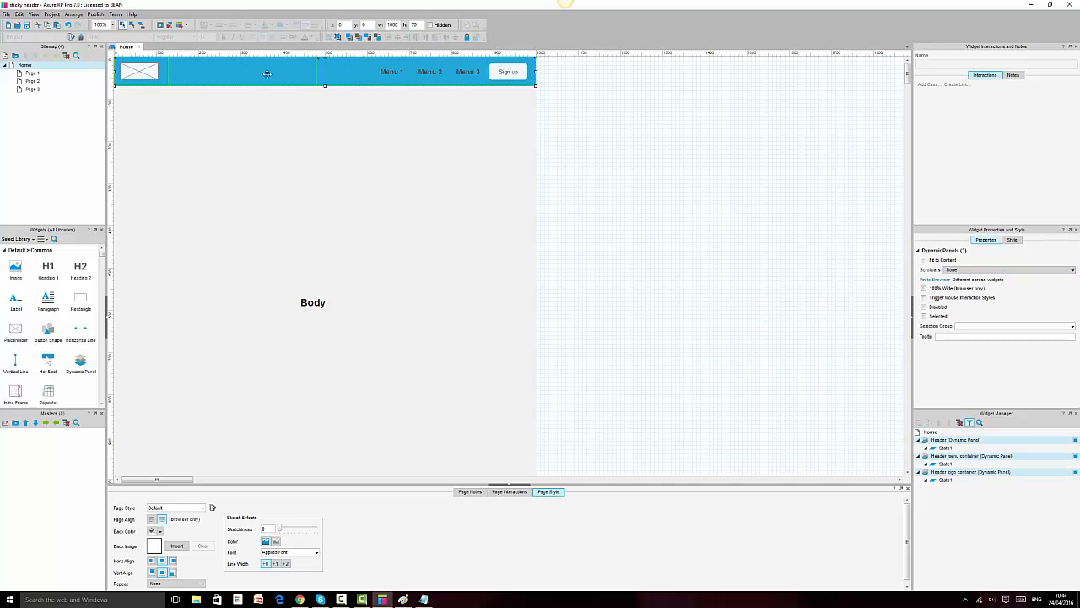
left_click(417, 311)
left_click(757, 292)
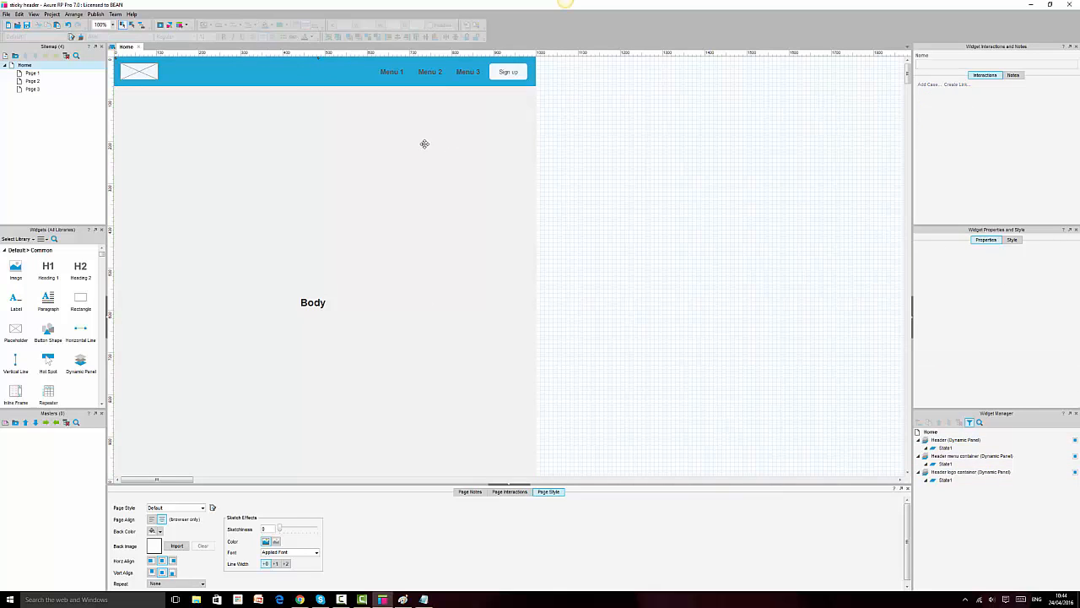
left_click(436, 72)
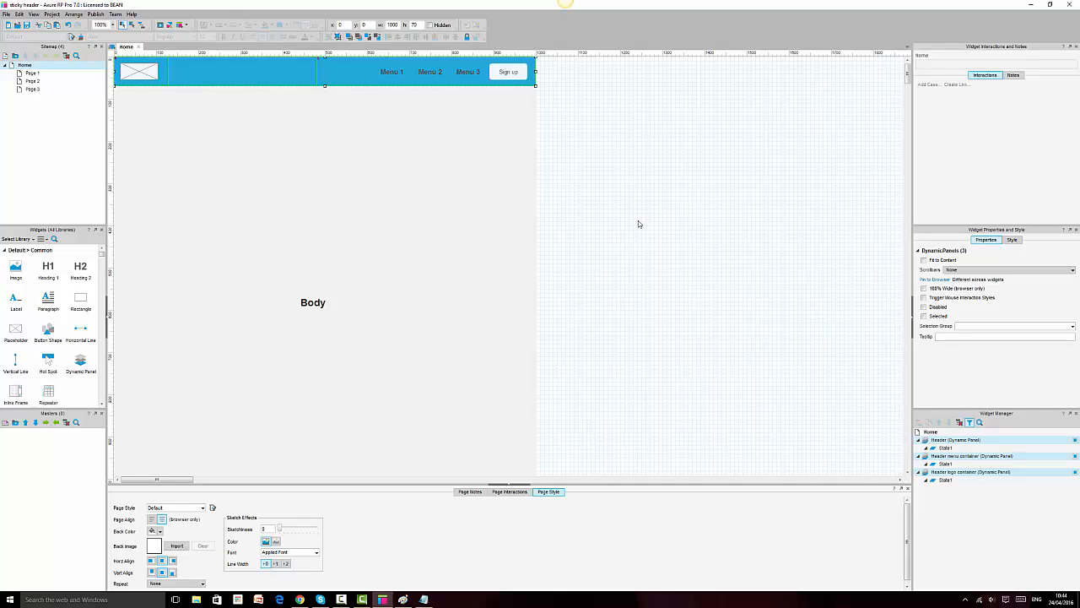
Step: Stretch the Footer rectangle taller, then bring up the Chrome preview
scroll(638, 223, "down", 5)
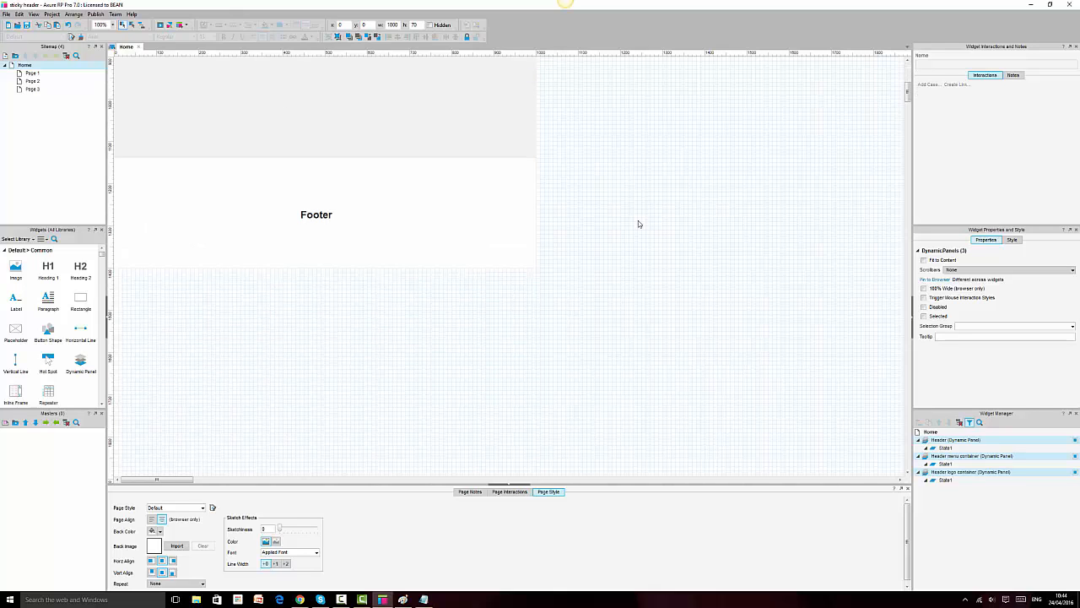
left_click(357, 200)
left_click_drag(325, 268, 325, 390)
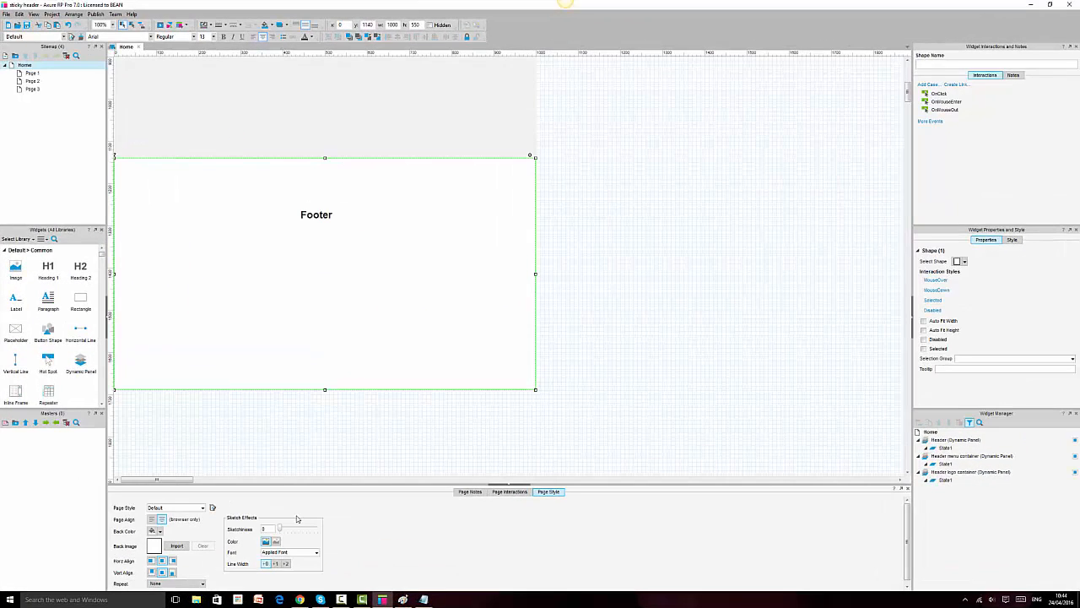
left_click(299, 599)
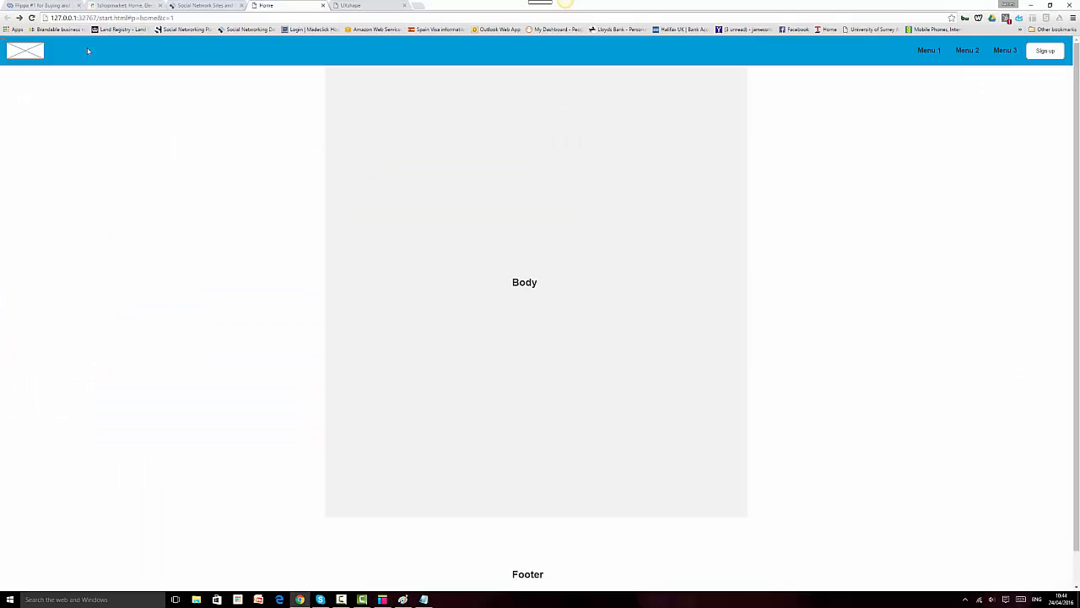
left_click(32, 18)
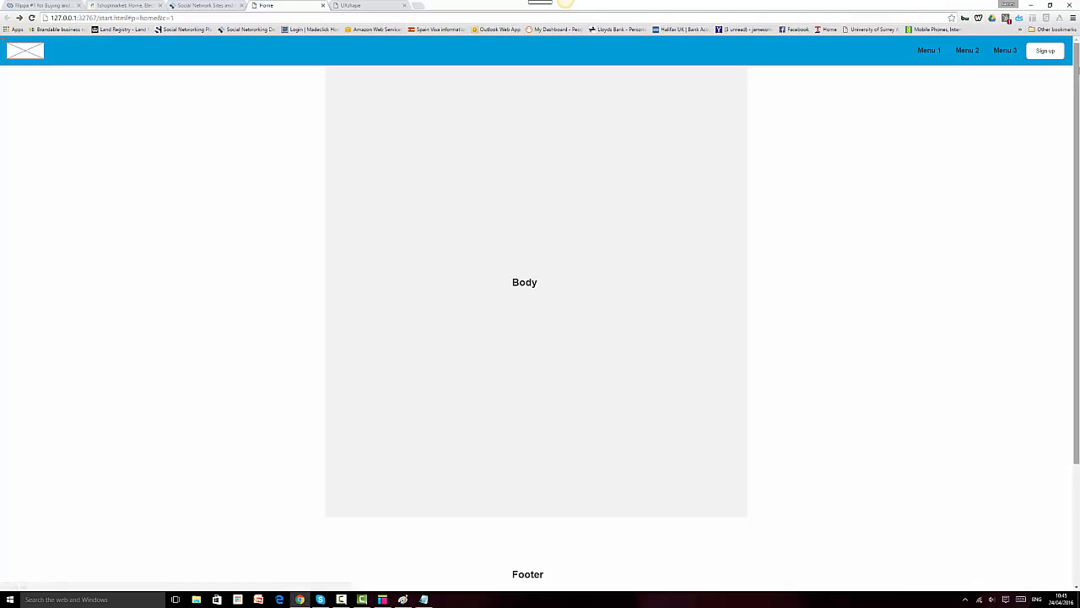
left_click_drag(1078, 72, 1066, 38)
left_click_drag(1078, 158, 1077, 49)
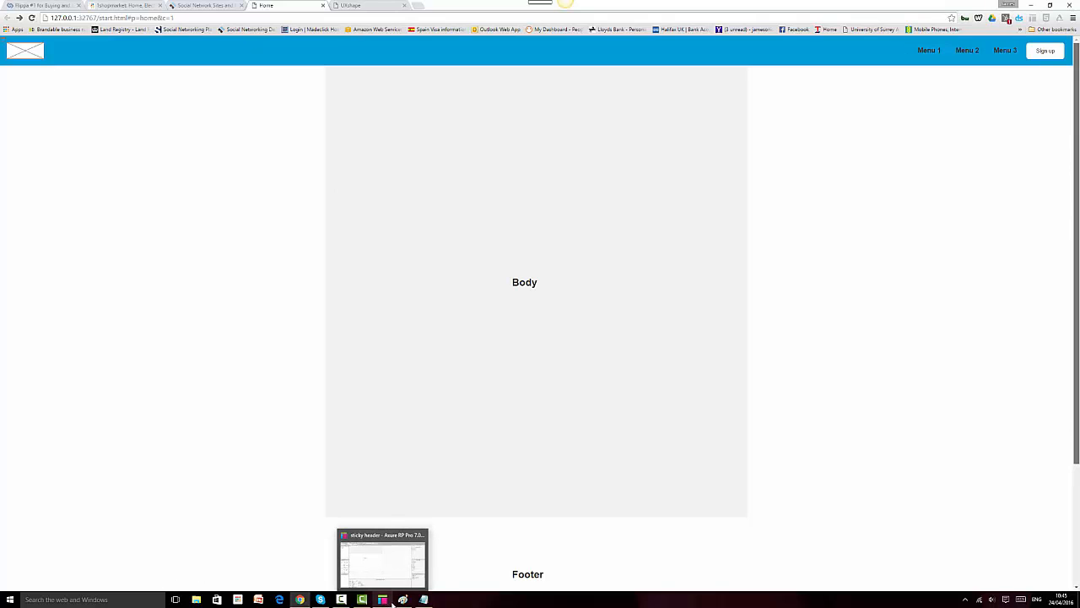
mouse_move(403, 601)
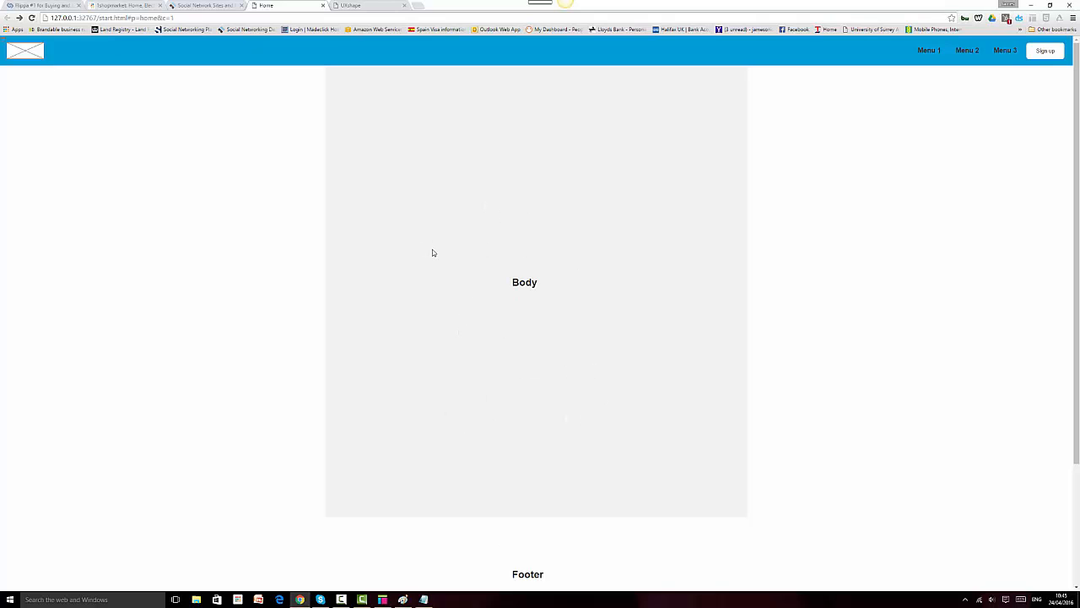
left_click(383, 600)
left_click(362, 106)
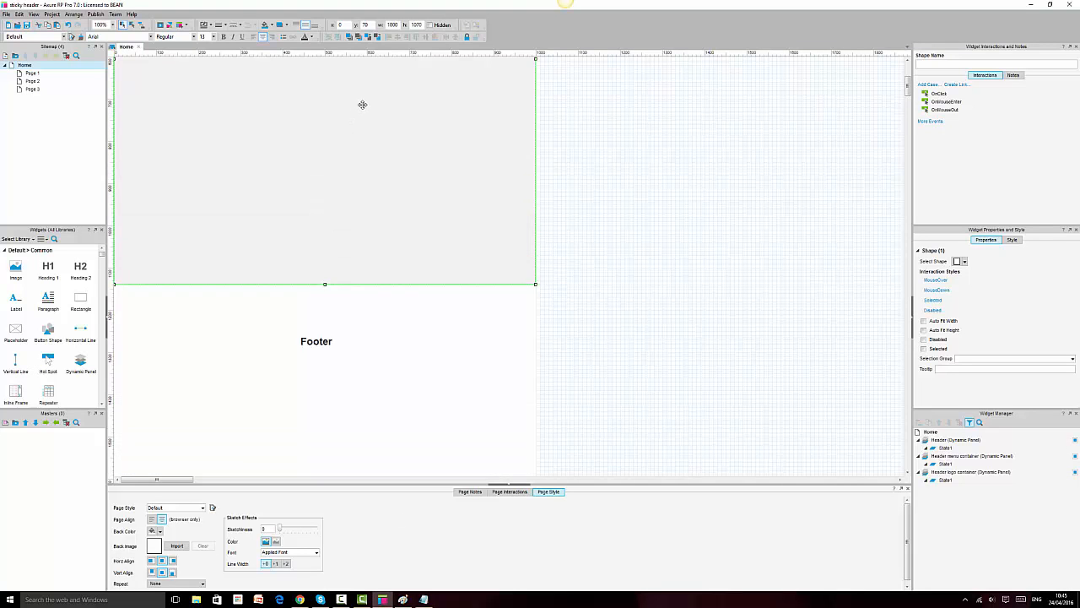
scroll(362, 105, "up", 5)
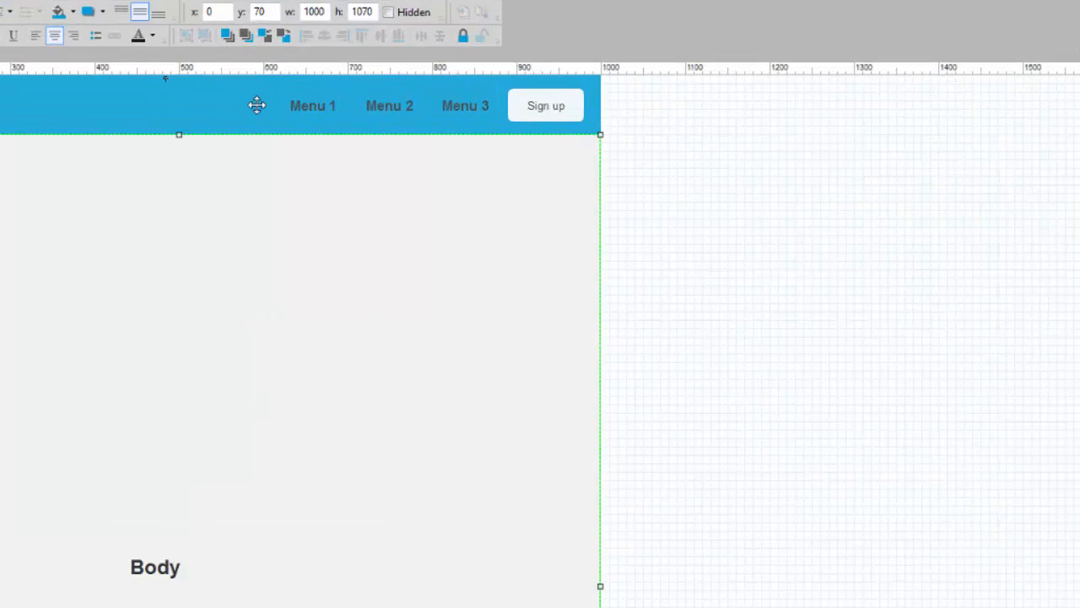
left_click(363, 71)
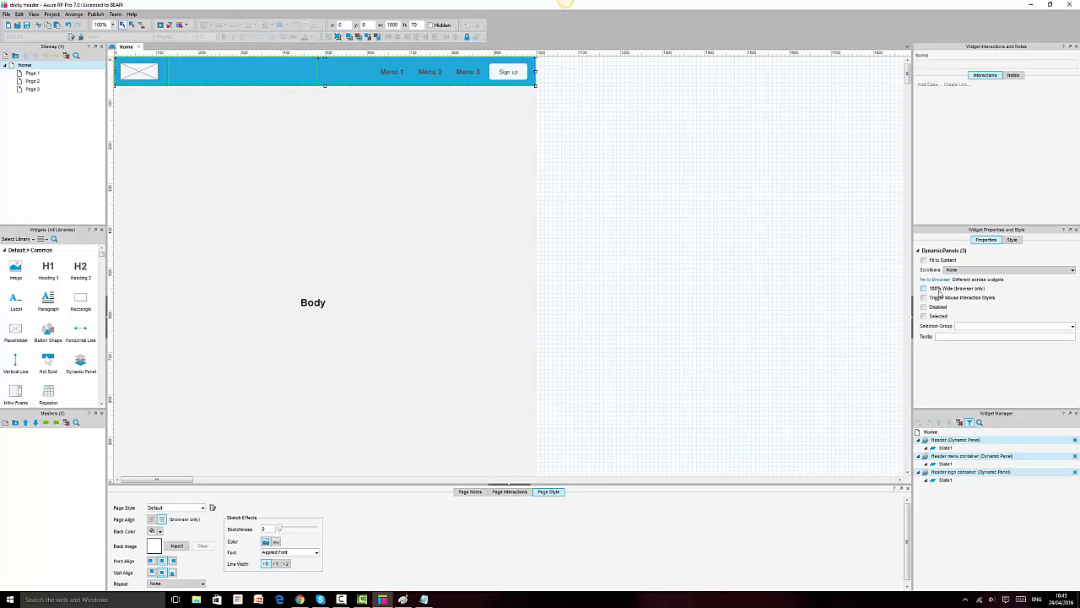
left_click(460, 340)
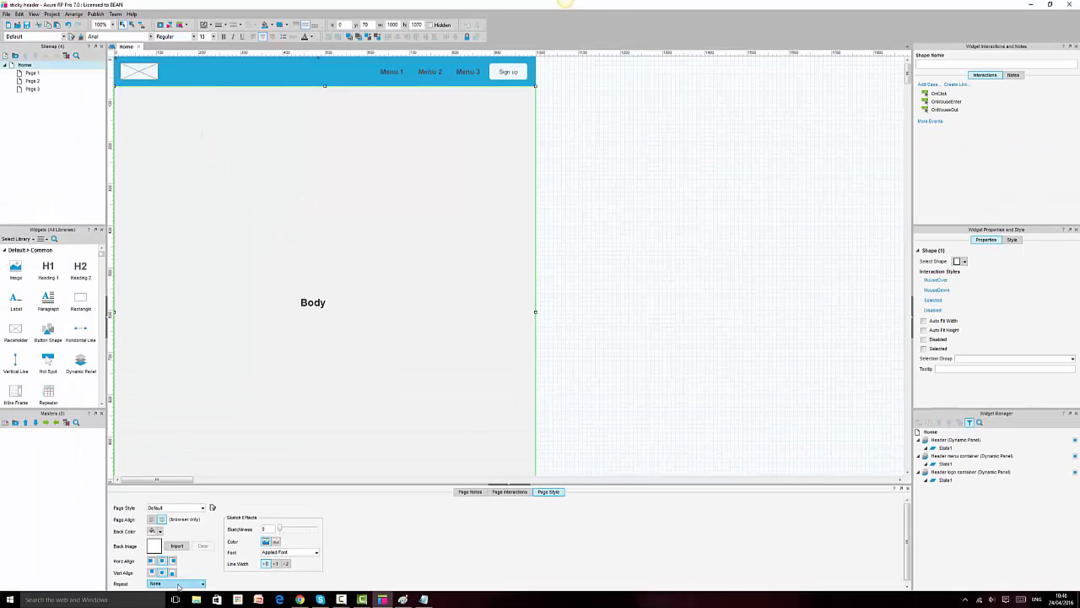
left_click(176, 584)
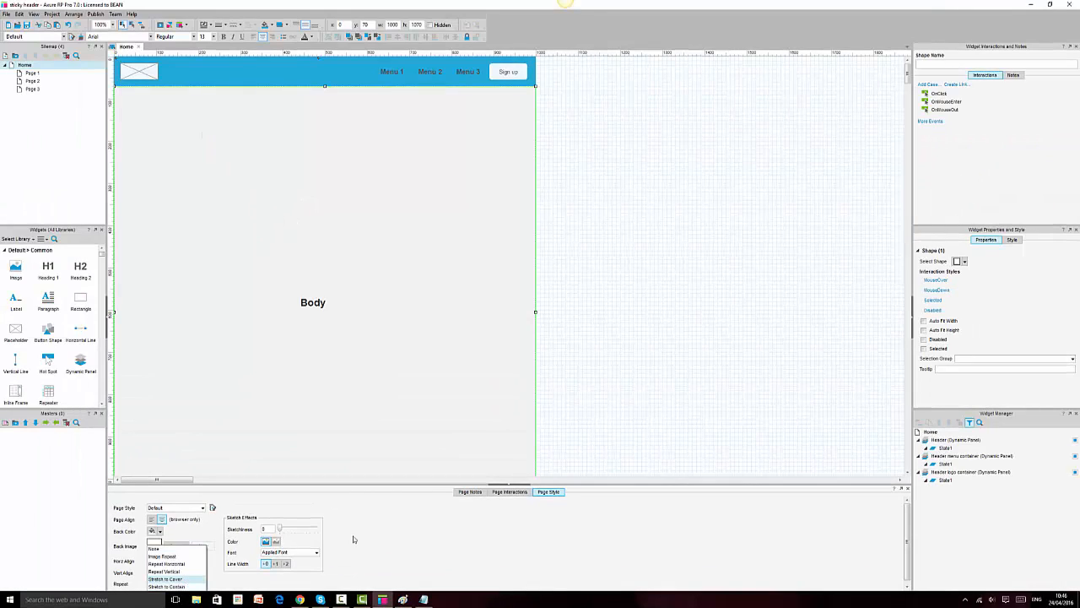
left_click(741, 319)
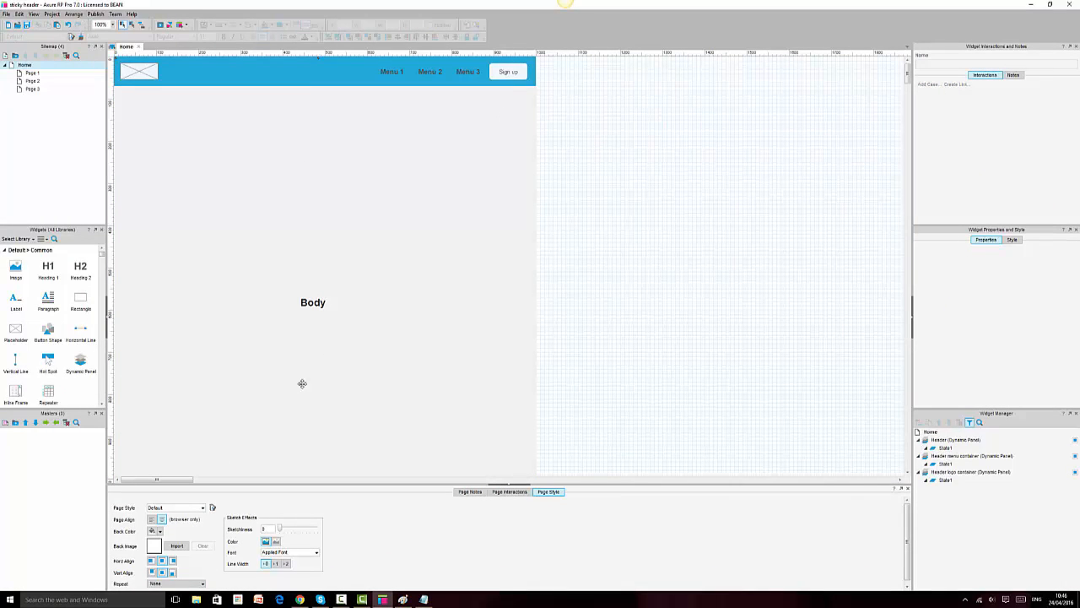
left_click(300, 599)
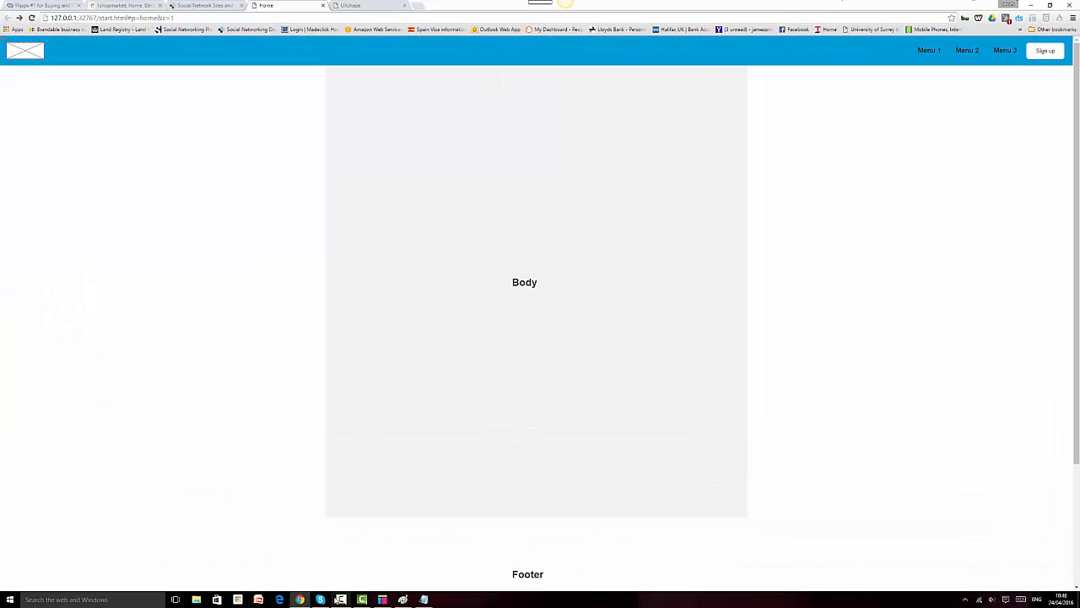
Step: Bring Chrome to the front and restore it from maximized to a smaller window
left_click(342, 599)
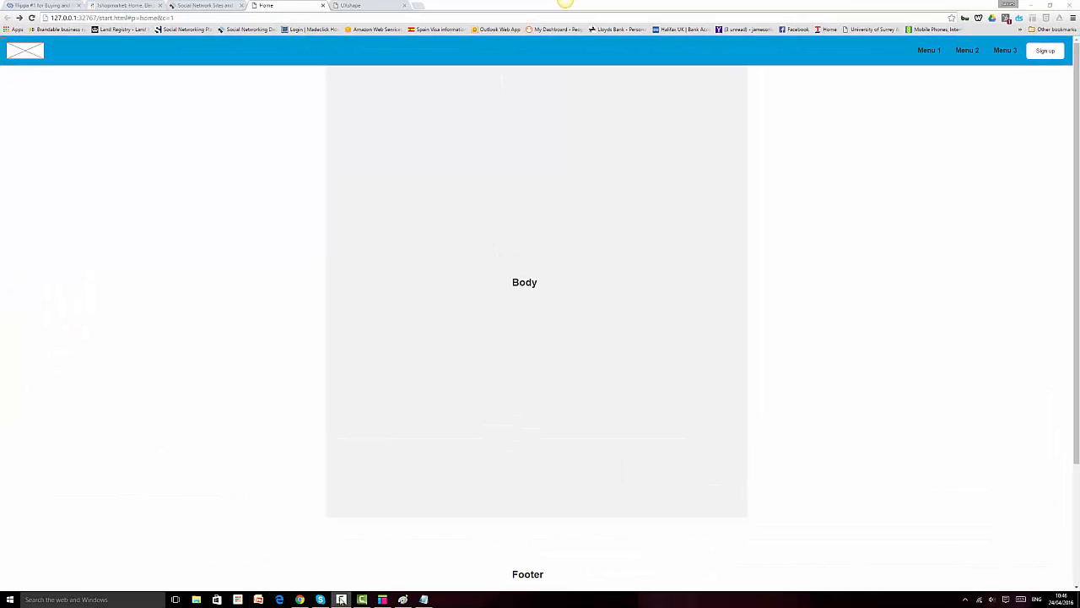
right_click(342, 599)
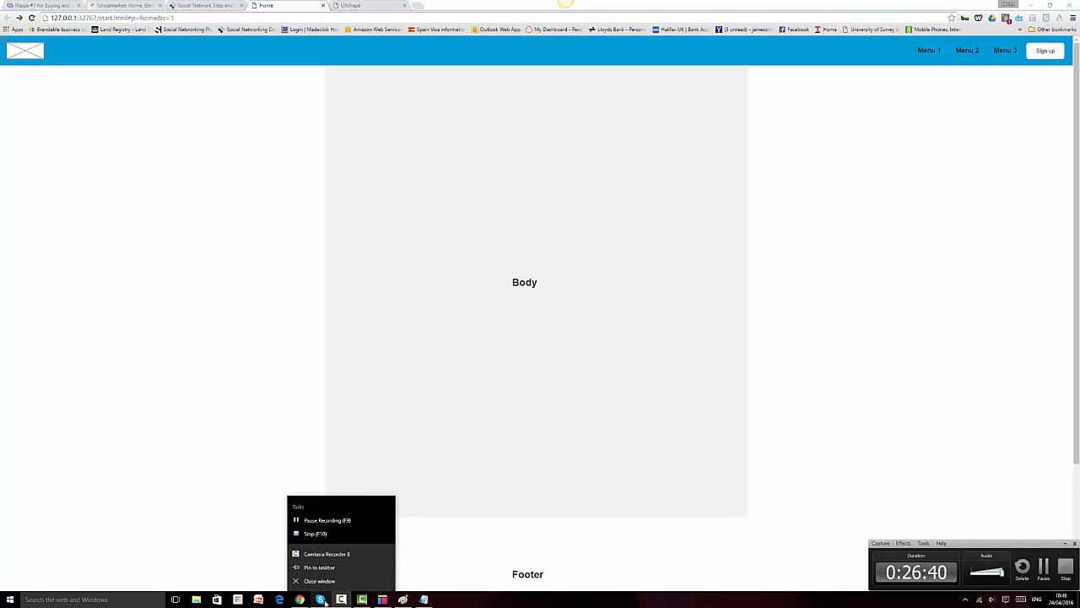
right_click(325, 601)
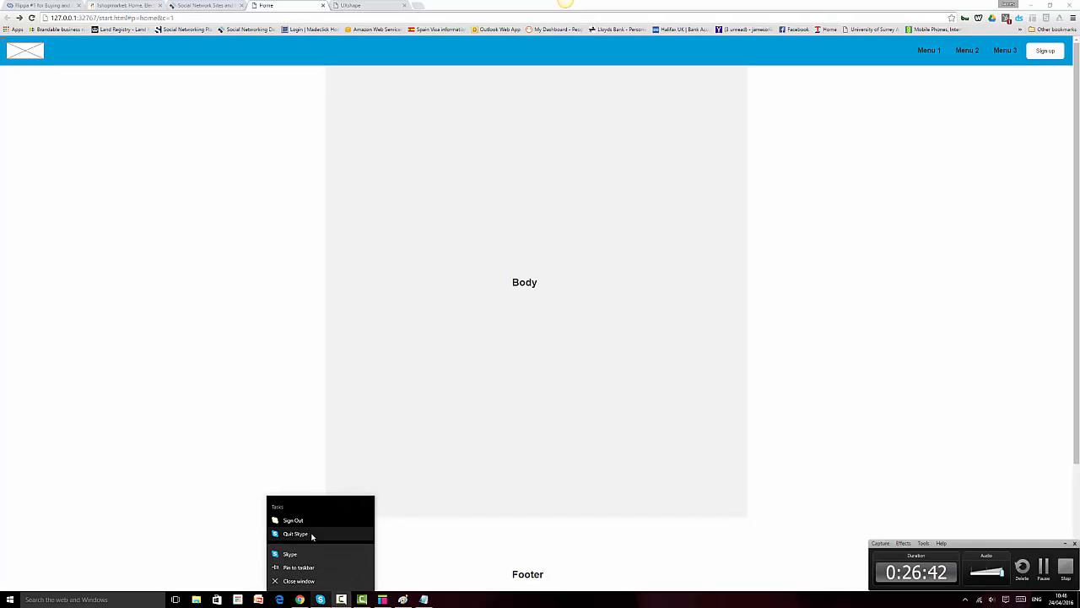
left_click(934, 447)
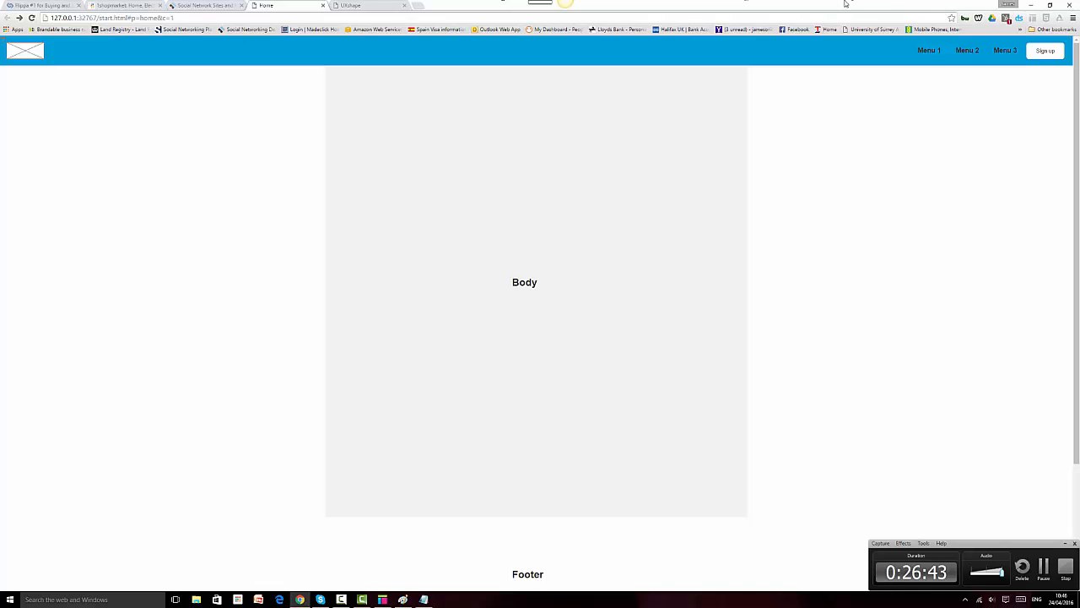
left_click(1050, 5)
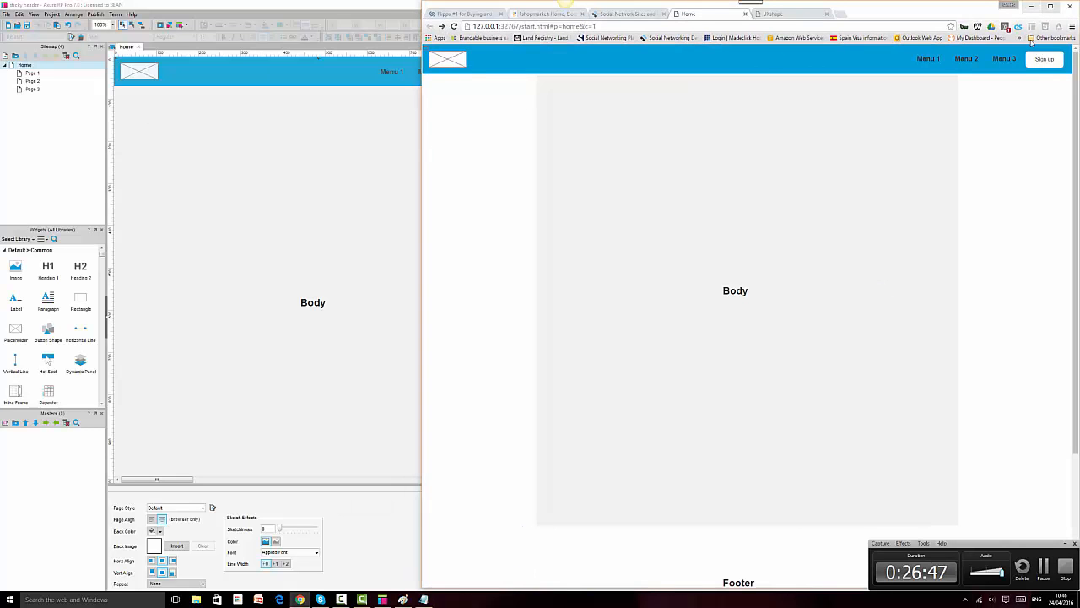
Step: Narrow the Chrome window to test how the sticky header responds
scroll(1078, 145, "down", 1)
scroll(1077, 145, "up", 1)
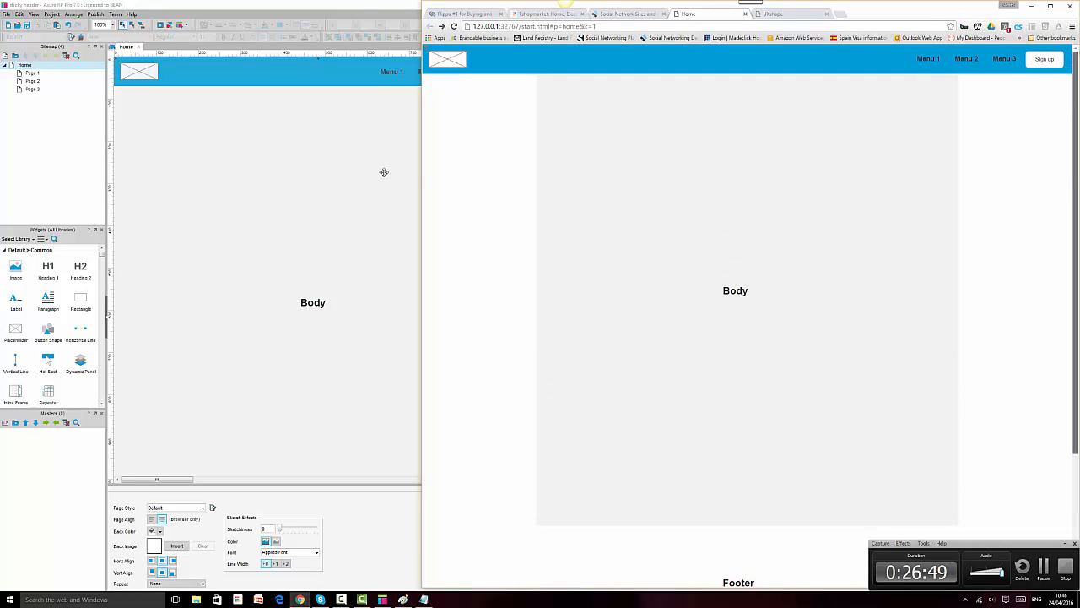
left_click_drag(422, 173, 258, 208)
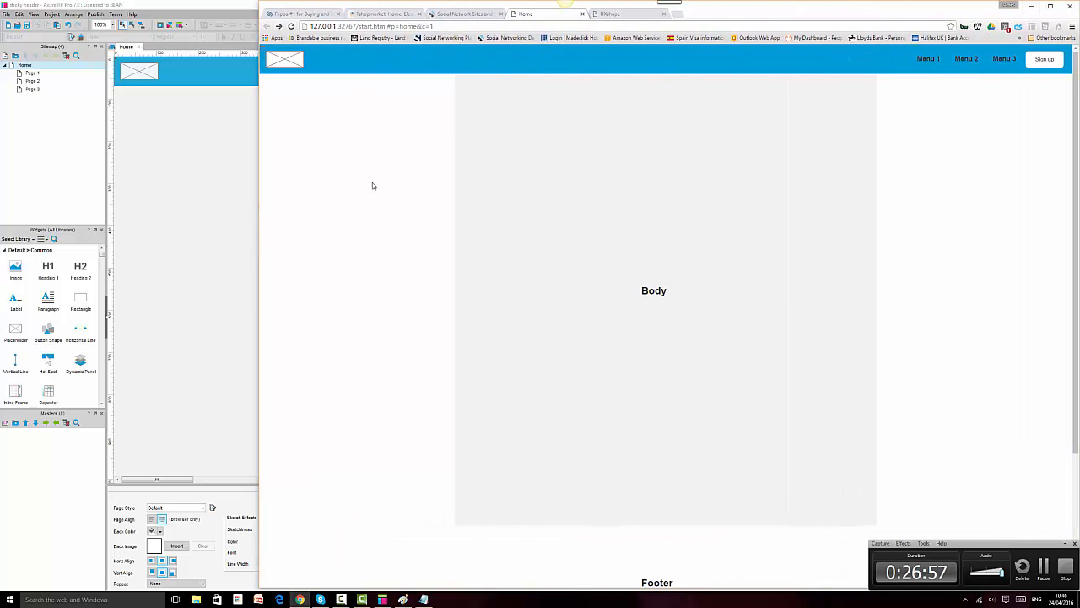
left_click_drag(258, 227, 692, 279)
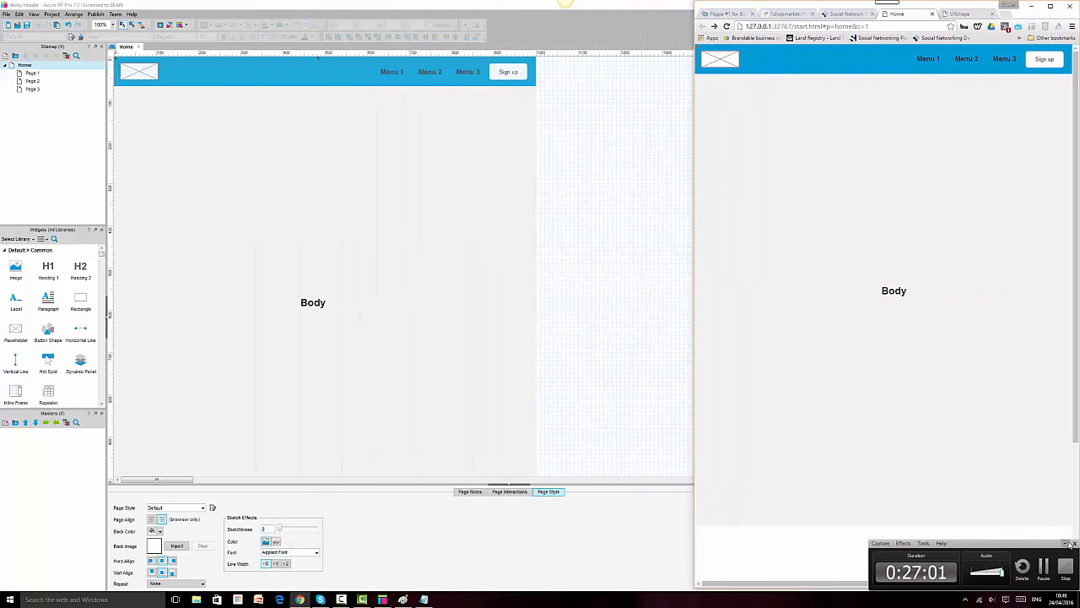
left_click(1066, 544)
left_click(1067, 543)
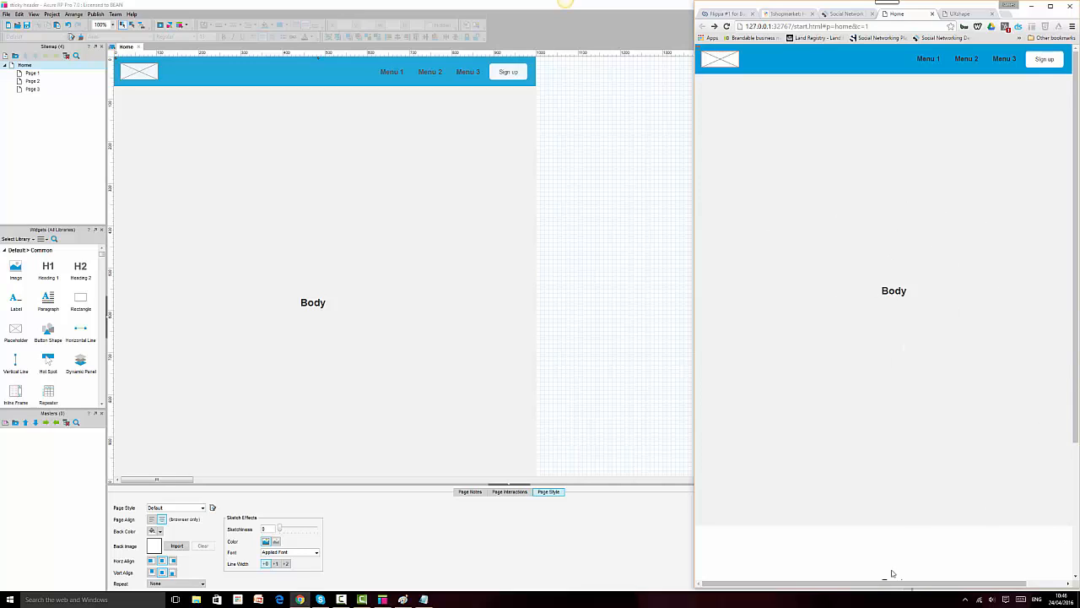
Step: Resize Chrome to several more widths, keeping logo left and menu right, then return to Axure
left_click_drag(999, 600, 578, 390)
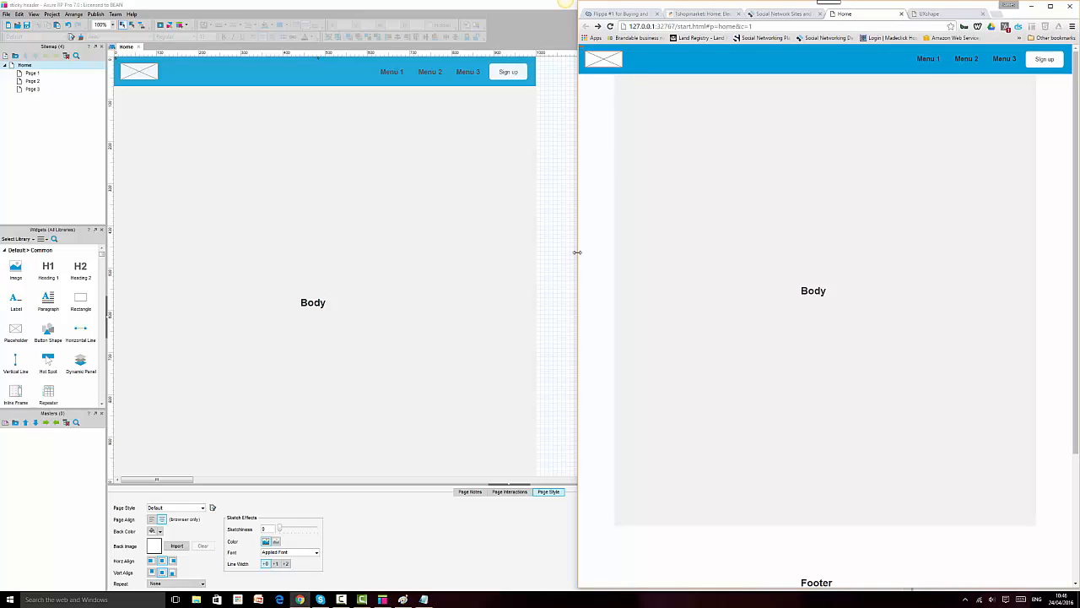
left_click_drag(577, 251, 240, 267)
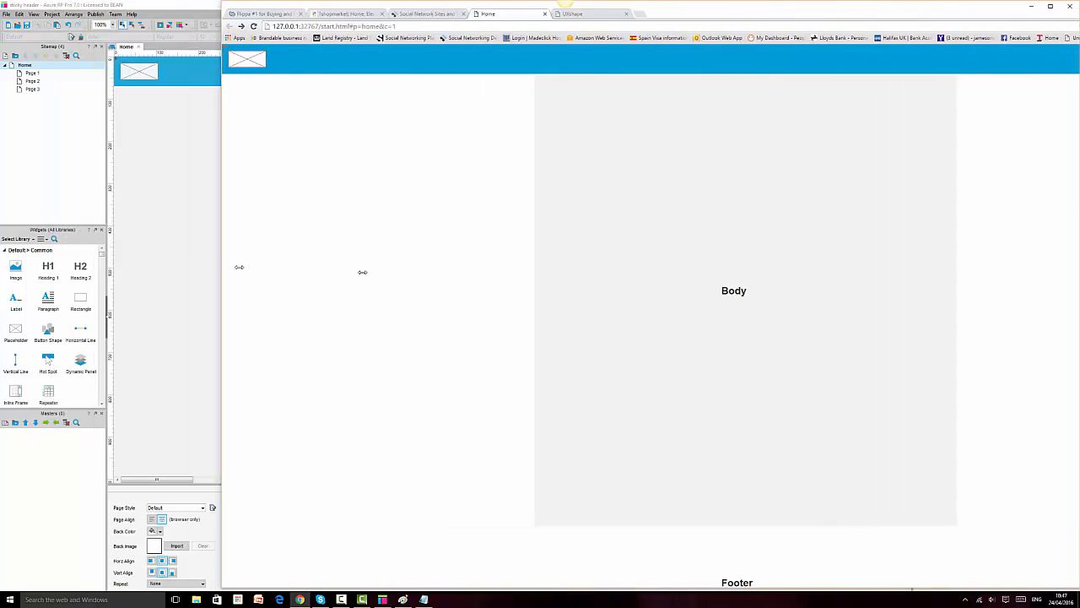
left_click_drag(362, 272, 425, 272)
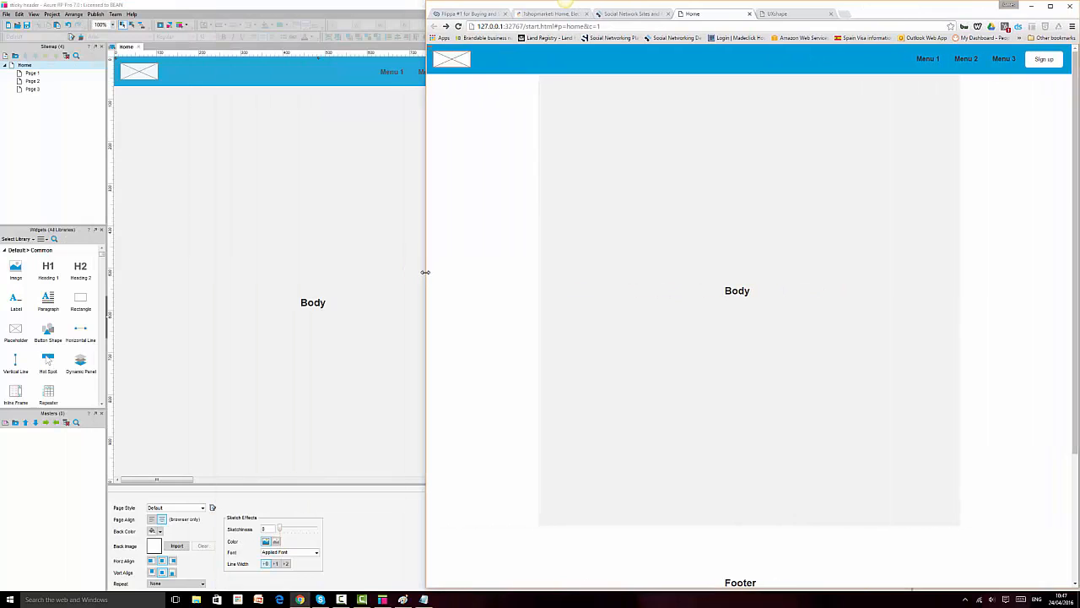
left_click(363, 135)
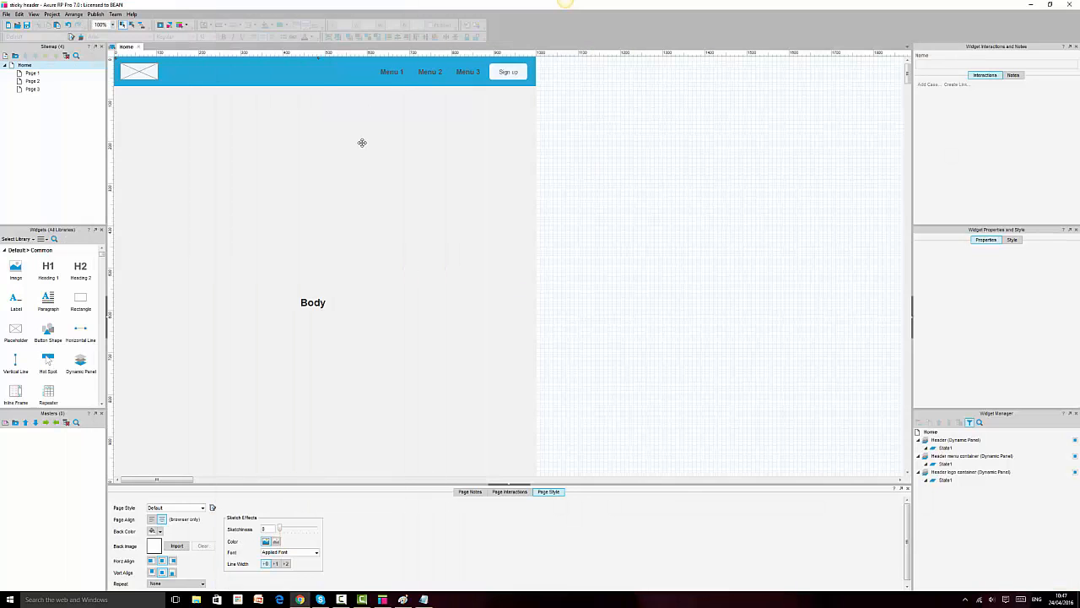
left_click(27, 25)
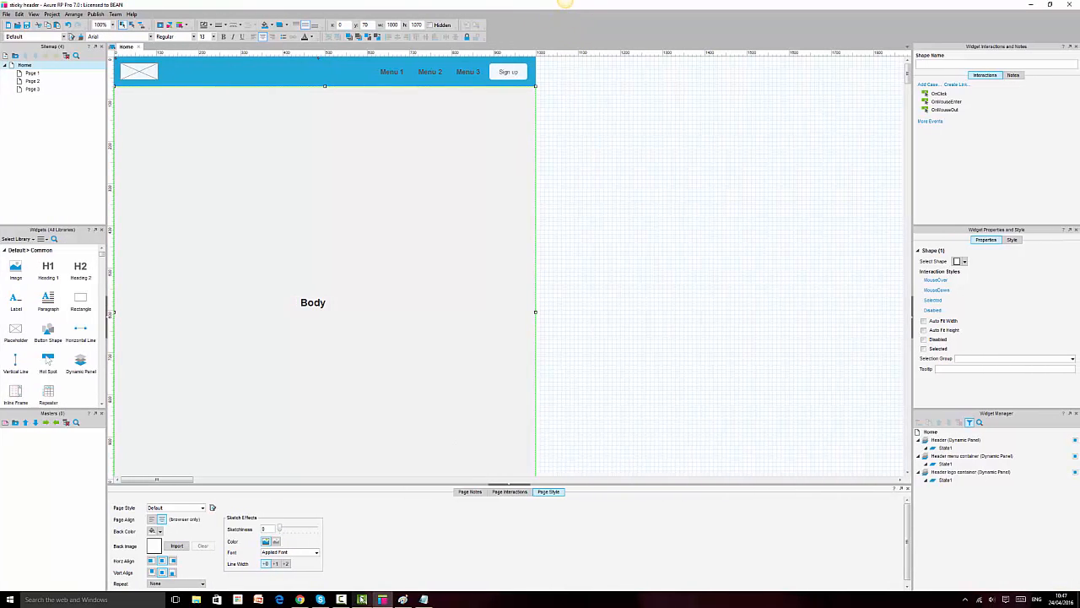
mouse_move(361, 599)
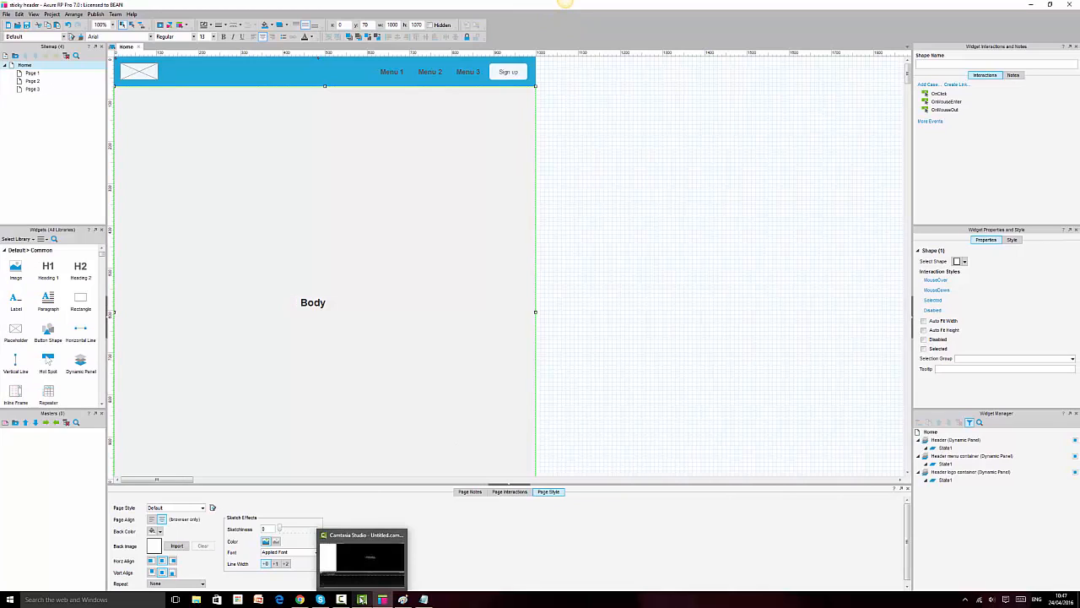